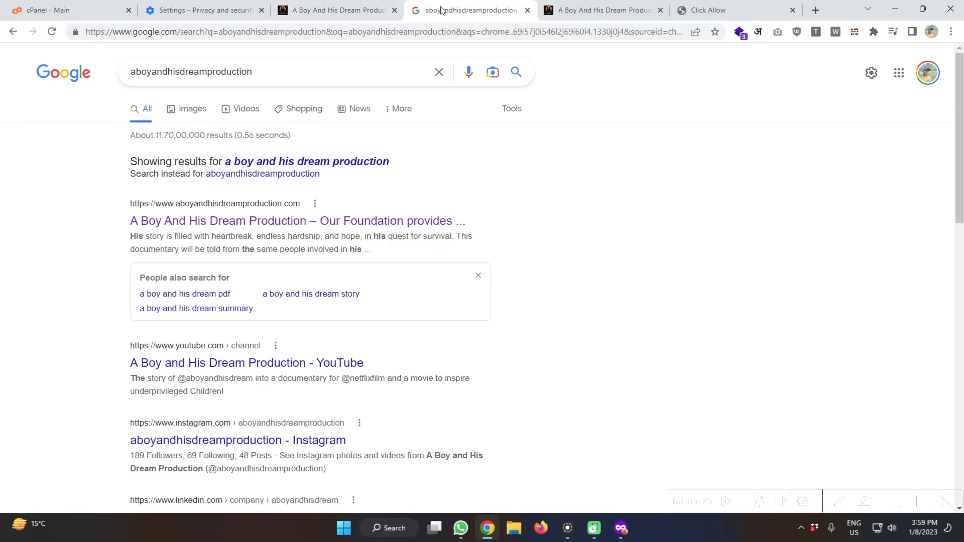
Step: Close the Google search results and the duplicate site tab, and return to the A Boy And His Dream Production home page
key("ctrl+w")
key("ctrl+w")
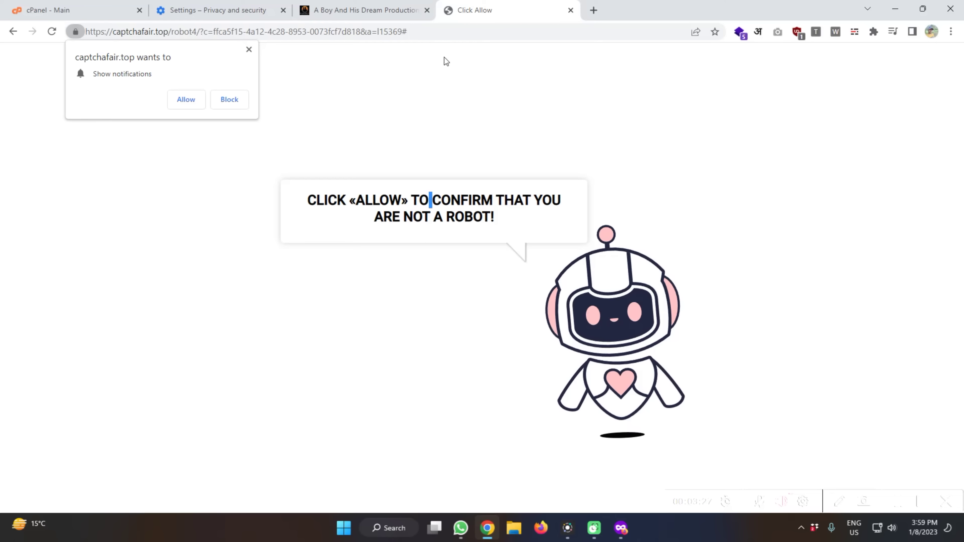
left_click(355, 11)
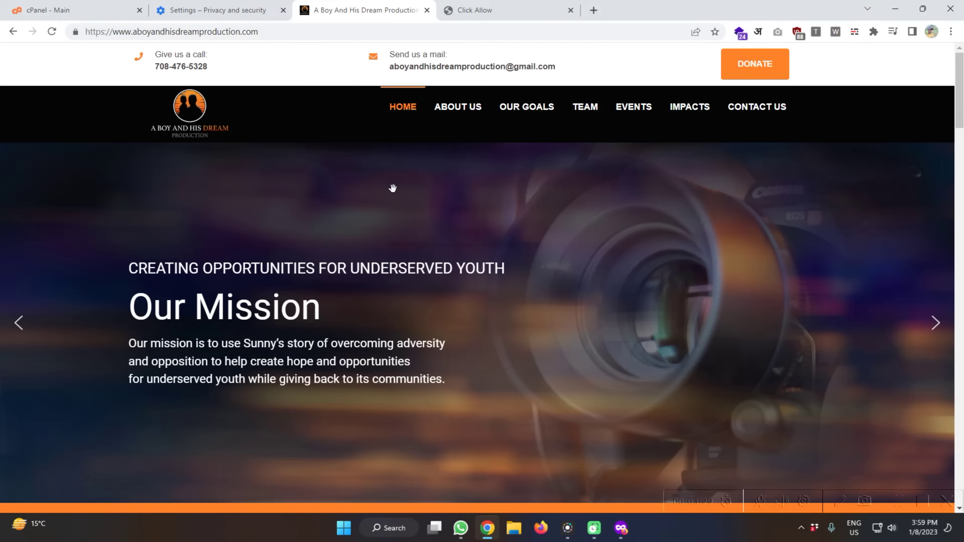
Step: Open the site's /wp-admin address and log in to WordPress with the saved credentials
left_click(358, 30)
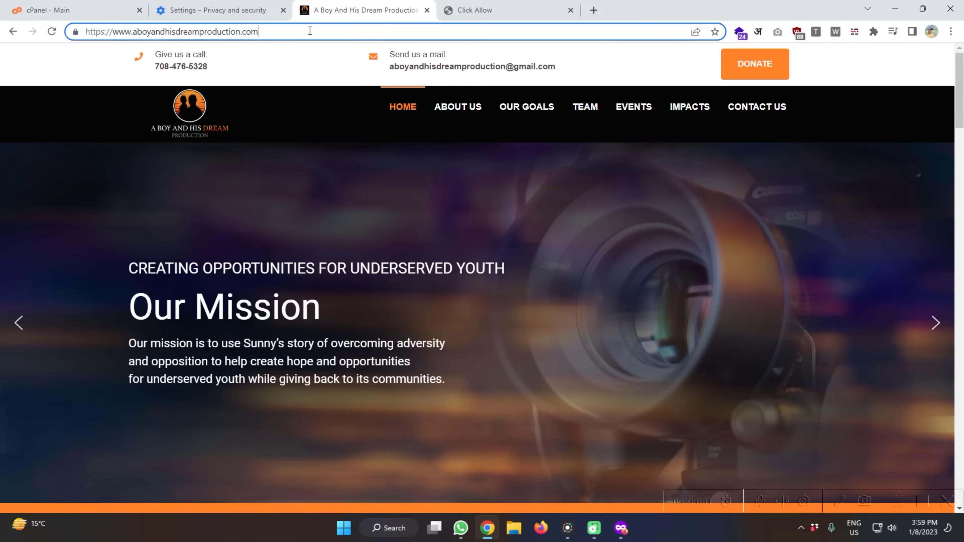
type("/w[")
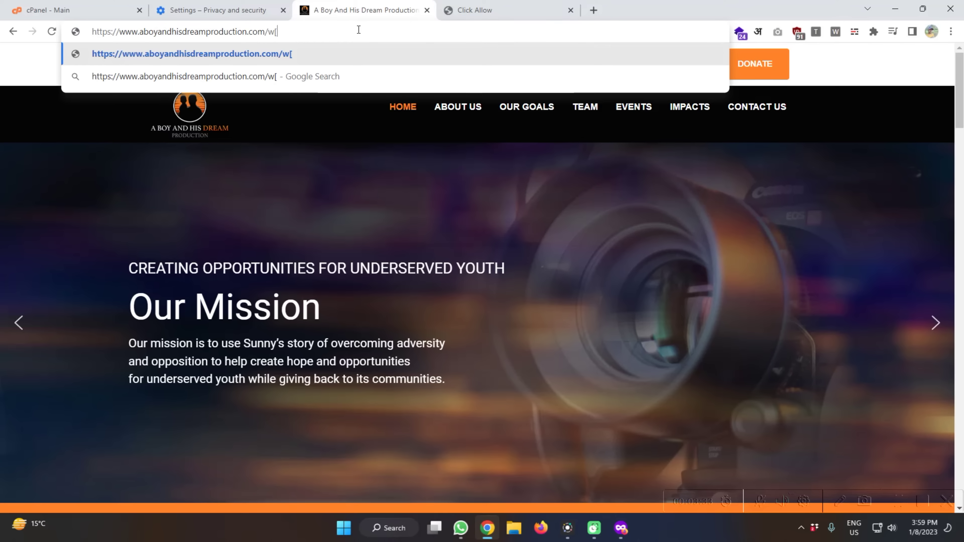
key("BackSpace")
type("p")
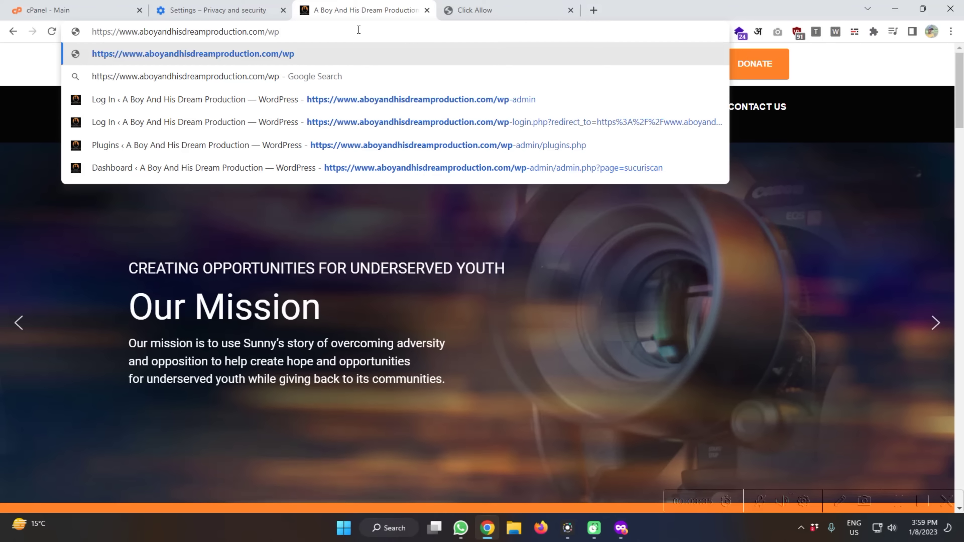
key("Return")
left_click(358, 30)
left_click(365, 29)
type("-admin")
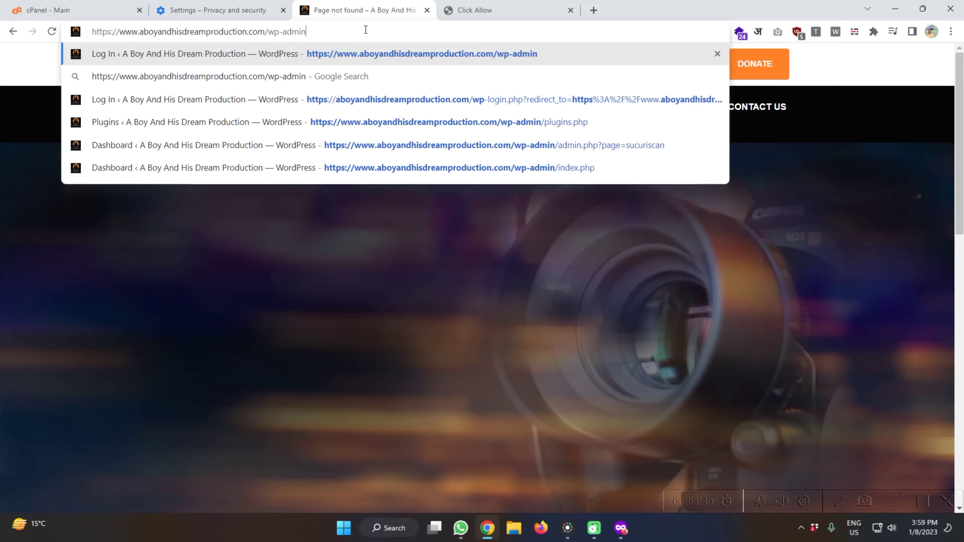
key("Return")
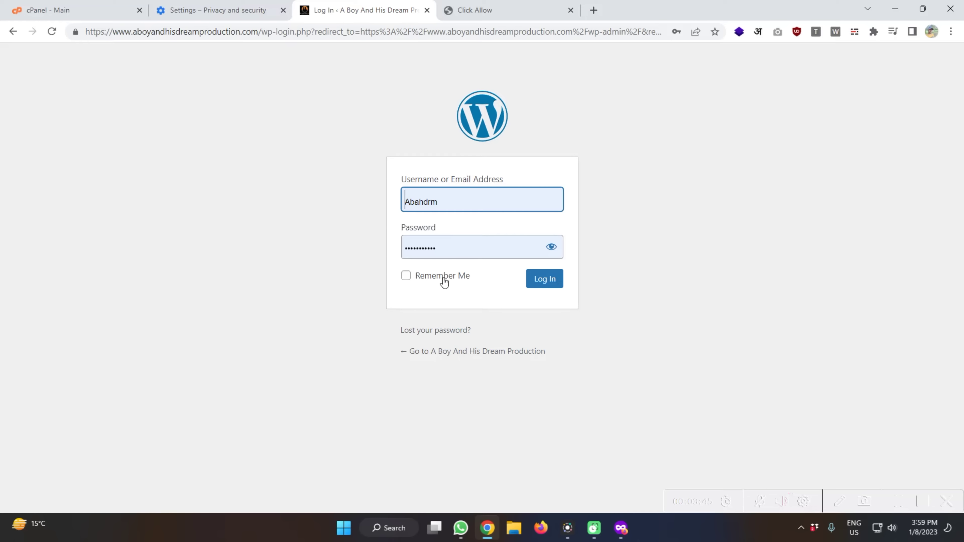
left_click(544, 281)
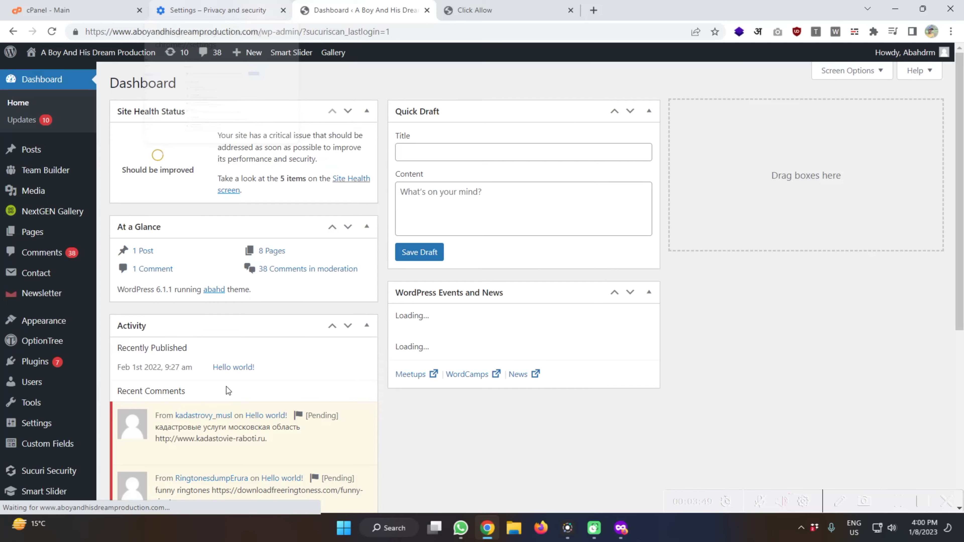
Step: Open the installed plugins list and copy the name "Sucuri Security" from that plugin's entry
scroll(114, 364, "down", 3)
mouse_move(43, 351)
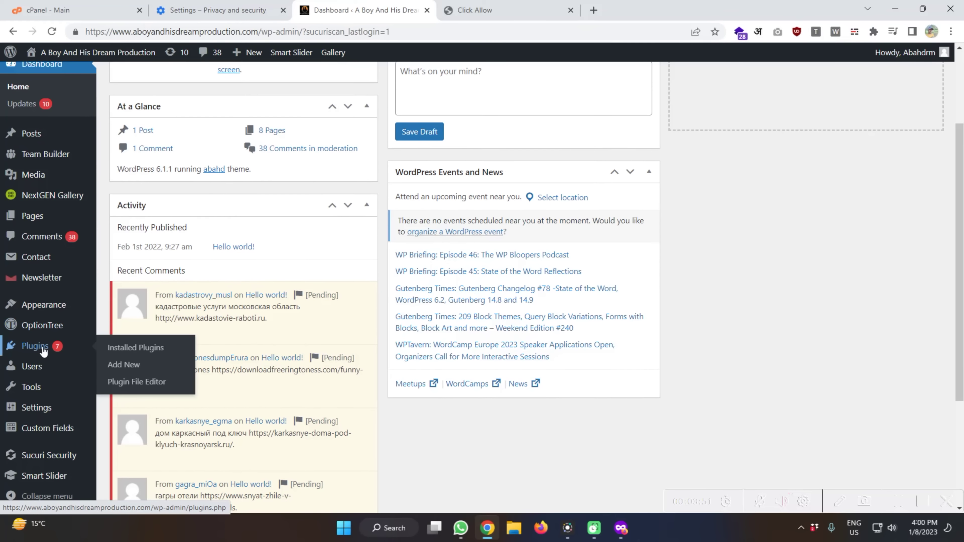
left_click(110, 354)
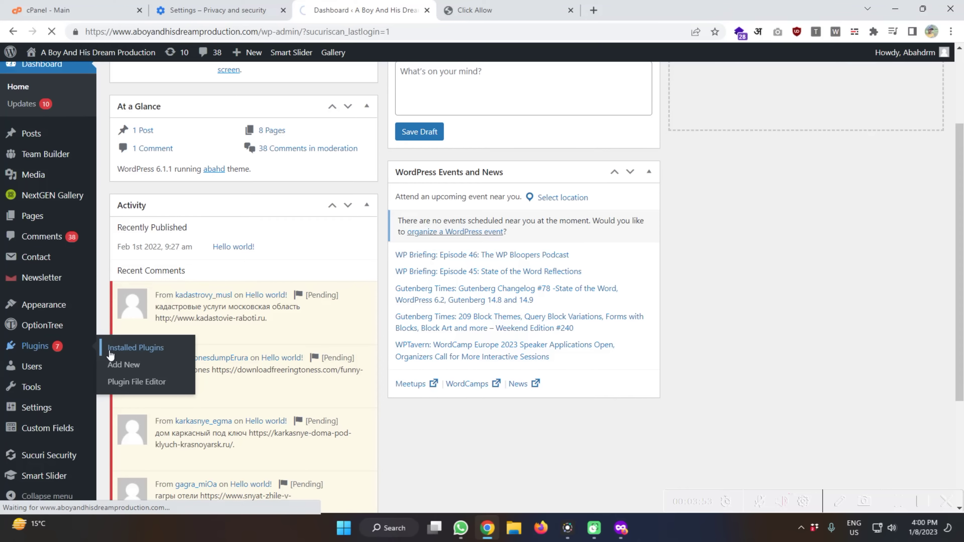
scroll(137, 335, "down", 3)
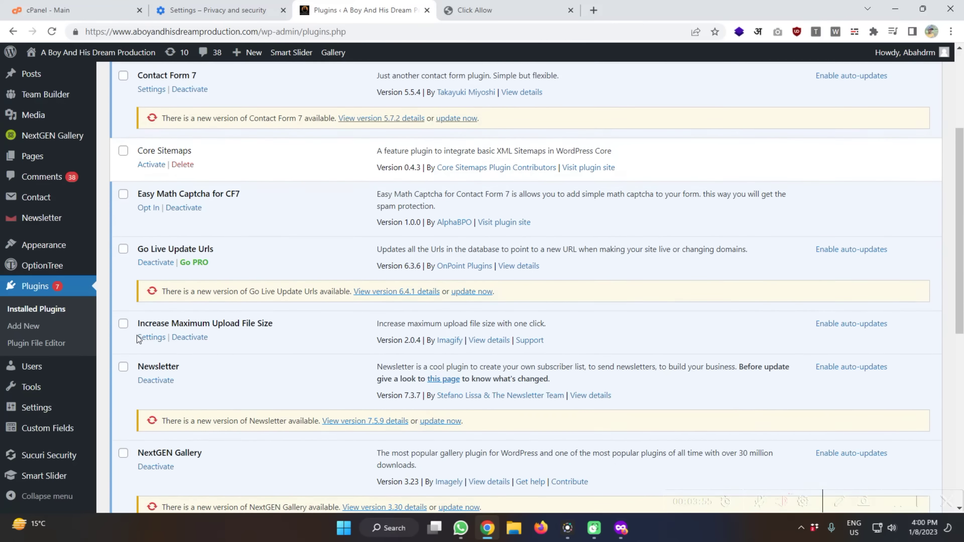
scroll(138, 336, "down", 10)
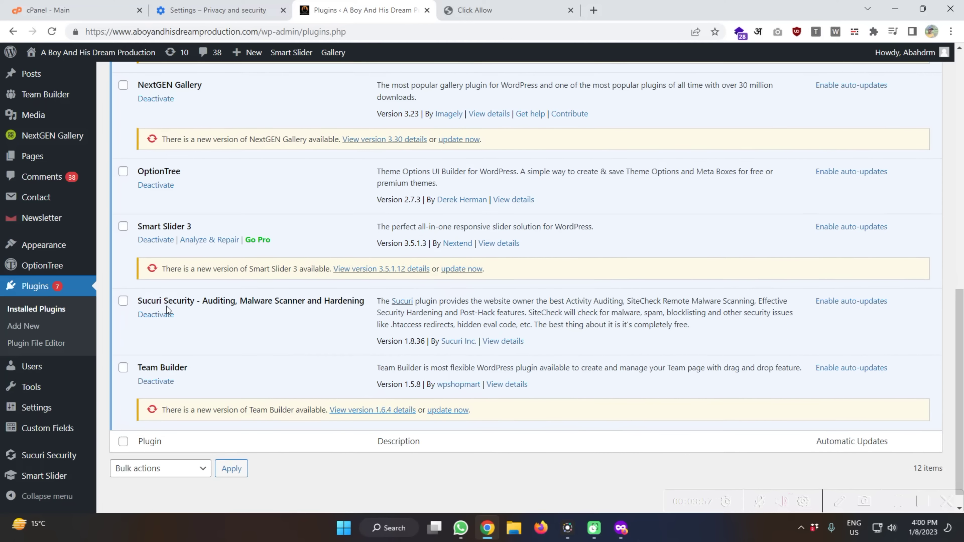
left_click_drag(140, 302, 194, 302)
right_click(194, 304)
left_click(213, 312)
Step: Search the plugins available for adding for "Sucuri Security" and check its entry
left_click(85, 306)
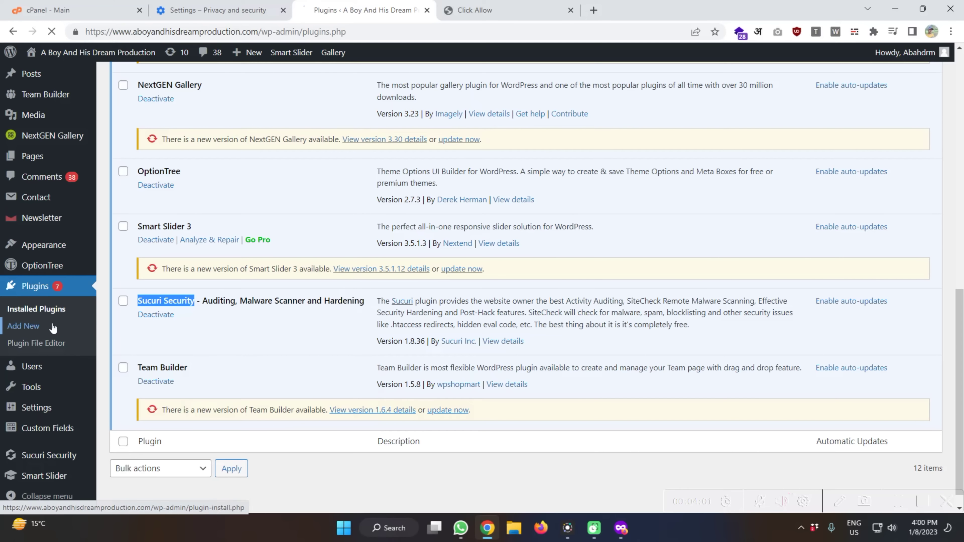
scroll(398, 261, "up", 3)
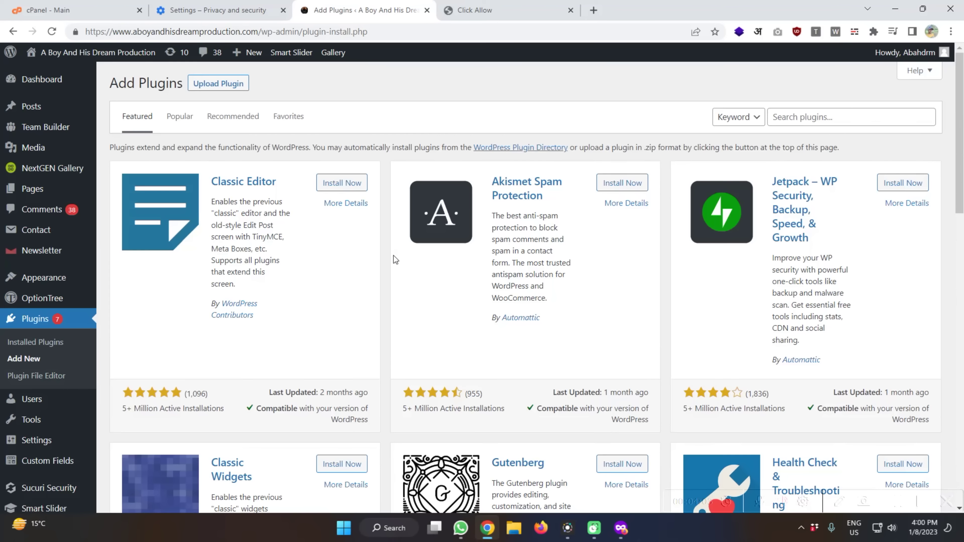
left_click(812, 122)
key("ctrl+v")
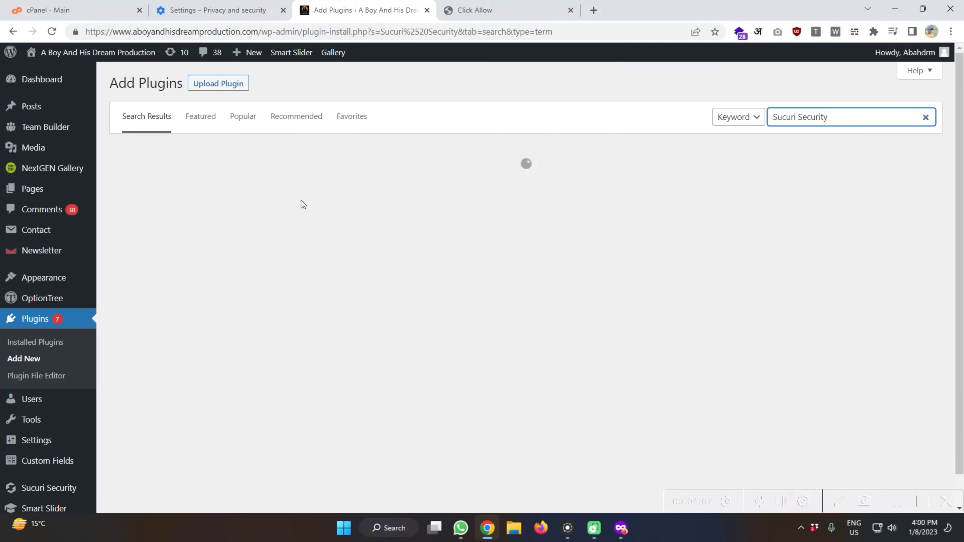
scroll(303, 201, "down", 1)
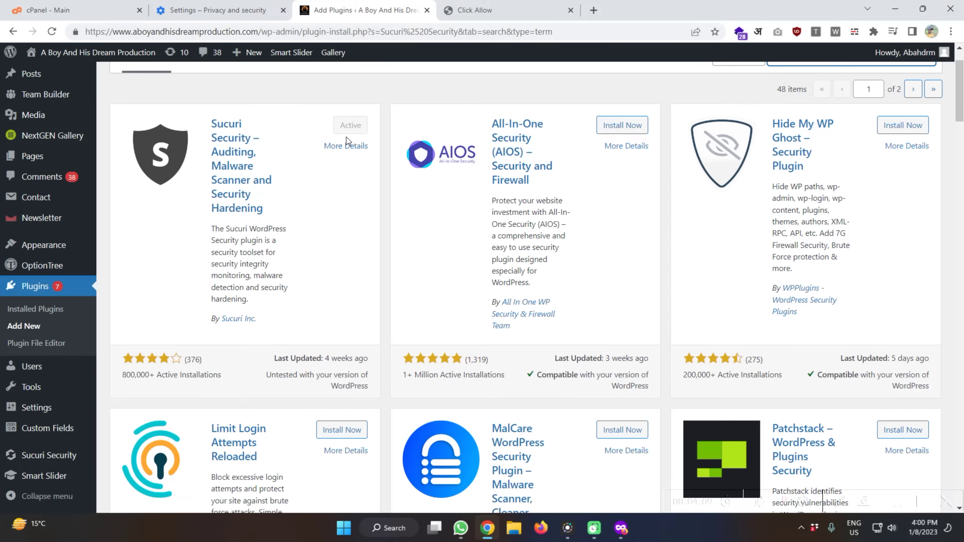
scroll(338, 175, "up", 2)
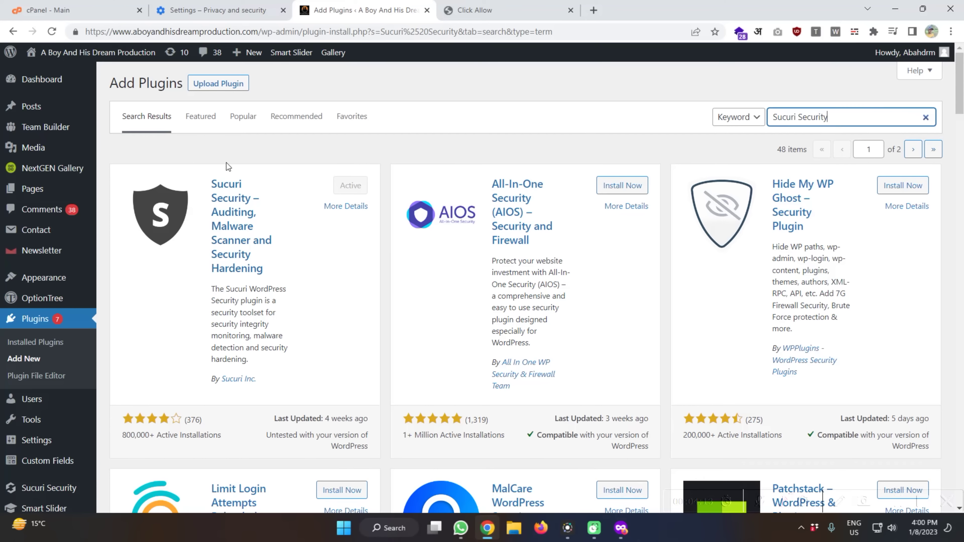
Step: Open the Sucuri Security dashboard with the WordPress Integrity report
scroll(254, 287, "down", 4)
mouse_move(59, 459)
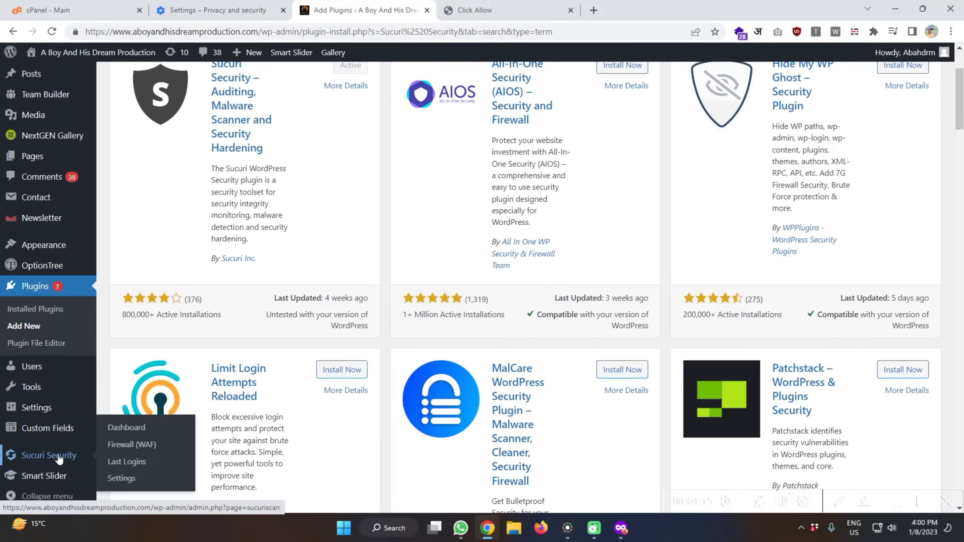
left_click(114, 428)
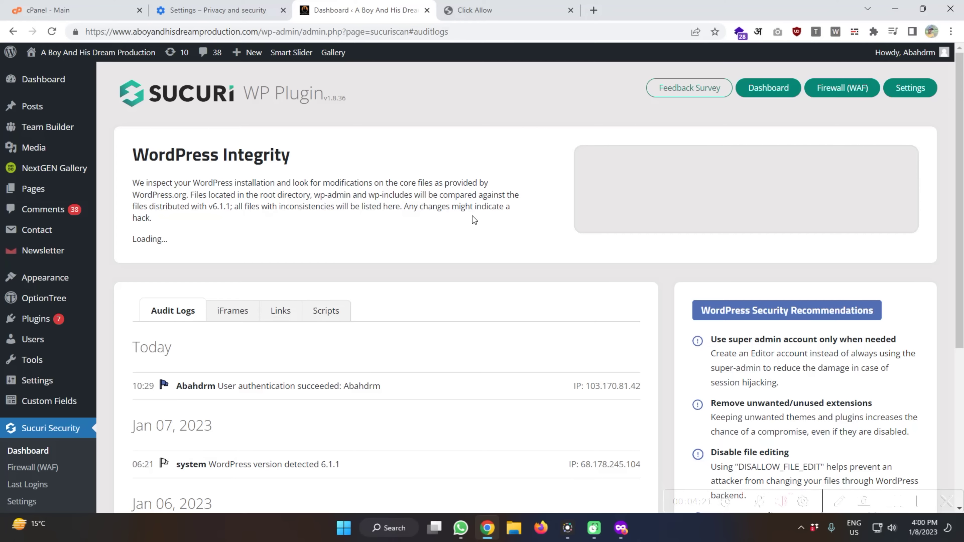
left_click(760, 96)
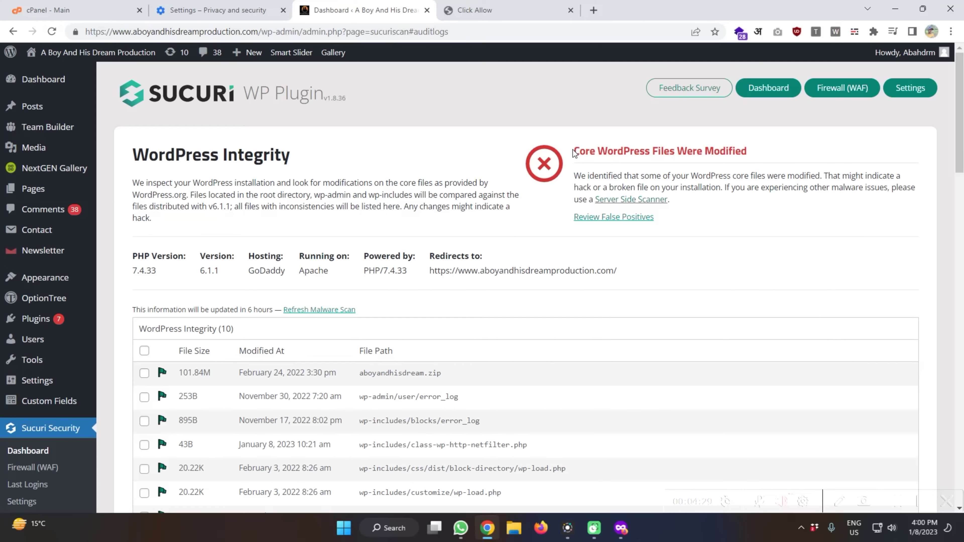
Step: Examine the WordPress Integrity report's core files notice, description, hosting provider and server type
left_click_drag(574, 152, 763, 152)
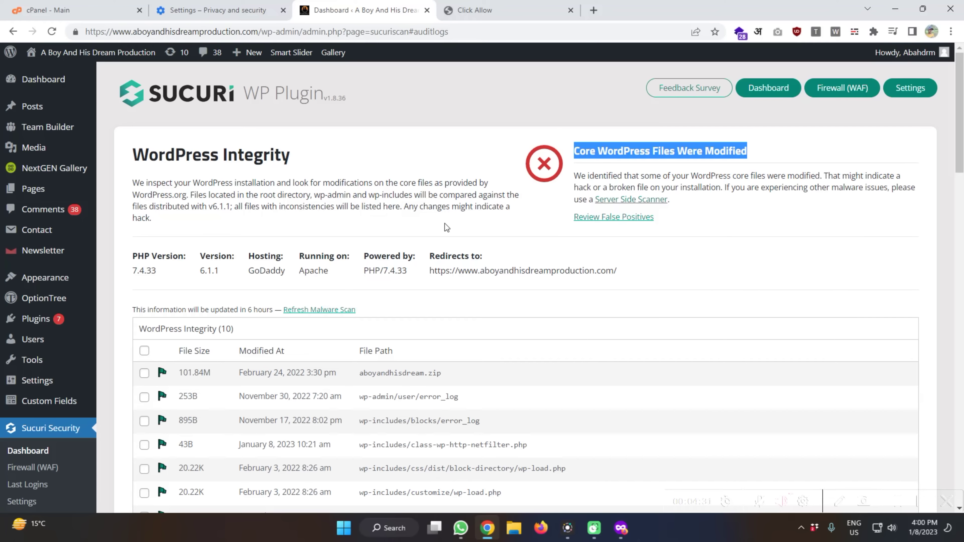
triple_click(308, 198)
left_click(387, 205)
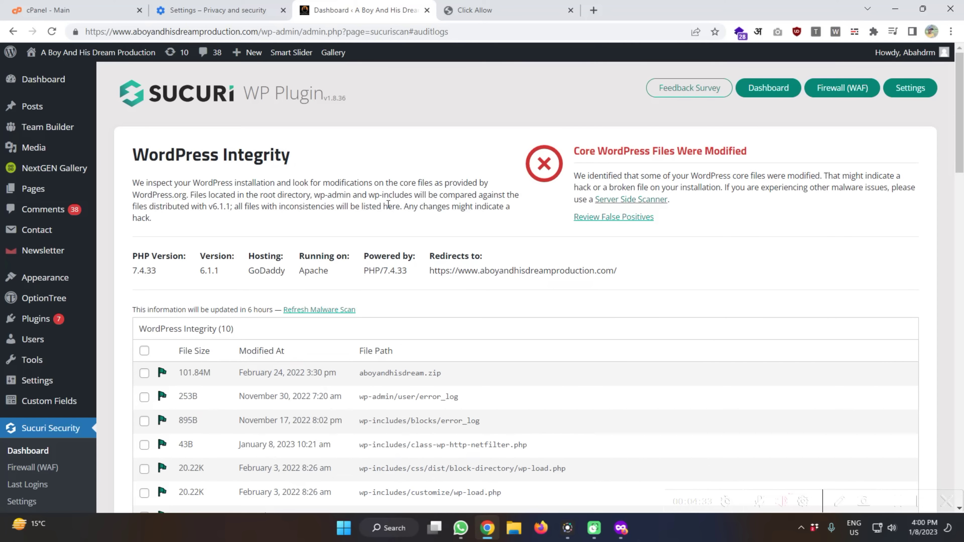
scroll(664, 173, "down", 1)
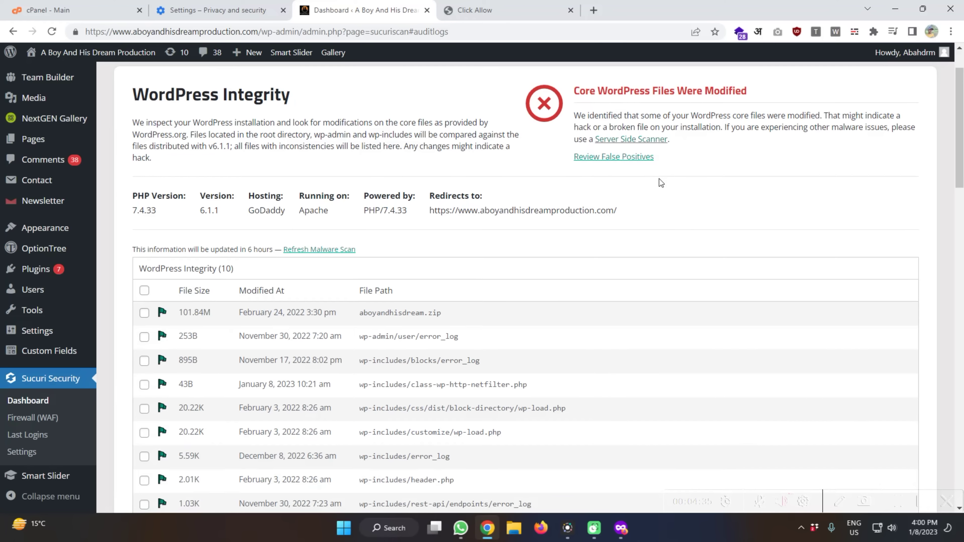
double_click(266, 210)
double_click(319, 210)
Step: Capture a screenshot of the file paths listed in the WordPress Integrity table
scroll(403, 210, "down", 2)
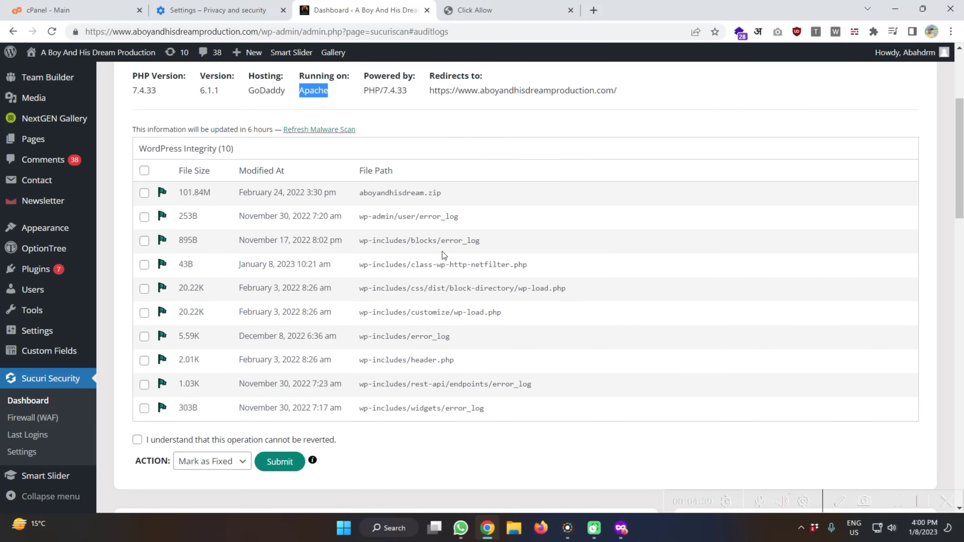
key("Print")
mouse_move(338, 146)
left_mouse_down()
mouse_move(421, 327)
mouse_move(549, 434)
mouse_move(586, 436)
left_mouse_up()
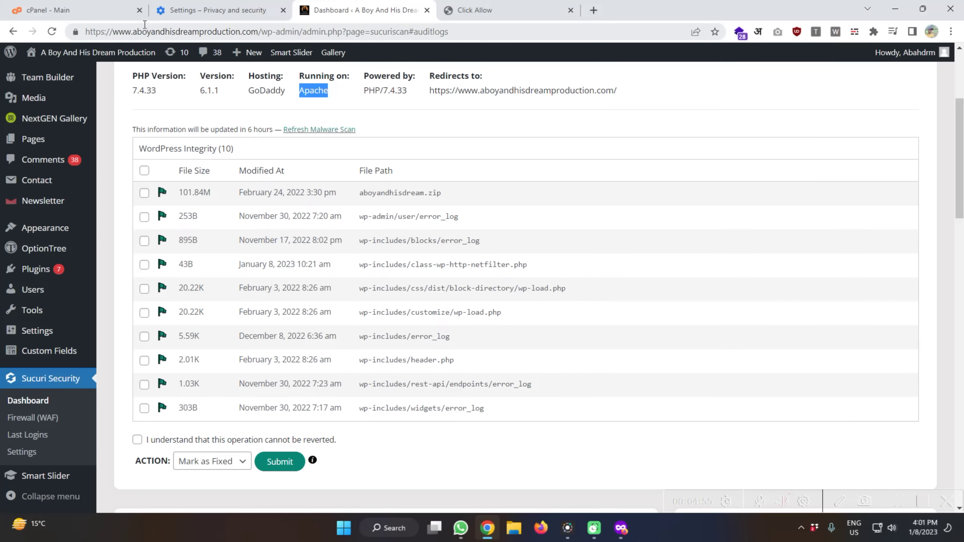
Step: Close the browser's privacy settings tab, switch to cPanel, and log back in with the saved credentials
left_click(283, 10)
left_click(93, 9)
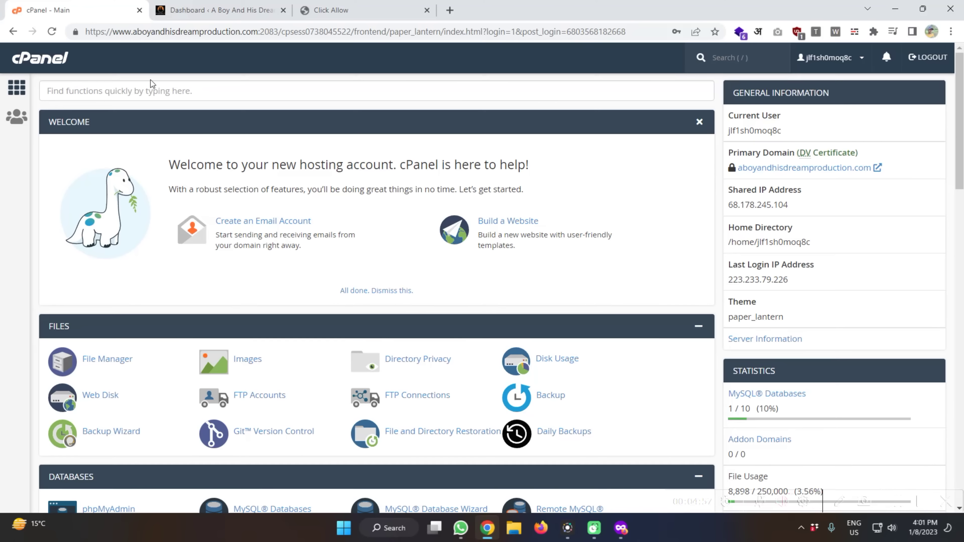
scroll(152, 84, "down", 1)
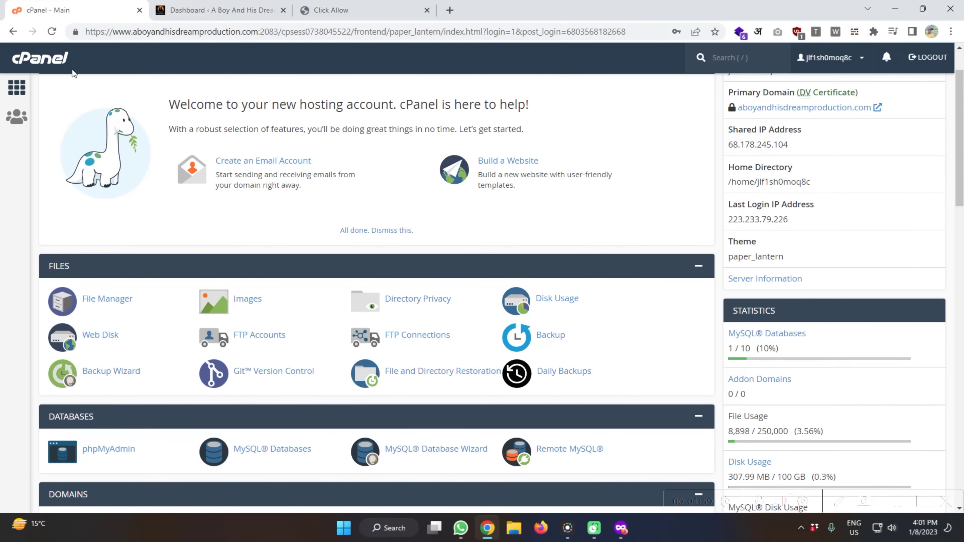
left_click(95, 297)
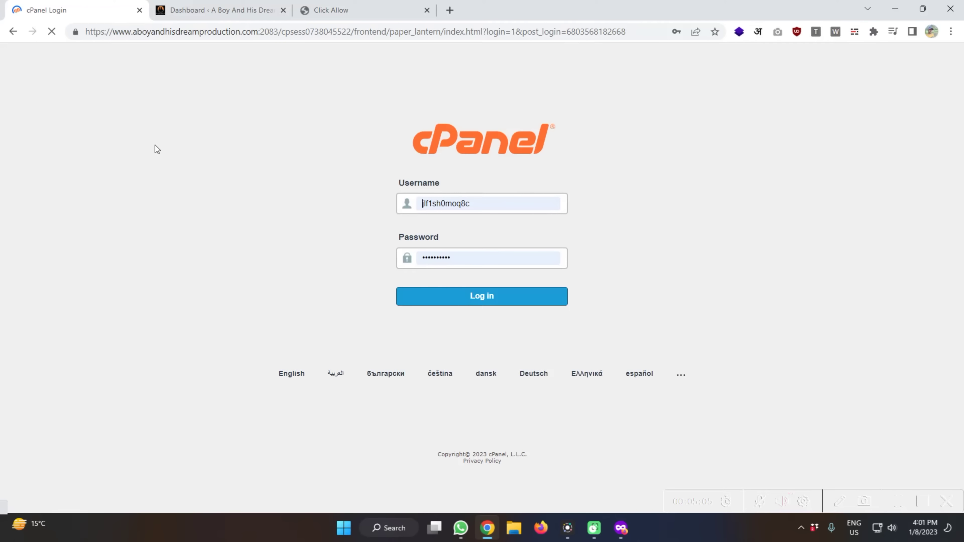
left_click(459, 307)
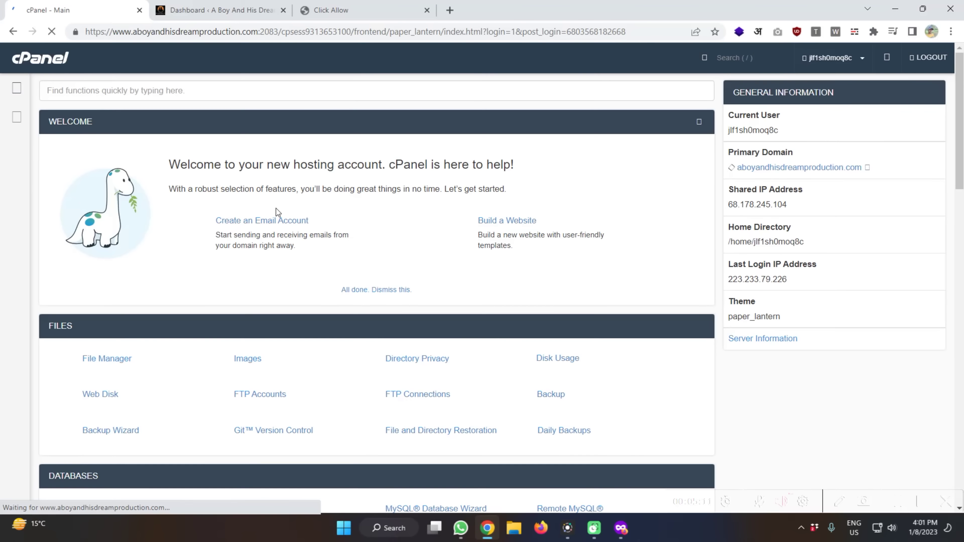
Step: Open cPanel's File Manager and go into the public_html folder
scroll(209, 272, "down", 1)
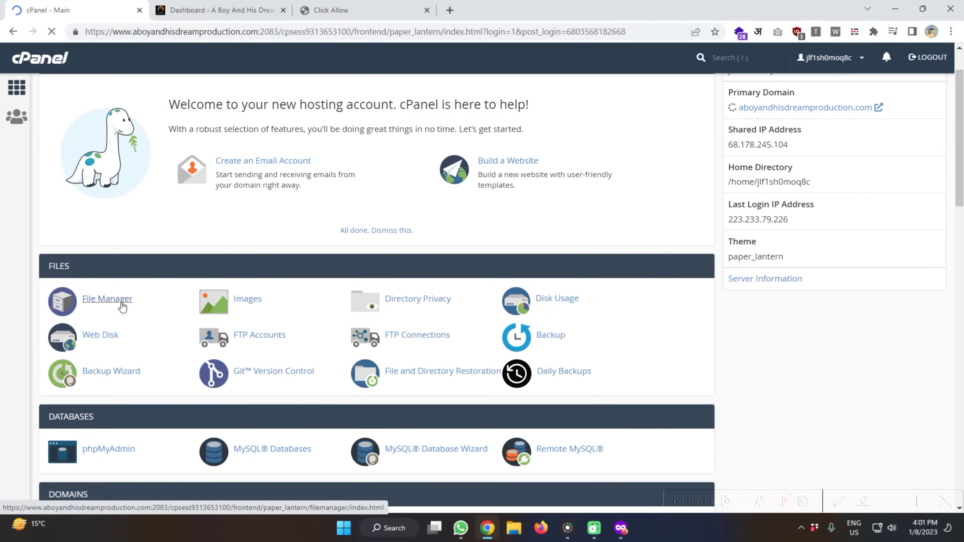
left_click(120, 306)
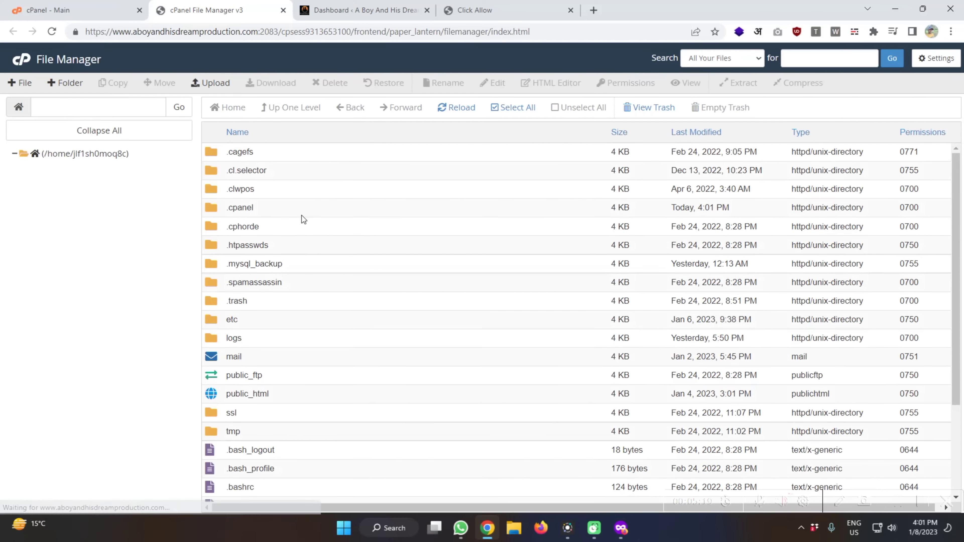
scroll(298, 262, "down", 1)
double_click(217, 339)
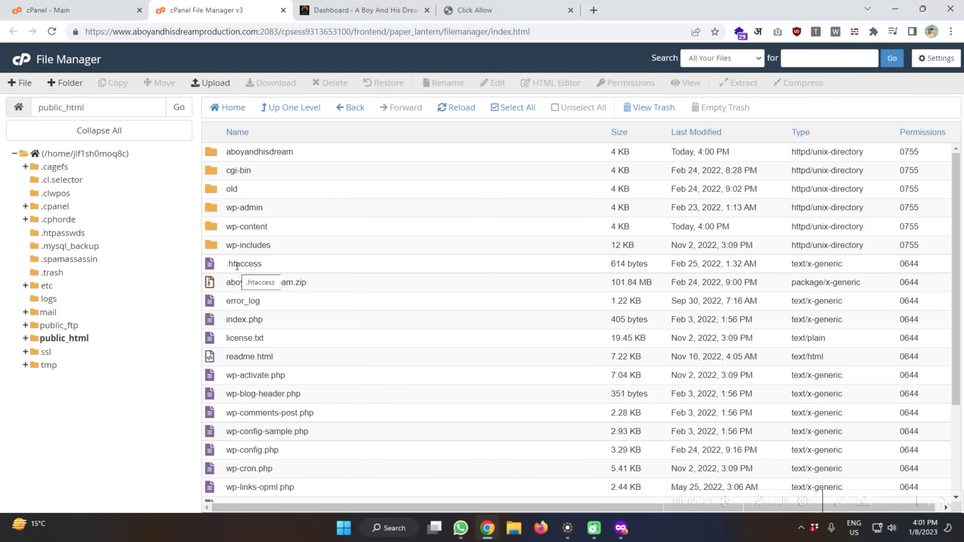
Step: Open the .htaccess file in public_html for editing and inspect its rewrite rules
left_click(237, 266)
left_click(484, 84)
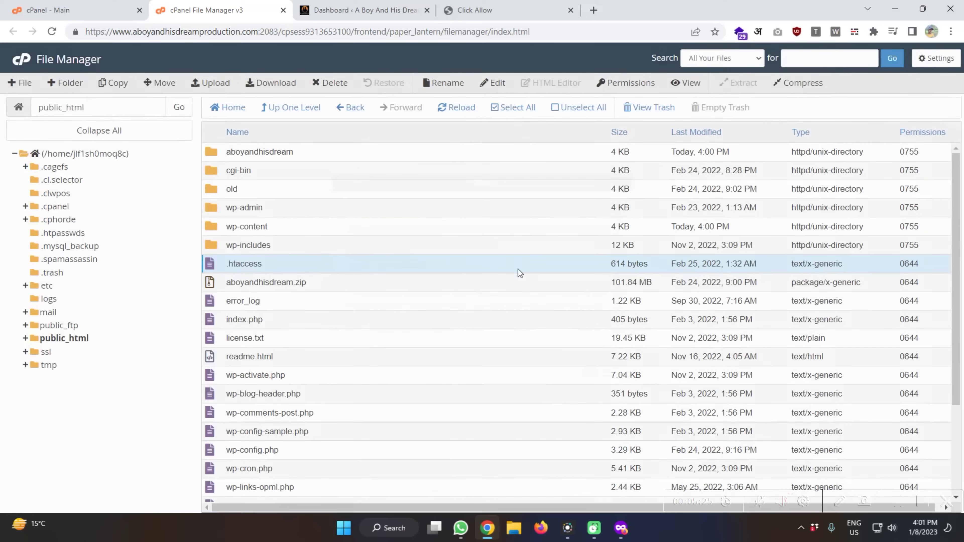
left_click(589, 370)
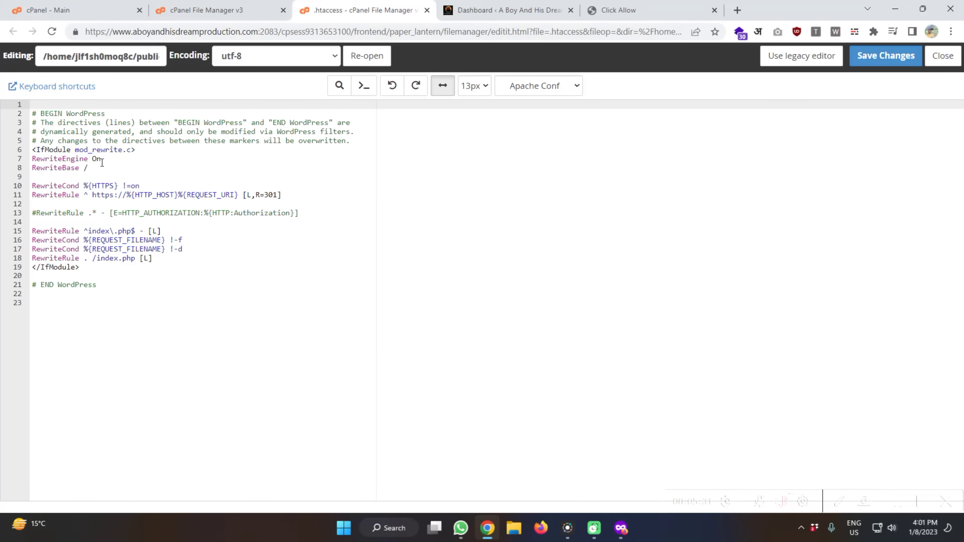
double_click(261, 213)
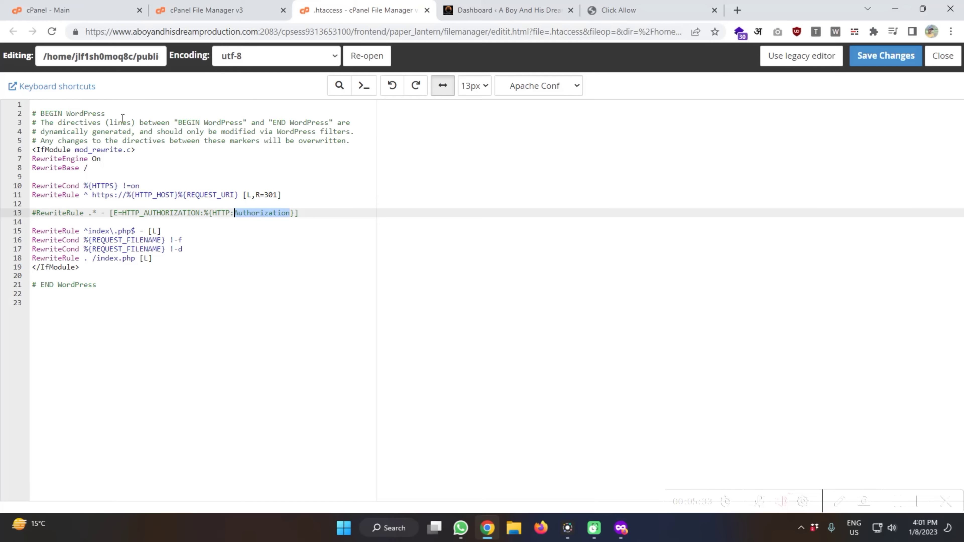
Step: Examine the mod_rewrite block in .htaccess, especially the commented-out HTTP_AUTHORIZATION rule on line 13
left_click(97, 152)
left_click(174, 262)
left_click_drag(114, 268, 22, 161)
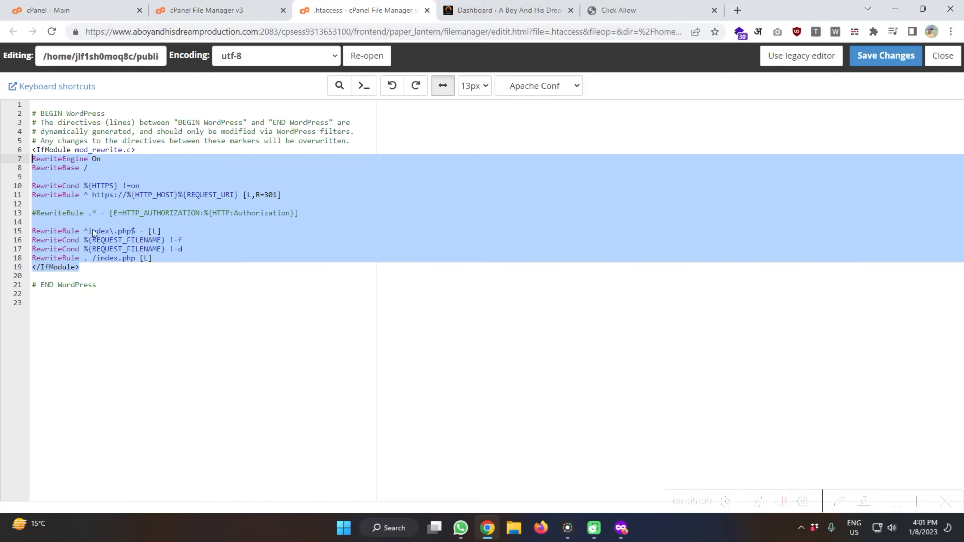
left_click(227, 213)
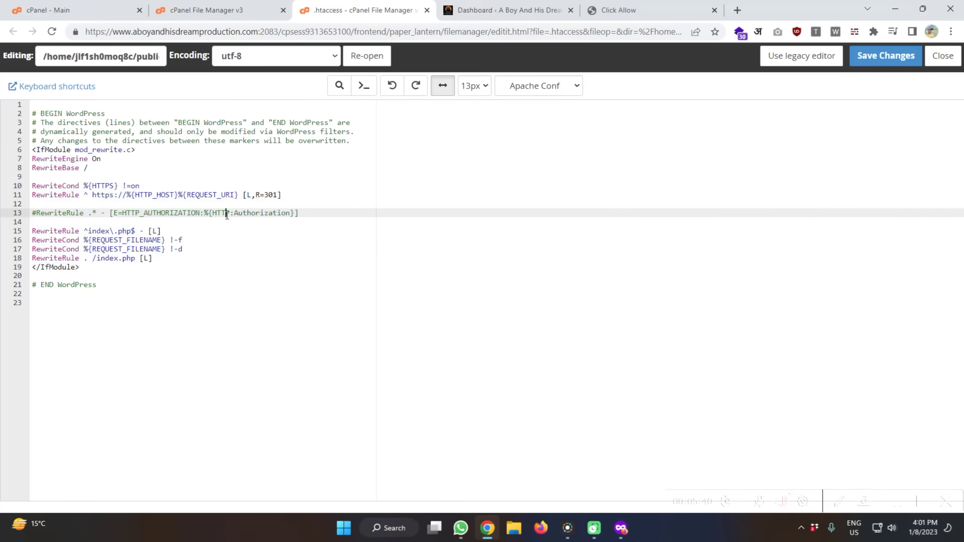
left_click(326, 219)
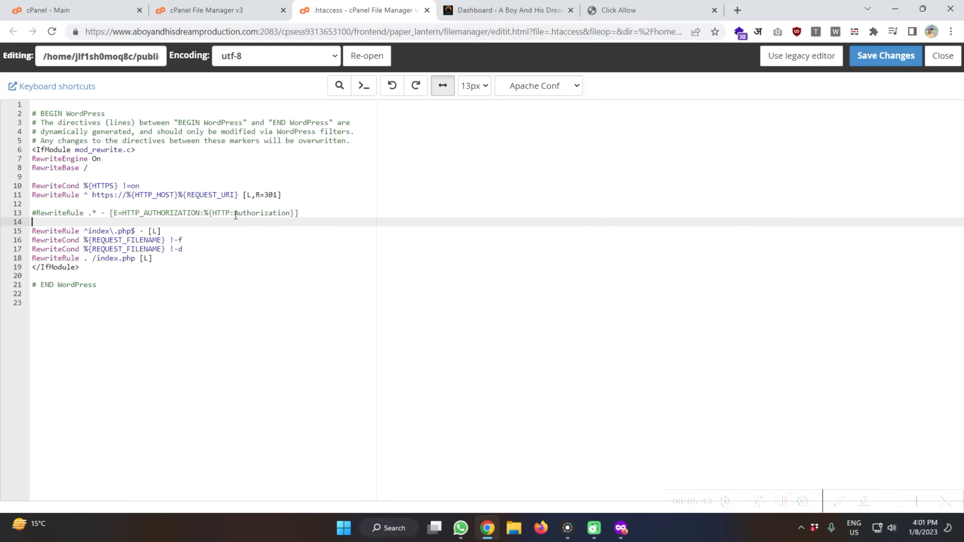
left_click_drag(161, 211, 326, 216)
key("Right")
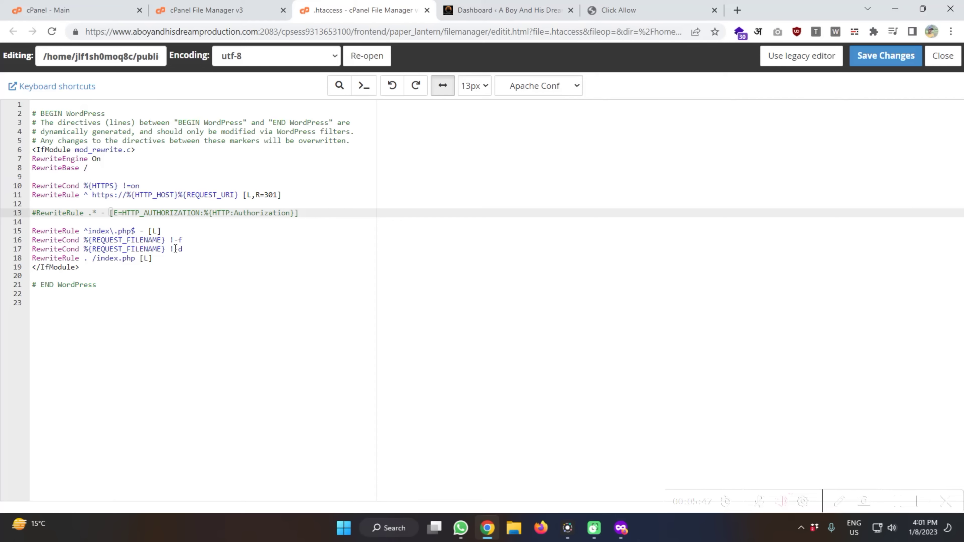
Step: Open index.php from public_html in the editor, inspect its WP_USE_THEMES and wp-blog-header.php lines, and close it
left_click(247, 11)
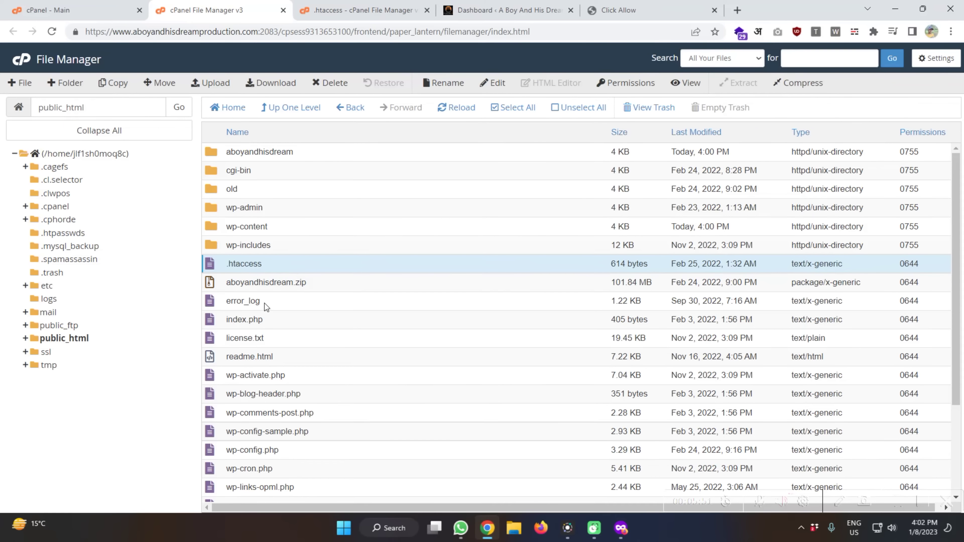
left_click(264, 320)
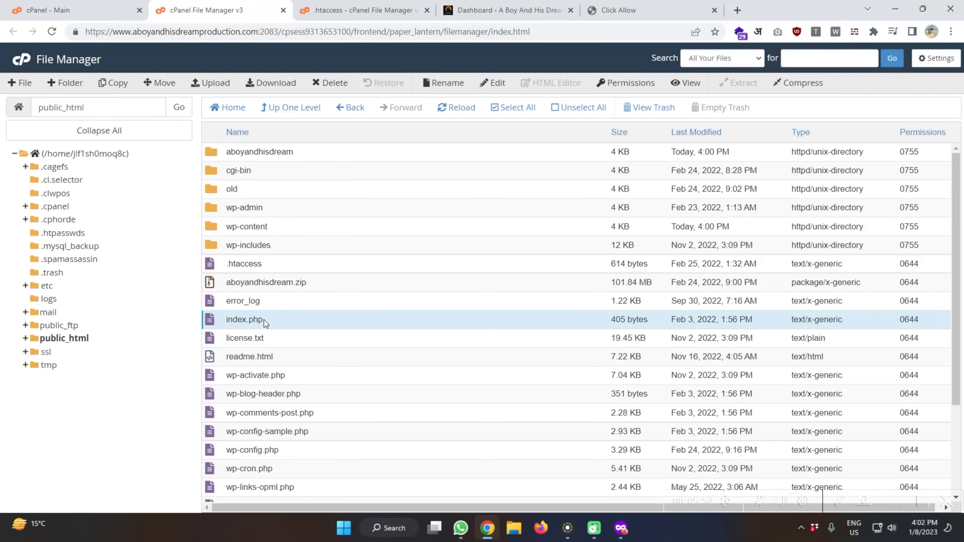
left_click(486, 84)
left_click(583, 373)
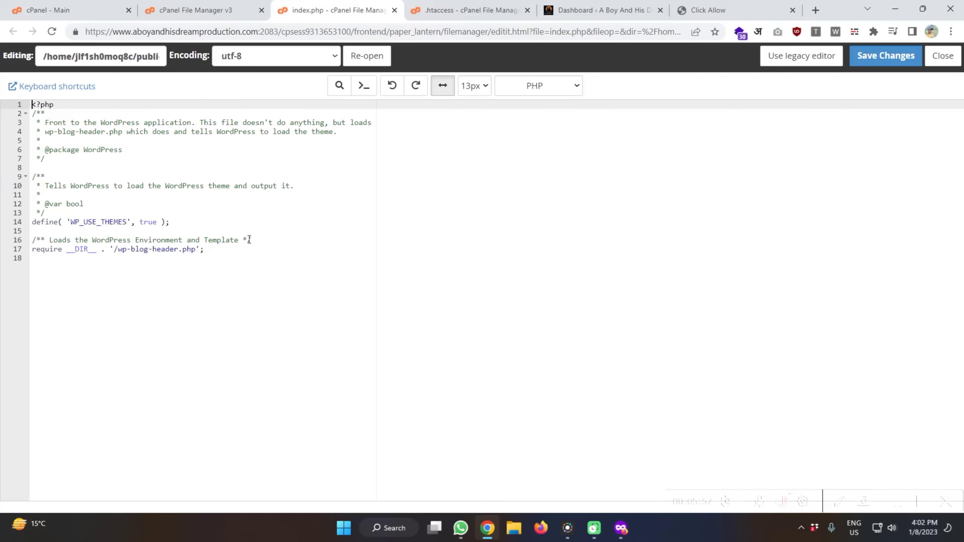
left_click_drag(72, 222, 183, 223)
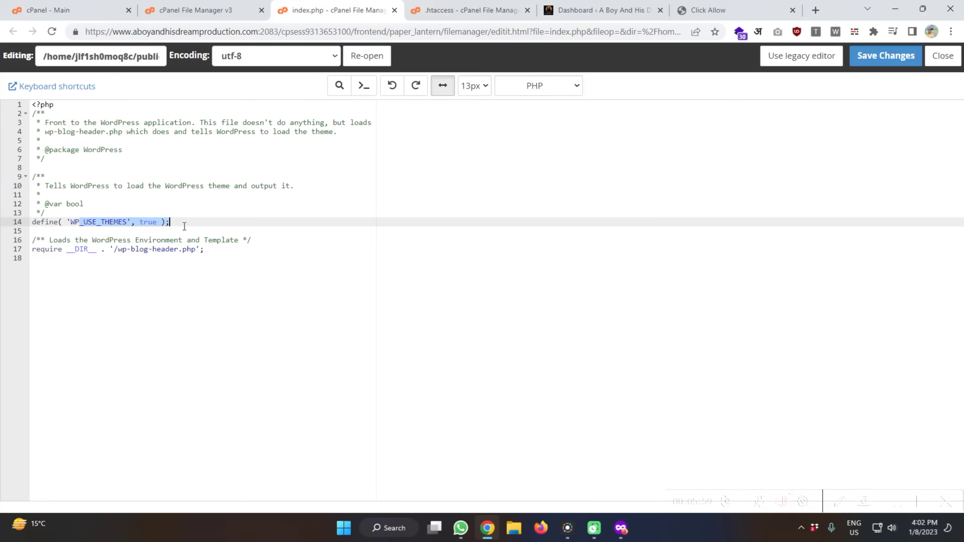
left_click(203, 250)
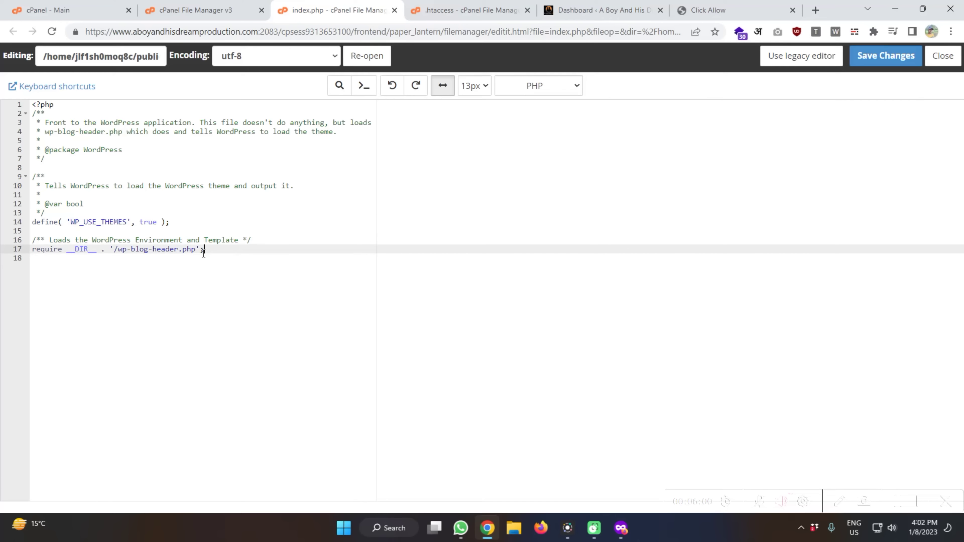
middle_click(305, 11)
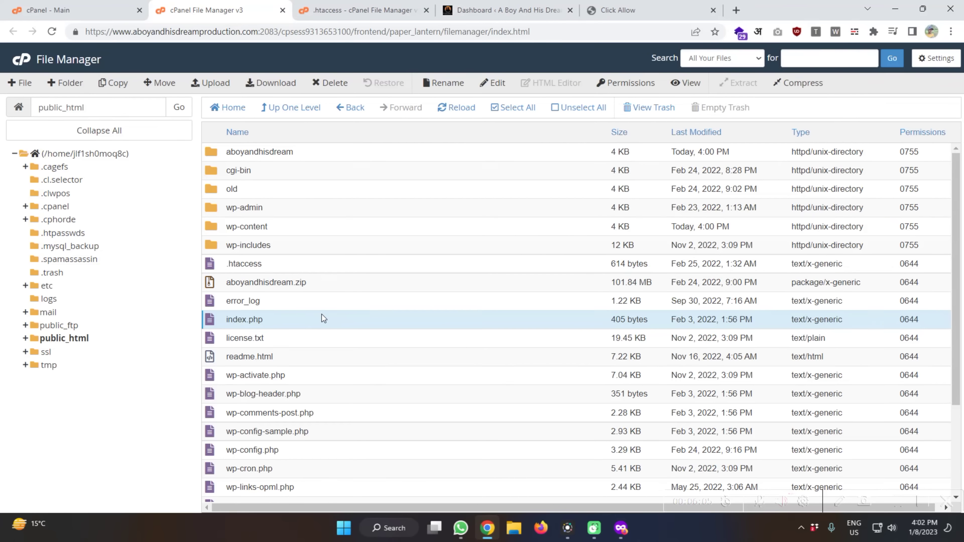
Step: Look through the remaining public_html files, check the header.php path in Sucuri's WordPress Integrity table, and return to File Manager
scroll(322, 315, "down", 3)
scroll(322, 314, "down", 1)
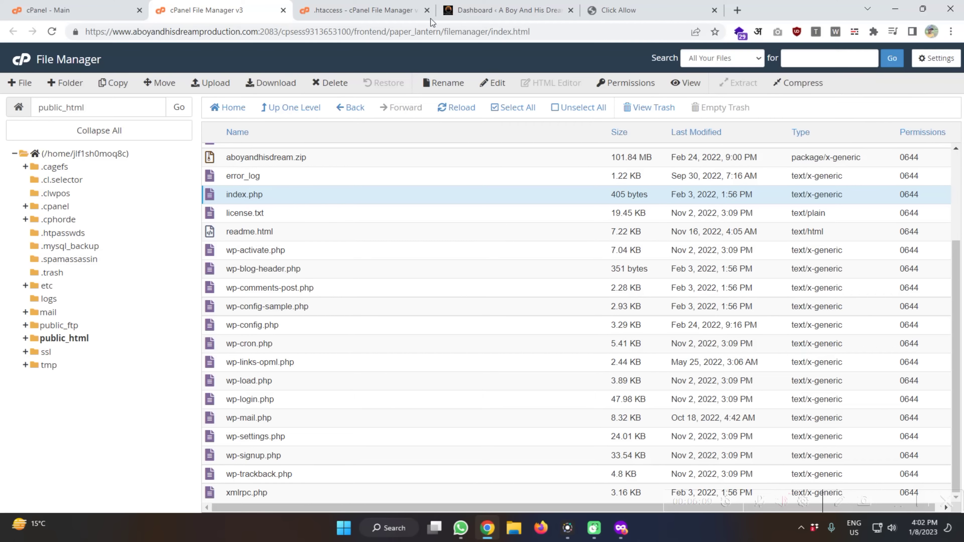
left_click(515, 11)
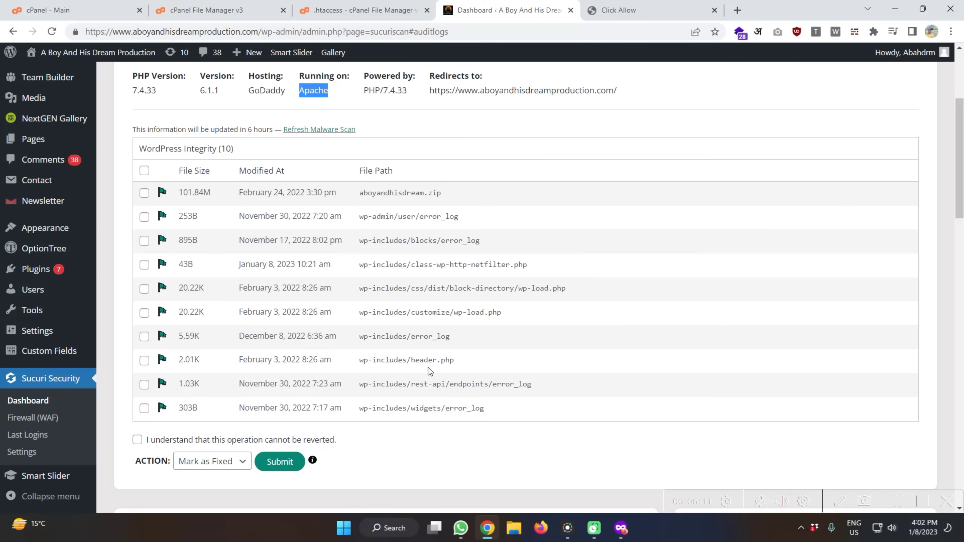
left_click_drag(423, 359, 477, 366)
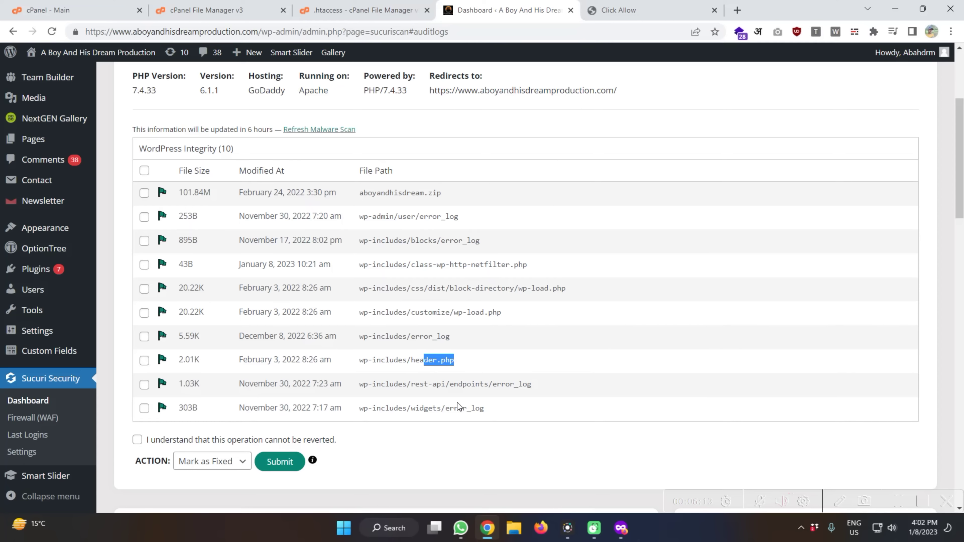
left_click(343, 9)
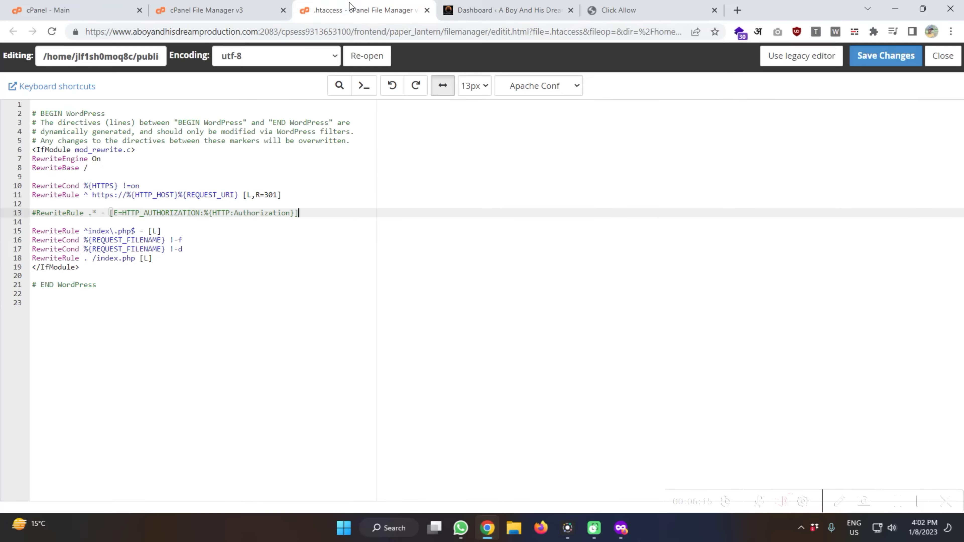
left_click(250, 5)
scroll(247, 167, "up", 5)
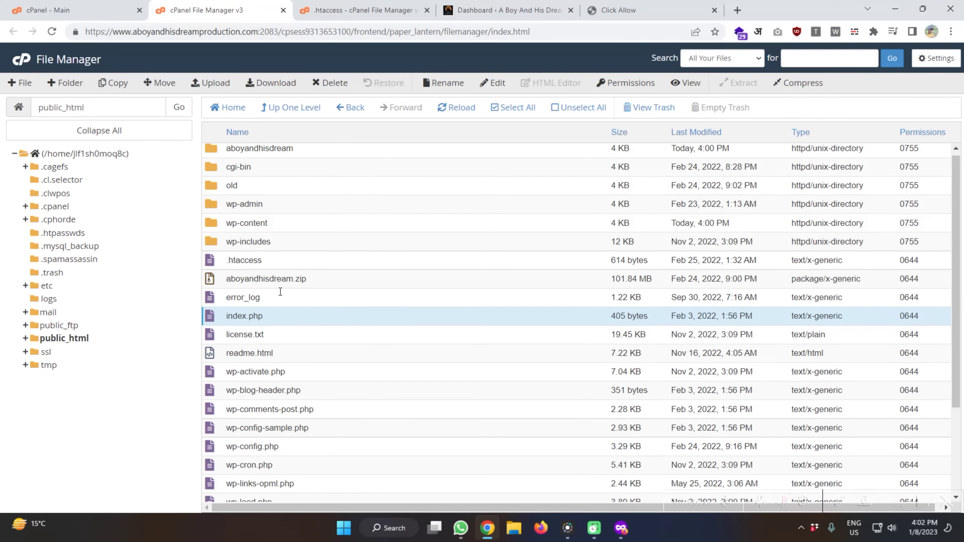
double_click(217, 227)
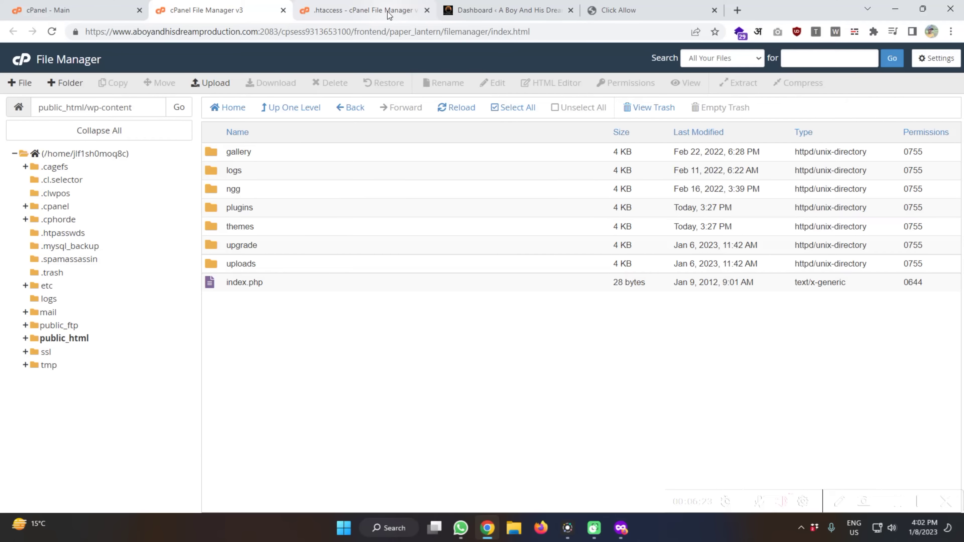
left_click(479, 13)
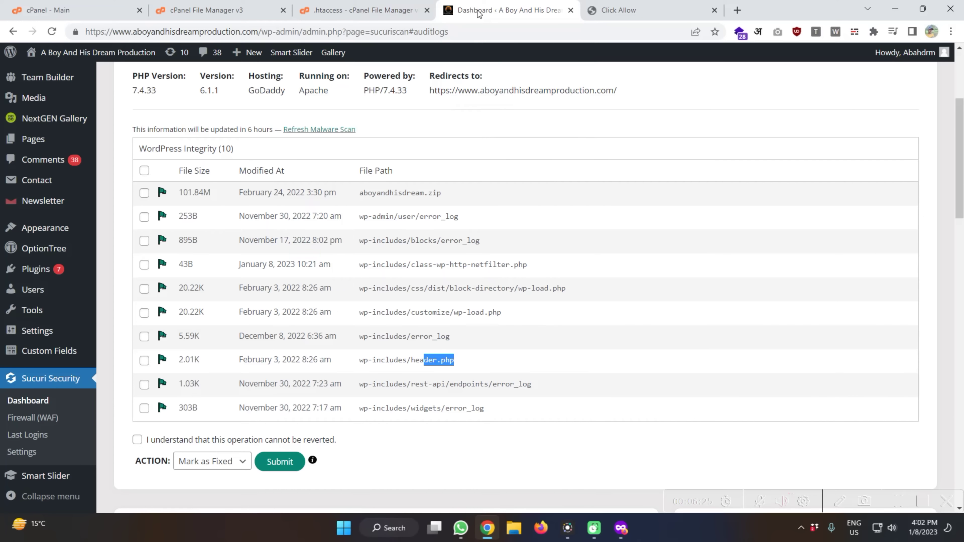
left_click(243, 12)
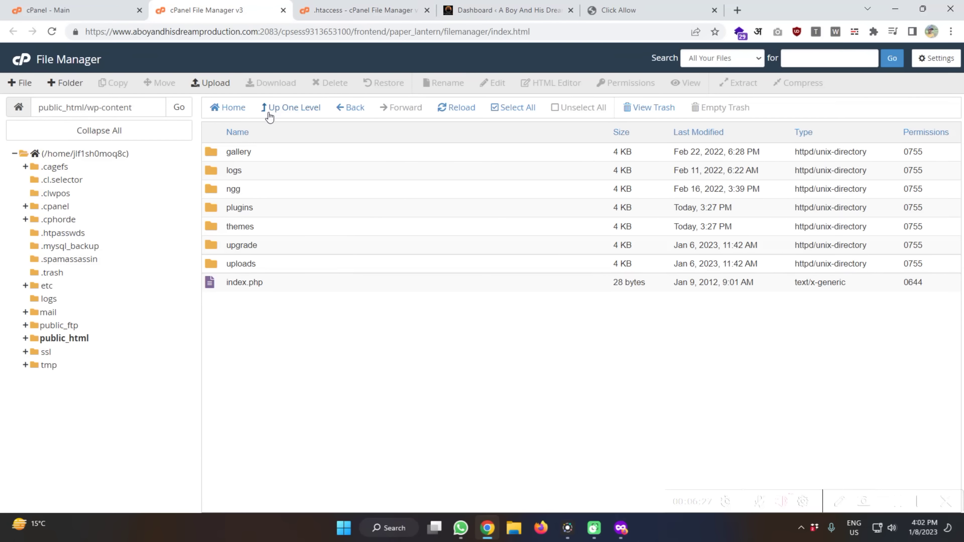
left_click(300, 108)
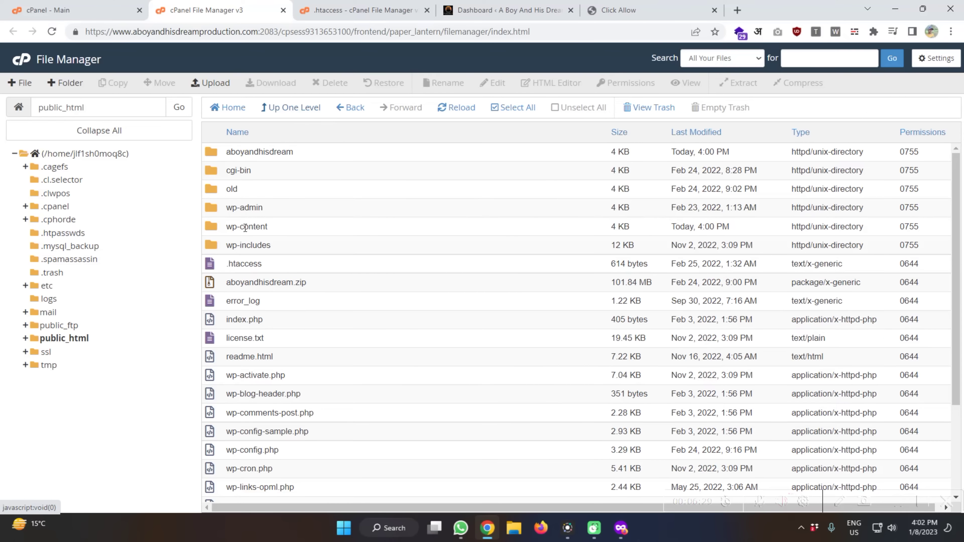
Step: Go into the wp-includes folder and select the flagged header.php file
double_click(222, 246)
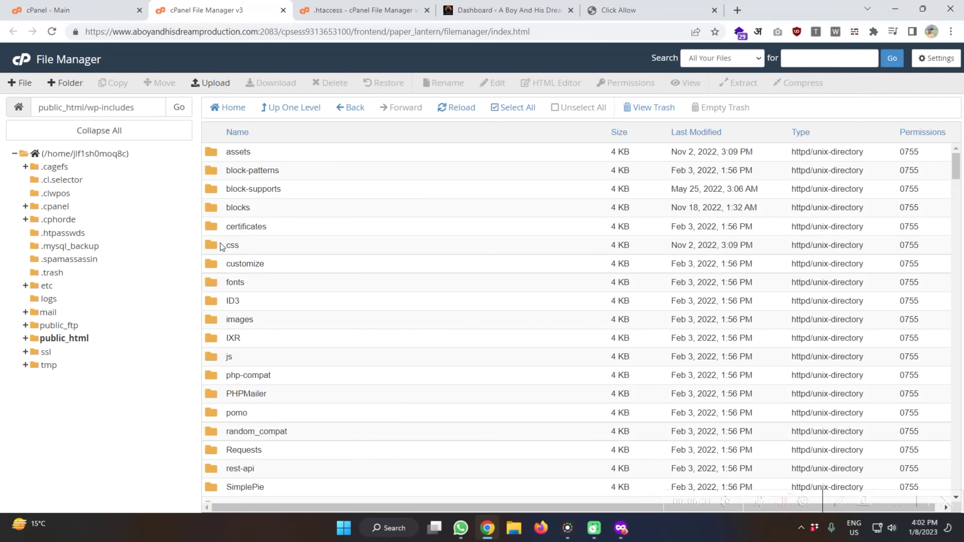
scroll(232, 261, "down", 10)
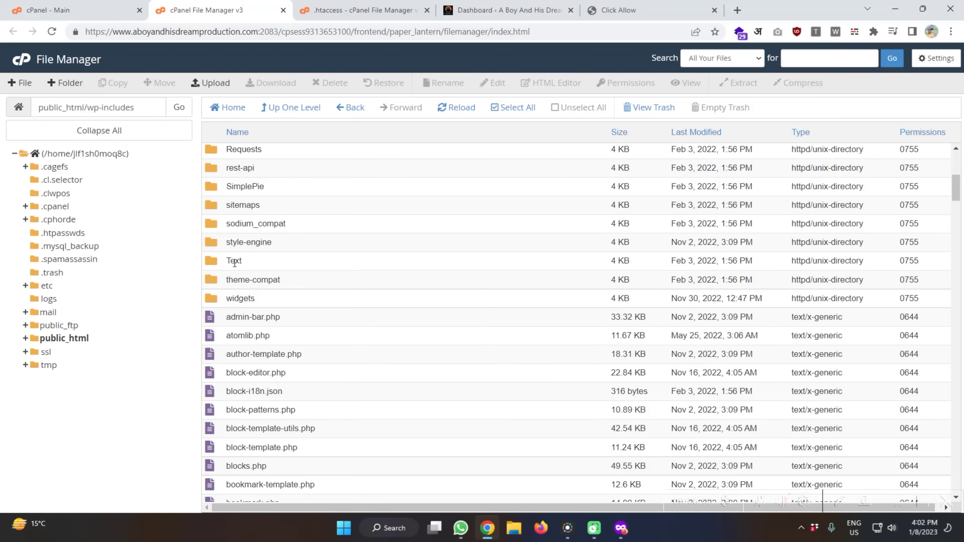
scroll(234, 263, "down", 12)
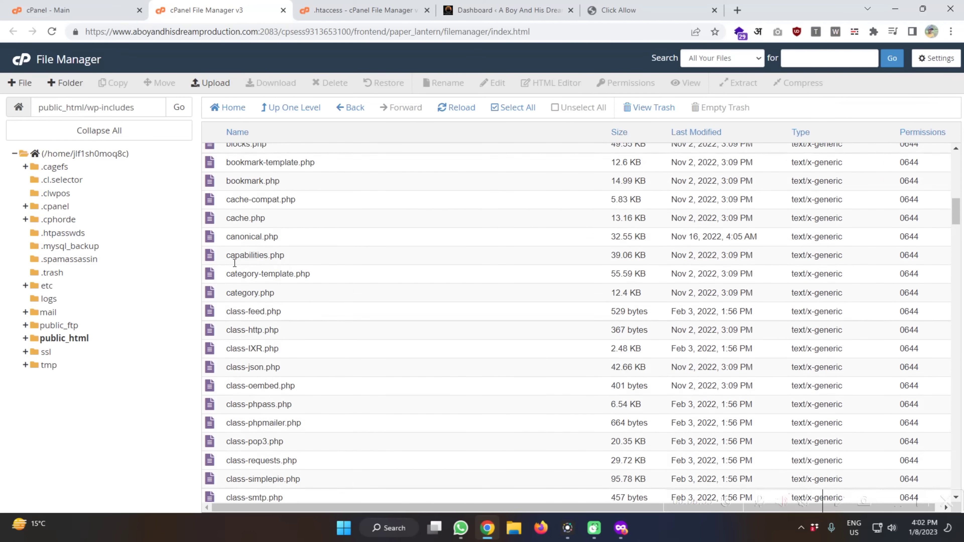
scroll(234, 263, "down", 20)
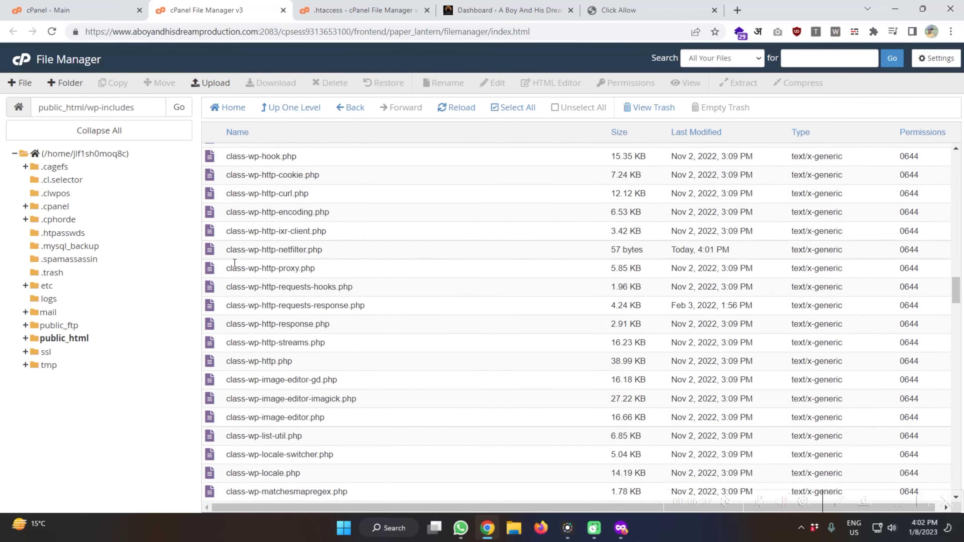
scroll(235, 263, "down", 15)
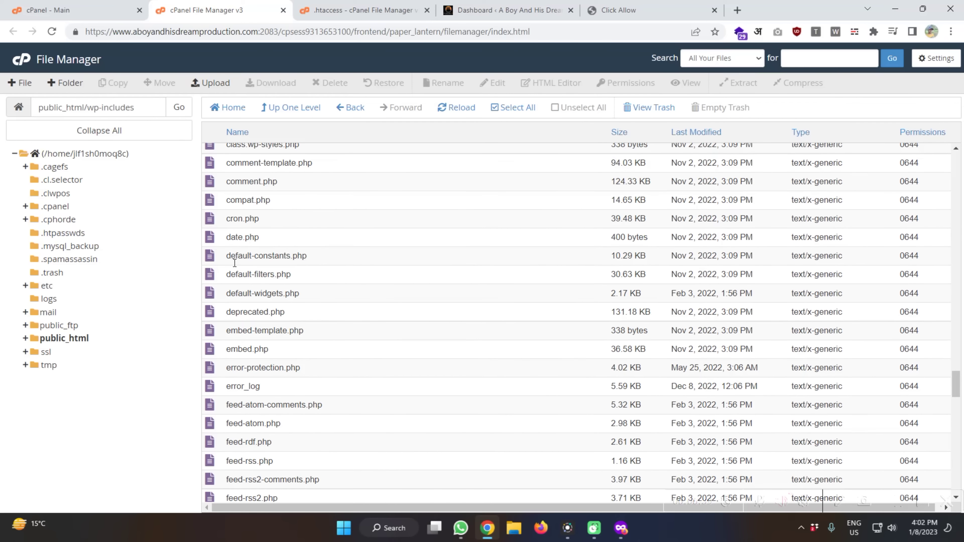
scroll(233, 263, "down", 16)
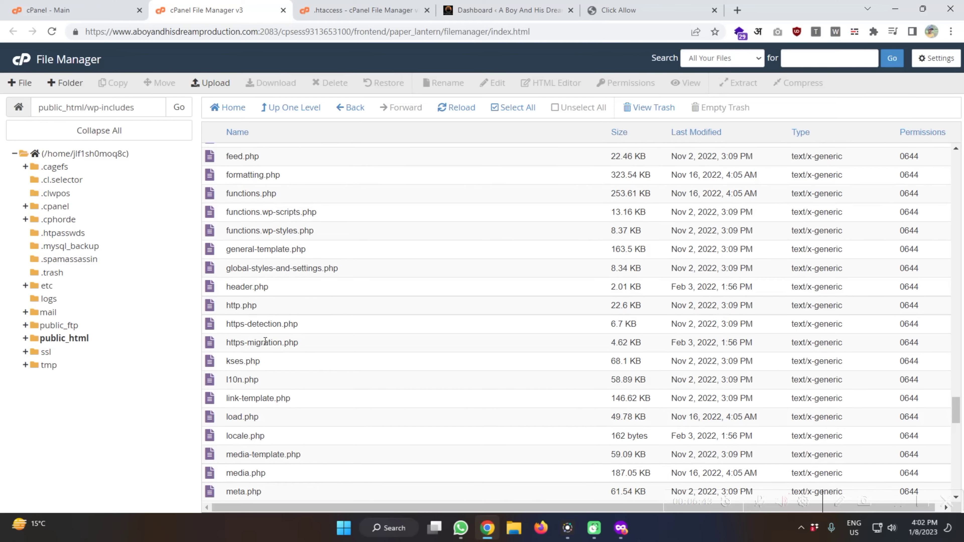
left_click(269, 287)
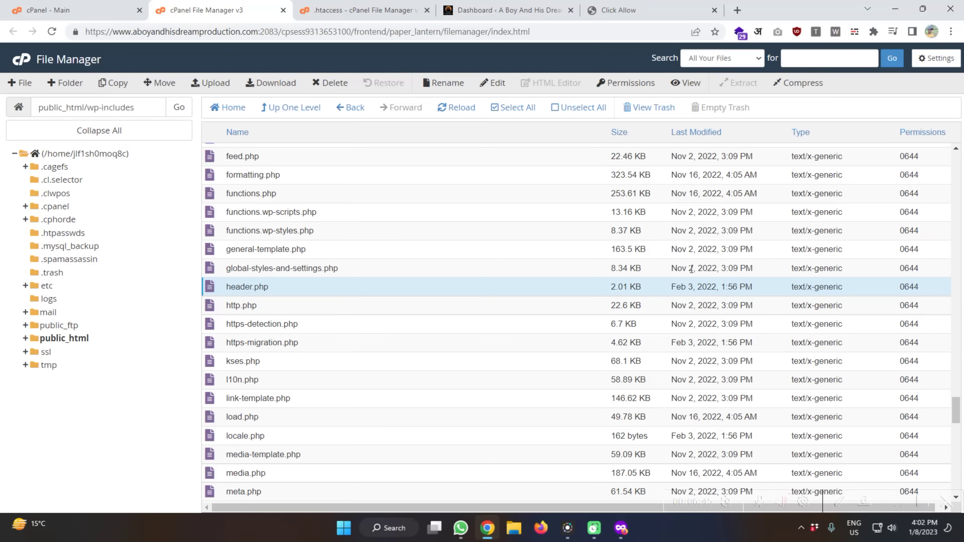
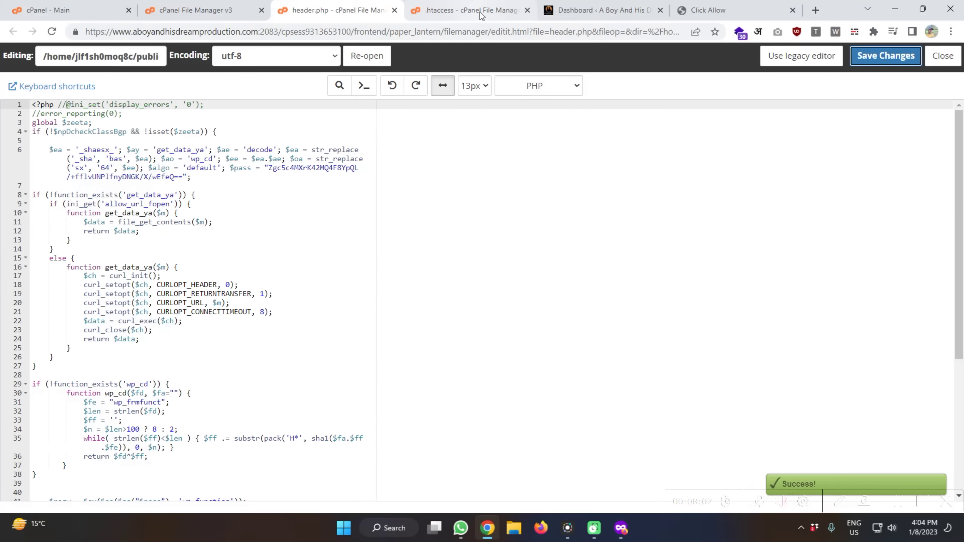
Step: Open the site's homepage in a new tab from the WordPress dashboard
left_click(592, 10)
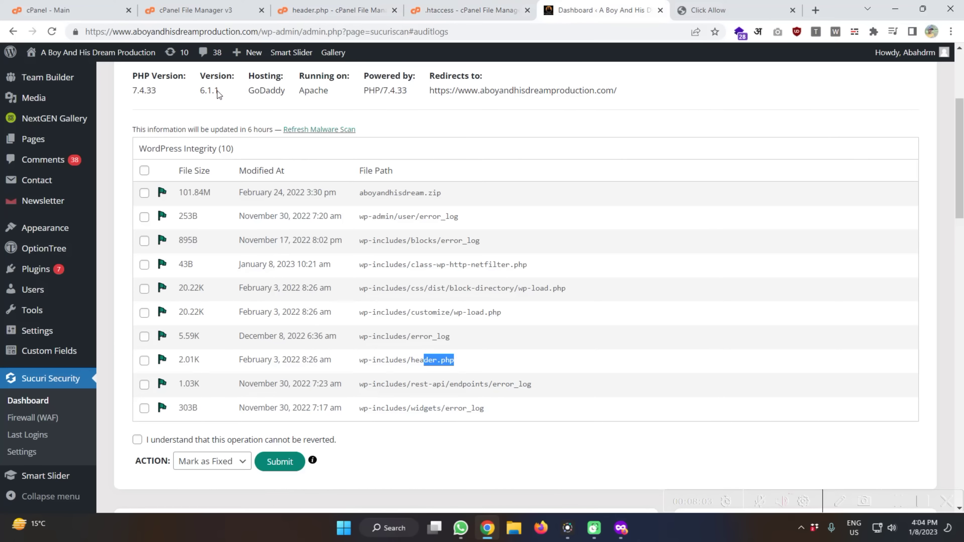
middle_click(43, 77)
left_click(606, 14)
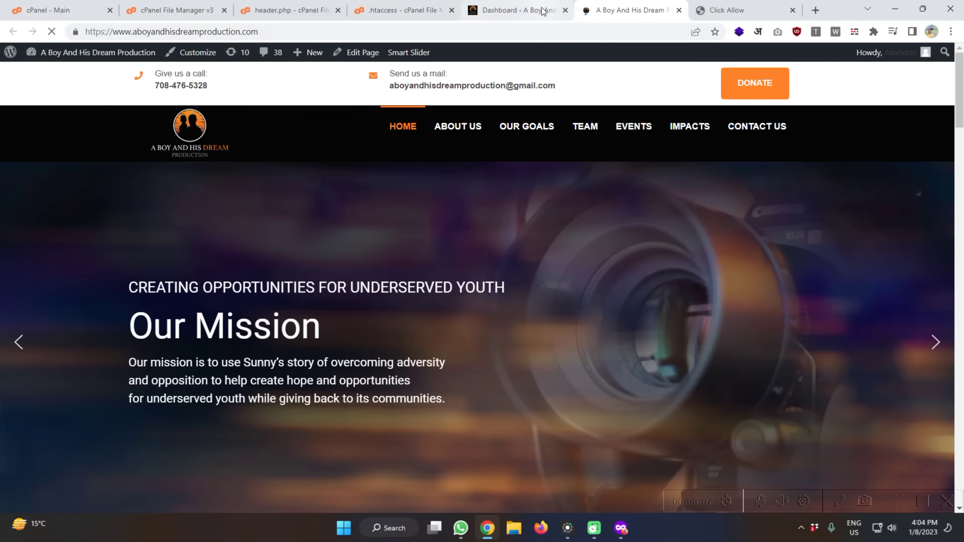
Step: Turn off "Show Toolbar when viewing site" in the WordPress user profile and update the profile
left_click(544, 11)
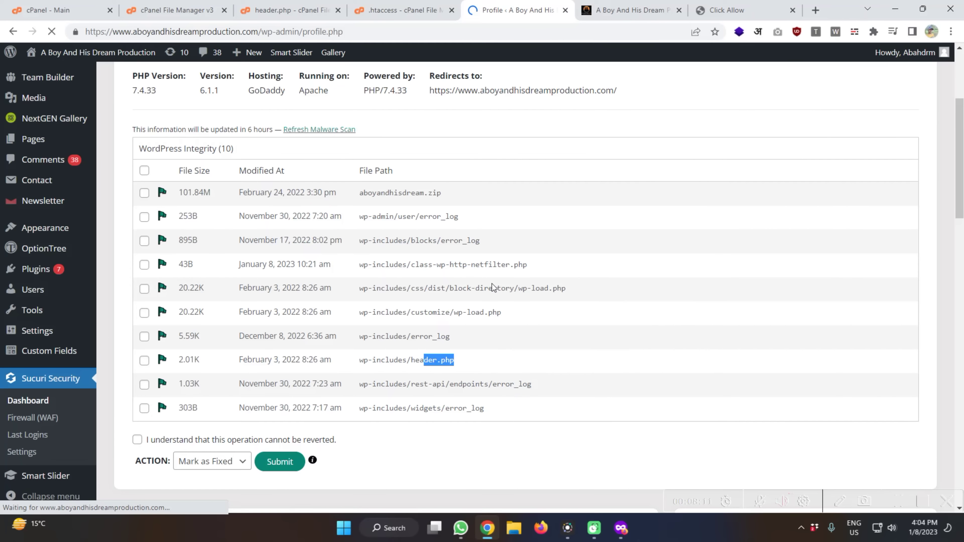
scroll(324, 223, "down", 5)
scroll(323, 164, "down", 10)
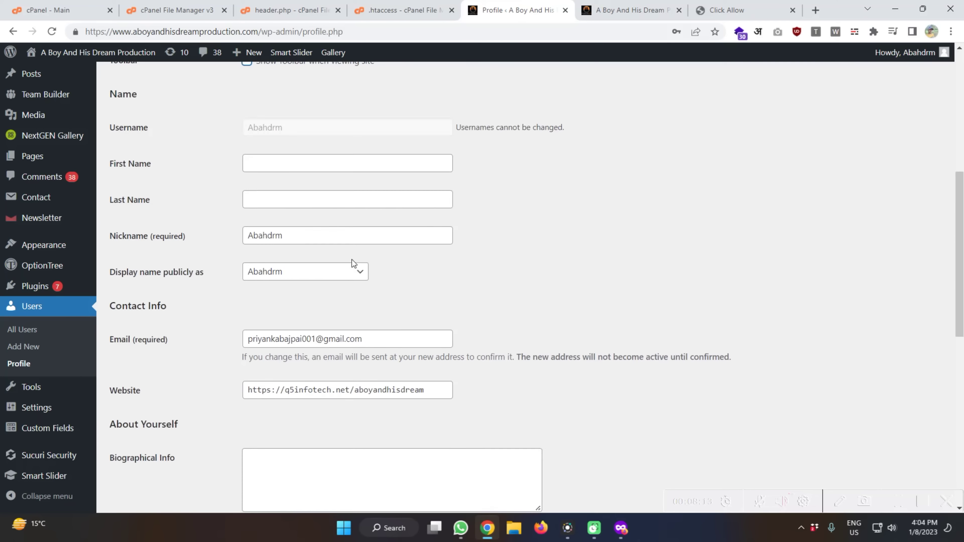
left_click(140, 450)
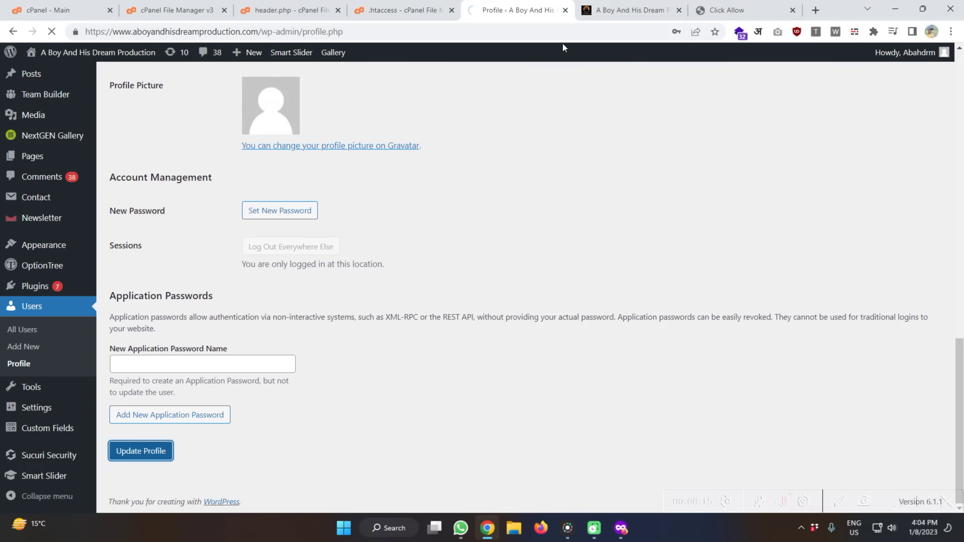
Step: Reload the site's homepage to check it without the admin toolbar, and return to the WordPress profile page
left_click(611, 12)
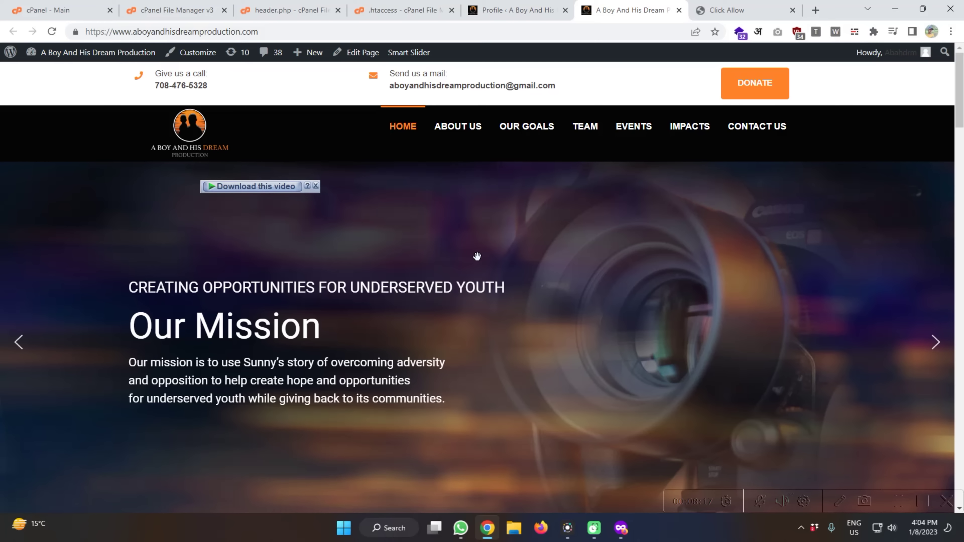
right_click(476, 255)
right_click(334, 122)
left_click(359, 154)
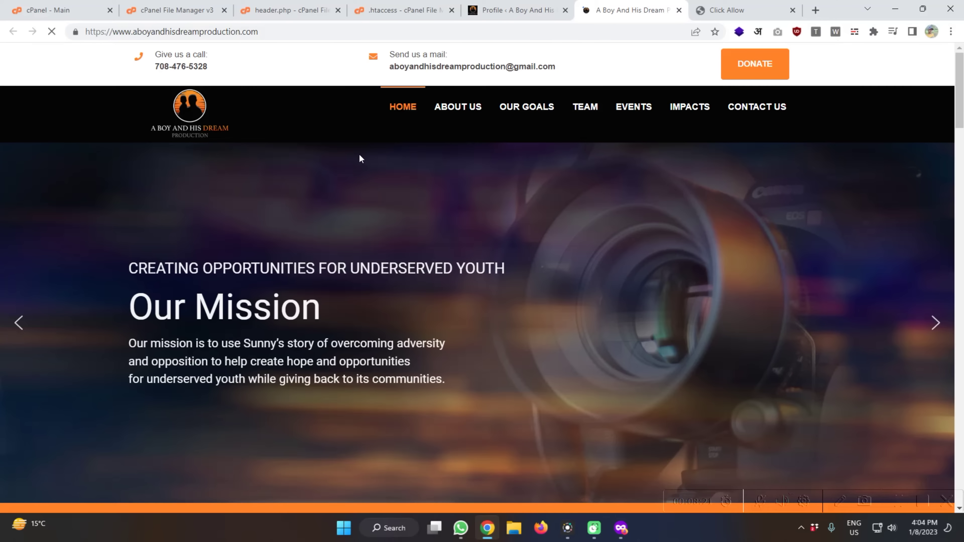
scroll(359, 154, "down", 2)
left_click(513, 10)
scroll(57, 436, "down", 5)
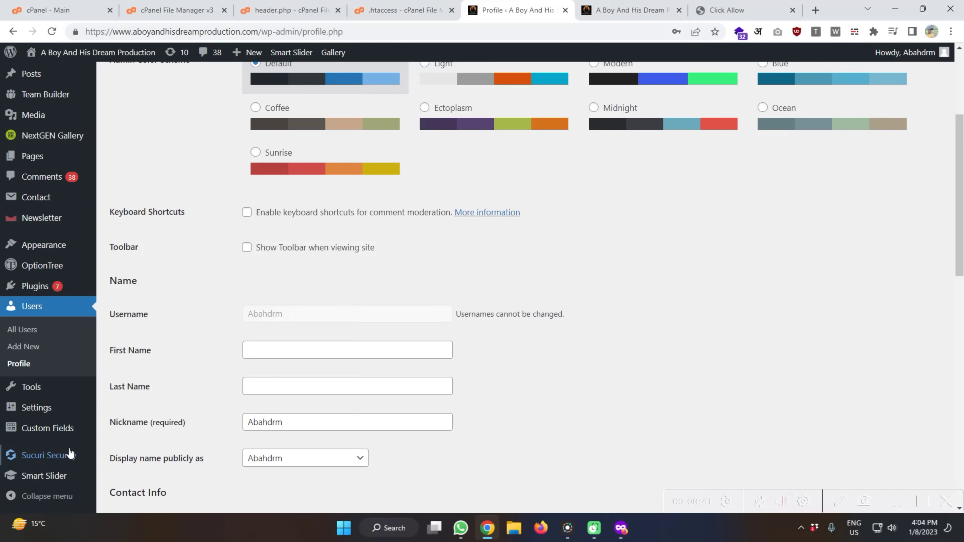
Step: Open the Sucuri Security dashboard and review the wp-includes files flagged in the WordPress Integrity report, including class-wp-http-netfilter.php and both wp-load.php files
mouse_move(70, 453)
left_click(136, 430)
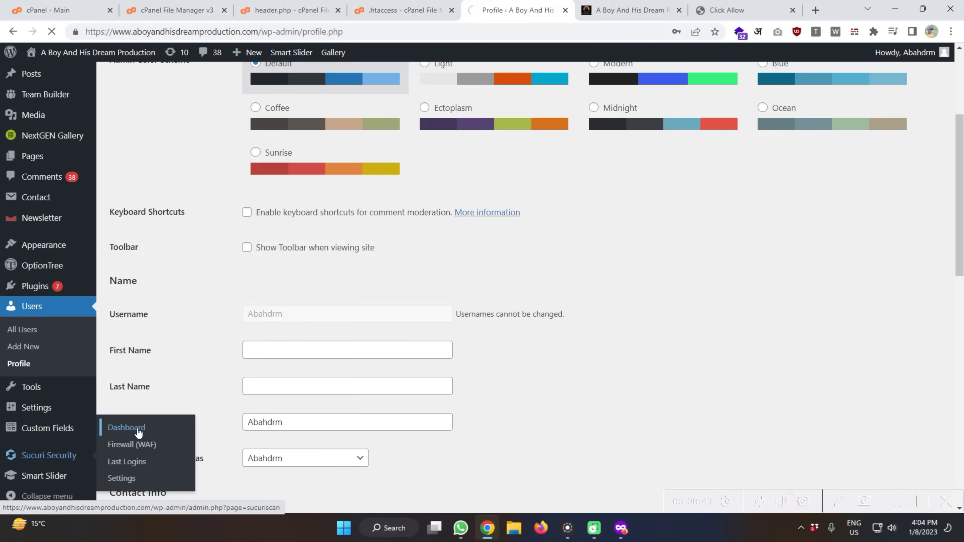
scroll(493, 266, "down", 5)
left_click_drag(526, 264, 411, 265)
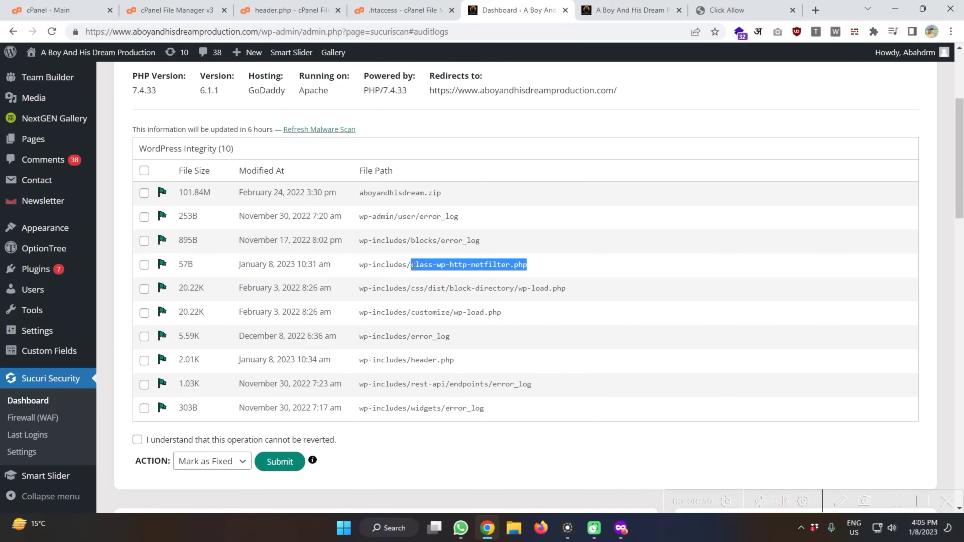
left_click_drag(583, 291, 443, 288)
scroll(457, 337, "down", 1)
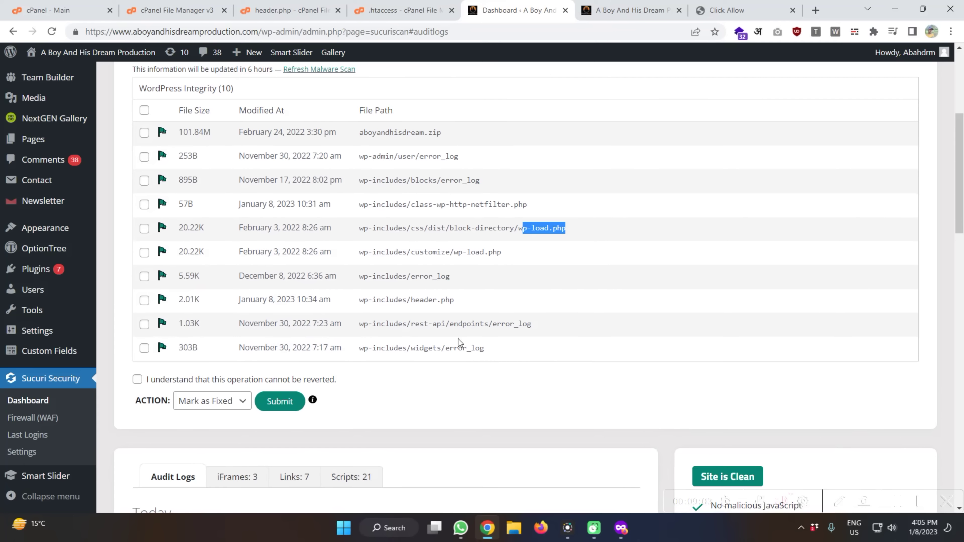
left_click(431, 307)
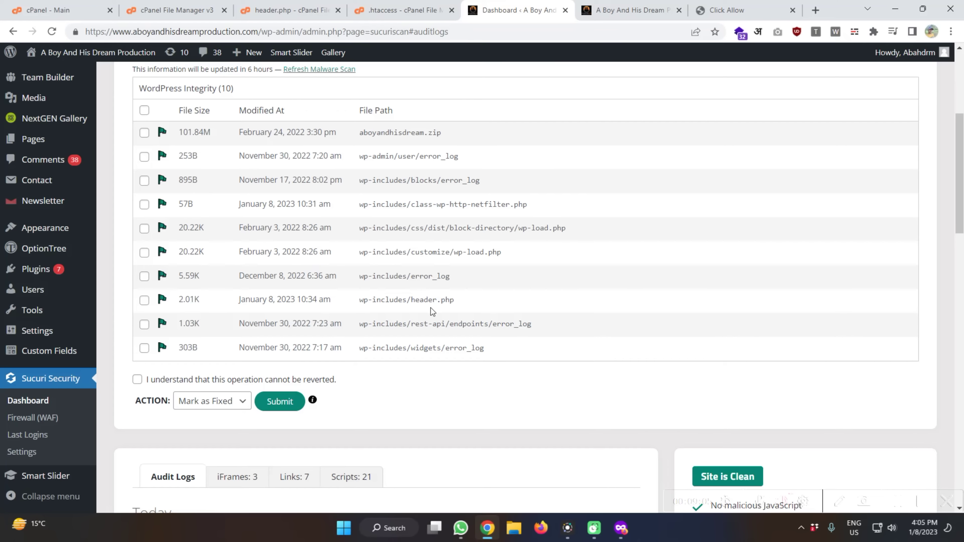
double_click(432, 253)
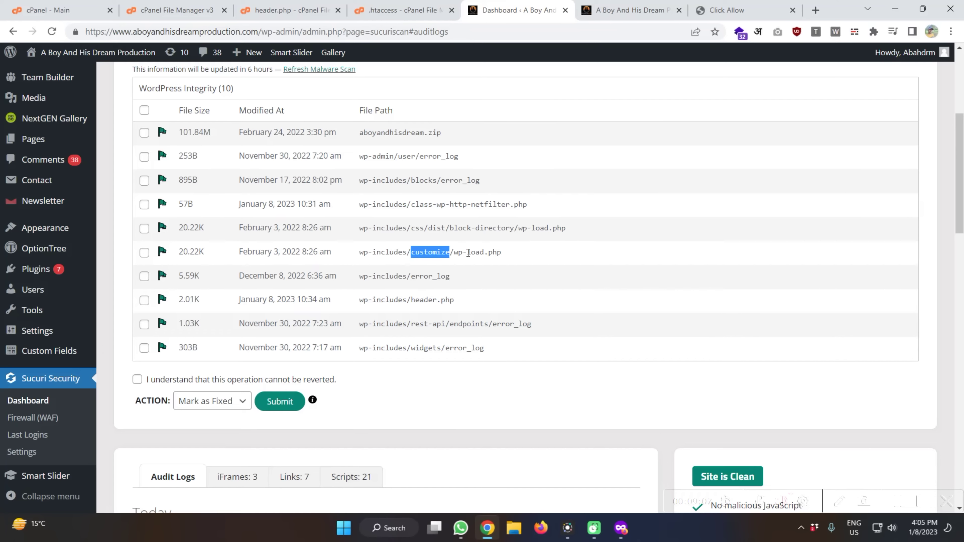
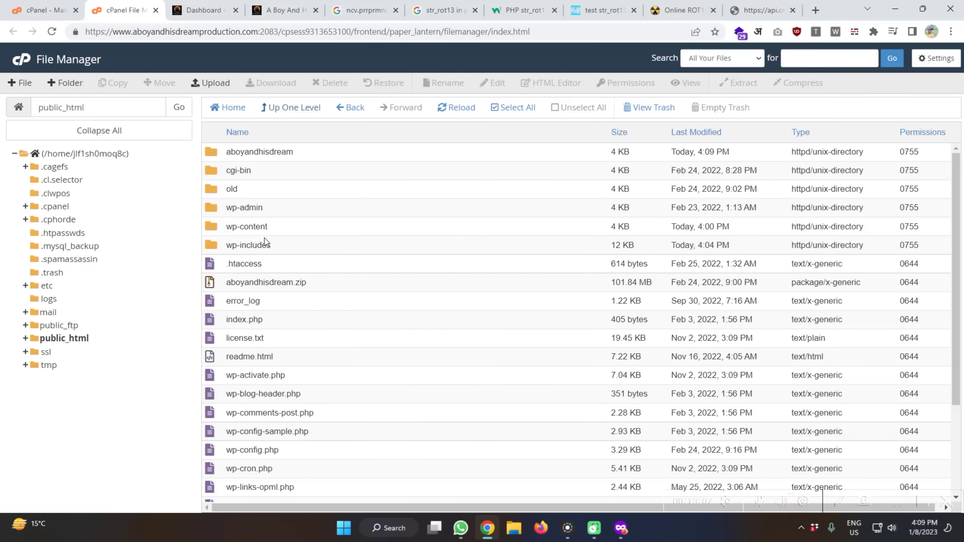
Step: Look through public_html in File Manager, check inside the old folder, and return to public_html
scroll(254, 272, "down", 3)
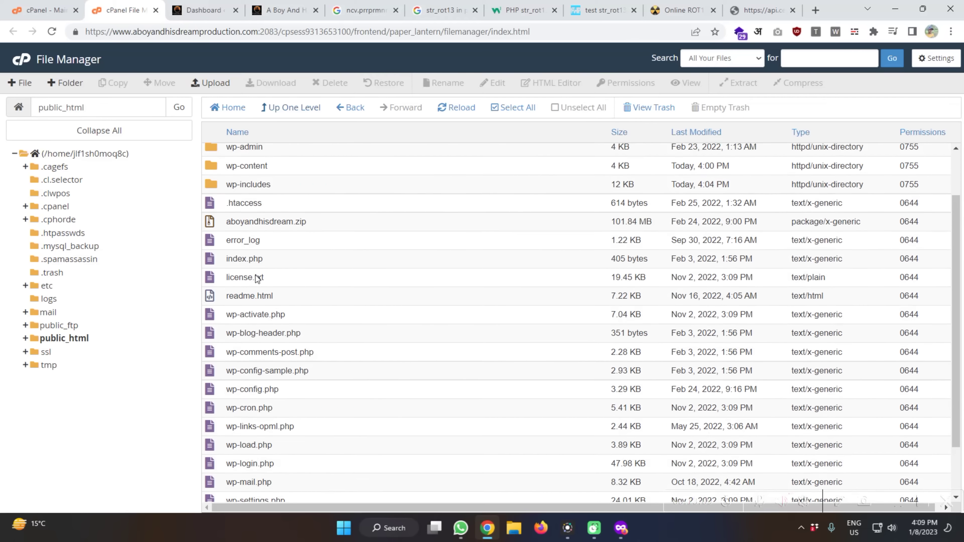
scroll(255, 275, "up", 2)
scroll(255, 274, "up", 2)
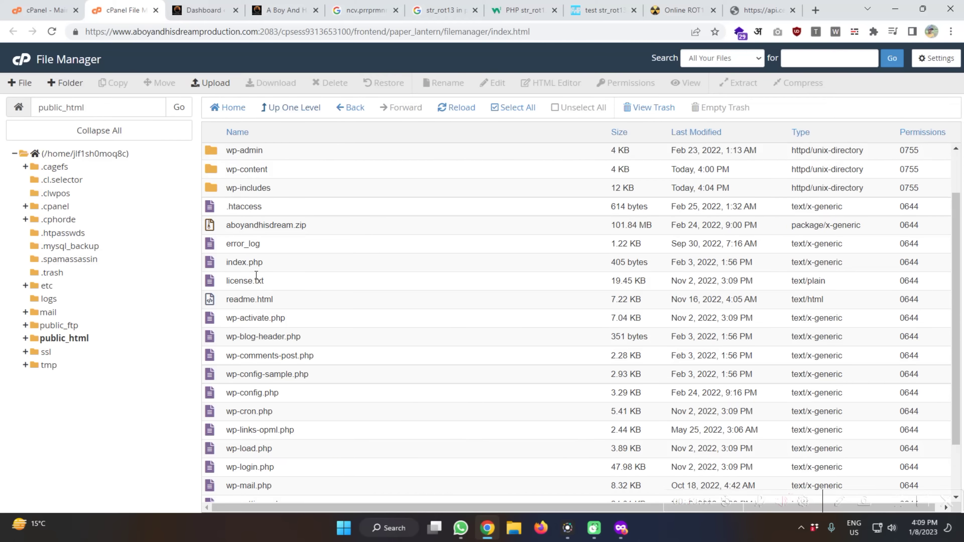
double_click(217, 189)
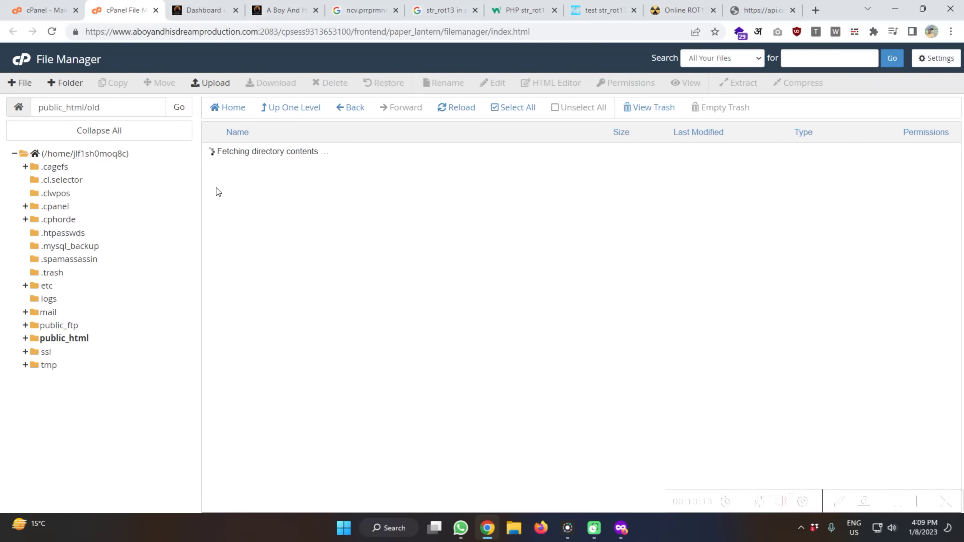
left_click(285, 110)
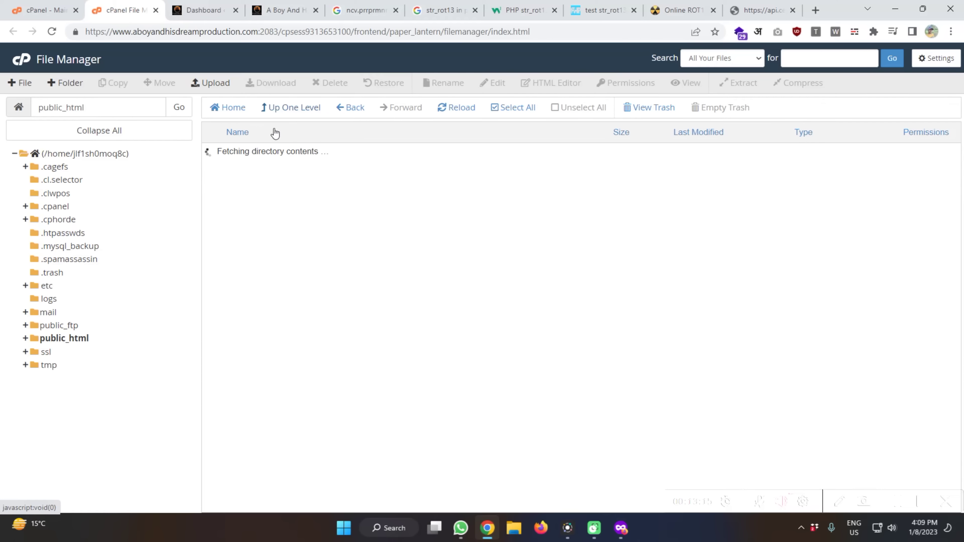
Step: Inspect the .htaccess file in the aboyandhisdream folder in the editor, close it, and return to the public_html file list
double_click(219, 154)
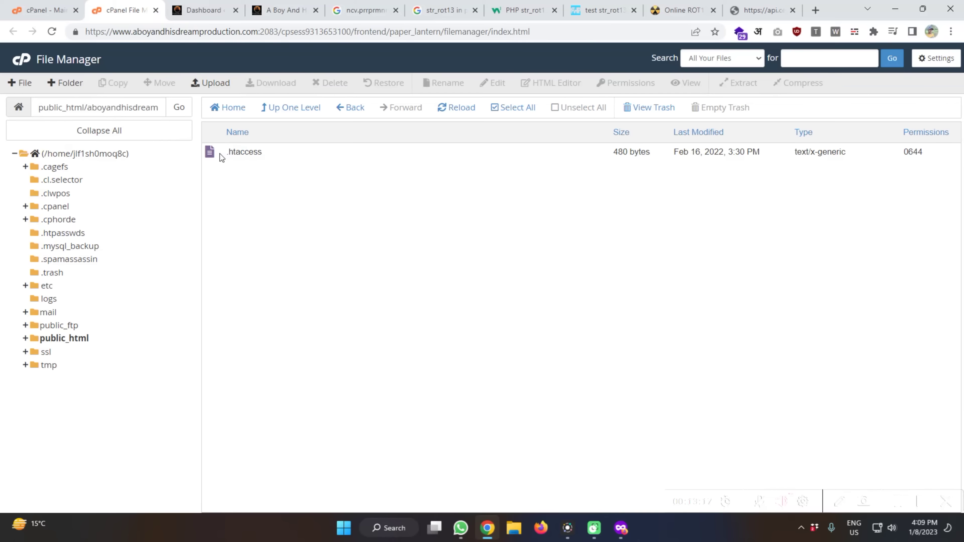
left_click(222, 154)
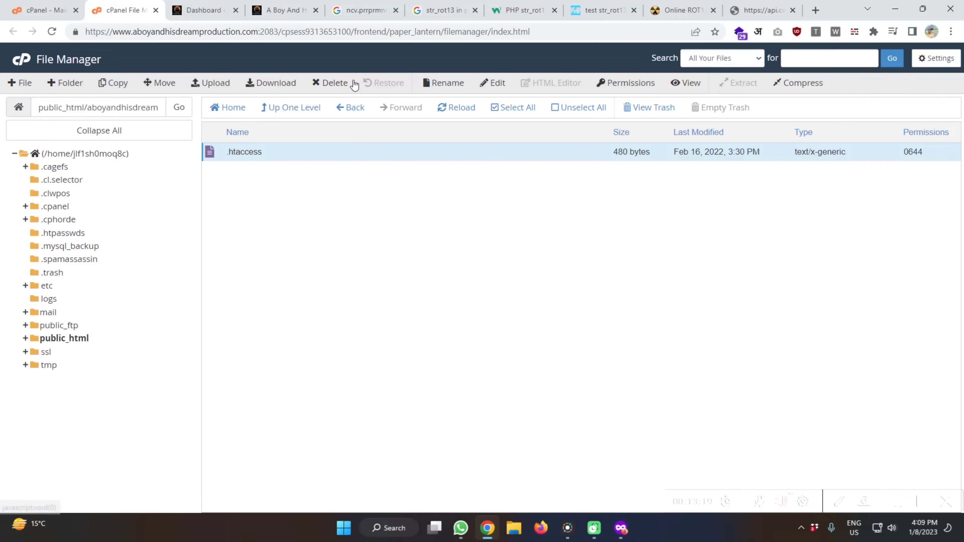
left_click(499, 86)
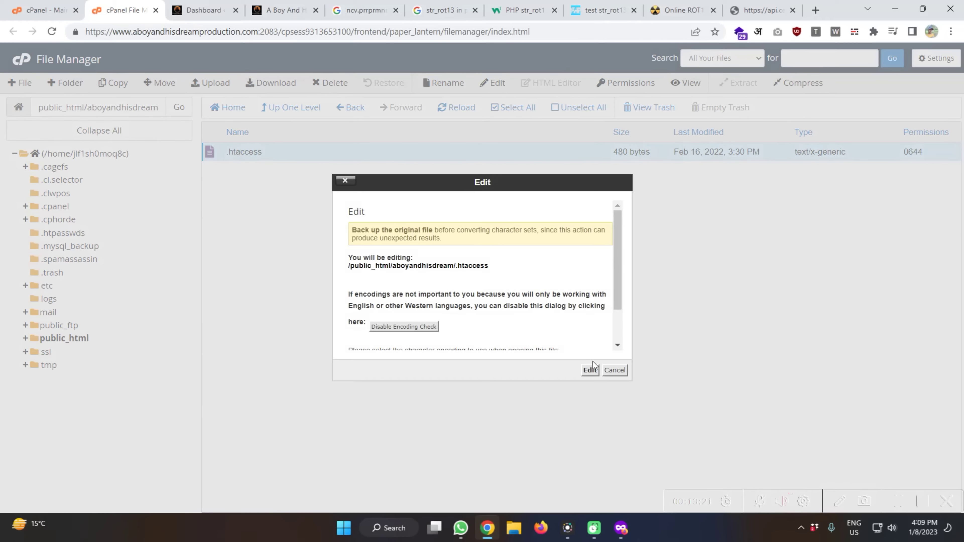
left_click(588, 368)
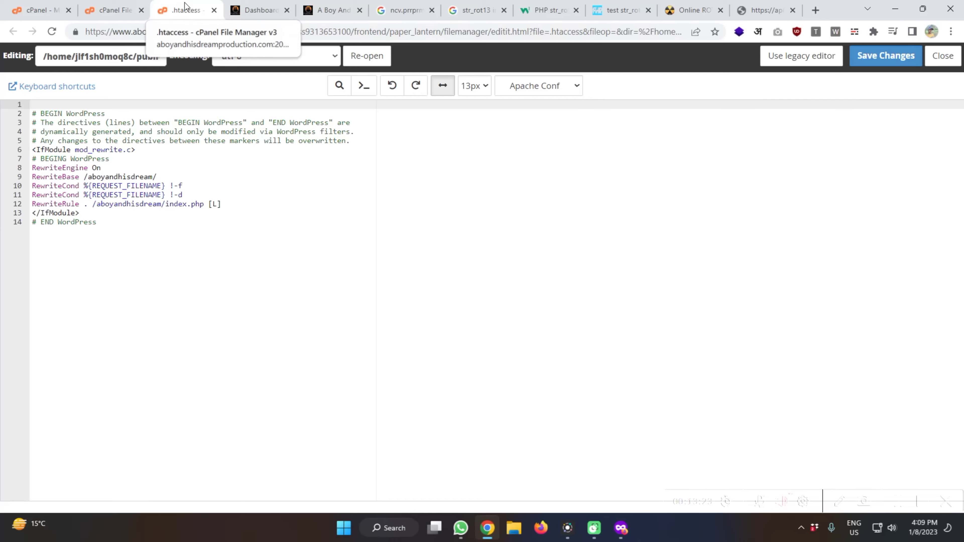
left_click(213, 10)
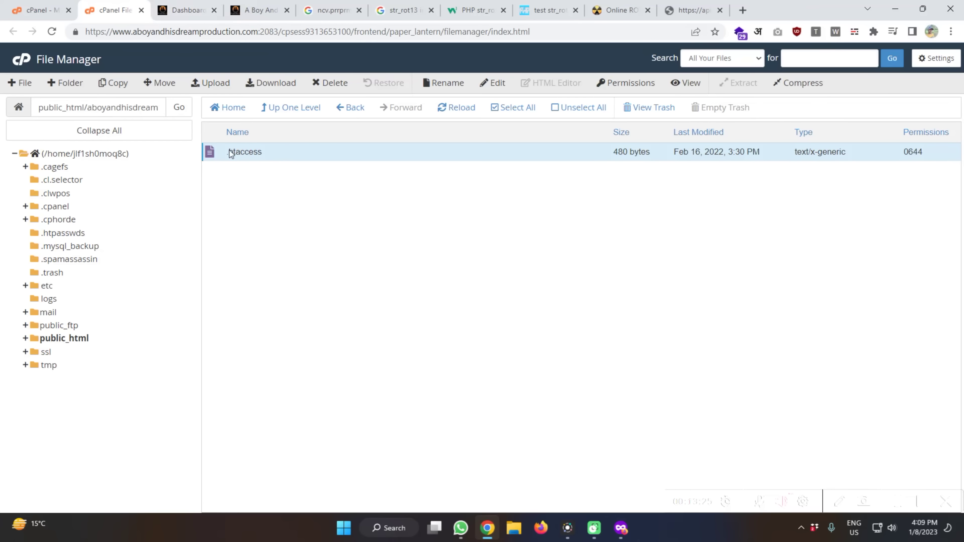
left_click(290, 108)
scroll(289, 274, "down", 2)
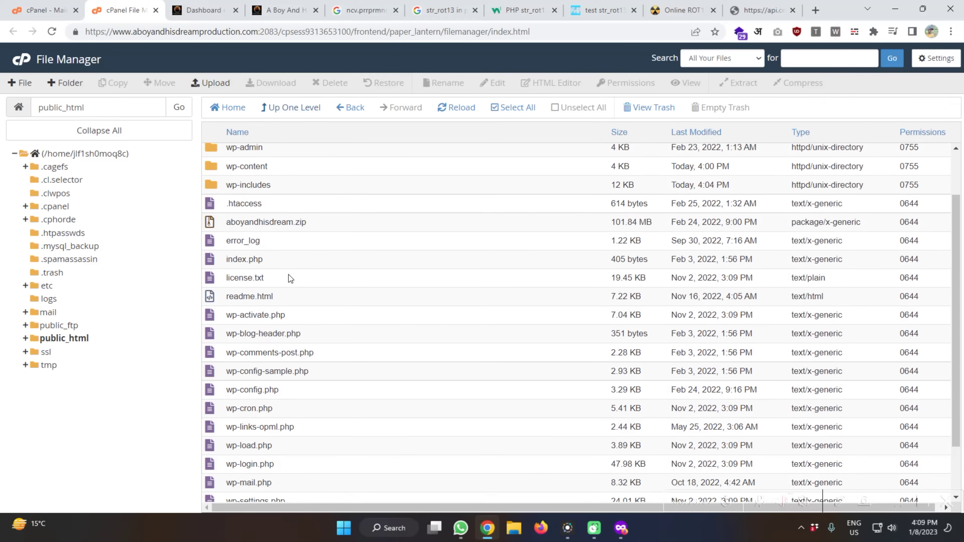
scroll(291, 283, "down", 2)
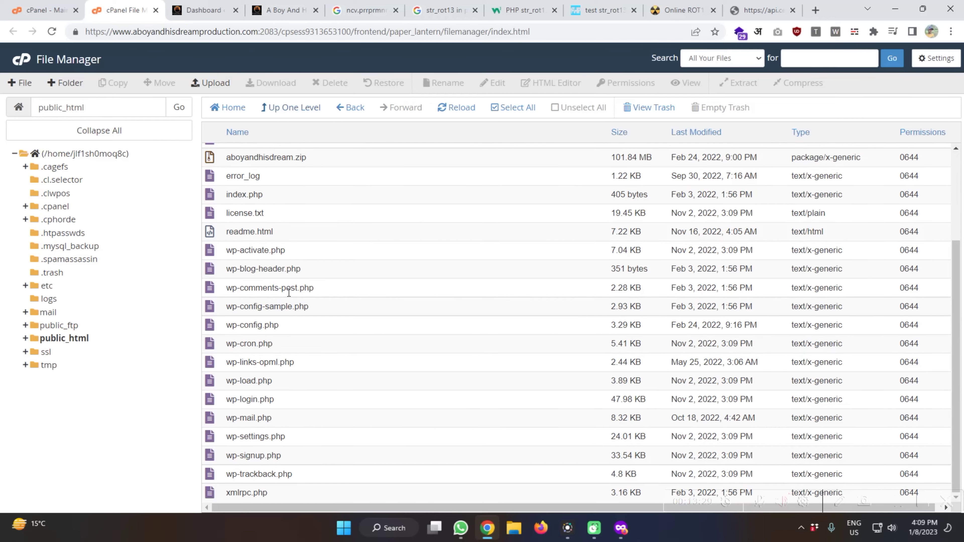
Step: Compare the str_rot13 string in the malware's file.txt with its decoded domain on the functions-online page, and return to file.txt
left_click(761, 11)
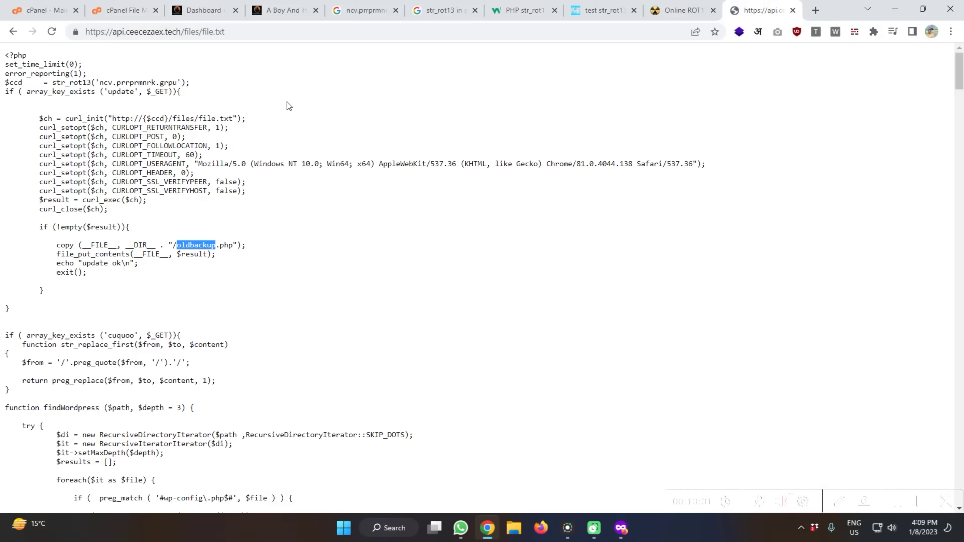
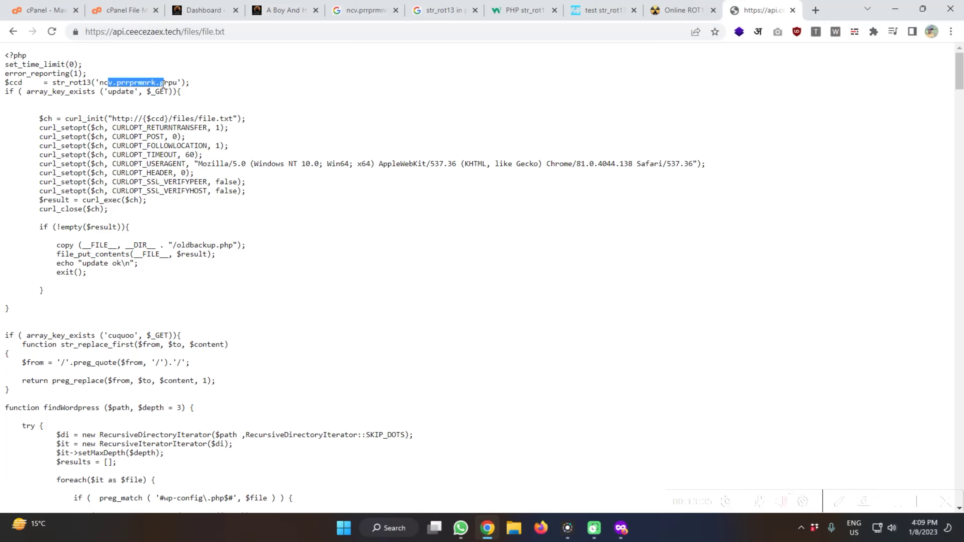
double_click(63, 83)
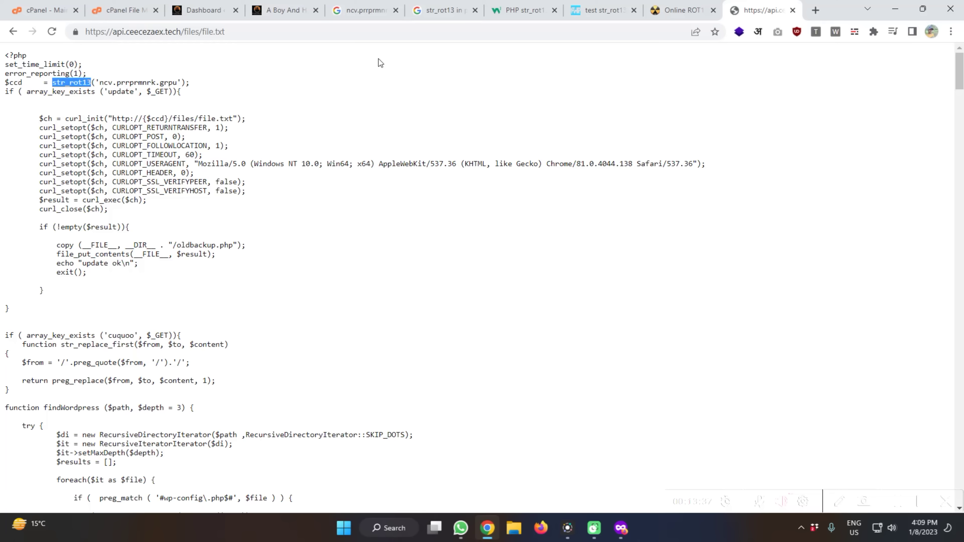
left_click(671, 9)
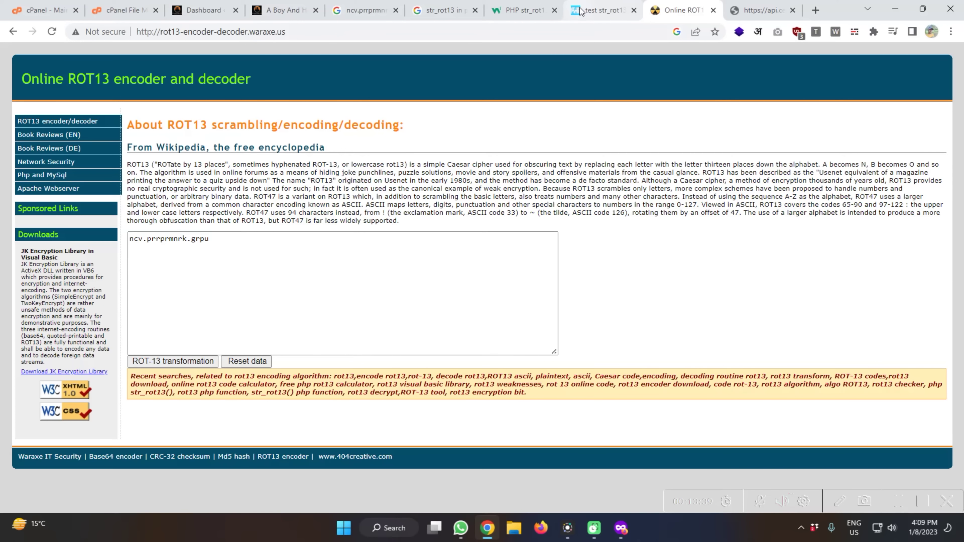
left_click(580, 10)
scroll(426, 269, "up", 3)
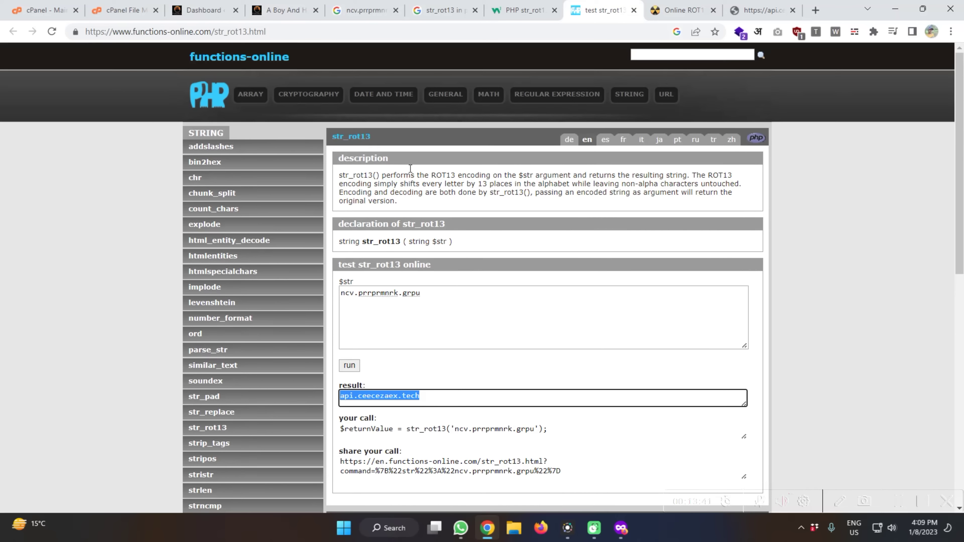
scroll(457, 185, "down", 3)
left_click(379, 275)
triple_click(379, 275)
left_click(442, 275)
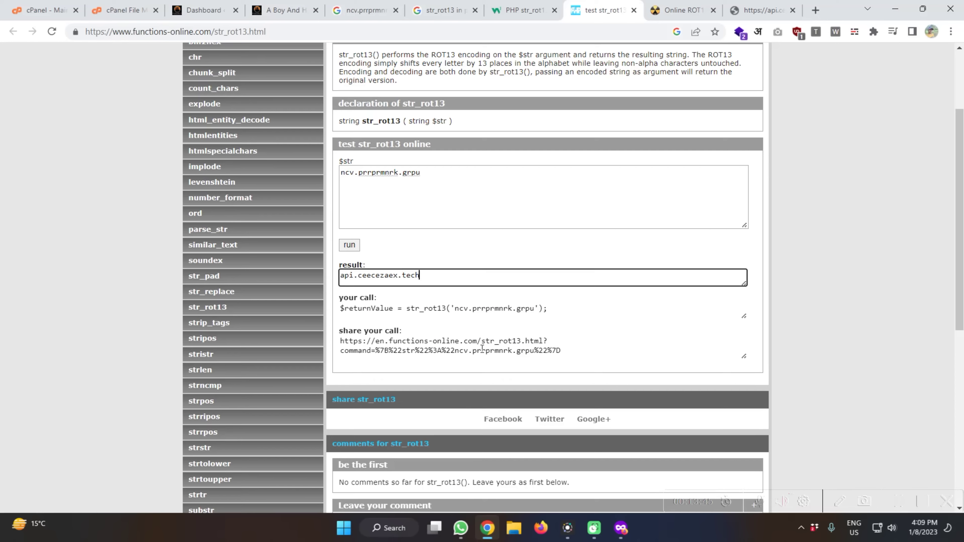
left_click(760, 10)
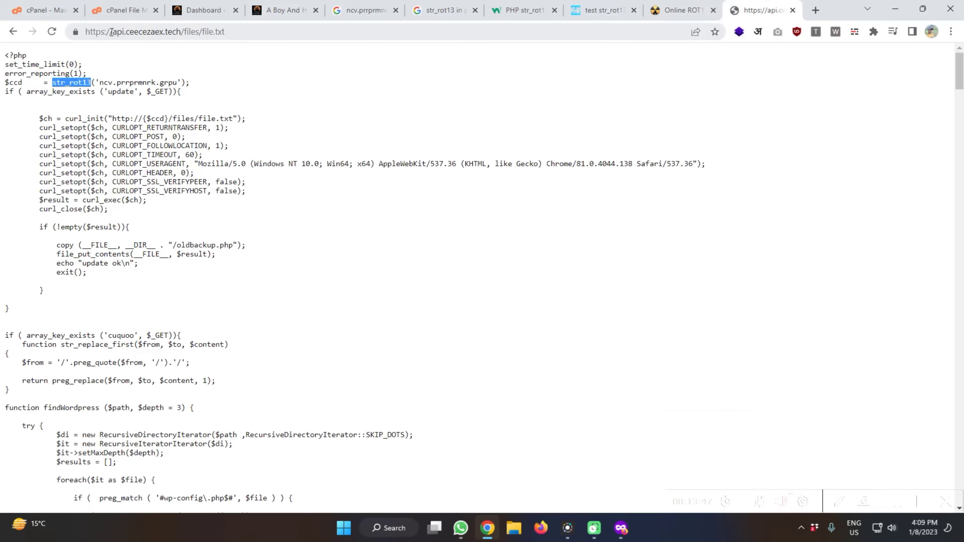
left_click(155, 130)
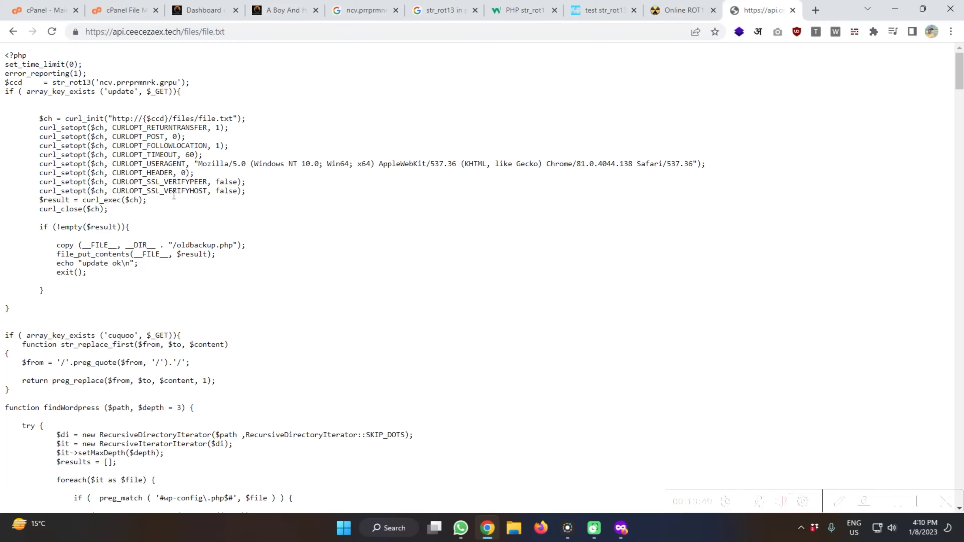
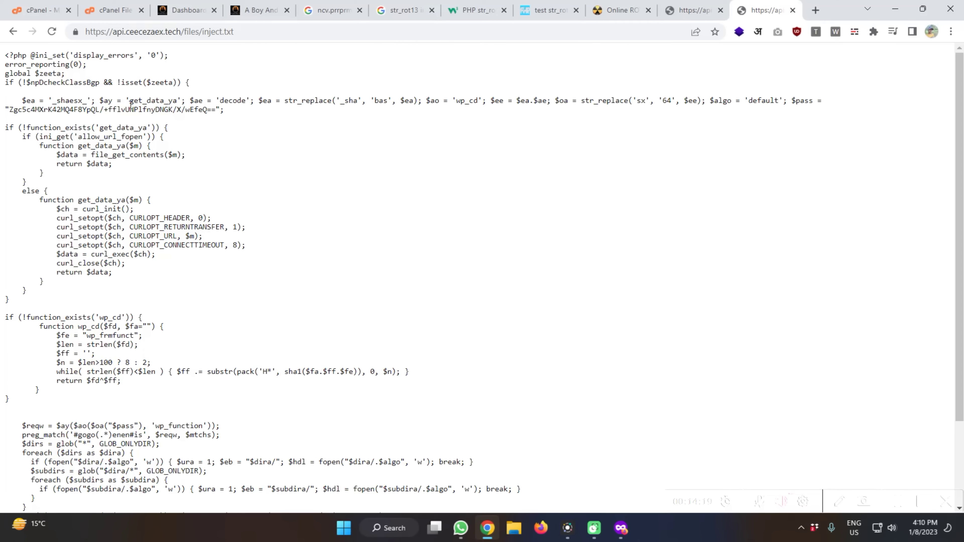
Step: Examine the PHP code in inject.txt, from the get_data_ya variable down to the end of the script
double_click(130, 102)
scroll(314, 217, "down", 3)
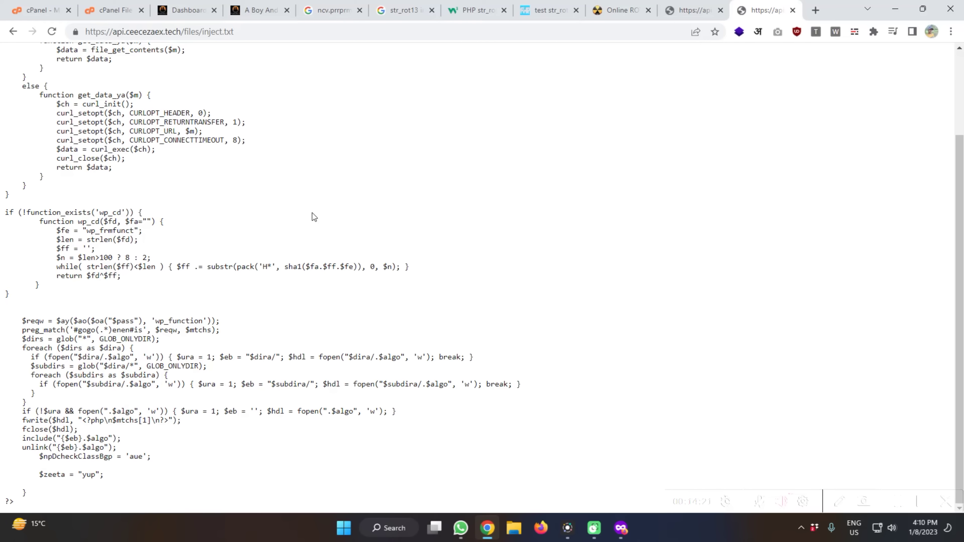
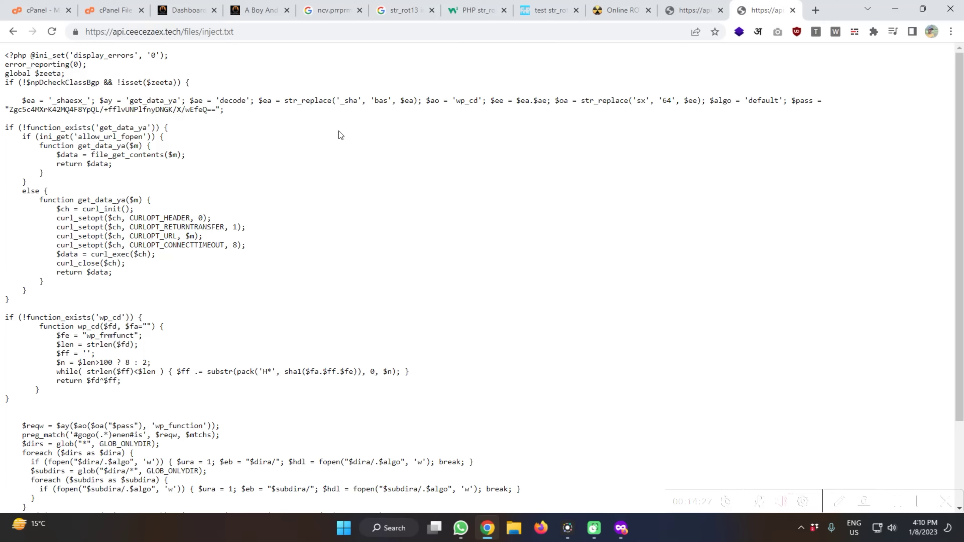
scroll(140, 127, "down", 3)
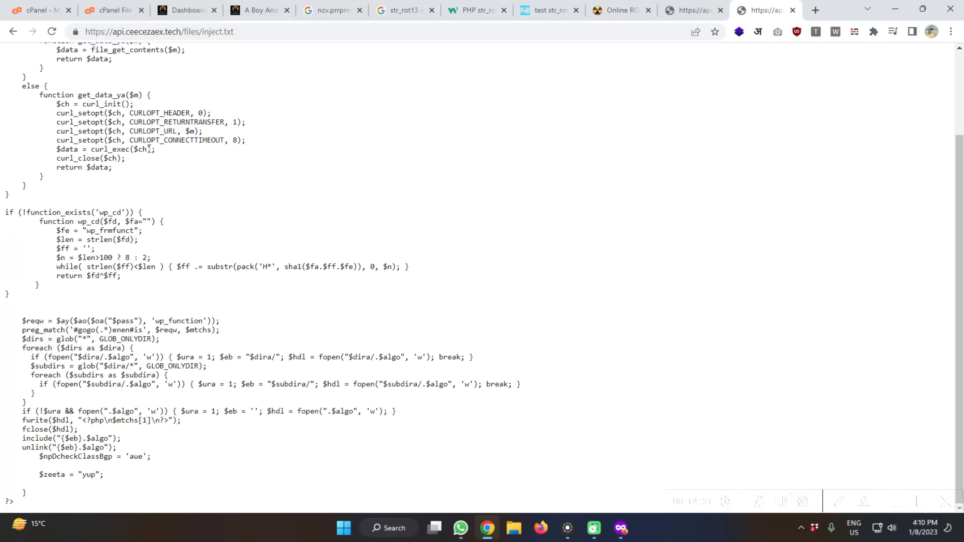
scroll(187, 274, "up", 3)
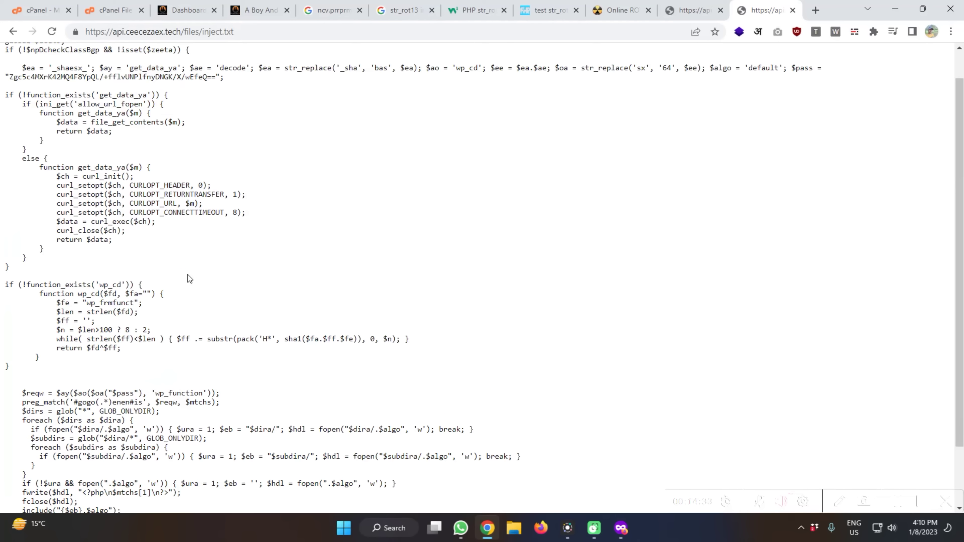
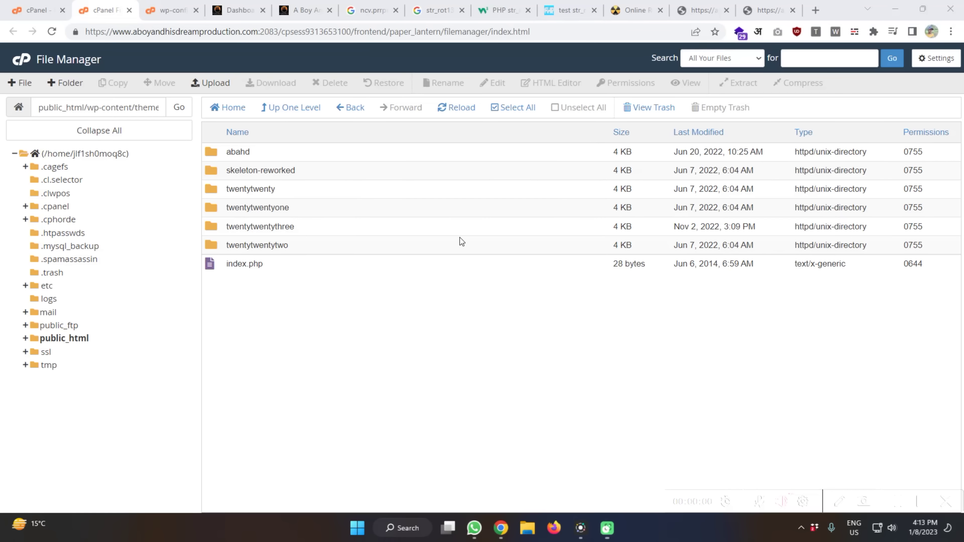
Step: Close the open file editor tab and the old File Manager tab
left_click(170, 10)
left_click(196, 10)
left_click(50, 5)
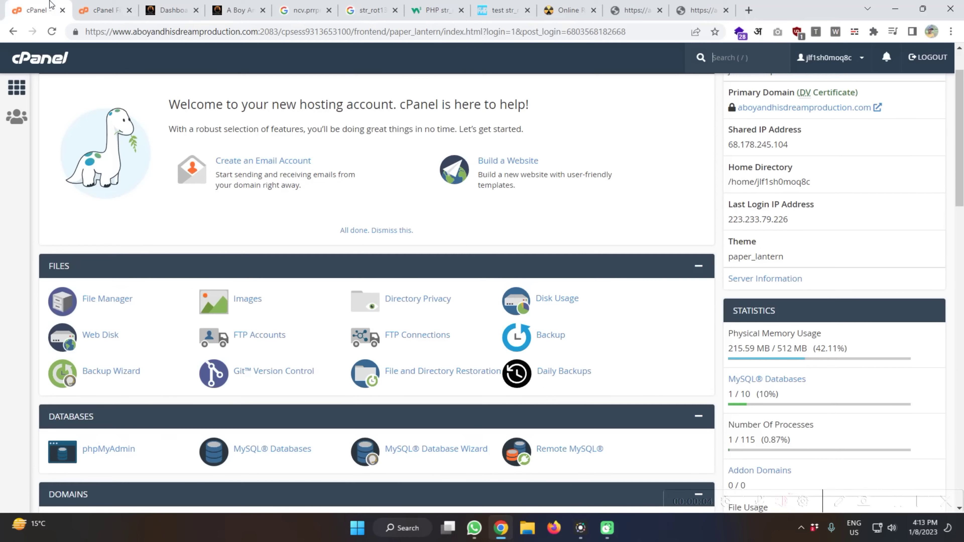
left_click(114, 2)
key("ctrl+w")
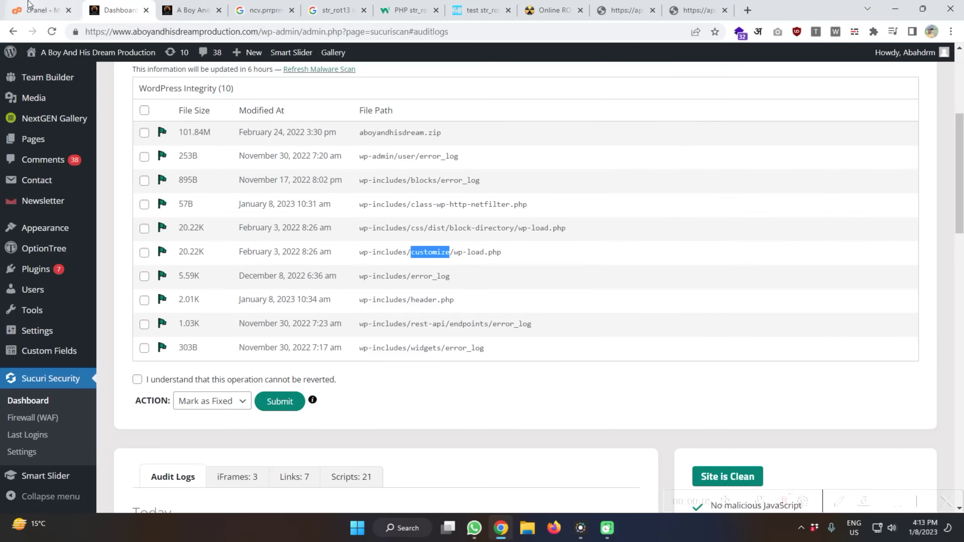
Step: Reopen File Manager from the cPanel home page and go into the public_html folder
left_click(28, 4)
left_click(122, 299)
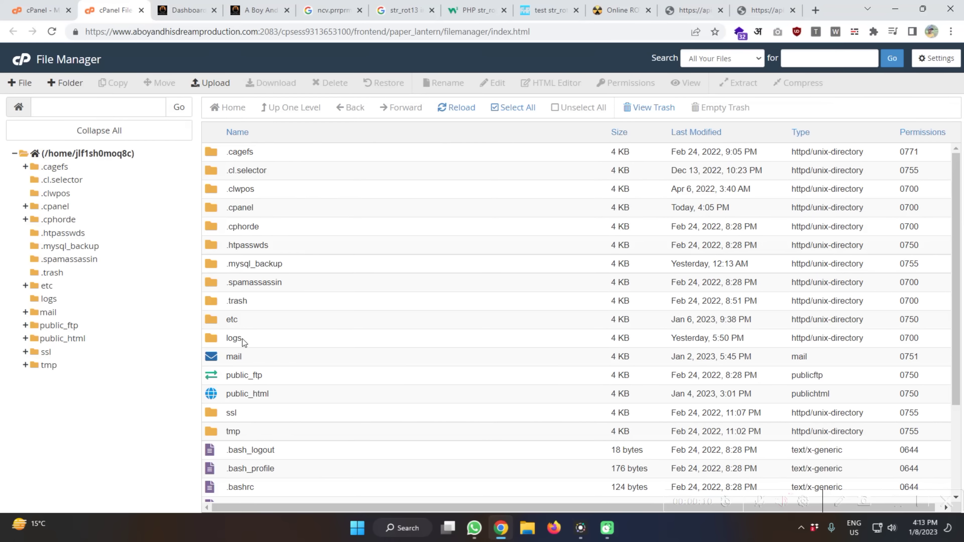
double_click(211, 395)
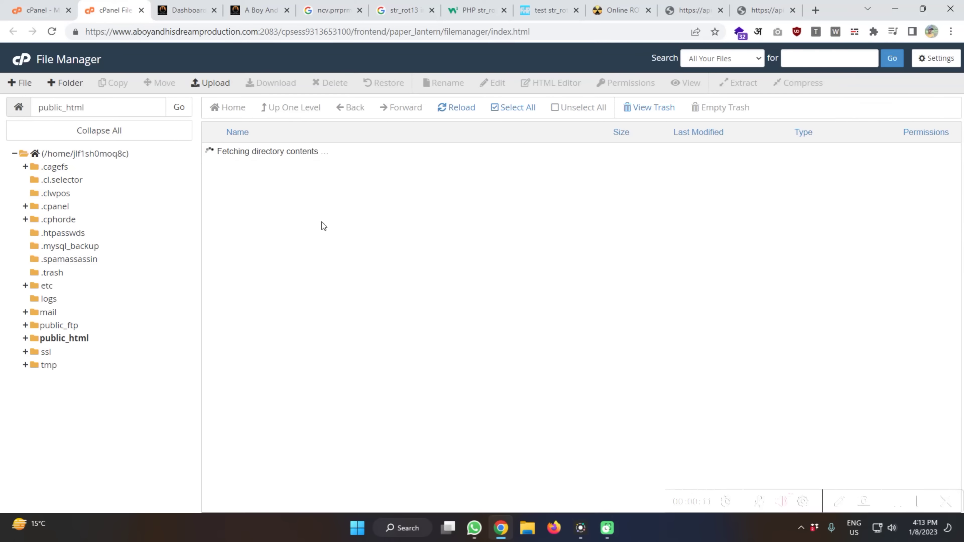
Step: Compress everything in public_html into a zip archive named backup_0.130.0.820.213.zip
left_click(513, 108)
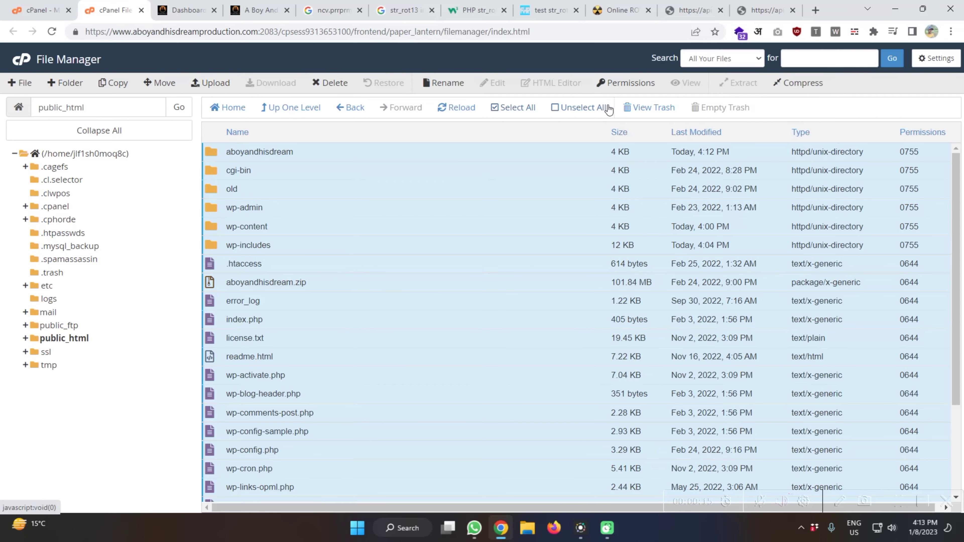
left_click(781, 84)
scroll(551, 275, "down", 3)
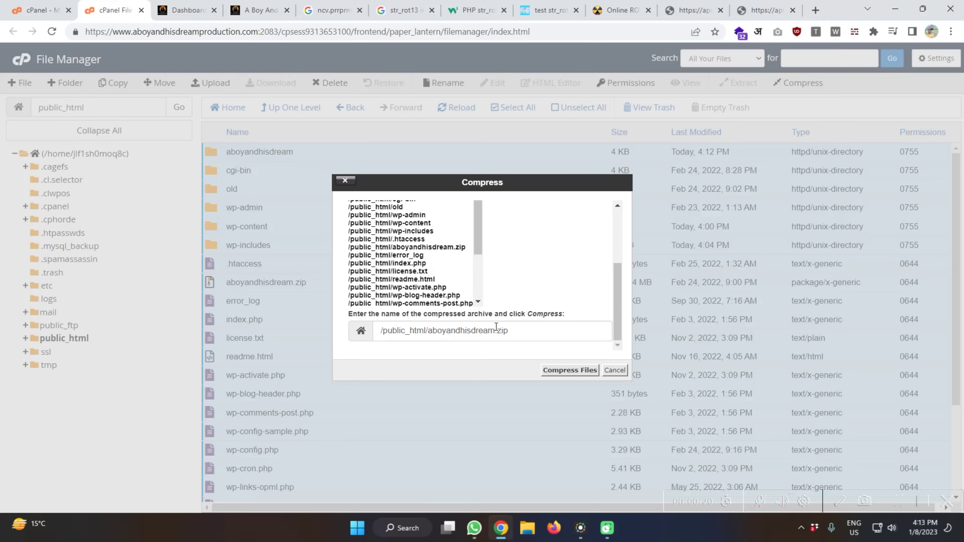
left_click(496, 329)
key("BackSpace")
key("BackSpace")
key("BackSpace")
key("BackSpace")
key("BackSpace")
key("BackSpace")
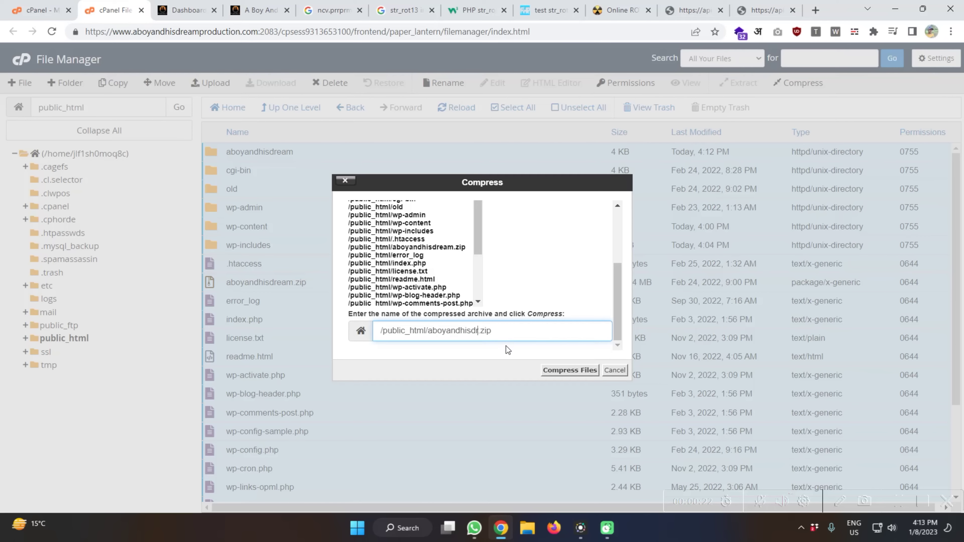
key("BackSpace")
key("BackSpace")
key("BackSpace")
key("BackSpace")
key("BackSpace")
key("BackSpace")
key("BackSpace")
key("BackSpace")
key("BackSpace")
type("backu")
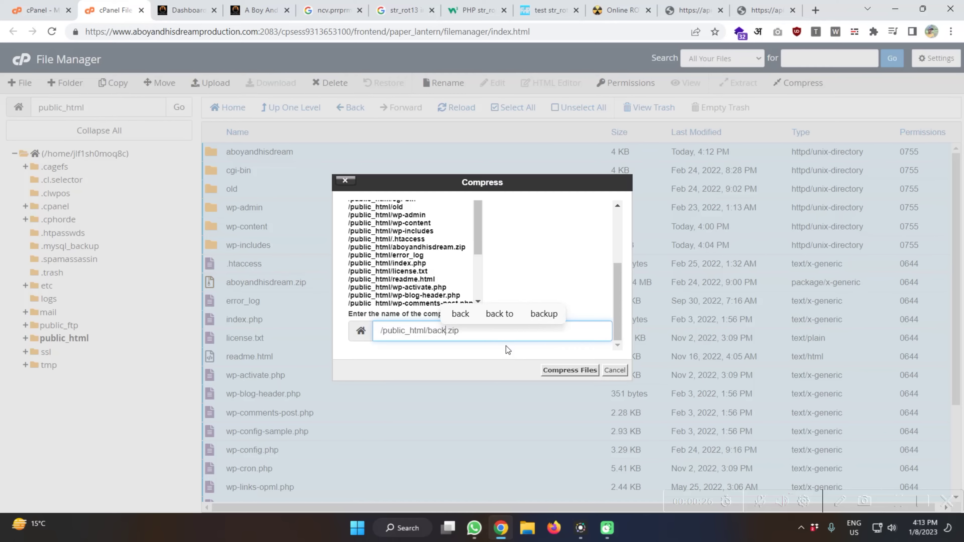
type("p")
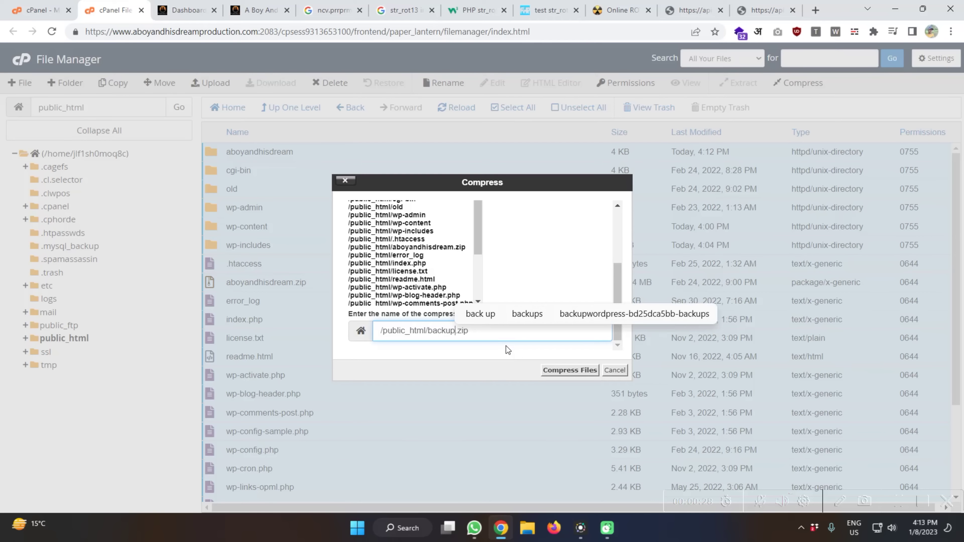
type("_0.130.0.820.213")
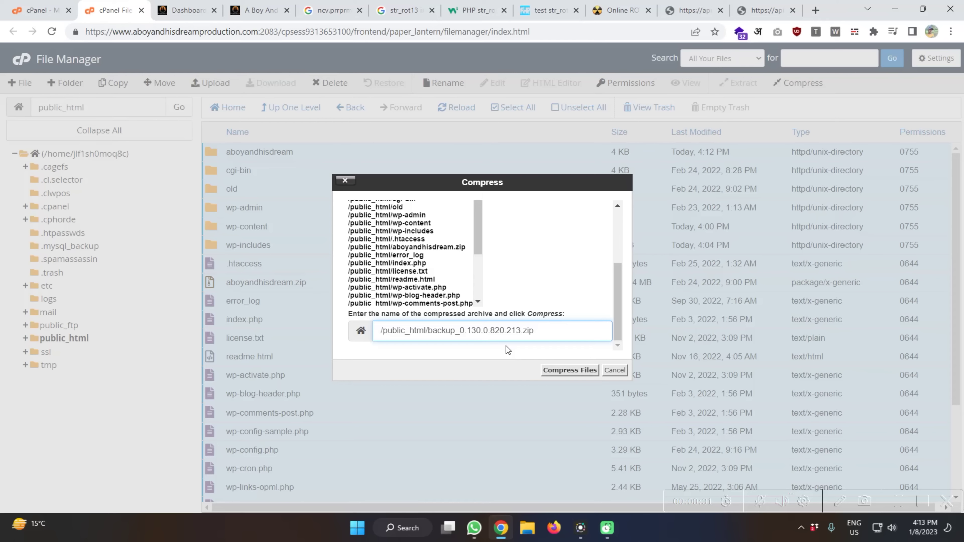
left_click(567, 371)
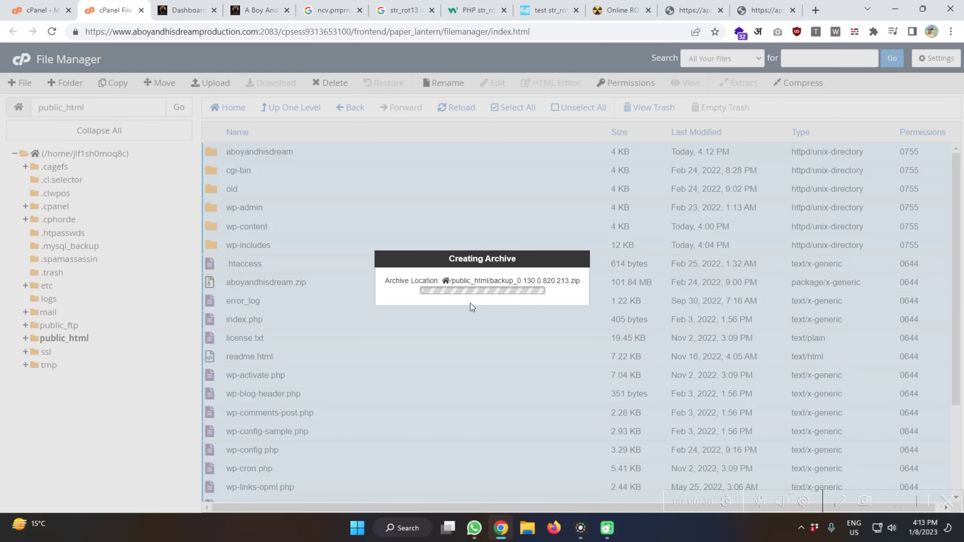
Step: Find Cron Jobs through the cPanel home page search for "cro" and look through its page
left_click(55, 5)
left_click(722, 61)
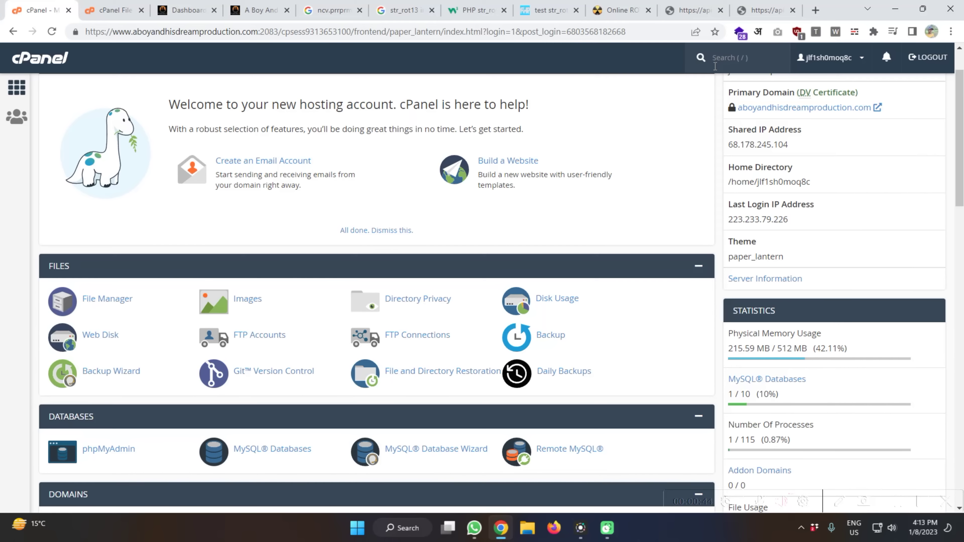
type("cro")
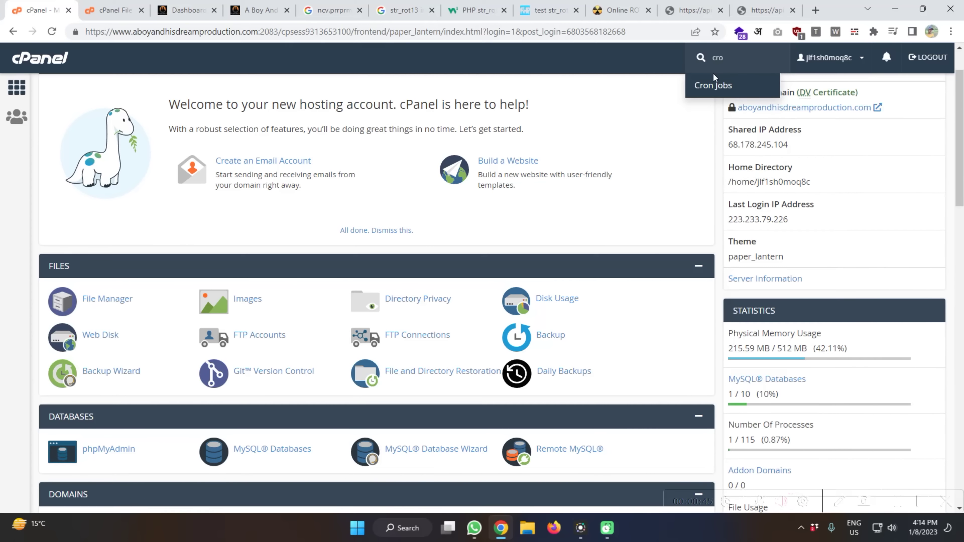
left_click(714, 82)
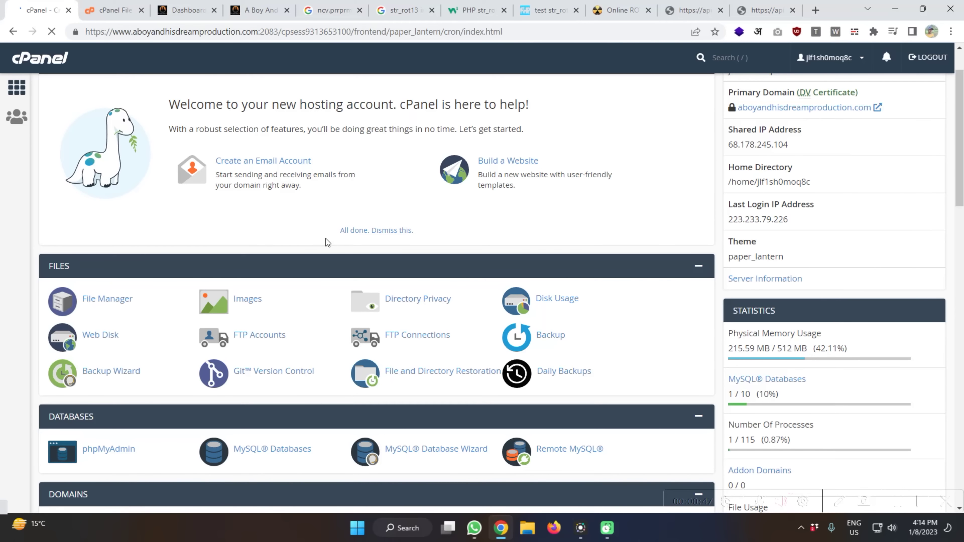
scroll(293, 252, "down", 8)
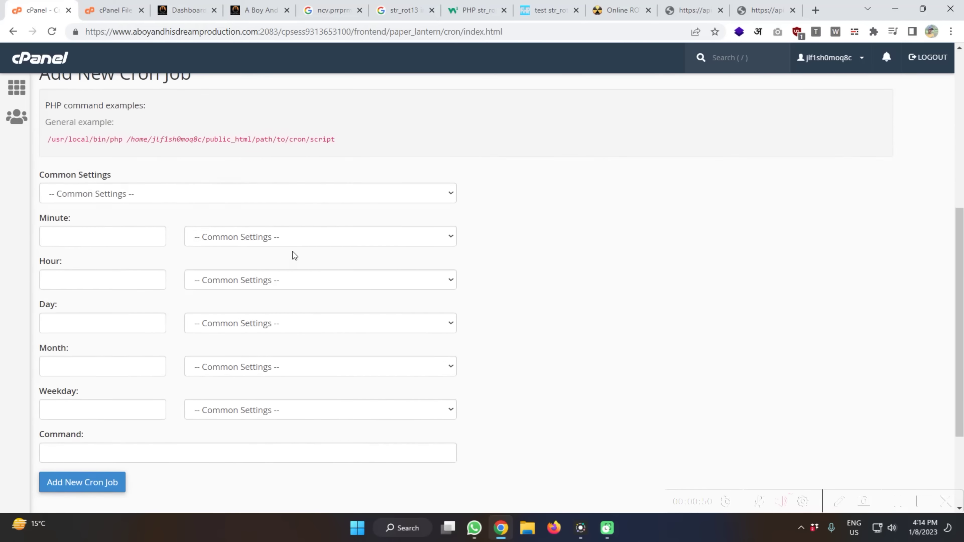
scroll(292, 252, "down", 3)
scroll(352, 390, "up", 3)
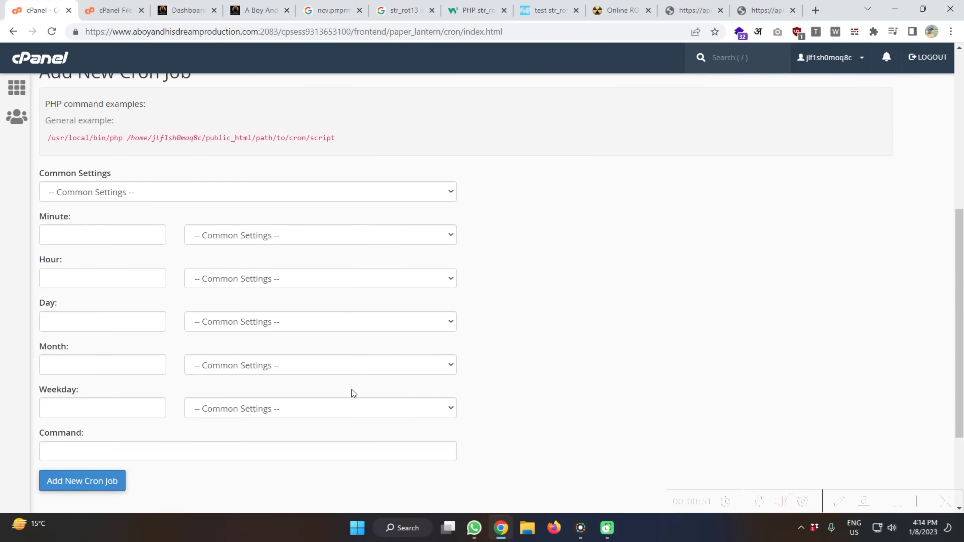
scroll(351, 390, "up", 6)
scroll(312, 372, "down", 5)
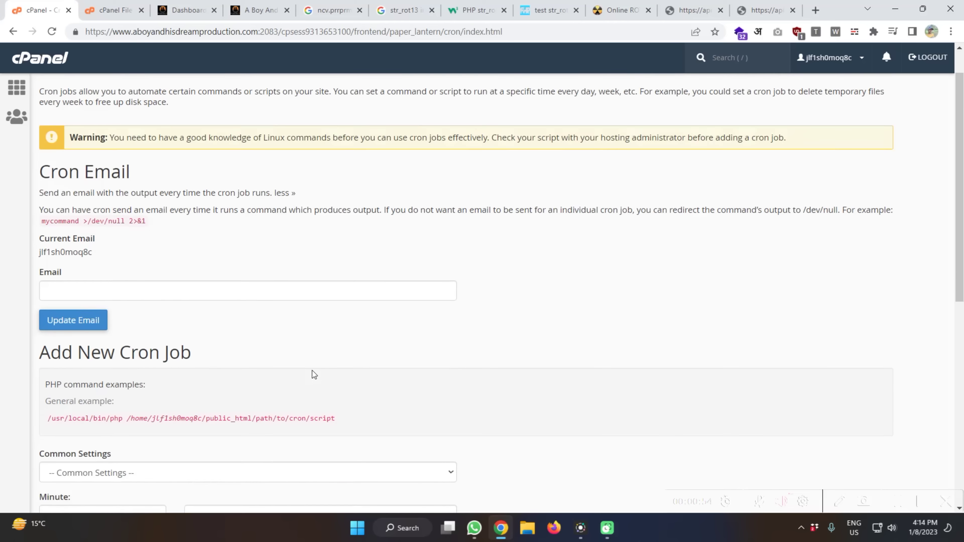
Step: Clear the cron notification email, check the Current Cron Jobs list, and return to the cPanel home page
scroll(194, 334, "up", 4)
left_click(74, 309)
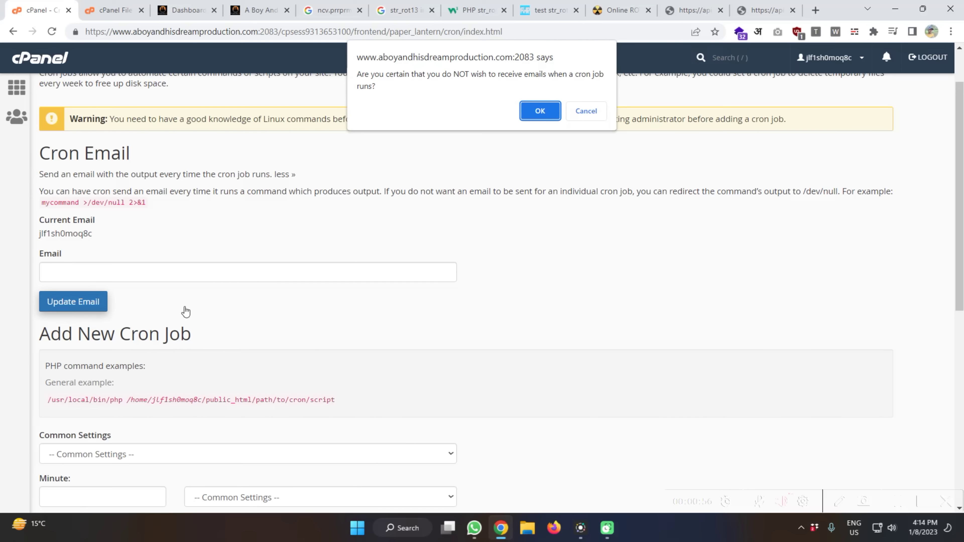
left_click(537, 117)
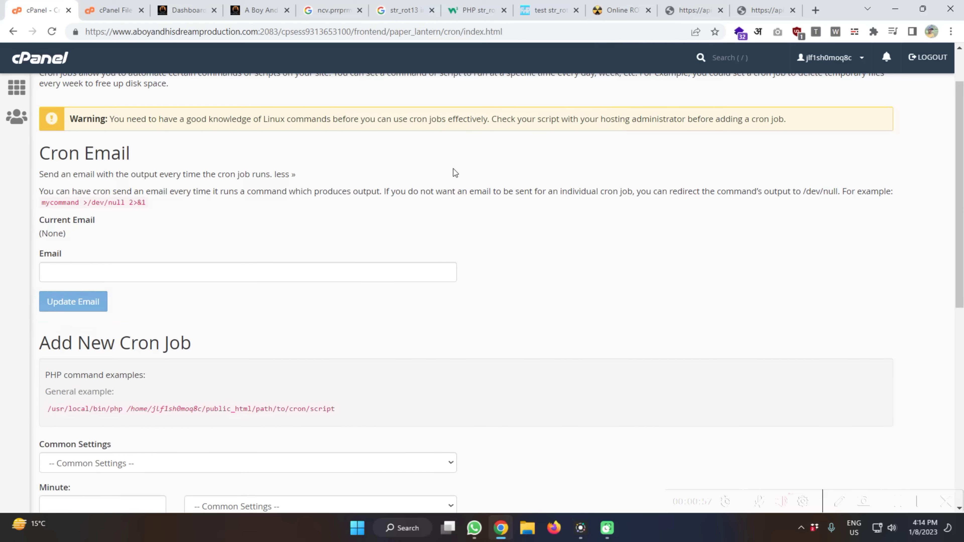
scroll(293, 241, "down", 5)
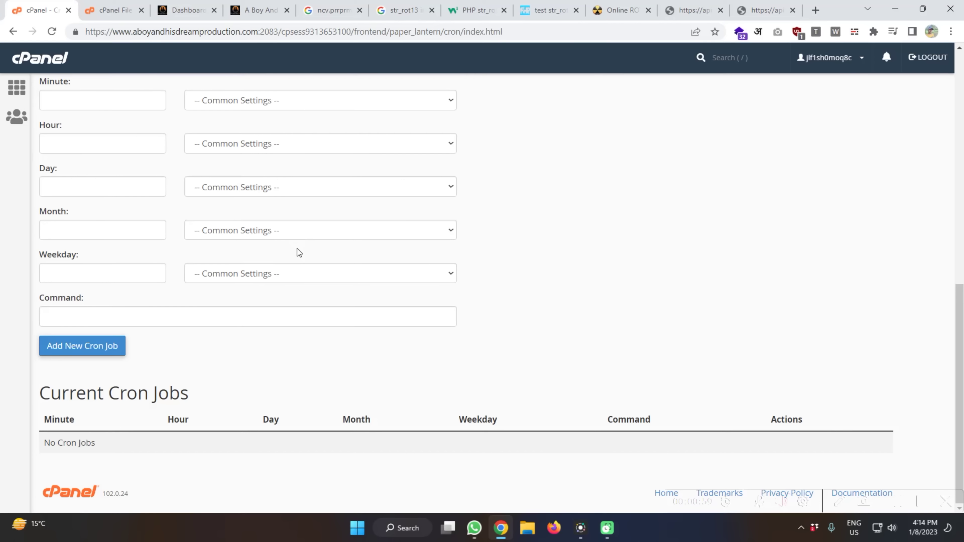
scroll(297, 249, "up", 8)
left_click(10, 88)
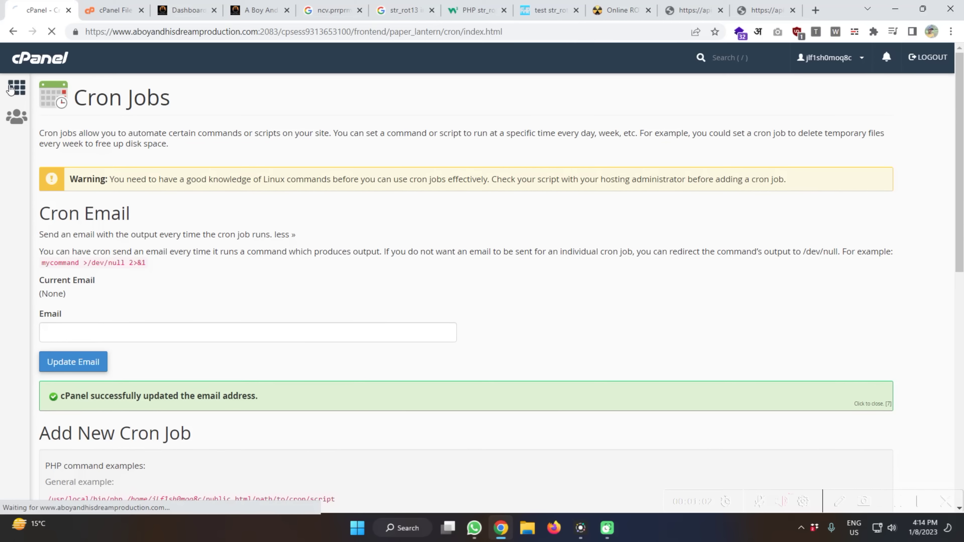
Step: Return to File Manager, dismiss the compression results, and download backup_0.130.0.820.213.zip from public_html
left_click(114, 10)
scroll(607, 340, "down", 5)
left_click(677, 400)
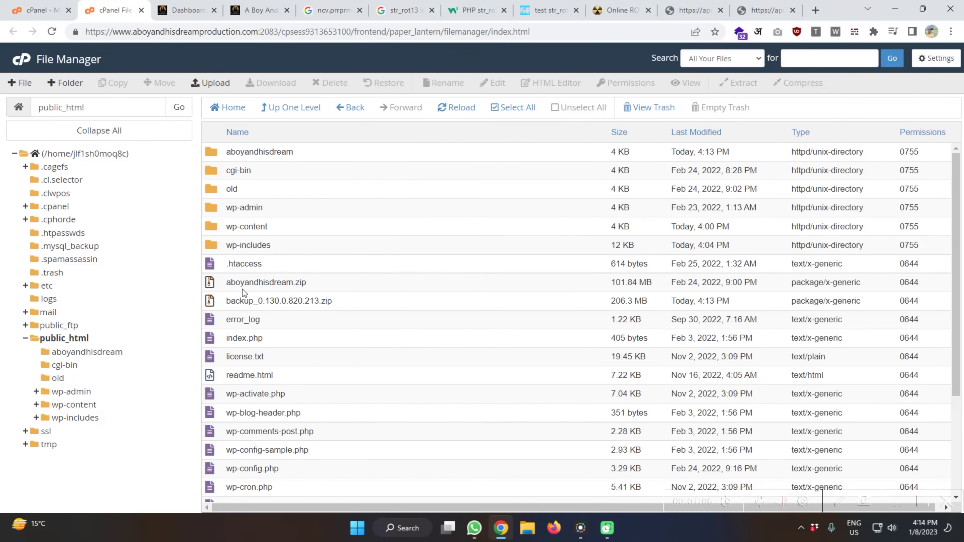
left_click(253, 303)
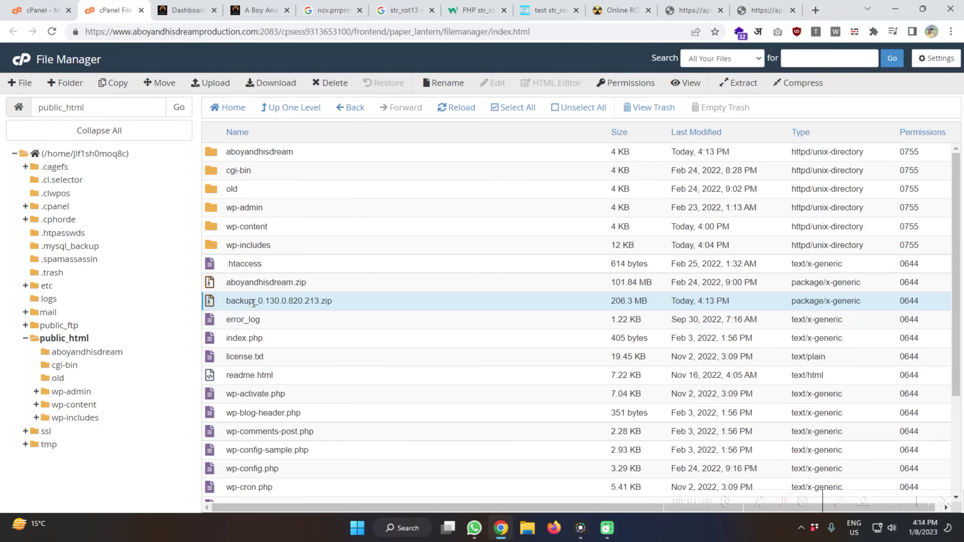
right_click(253, 303)
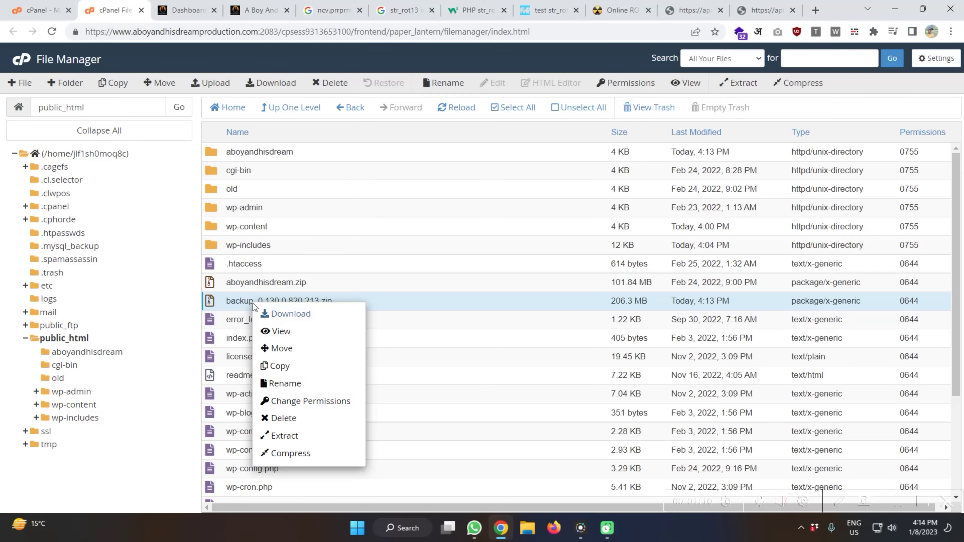
left_click(272, 315)
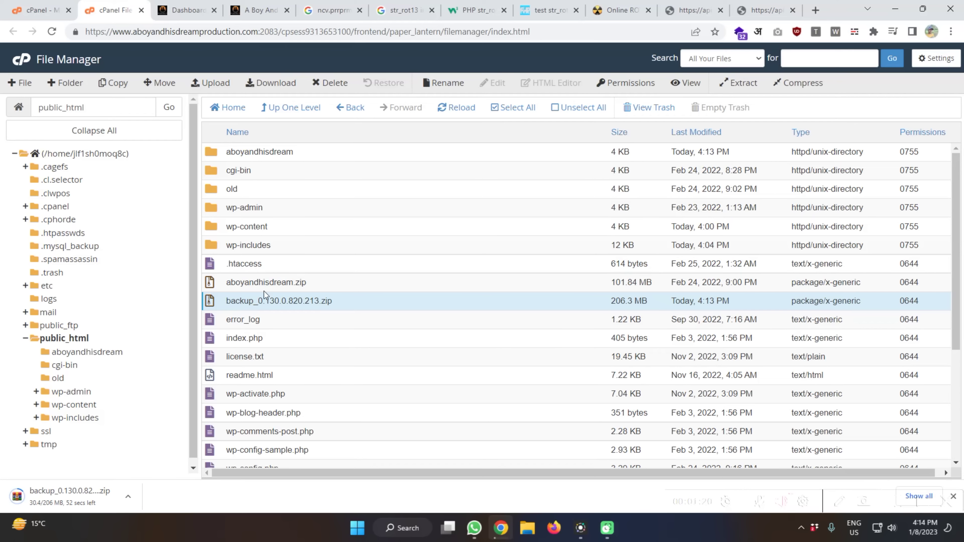
Step: Go to wordpress.org in the tab with the ncv.prrprmnrk.grpu search and download WordPress 6.1.1
left_click(330, 10)
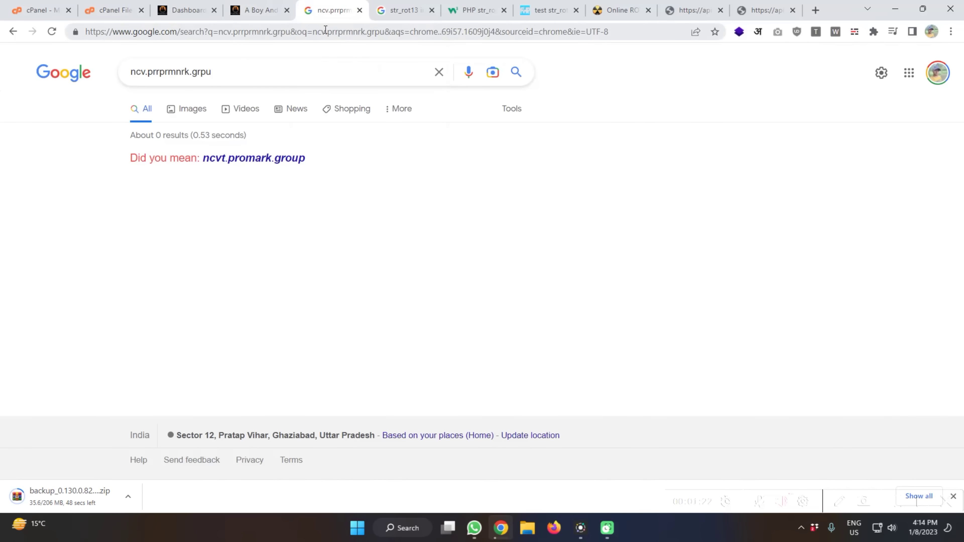
left_click(325, 32)
type("wordpress.org")
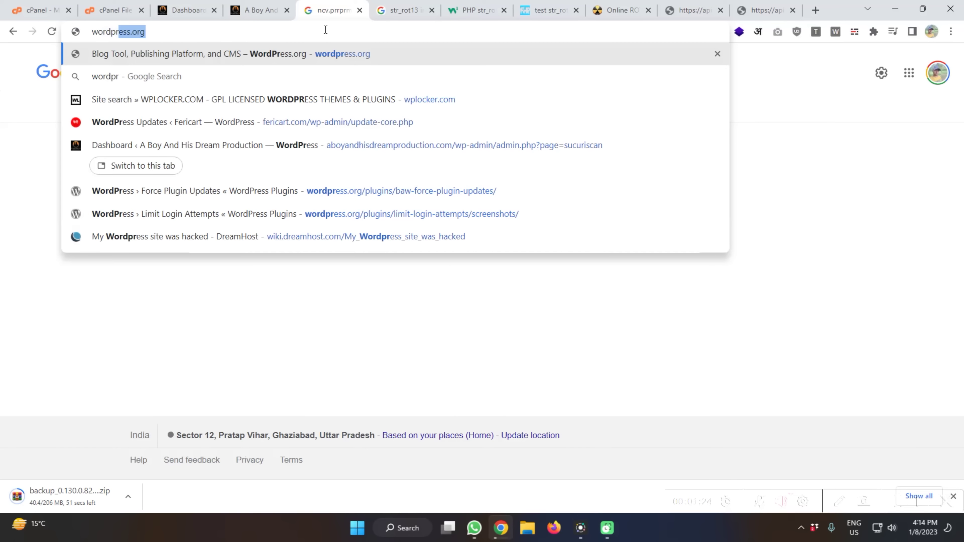
key("Return")
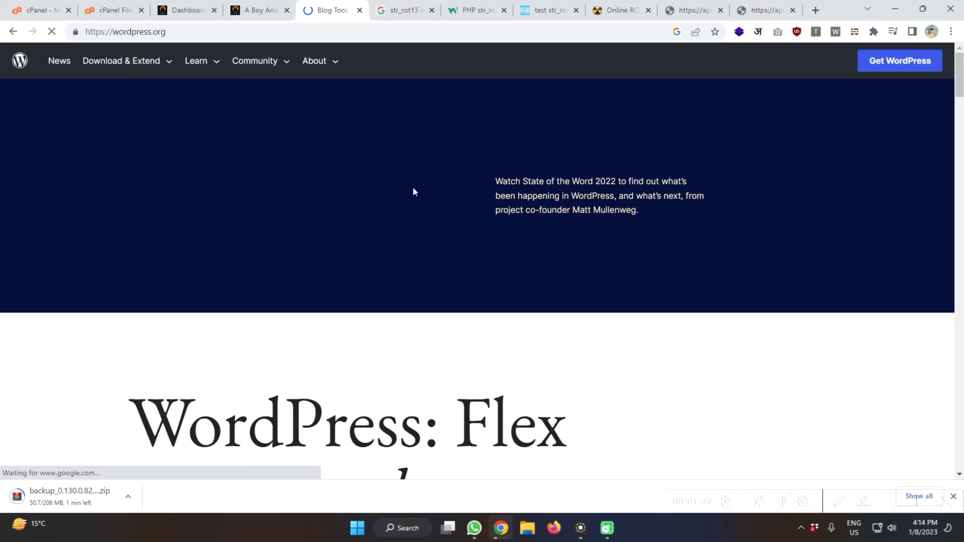
left_click(899, 61)
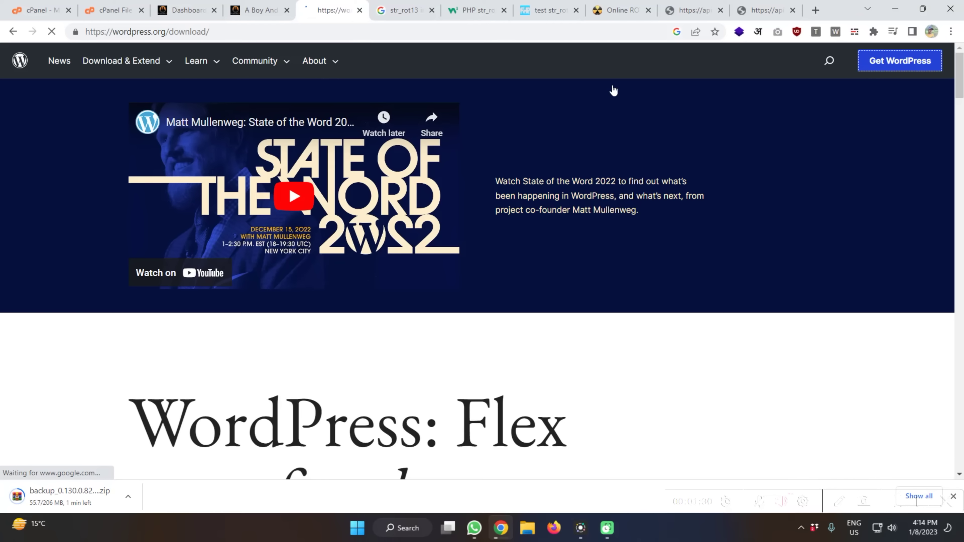
scroll(345, 342, "down", 3)
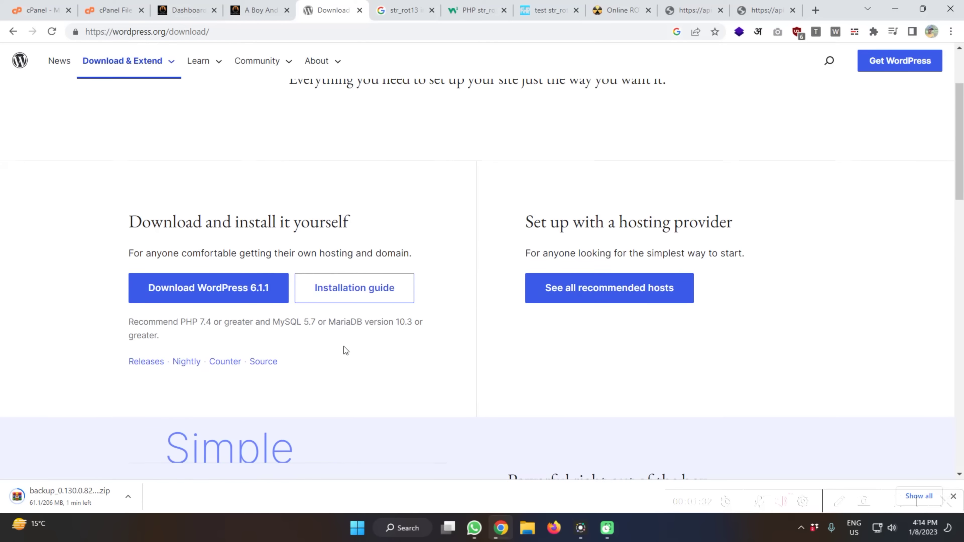
left_click(229, 288)
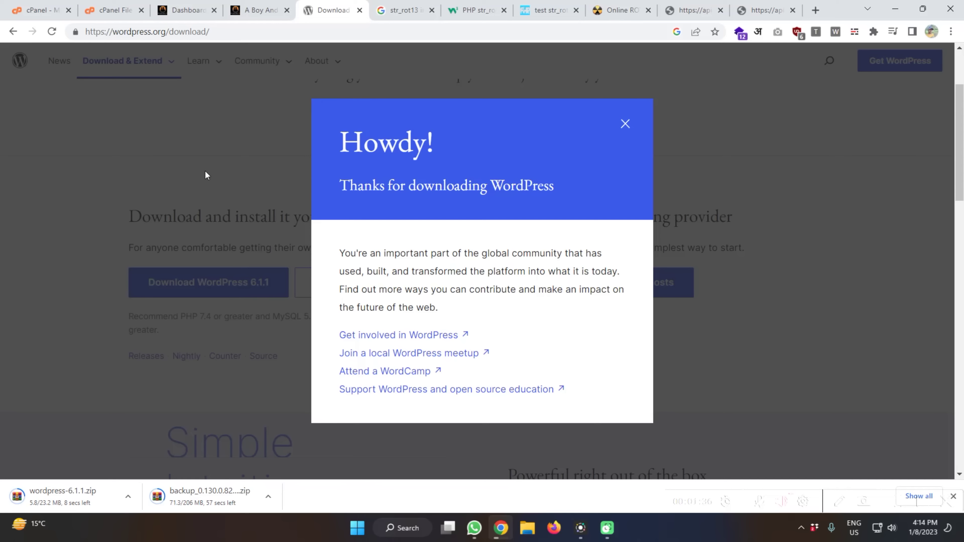
Step: Copy the backup archive's file name from File Manager and download it directly through the site's URL, as /backup_0.130.0.820.213.zip
left_click(122, 10)
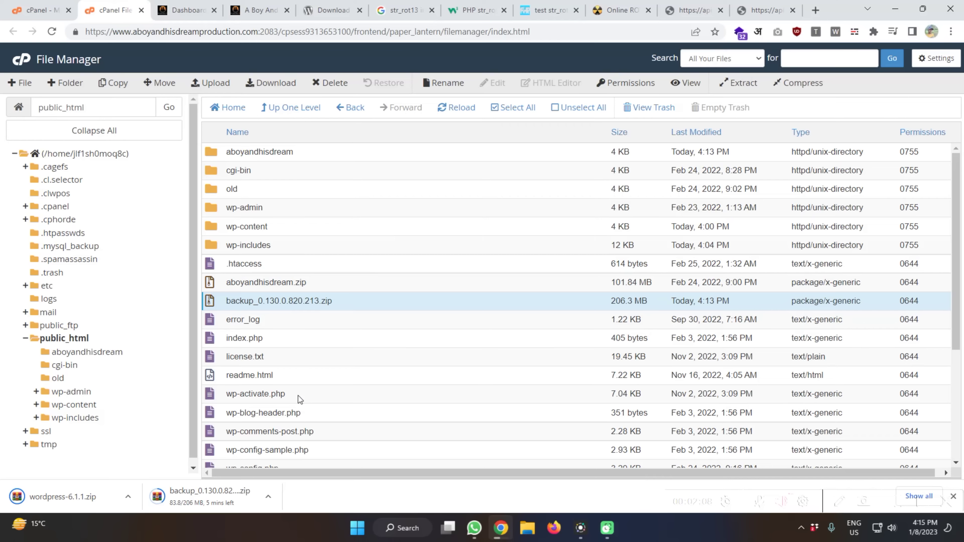
double_click(277, 301)
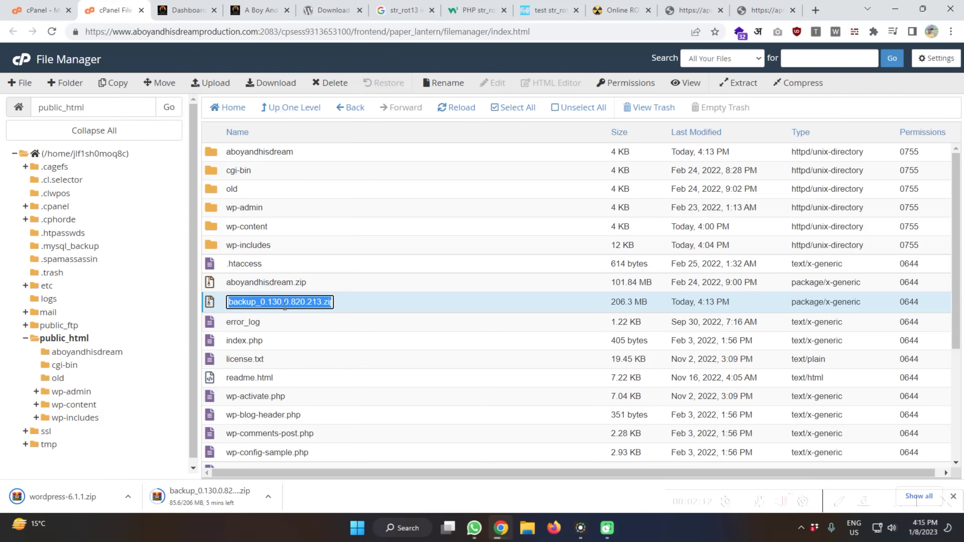
left_click(217, 15)
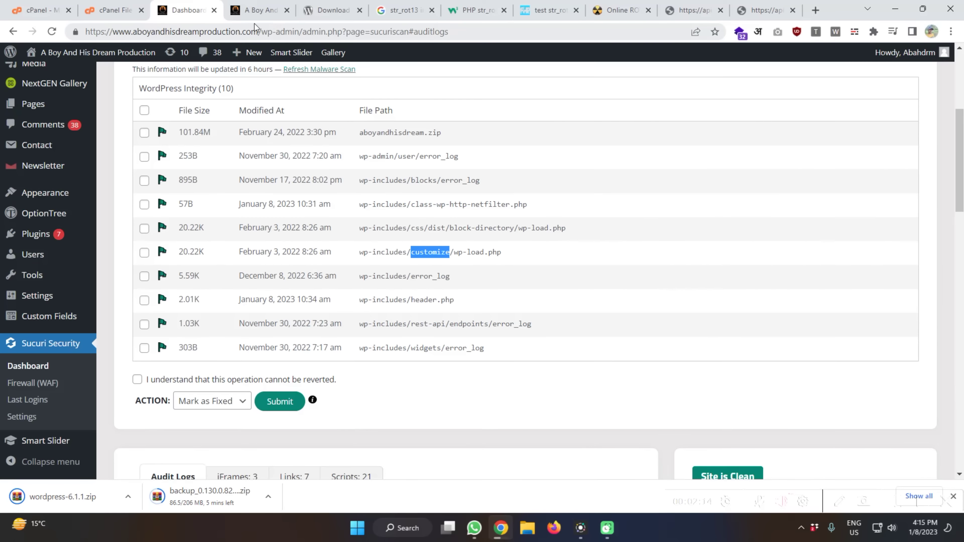
left_click(257, 11)
left_click(296, 32)
left_click(297, 32)
type("/")
type("backup_0.130.0.820.213.zip")
key("Return")
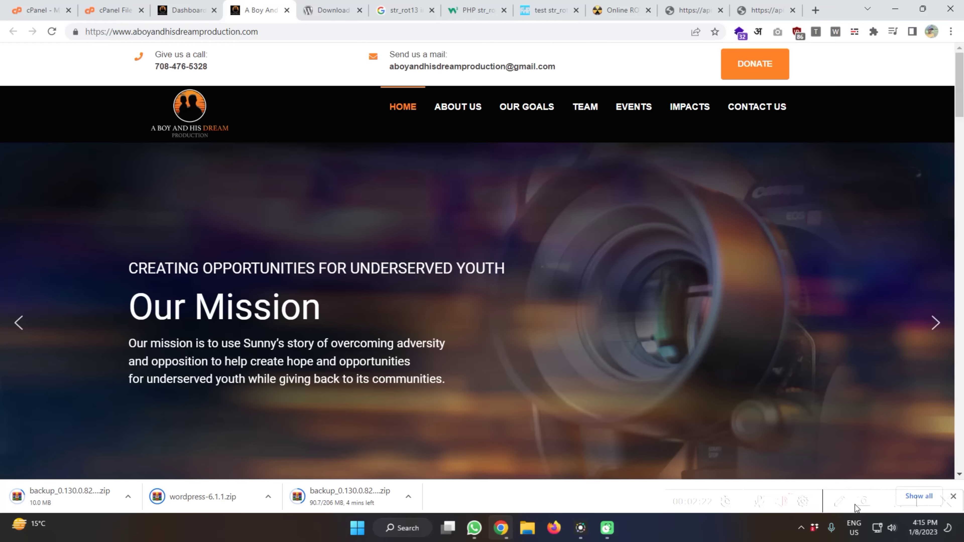
Step: Check the progress of the backup and WordPress downloads on the browser's Downloads page
scroll(896, 338, "down", 8)
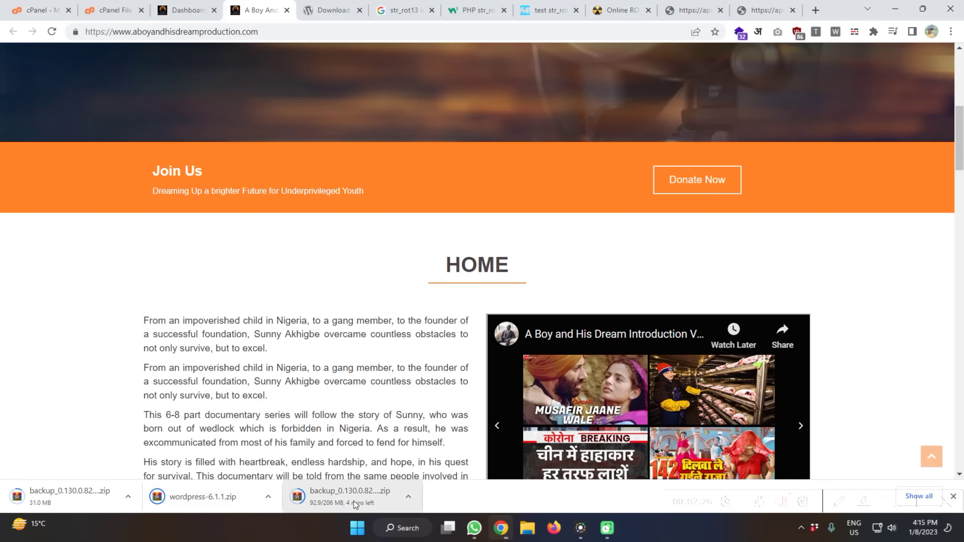
left_click(129, 498)
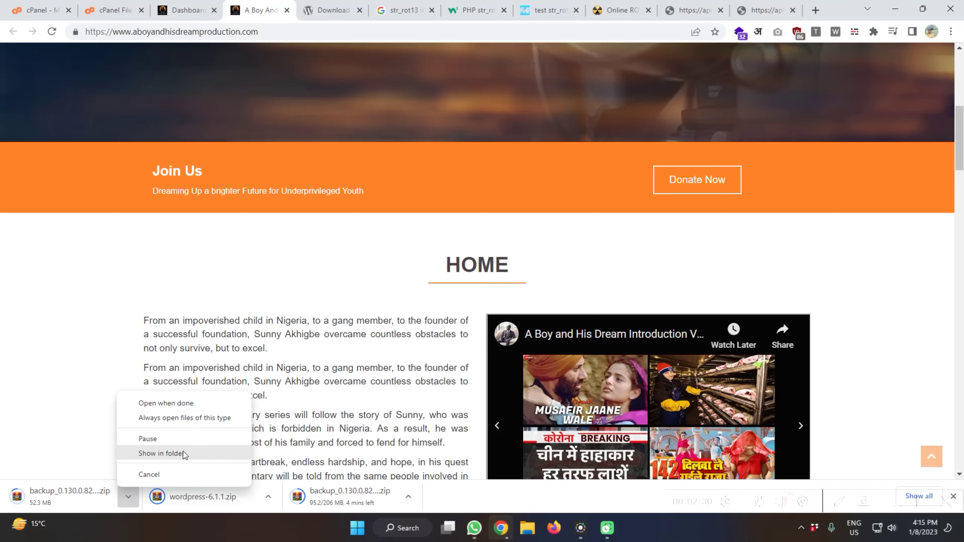
left_click(370, 409)
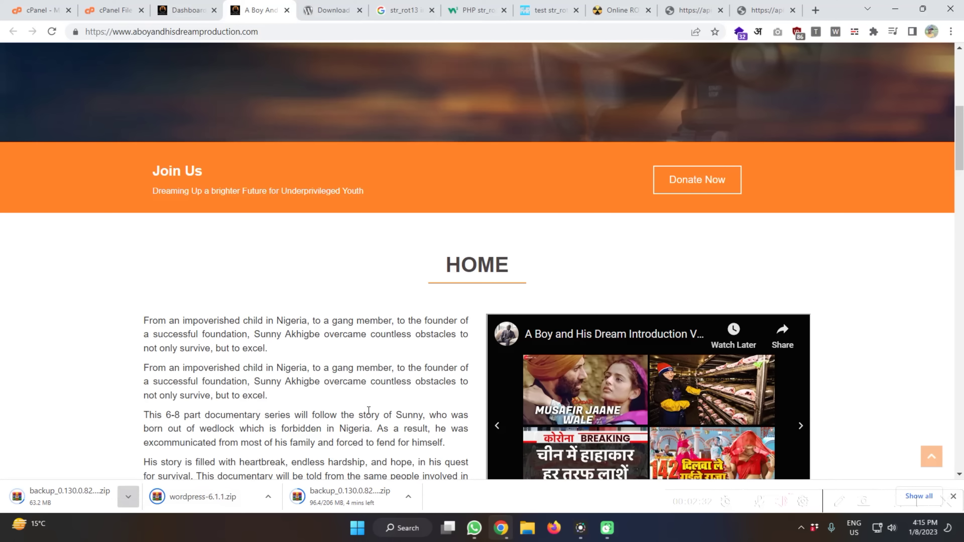
key("ctrl+j")
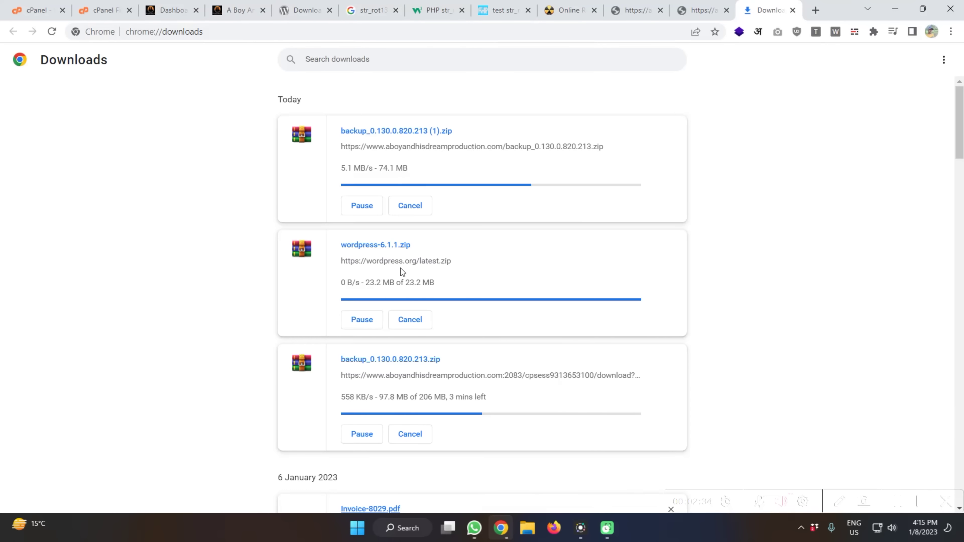
Step: Download backup_0.130.0.820.213.zip from its direct site URL with the external download manager, and cancel the browser's own cPanel download of it
right_click(417, 146)
left_click(457, 255)
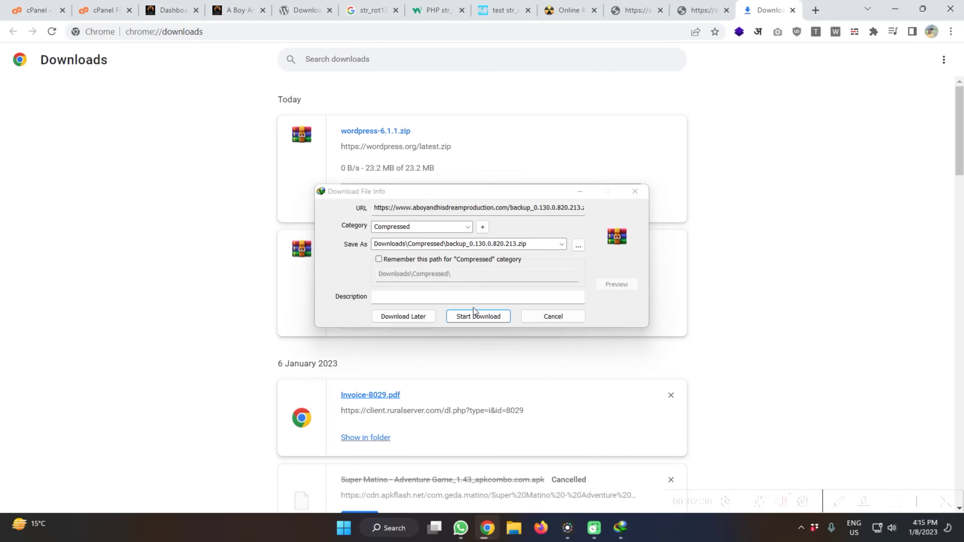
left_click(473, 316)
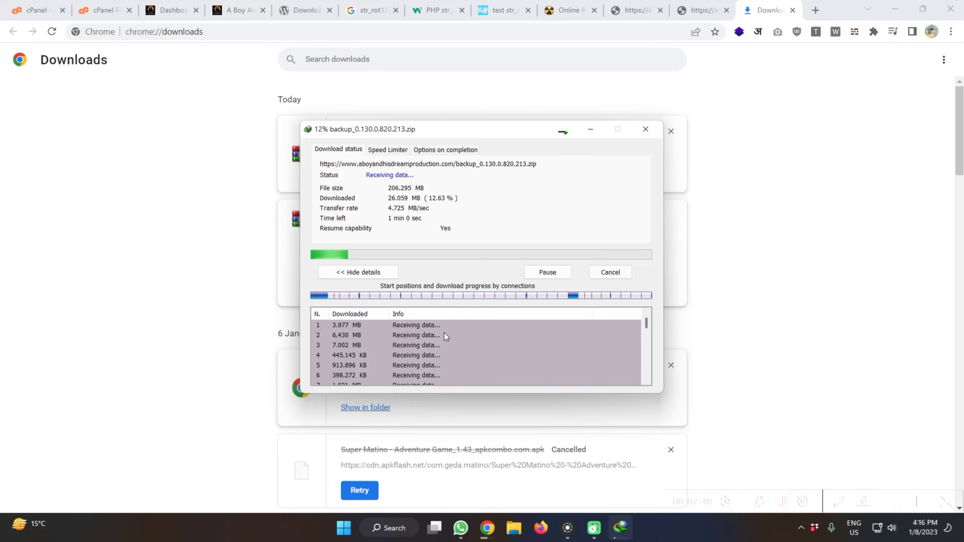
left_click(218, 282)
left_click(413, 292)
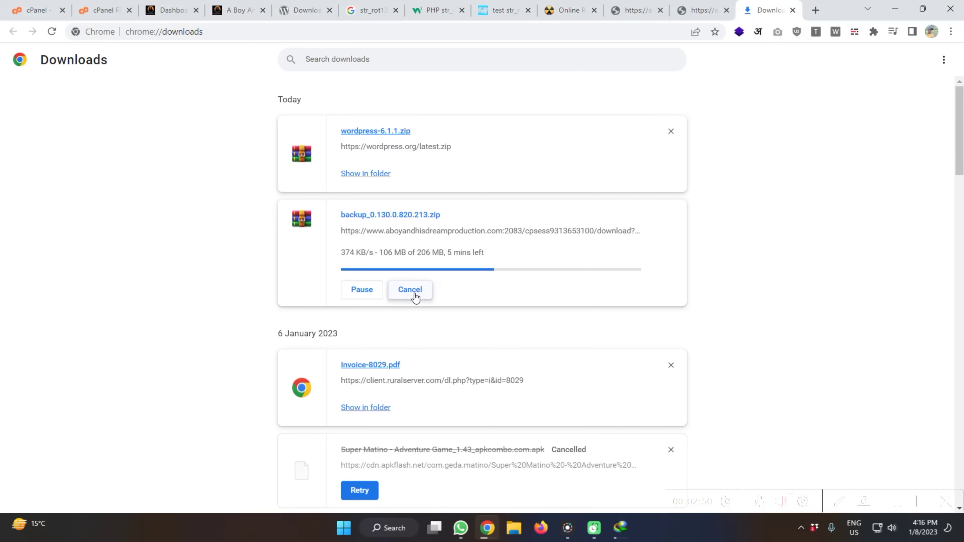
left_click(620, 527)
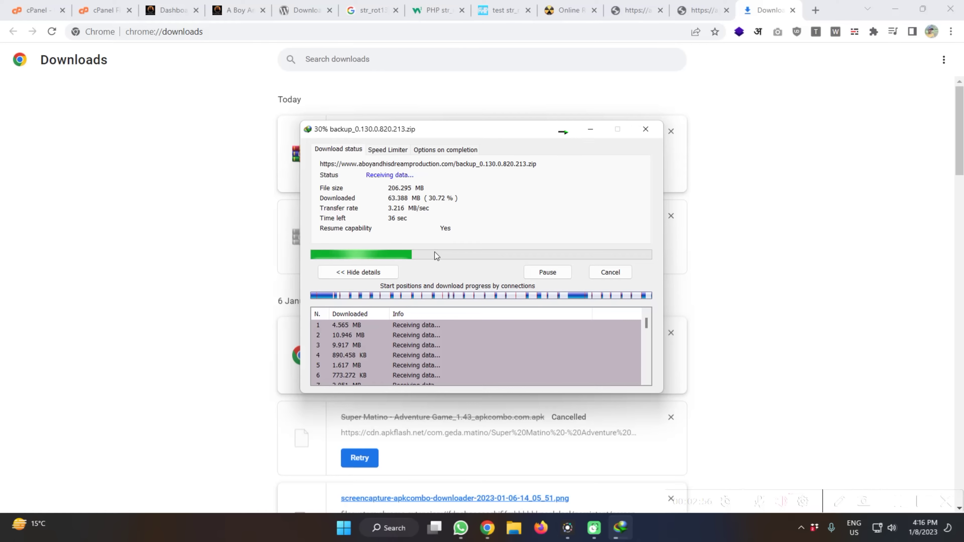
Step: Return to File Manager and move the old and cgi-bin folders in public_html to the trash
left_click(169, 194)
left_click(103, 10)
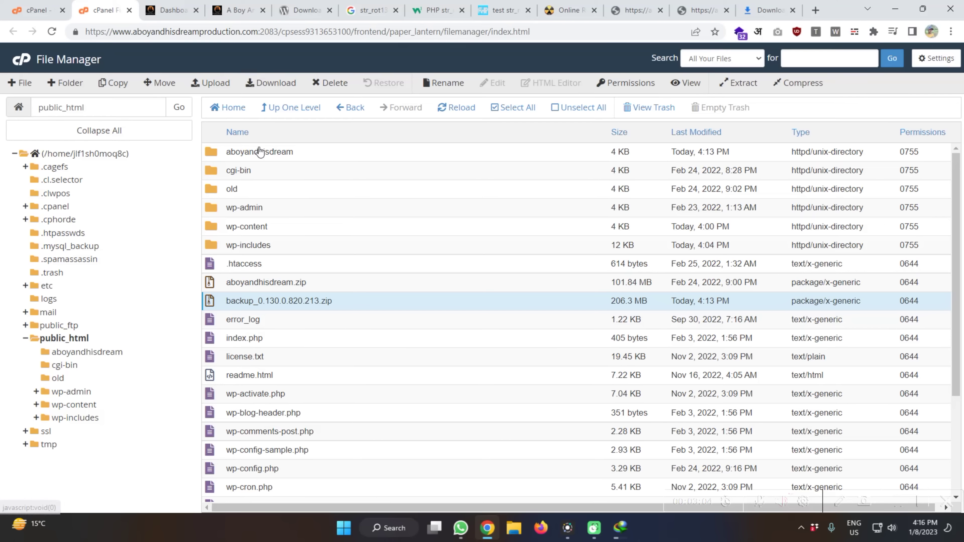
left_click(231, 189)
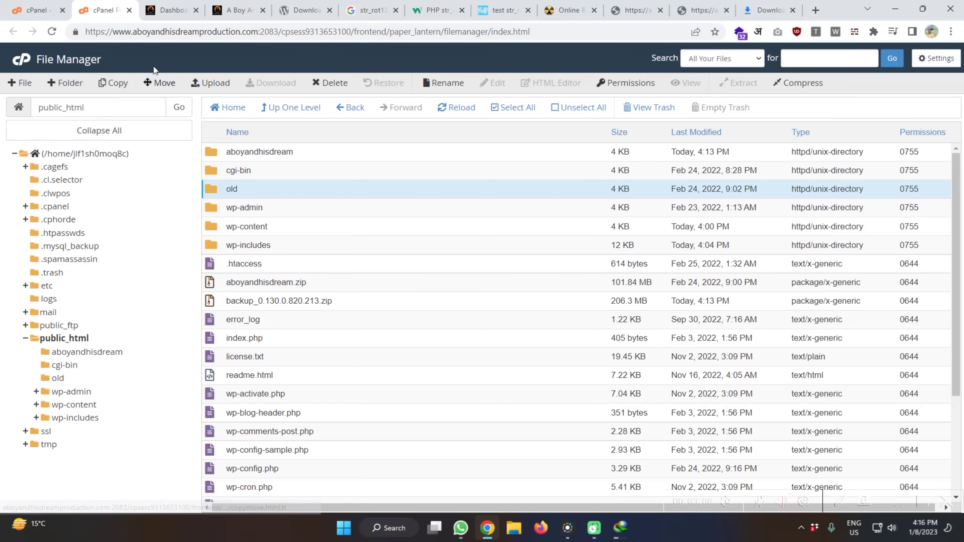
left_click(333, 87)
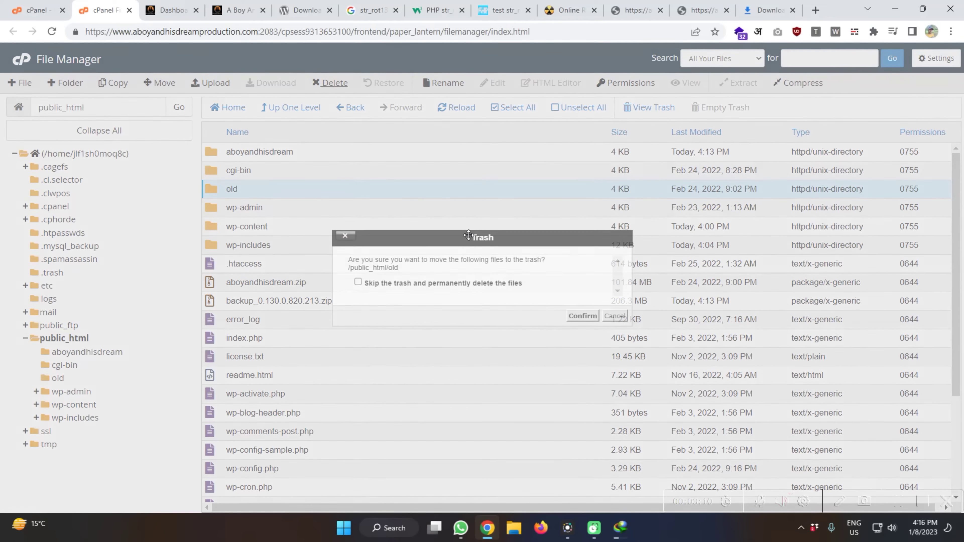
left_click(579, 317)
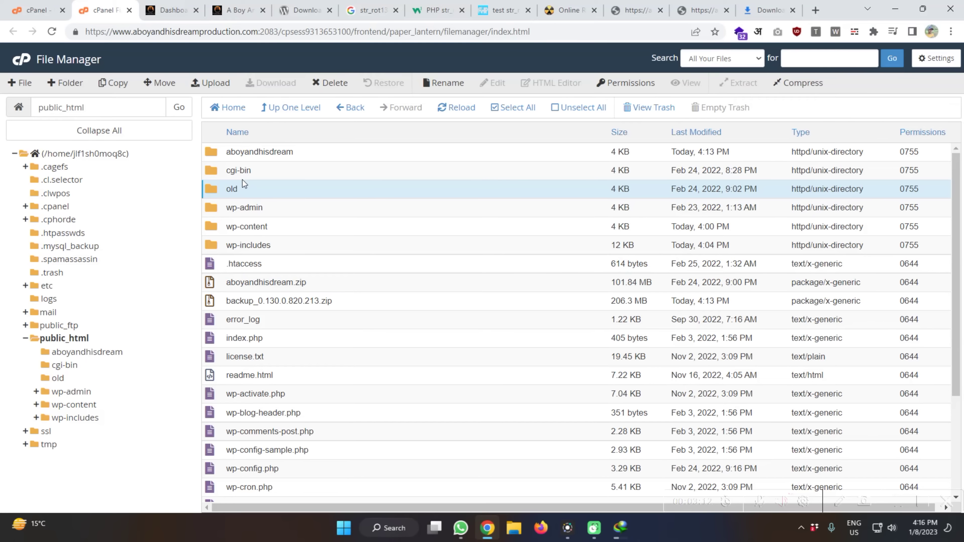
left_click(220, 171)
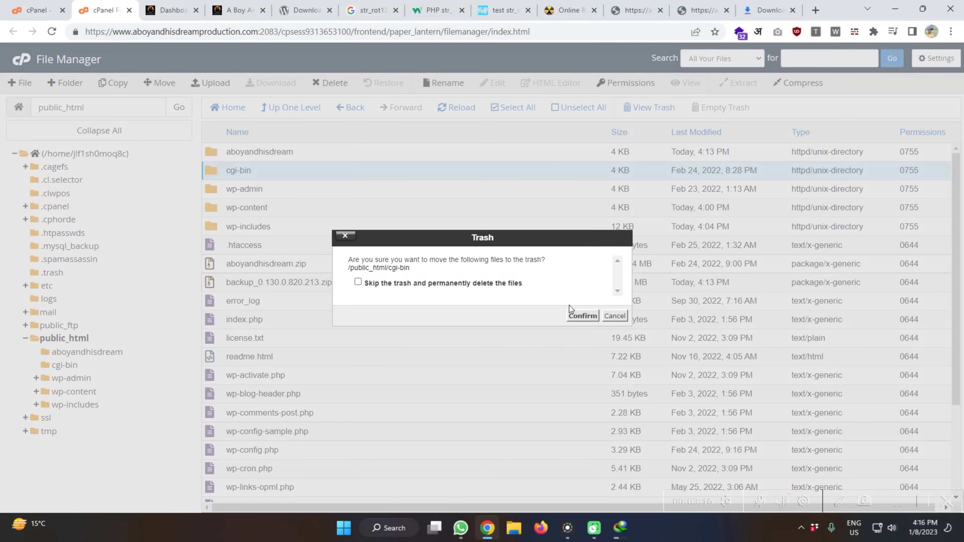
left_click(573, 314)
Step: Look inside the aboyandhisdream folder and delete it from public_html, minimizing the download progress window
left_click(224, 155)
double_click(224, 155)
left_click(290, 107)
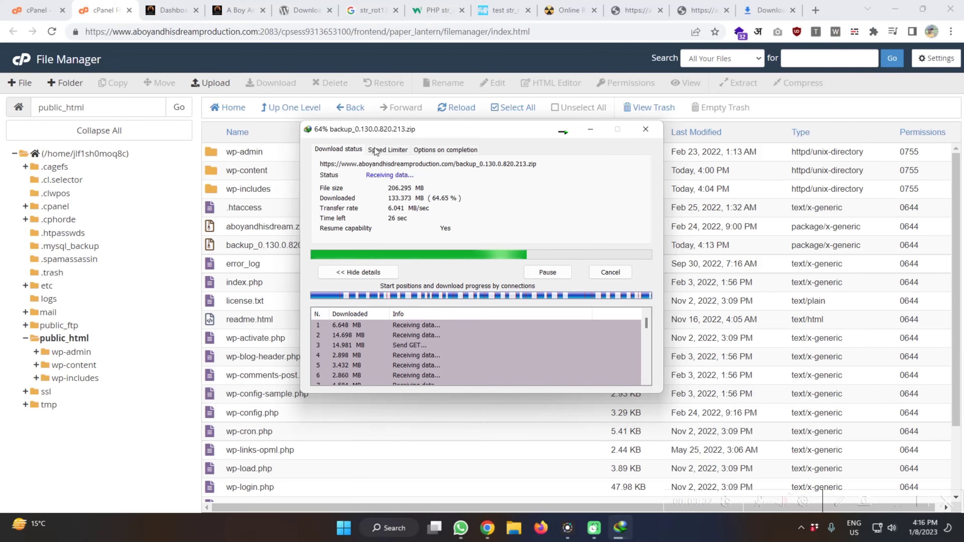
left_click(589, 129)
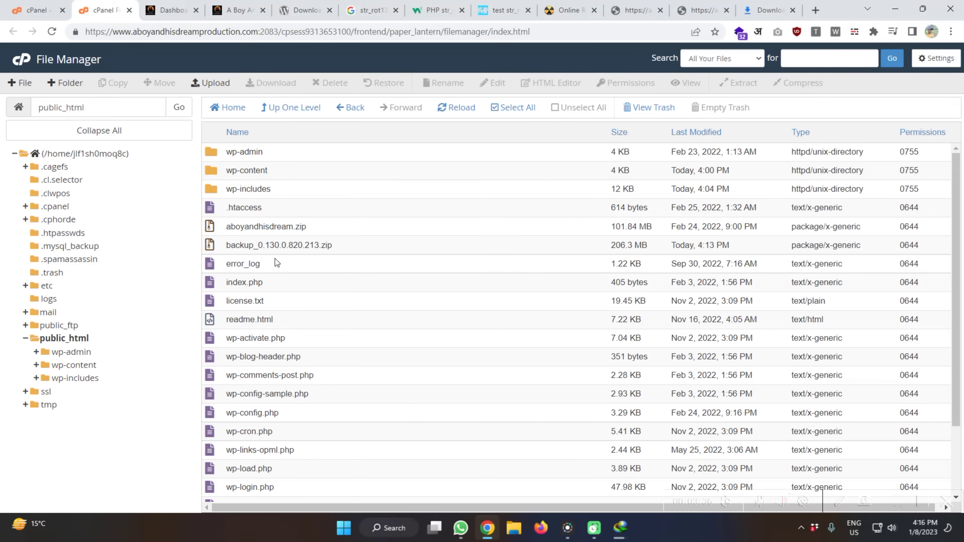
Step: Move everything in public_html except the wp-content folder to the trash
left_click(500, 110)
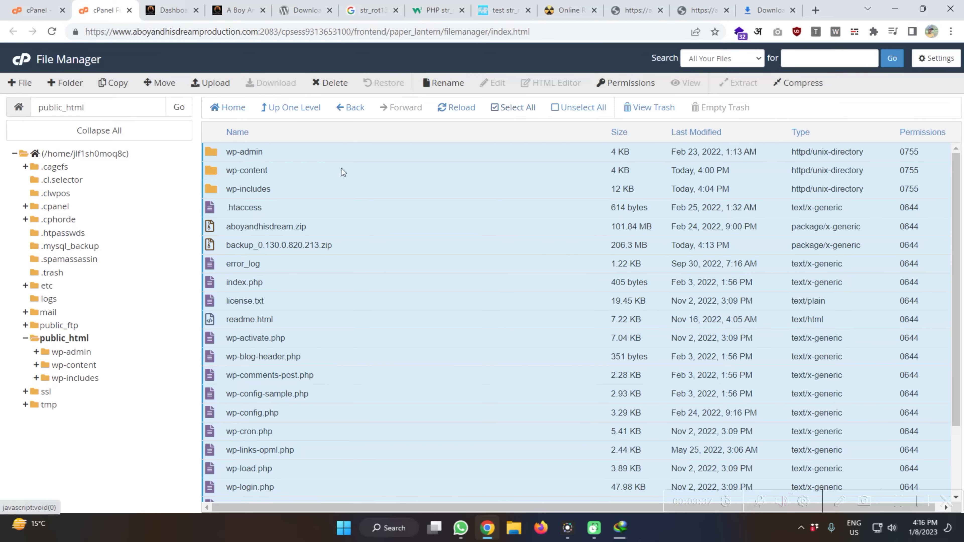
left_click(219, 176, "ctrl")
left_click(323, 83)
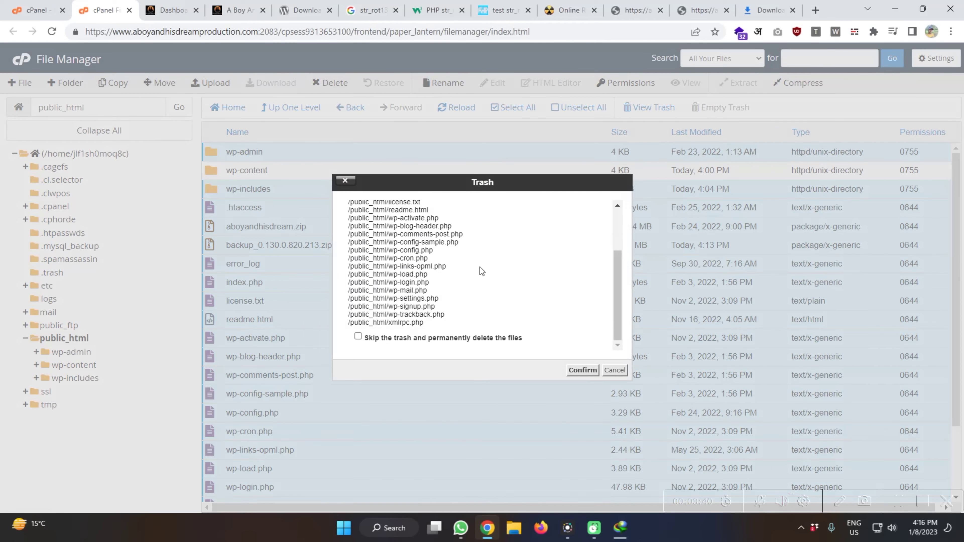
left_click(581, 370)
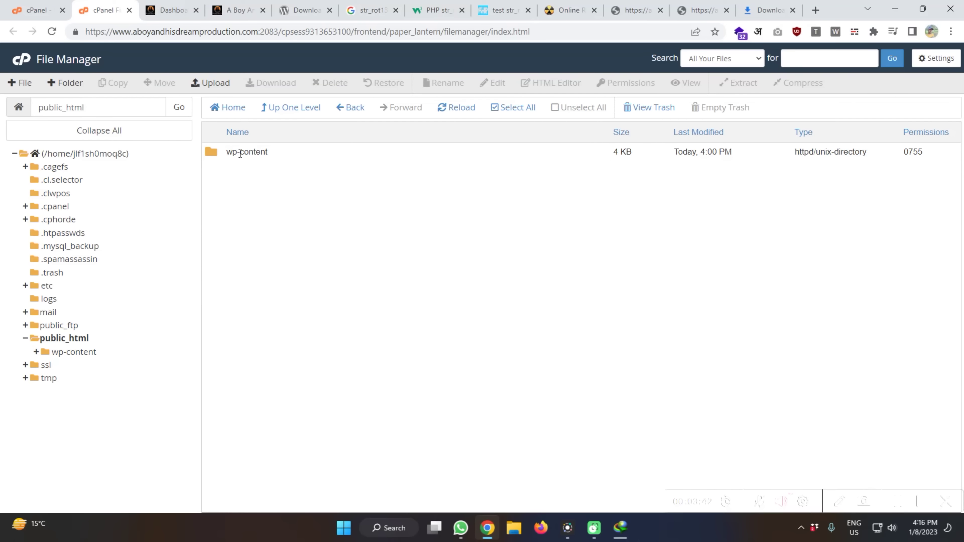
Step: Open wp-content and move its gallery, logs and ngg folders to the trash
double_click(224, 151)
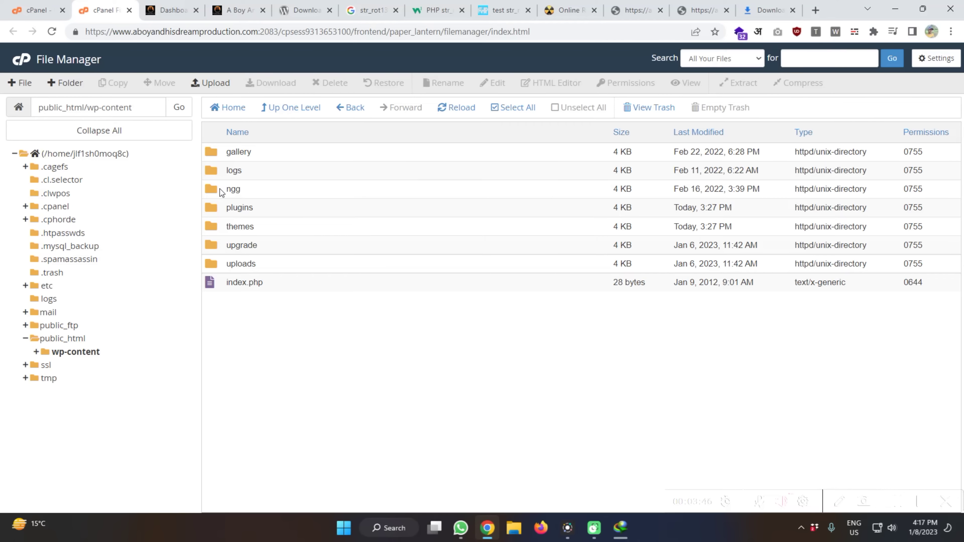
left_click(220, 188)
left_click(219, 170, "ctrl")
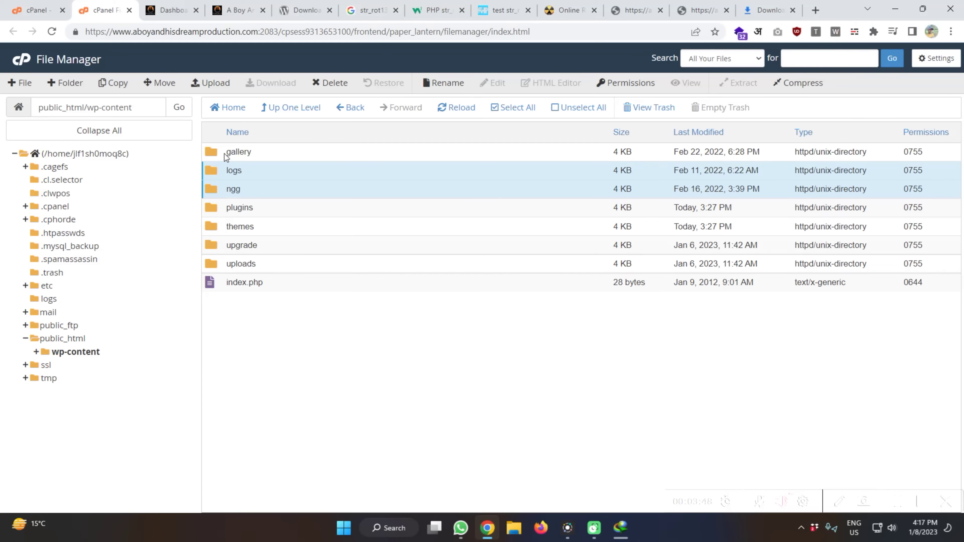
left_click(224, 154, "ctrl")
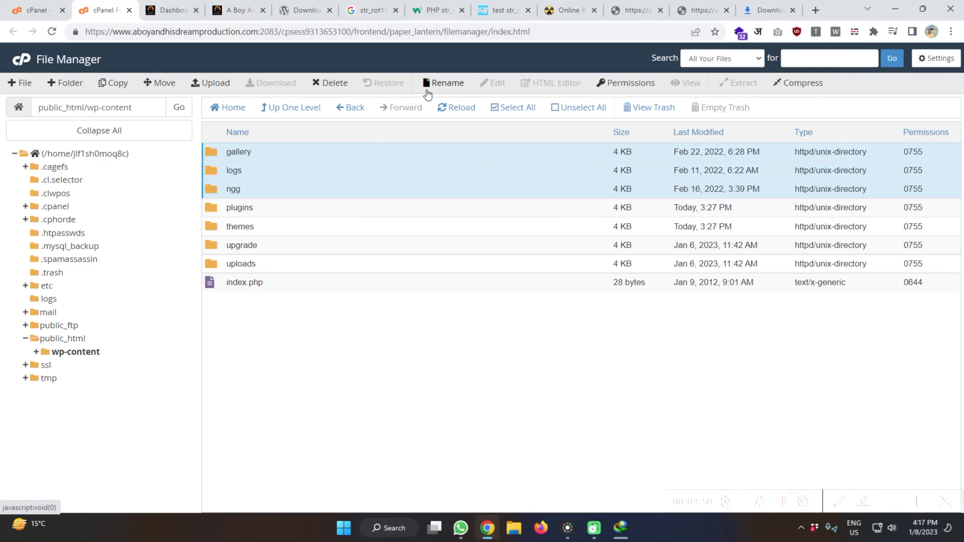
left_click(339, 85)
left_click(585, 327)
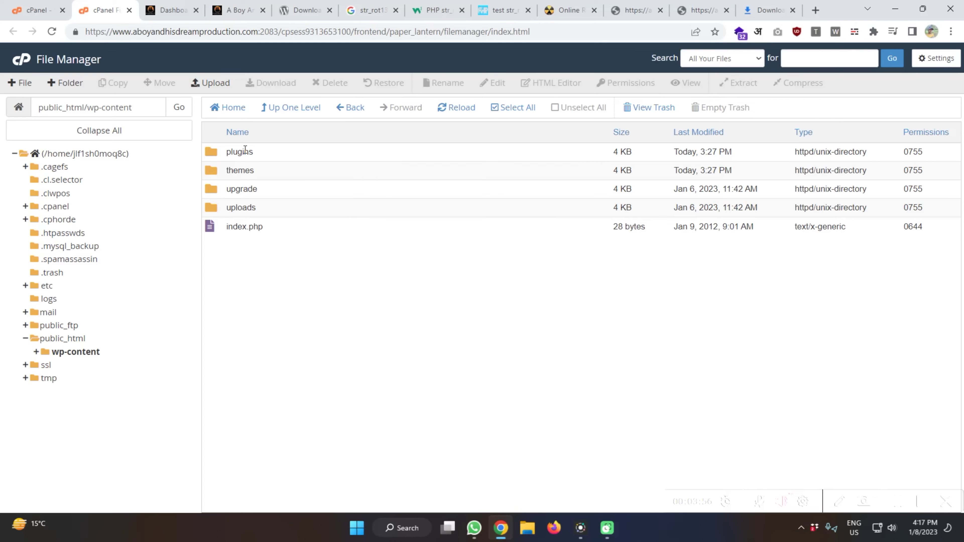
Step: Check the contents of the plugins folder and move the upgrade folder in wp-content to the trash
double_click(217, 152)
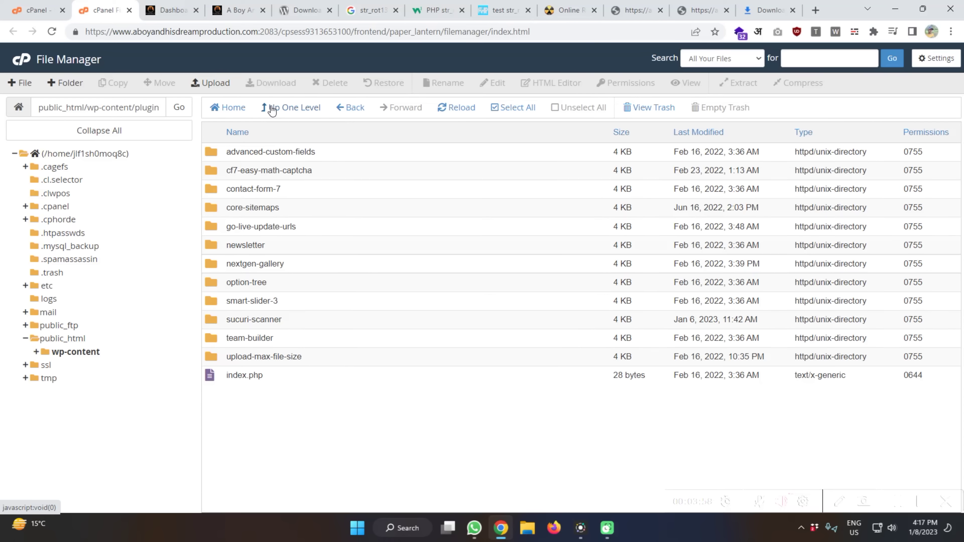
left_click(271, 108)
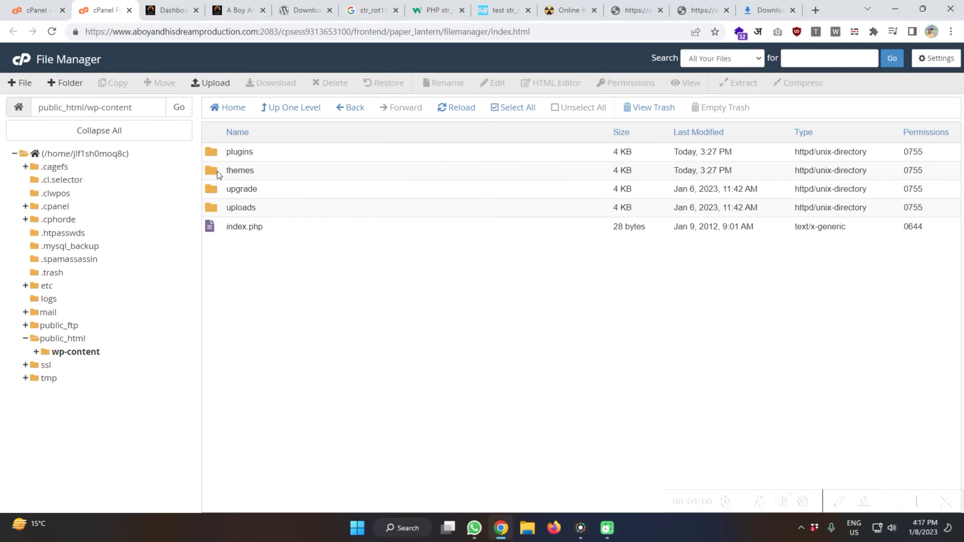
left_click(242, 189)
left_click(330, 82)
left_click(584, 327)
Step: Check the contents of the uploads folder and open wp-content's index.php in the editor, closing it again
double_click(224, 191)
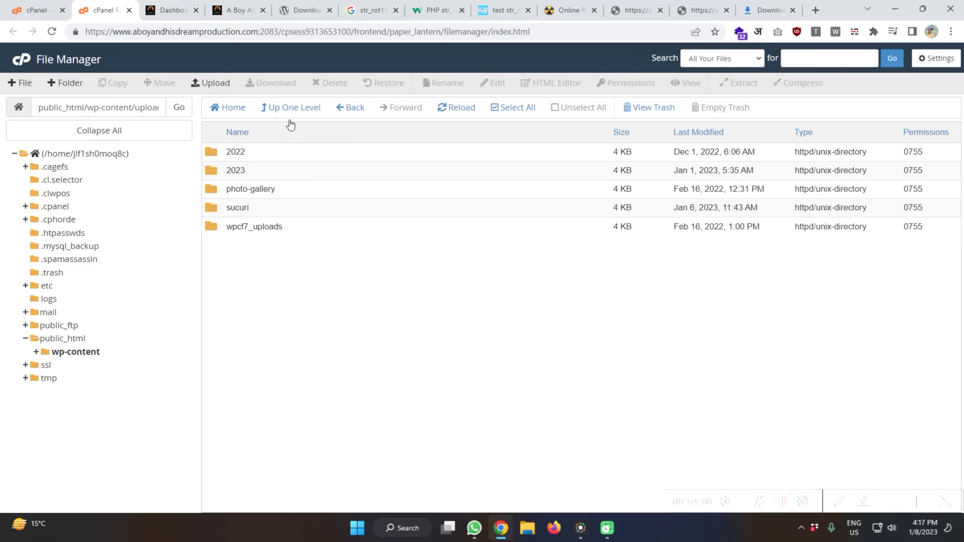
left_click(297, 109)
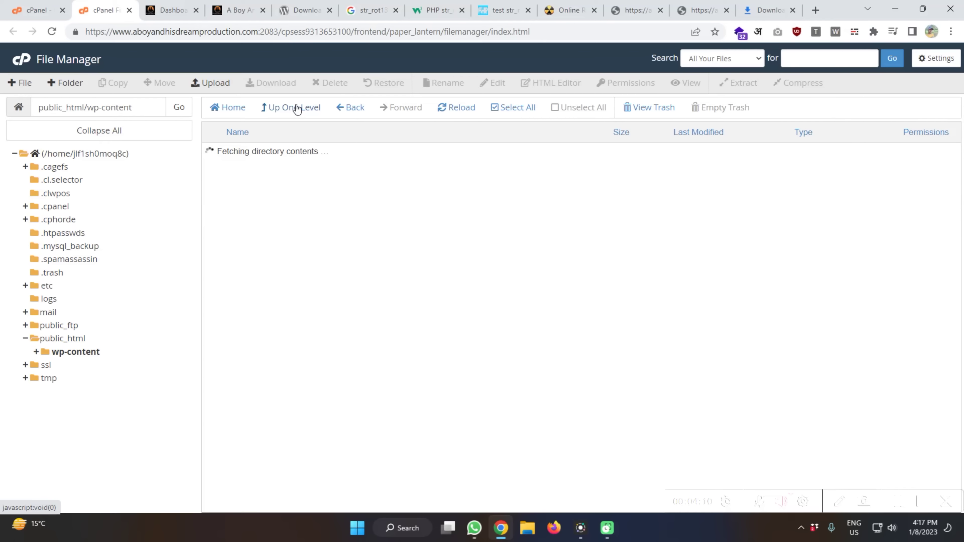
left_click(224, 210)
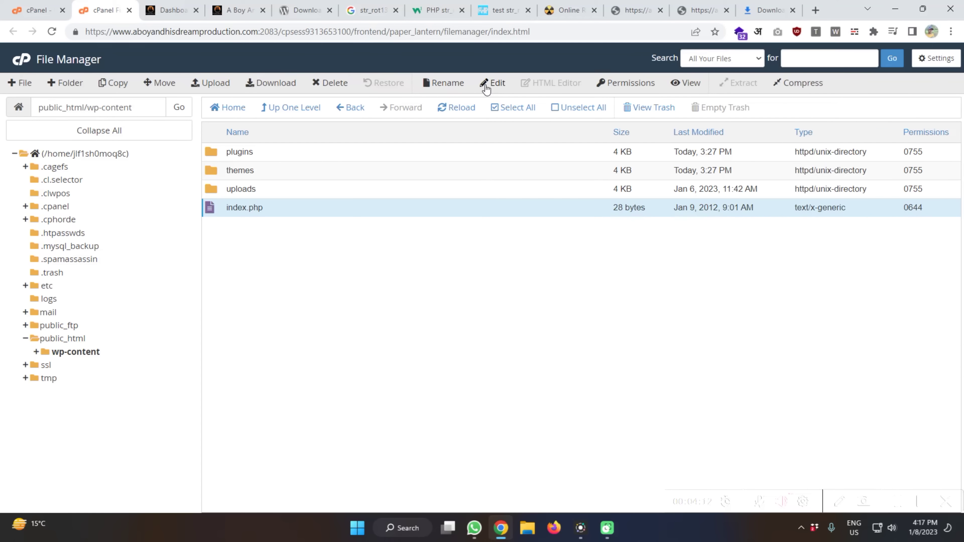
left_click(492, 83)
left_click(590, 370)
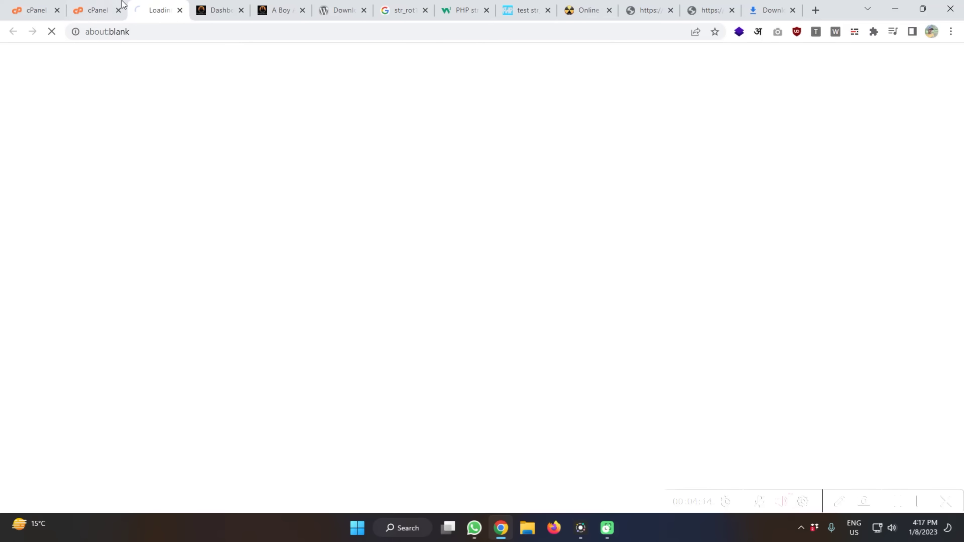
key("ctrl+w")
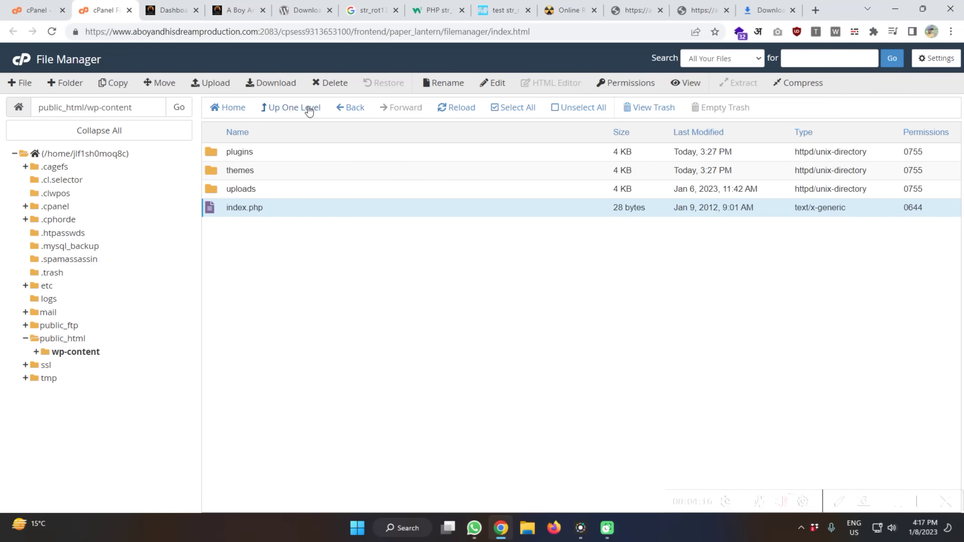
Step: Go back to public_html and upload wordpress-6.1.1.zip from the Downloads folder
left_click(305, 107)
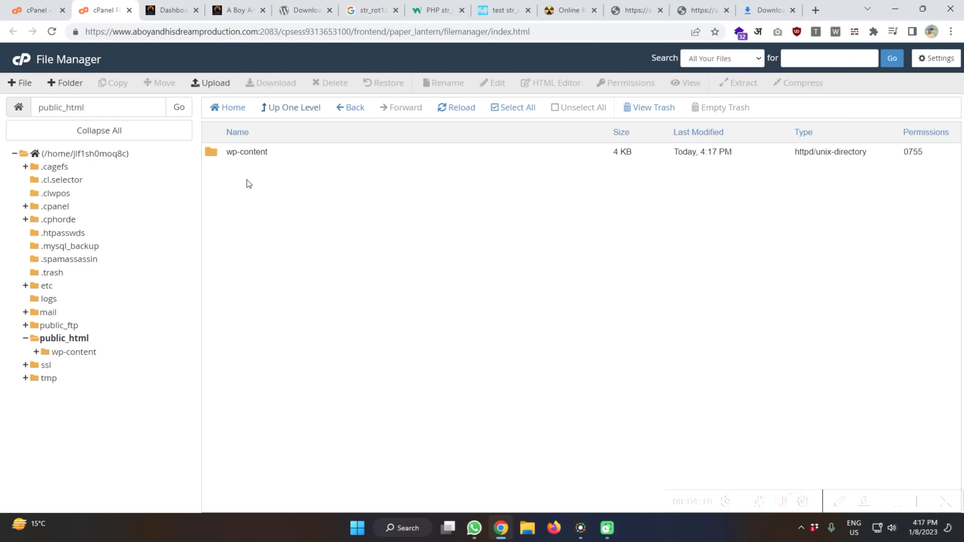
left_click(214, 90)
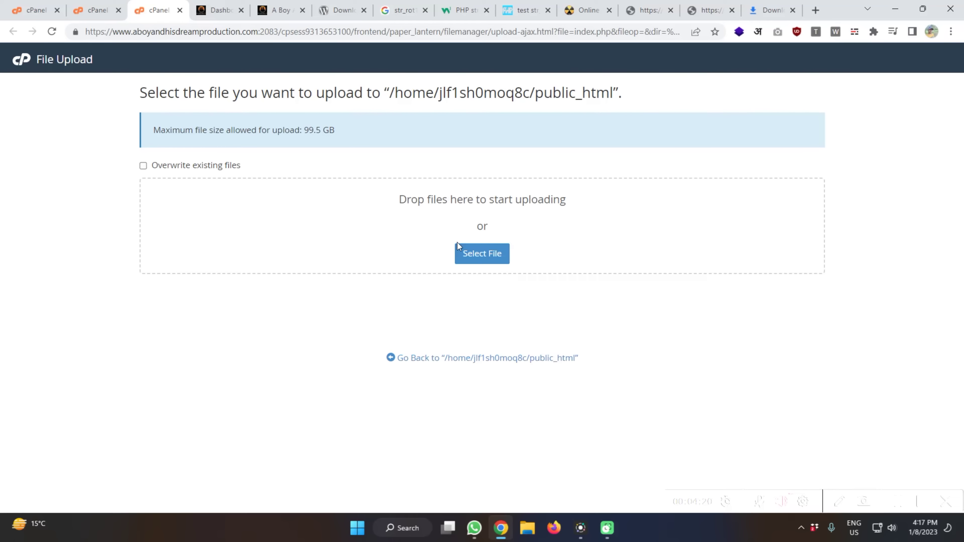
left_click(481, 257)
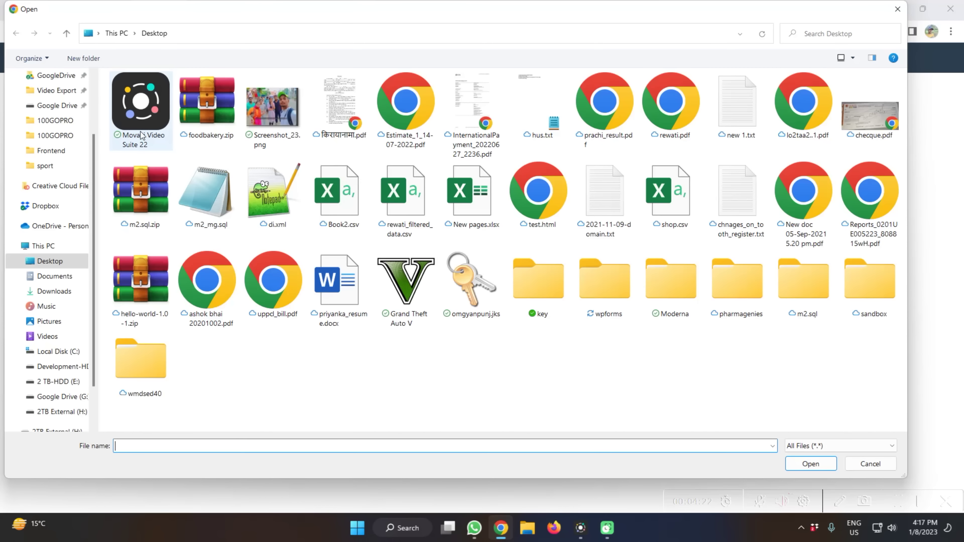
scroll(63, 110, "up", 2)
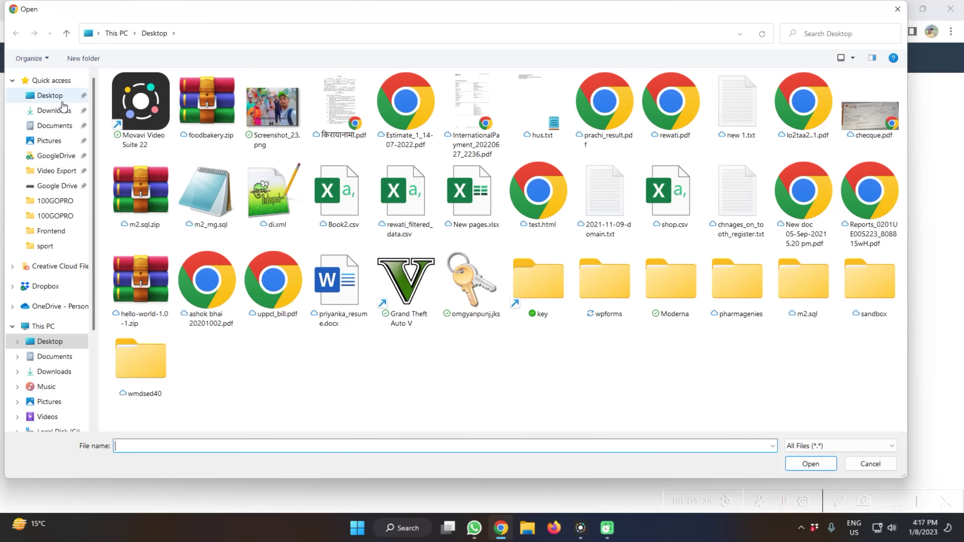
left_click(54, 111)
double_click(146, 121)
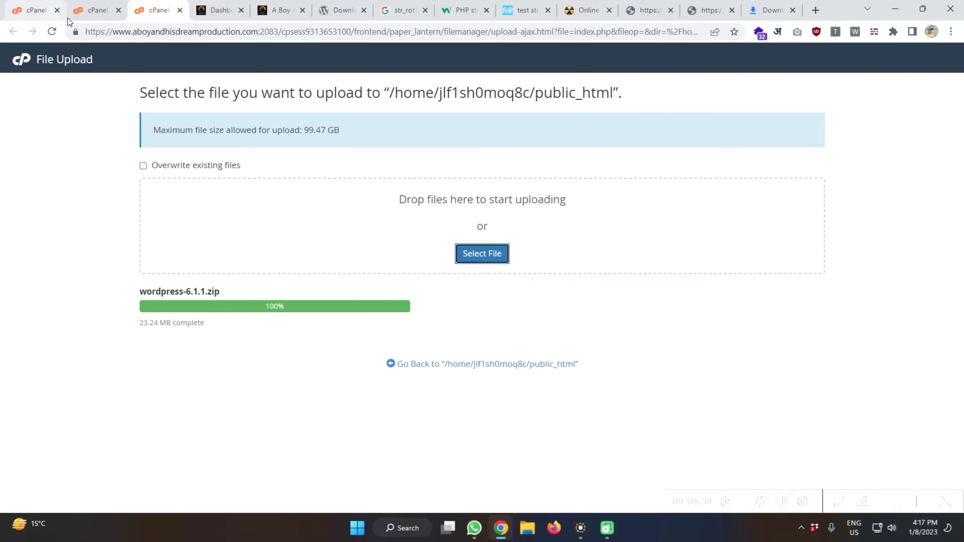
Step: Reload public_html in File Manager and extract wordpress-6.1.1.zip there
left_click(96, 10)
left_click(454, 108)
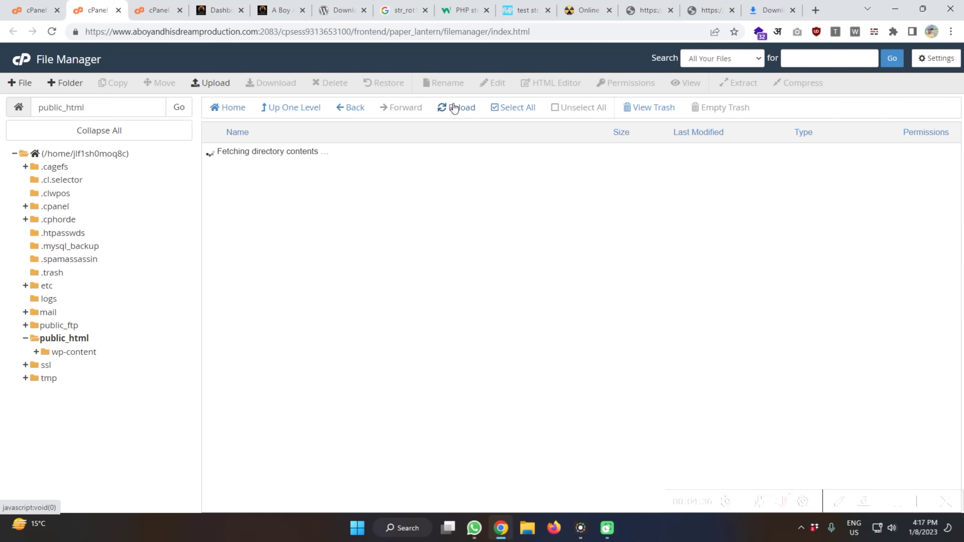
left_click(271, 171)
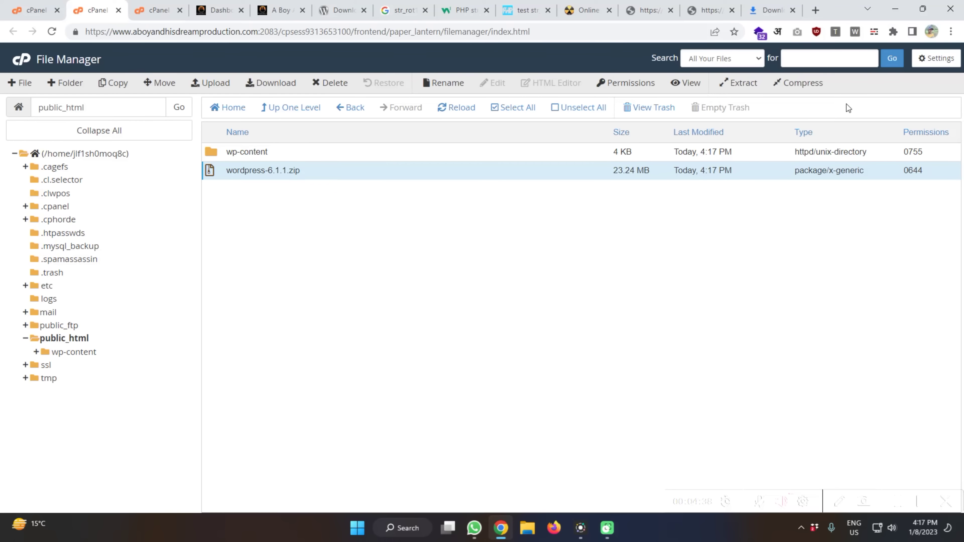
left_click(744, 83)
Step: Move all files from the extracted wordpress folder into public_html, and delete the leftover wordpress folder and zip archive
left_click(513, 108)
left_click(159, 83)
double_click(455, 332)
key("BackSpace")
key("Return")
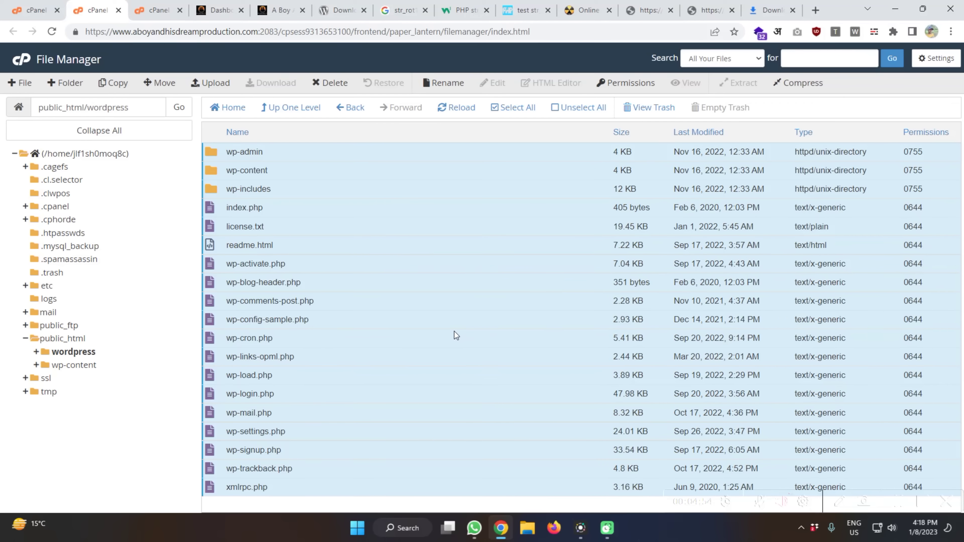
left_click(291, 108)
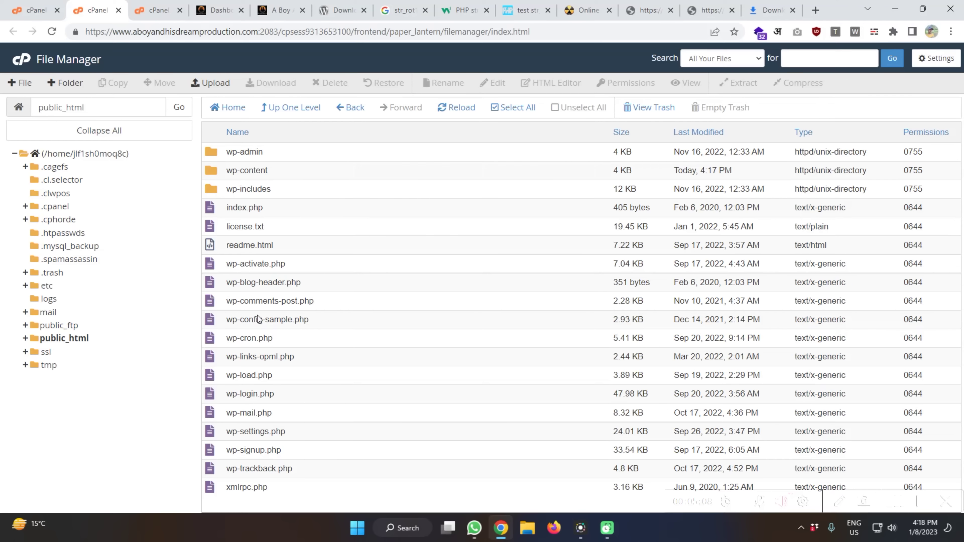
Step: Rename wp-config-sample.php in public_html to wp-config.php
left_click(240, 322)
left_click(240, 322)
left_click_drag(268, 320, 295, 323)
key("BackSpace")
key("BackSpace")
key("Return")
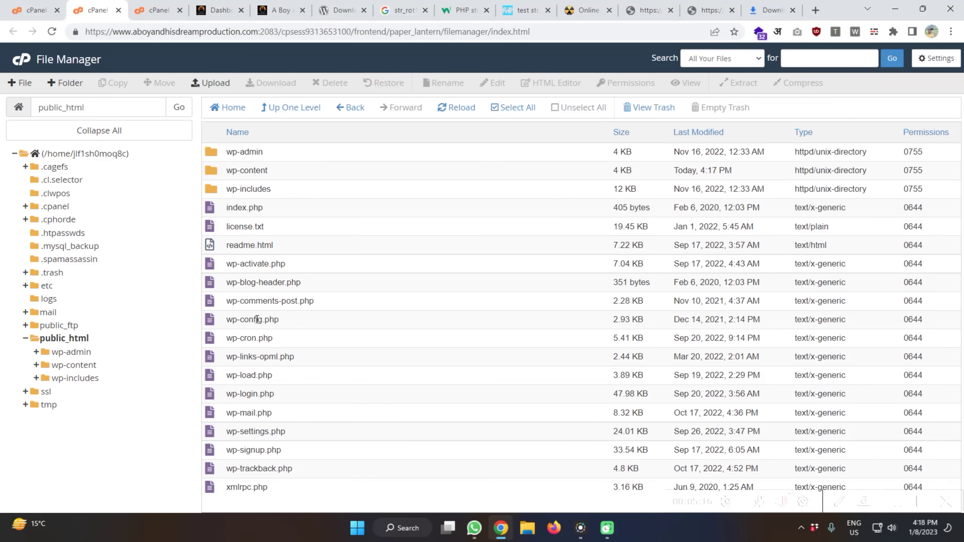
Step: Open the new wp-config.php for editing, and view the original wp-config.php inside backup_0.130.0.820.213.zip in WinRAR
left_click(257, 319)
left_click(492, 83)
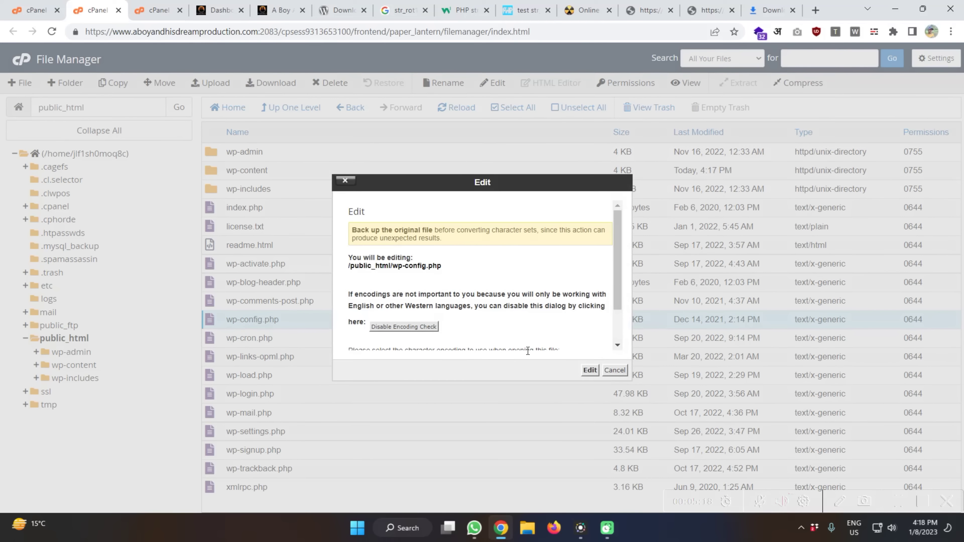
double_click(384, 287)
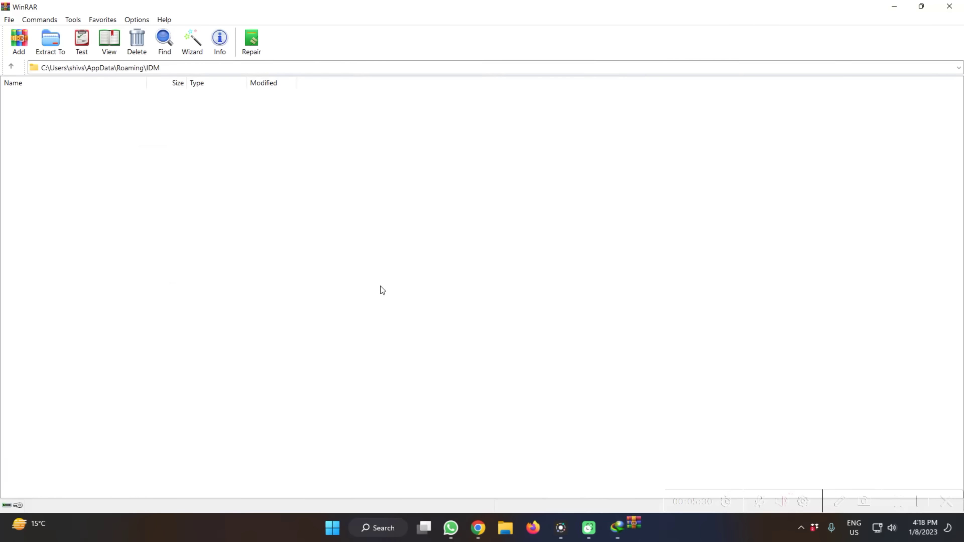
right_click(41, 283)
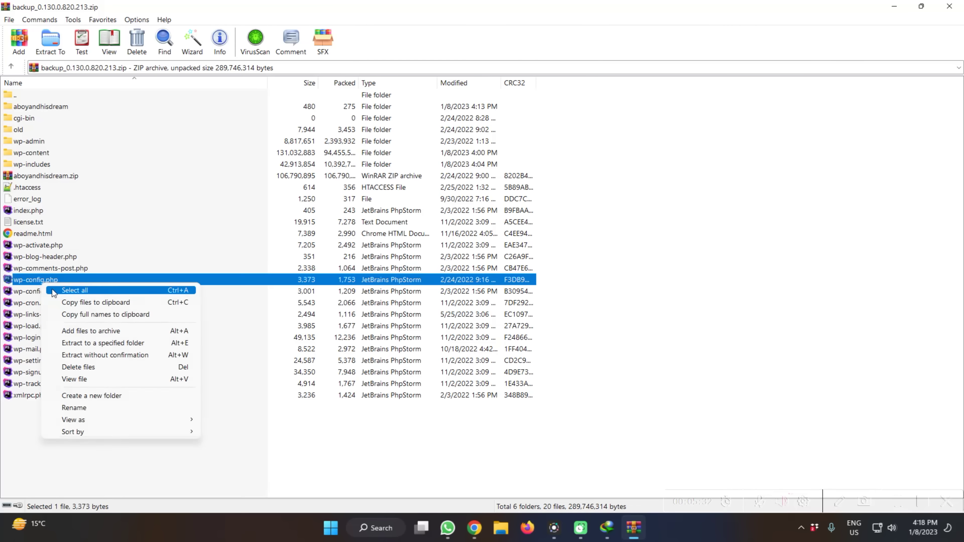
left_click(98, 376)
Step: Replace the placeholder database name, username and password definitions in the new wp-config.php with those copied from the backup file
scroll(112, 289, "down", 1)
left_click_drag(169, 268, 4, 205)
key("ctrl+c")
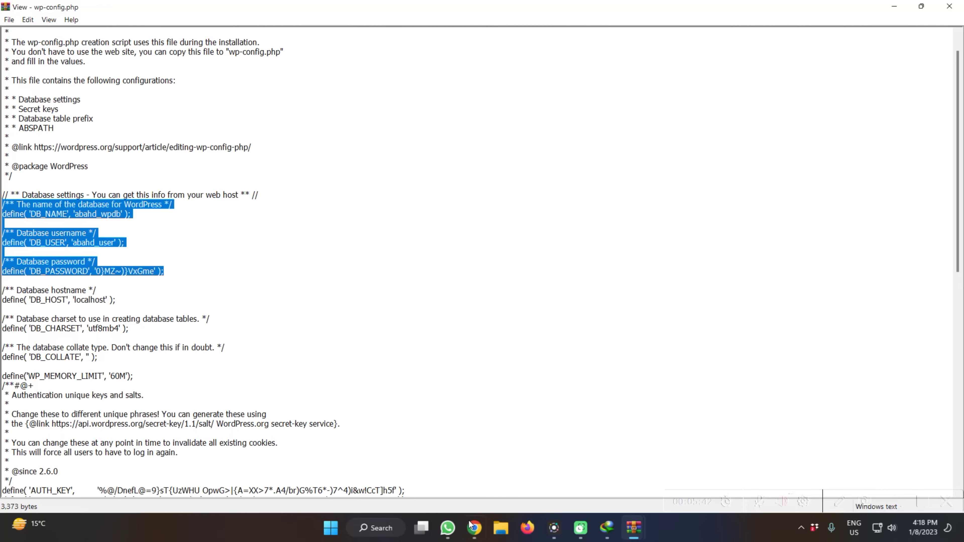
left_click(474, 527)
scroll(166, 202, "up", 1)
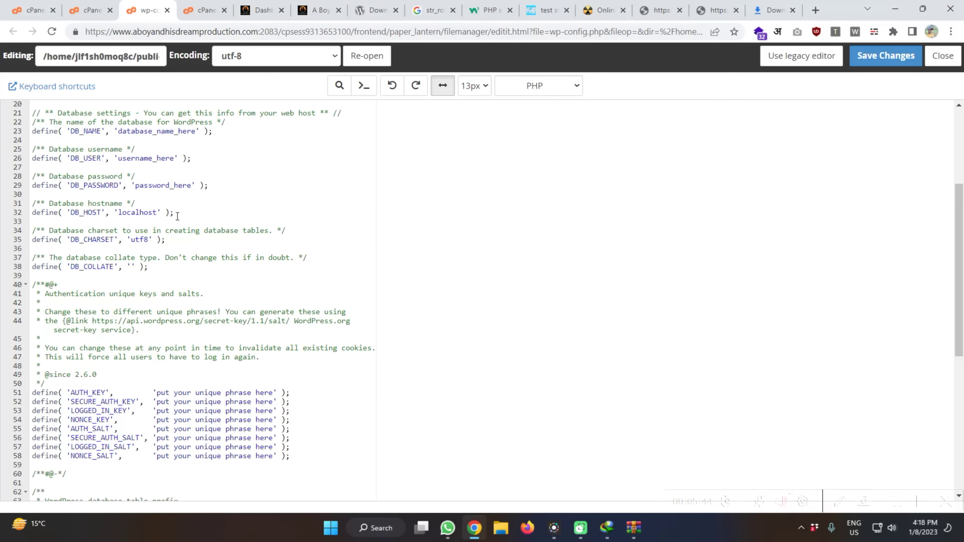
left_click_drag(211, 189, 21, 128)
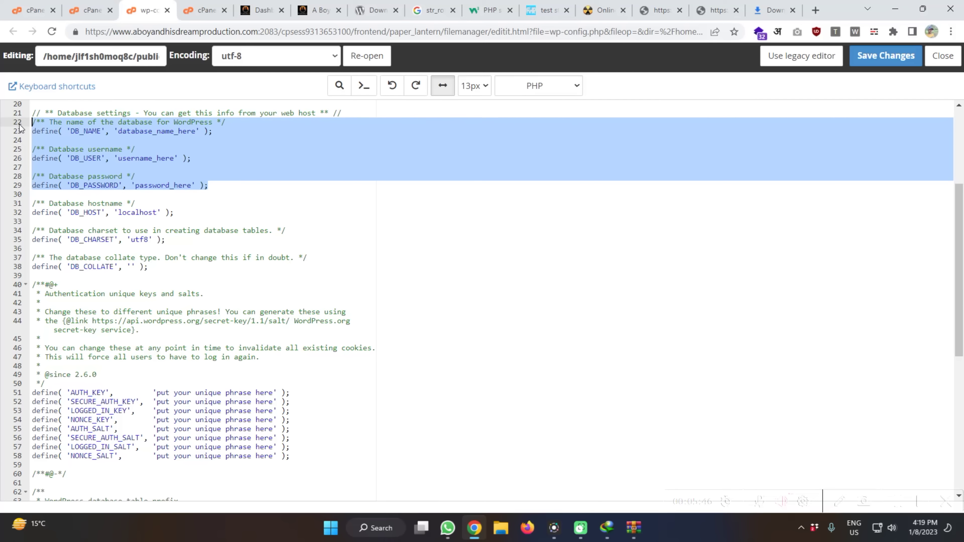
key("ctrl+v")
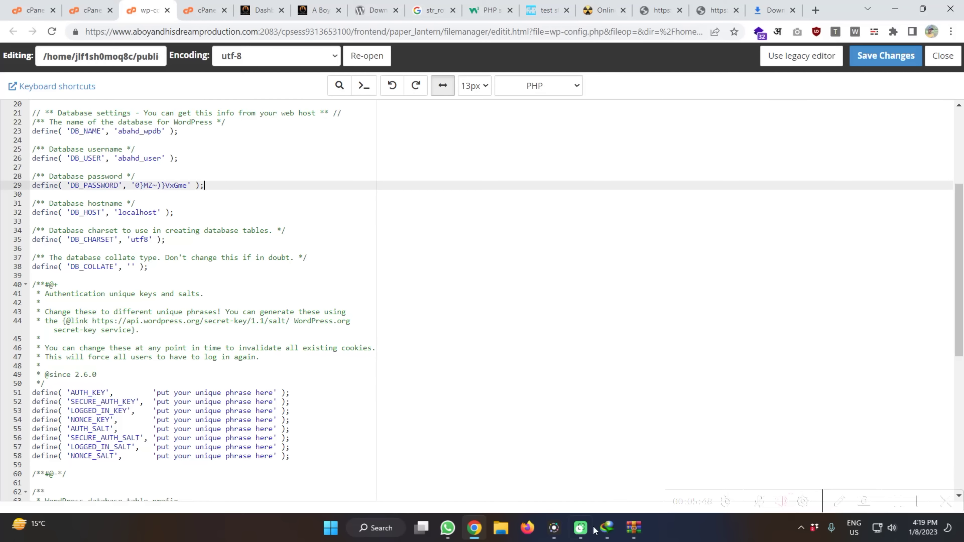
Step: Transfer the authentication keys and salts from the backup's wp-config.php to the new wp-config.php in Chrome
mouse_move(630, 533)
left_click(654, 467)
scroll(411, 322, "down", 6)
left_click_drag(404, 348, 4, 282)
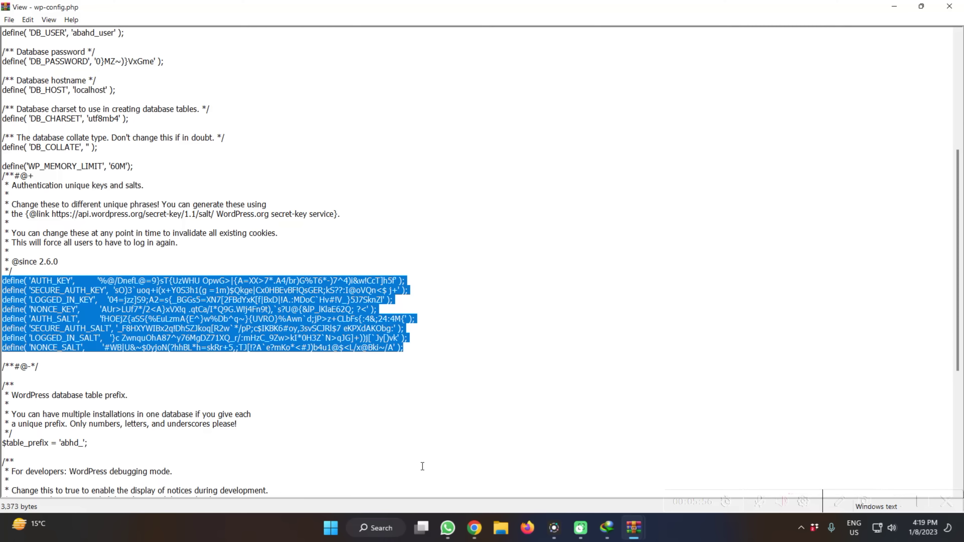
key("alt+Tab")
Step: Reload the Sucuri Security dashboard in WordPress admin to recheck the core file integrity
left_click(265, 10)
scroll(301, 143, "up", 6)
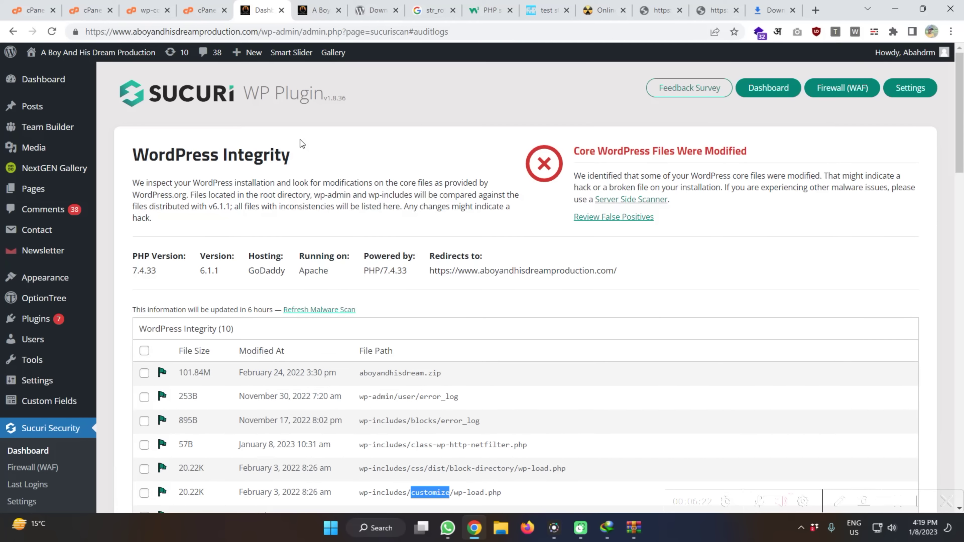
right_click(302, 145)
left_click(323, 179)
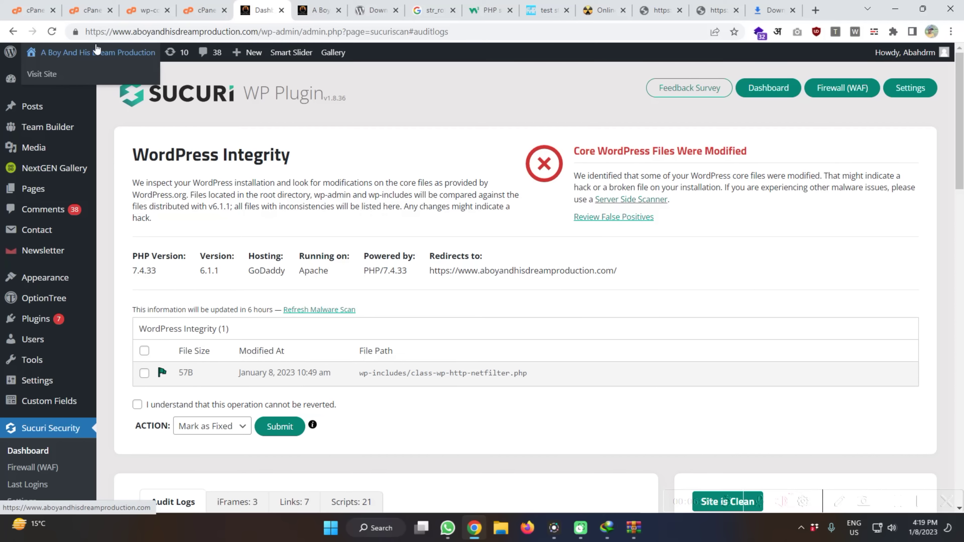
Step: Look over the available WordPress plugin updates and return to the Sucuri Security dashboard
left_click(182, 47)
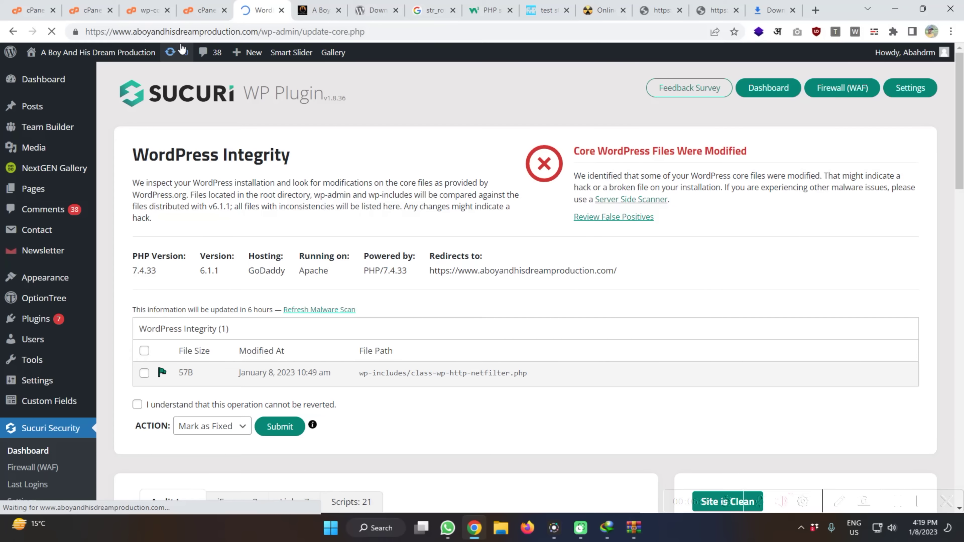
scroll(241, 242, "down", 5)
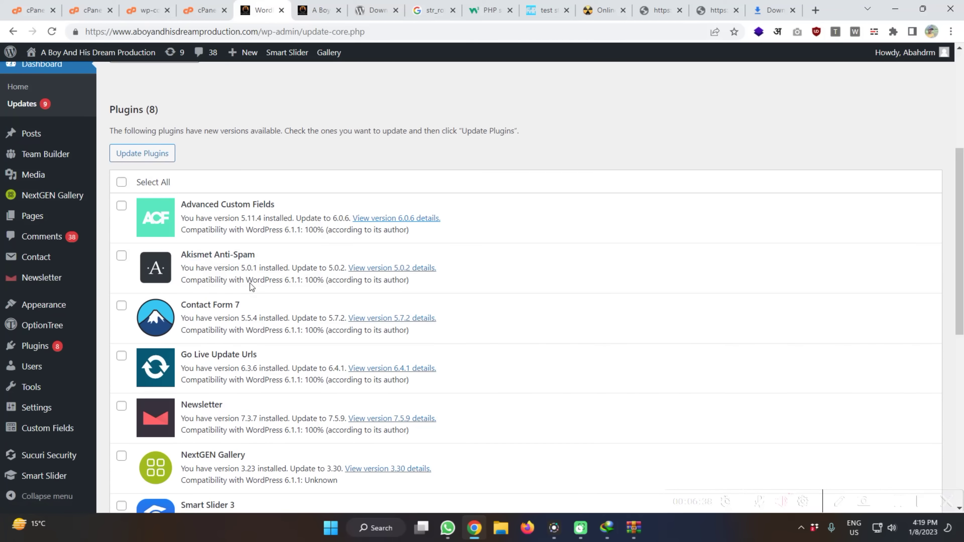
left_click(49, 455)
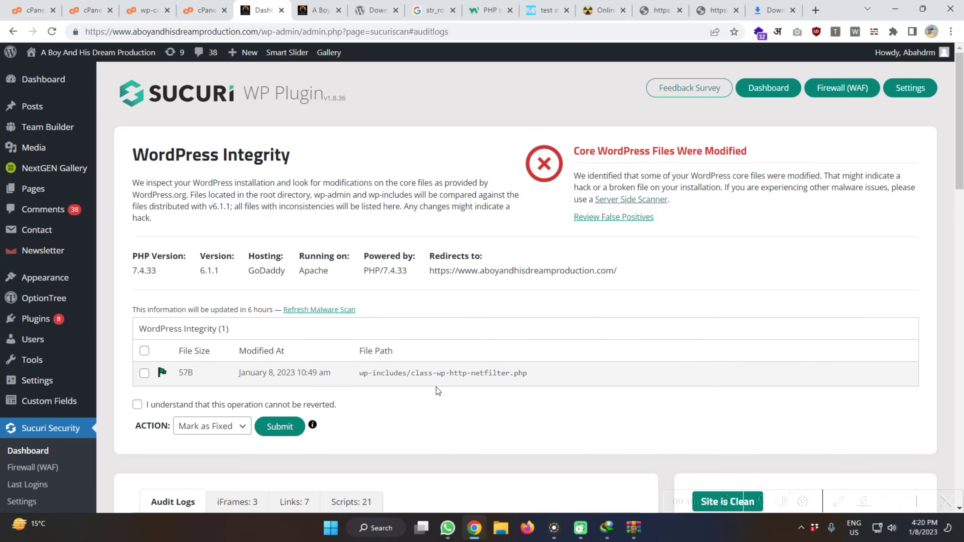
Step: Highlight the flagged class-wp-http-netfilter.php in the integrity list and open public_html/wp-includes in cPanel File Manager
left_click_drag(411, 372, 530, 372)
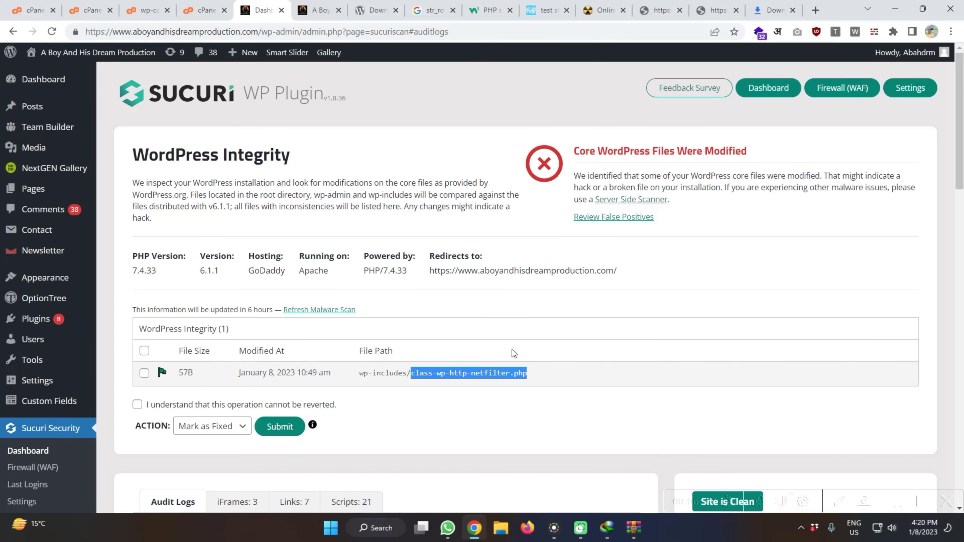
left_click(38, 4)
left_click(91, 9)
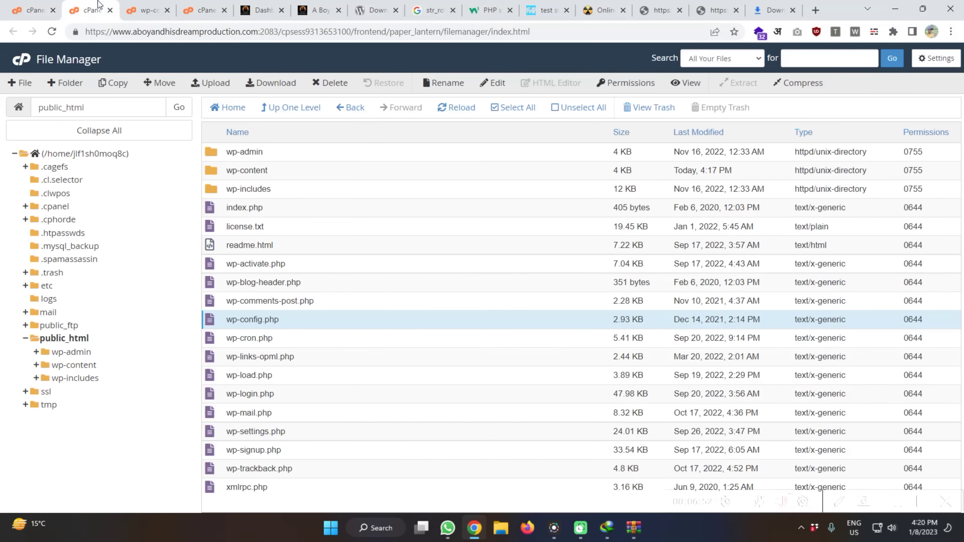
double_click(228, 191)
double_click(221, 191)
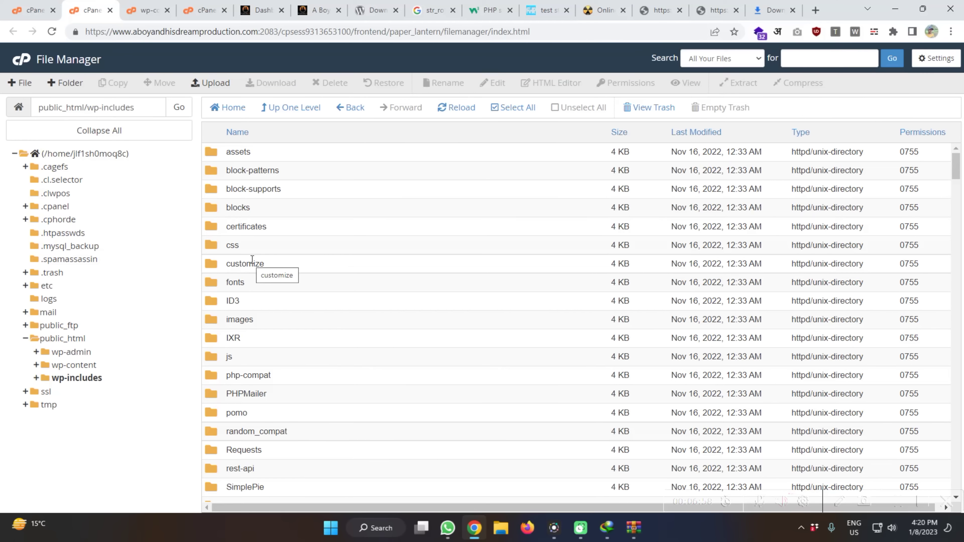
Step: Look through the wp-includes file list for class-wp-http-netfilter.php, also searching the page for "htt" and "httin"
scroll(243, 325, "down", 1)
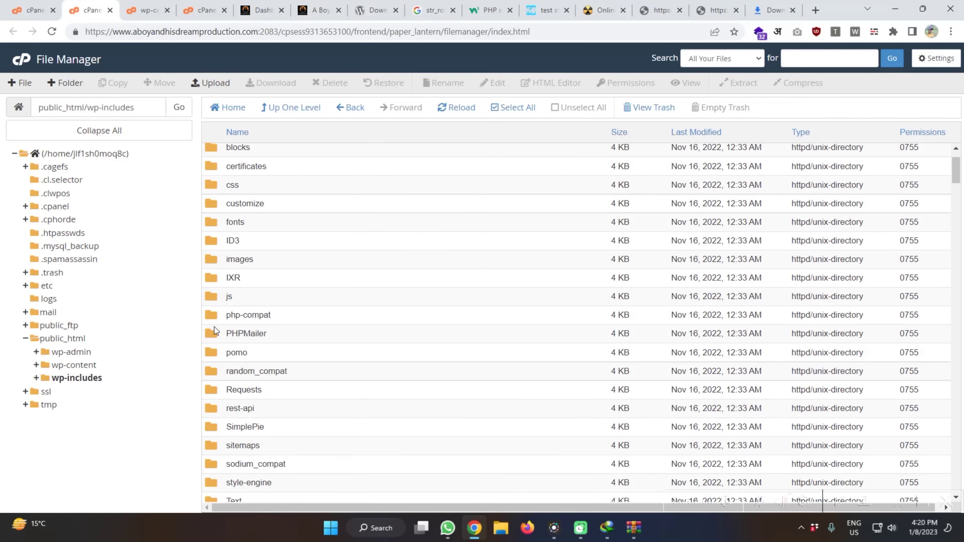
left_click(31, 10)
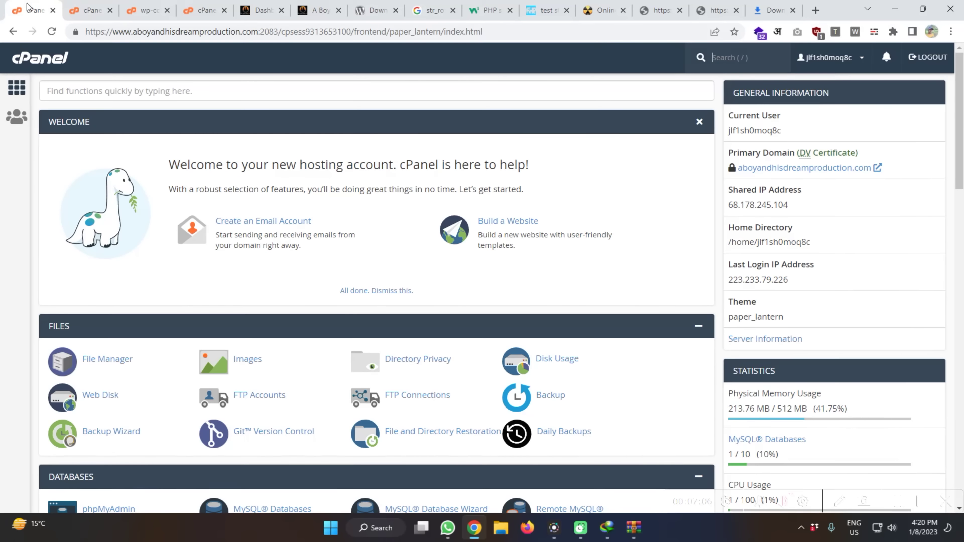
key("ctrl+Tab")
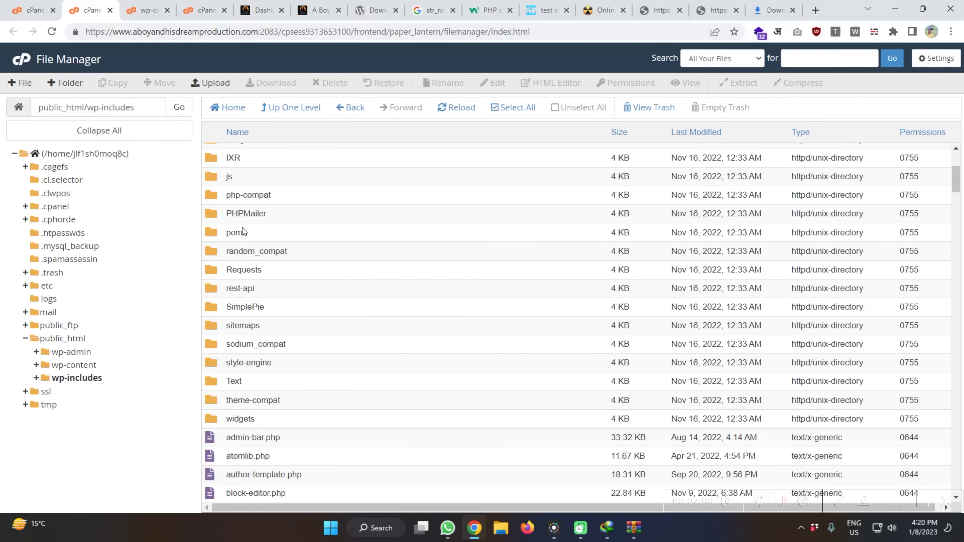
scroll(260, 304, "down", 15)
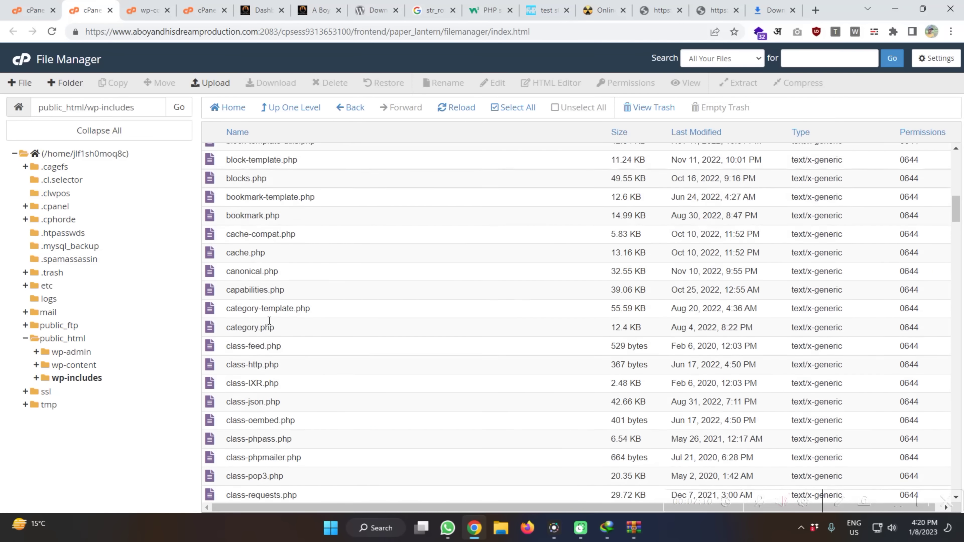
scroll(269, 321, "down", 20)
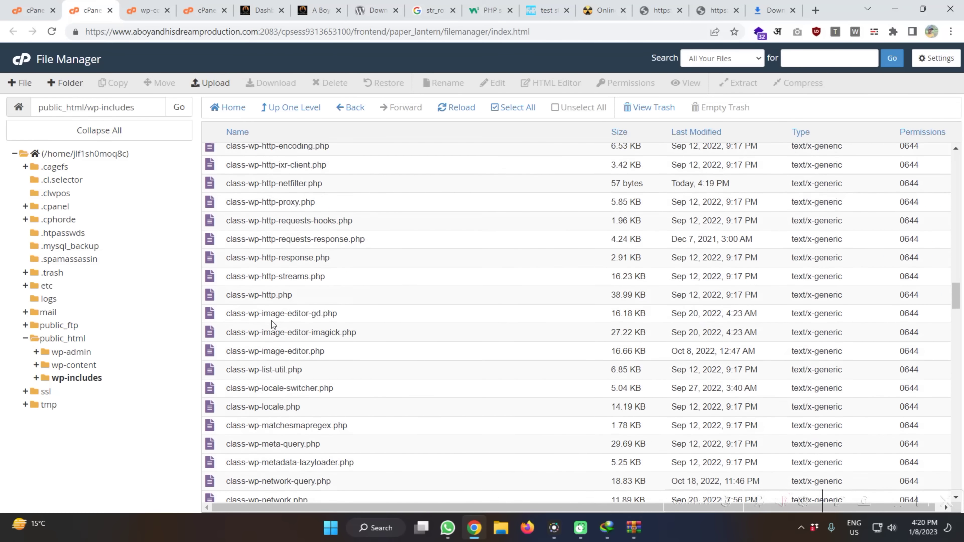
scroll(272, 323, "down", 20)
key("ctrl+f")
type("htt")
key("Return")
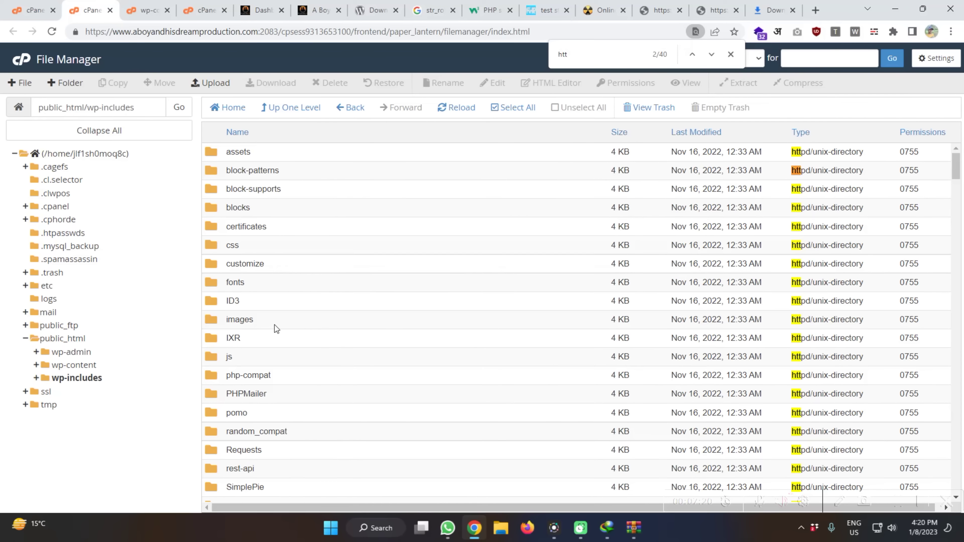
type("in")
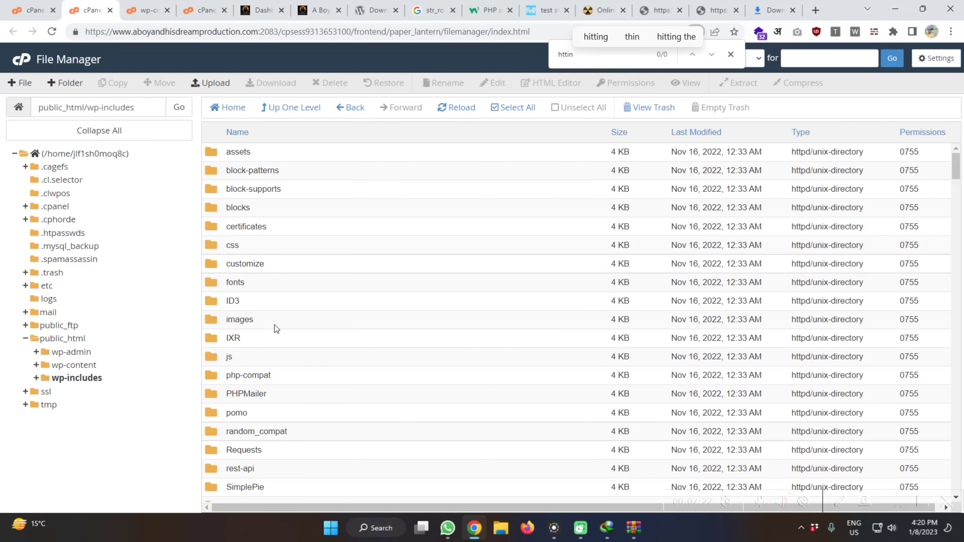
Step: Copy the file name class-wp-http-netfilter.php from the Sucuri integrity list, find it in wp-includes and open the file for editing
left_click(318, 10)
left_click(262, 10)
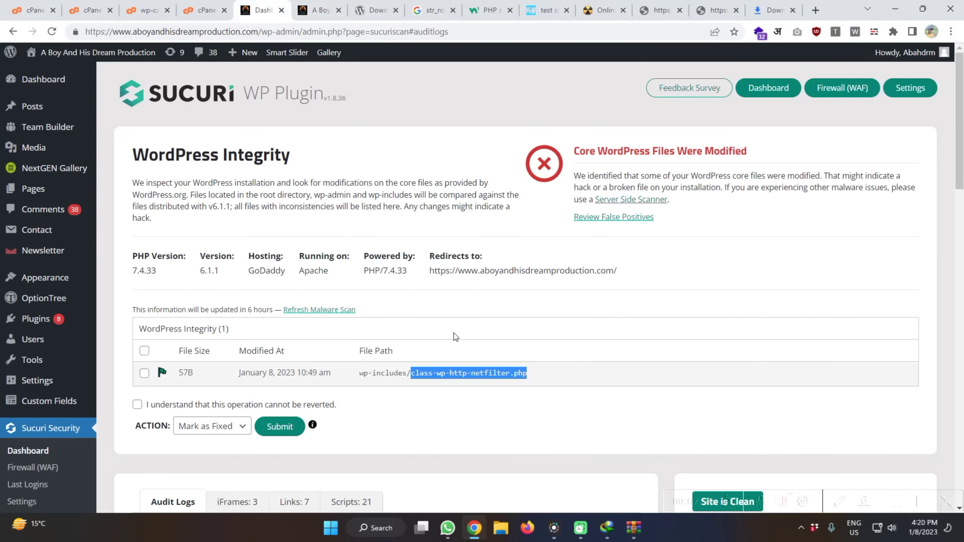
left_click_drag(412, 374, 594, 377)
key("ctrl+c")
left_click(91, 10)
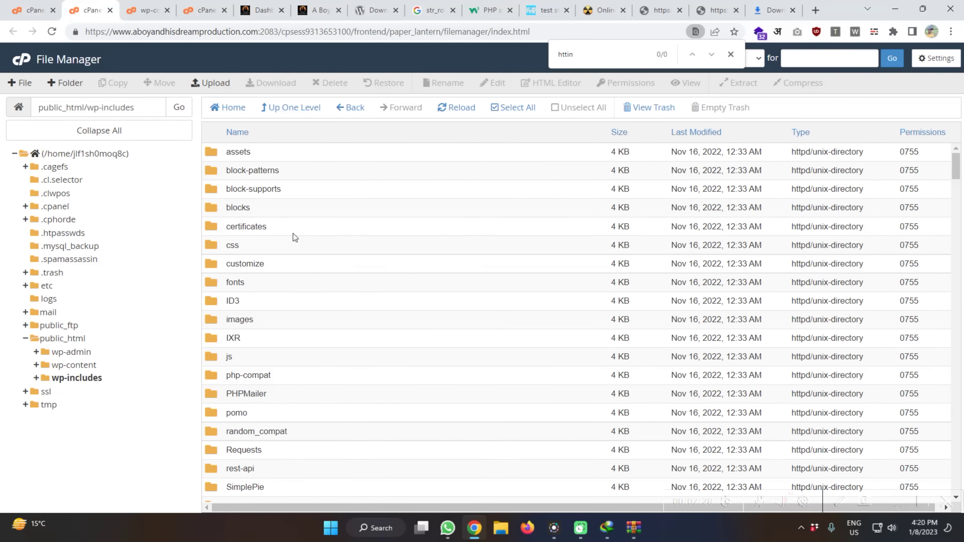
key("ctrl+f")
key("ctrl+v")
left_click(290, 326)
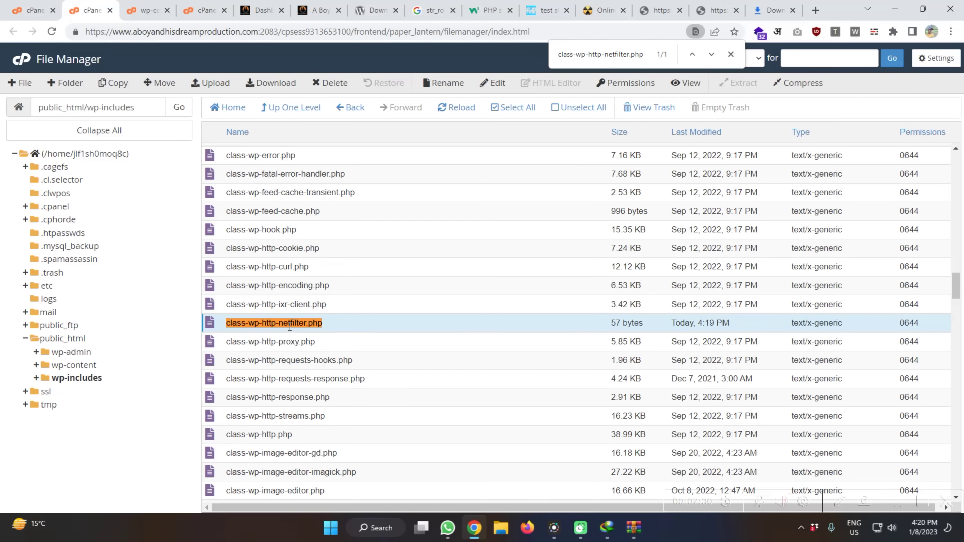
left_click(494, 87)
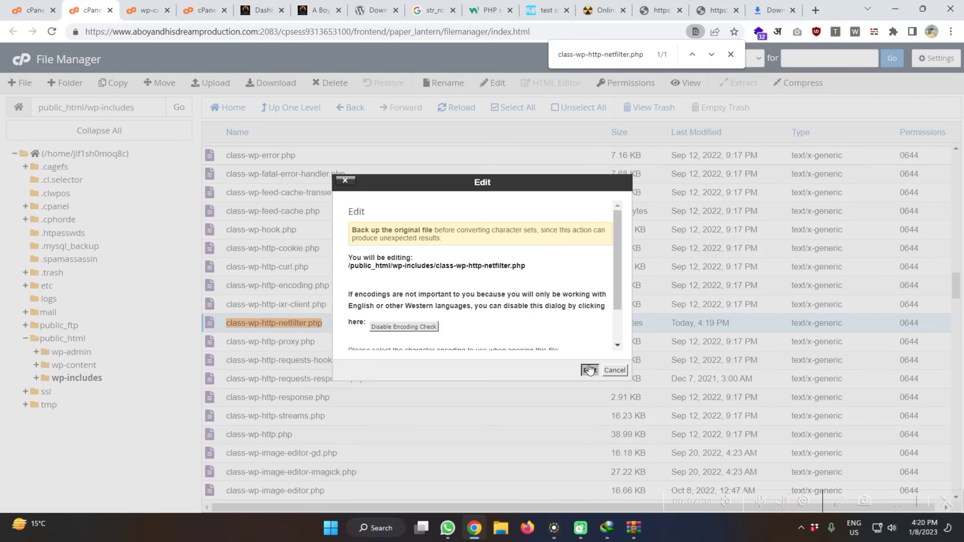
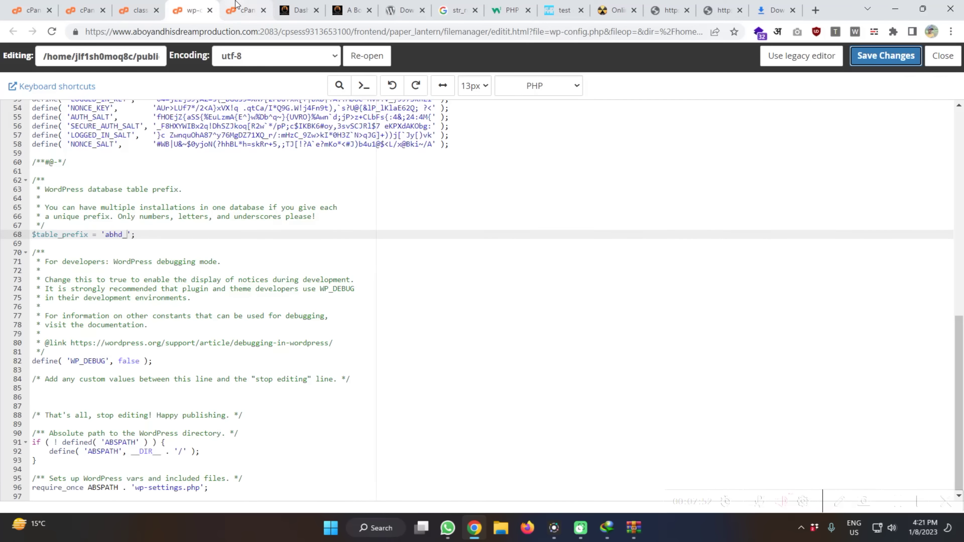
Step: Open the live site's homepage in a new tab and check whether it still redirects
left_click(299, 9)
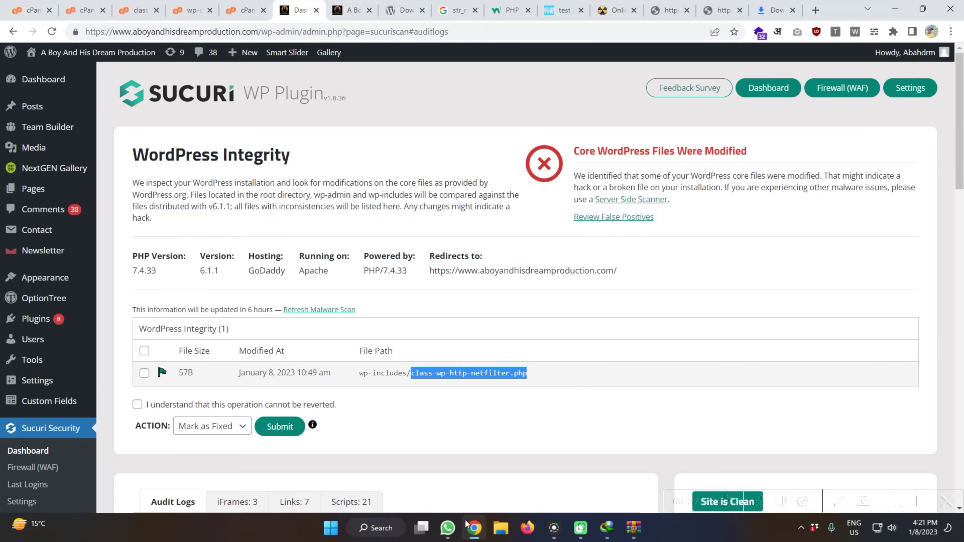
left_click(447, 528)
left_click(463, 205)
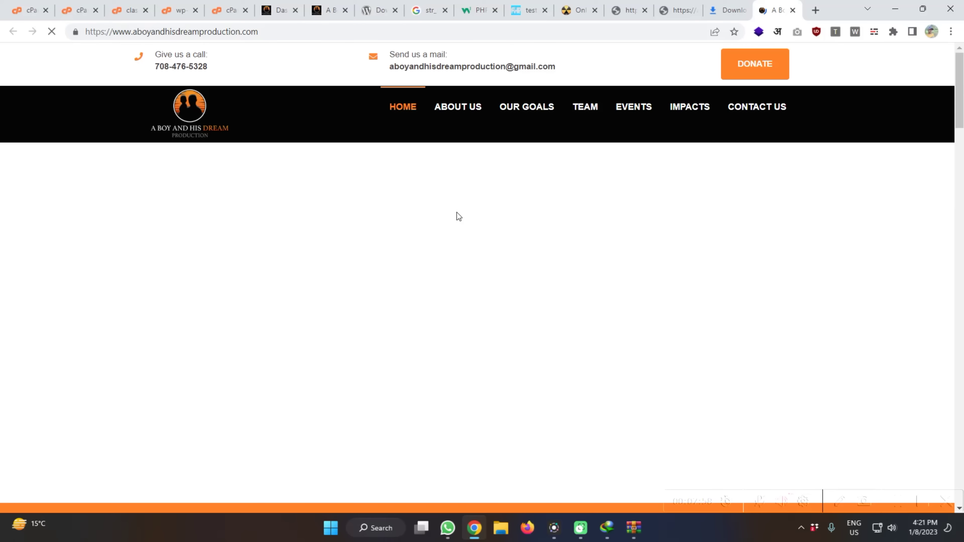
scroll(455, 227, "down", 3)
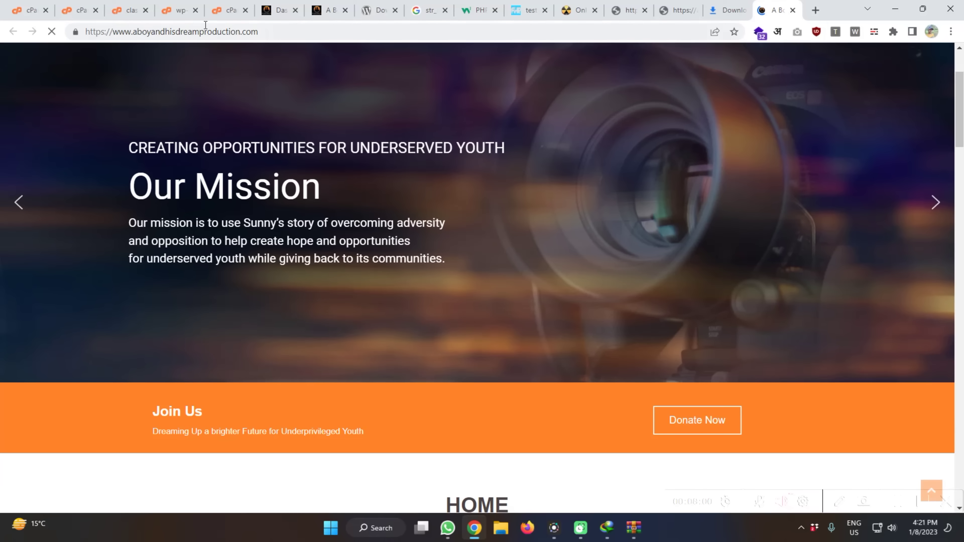
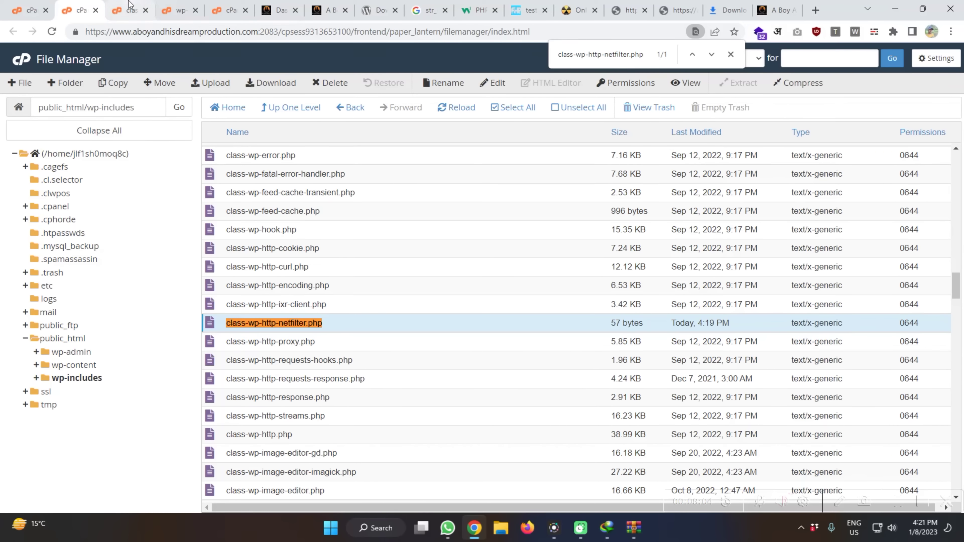
Step: Return to the WordPress admin and open the list of installed themes
left_click(282, 10)
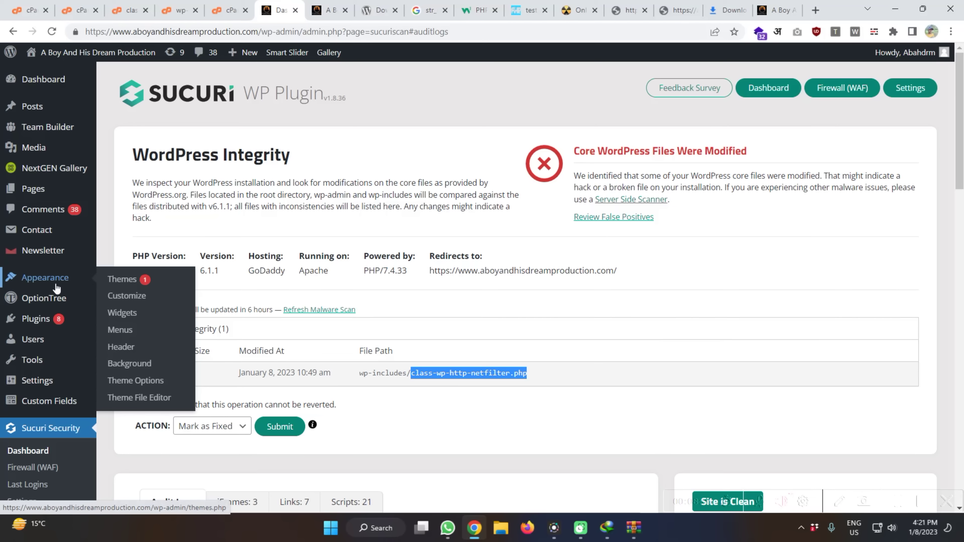
scroll(57, 274, "down", 3)
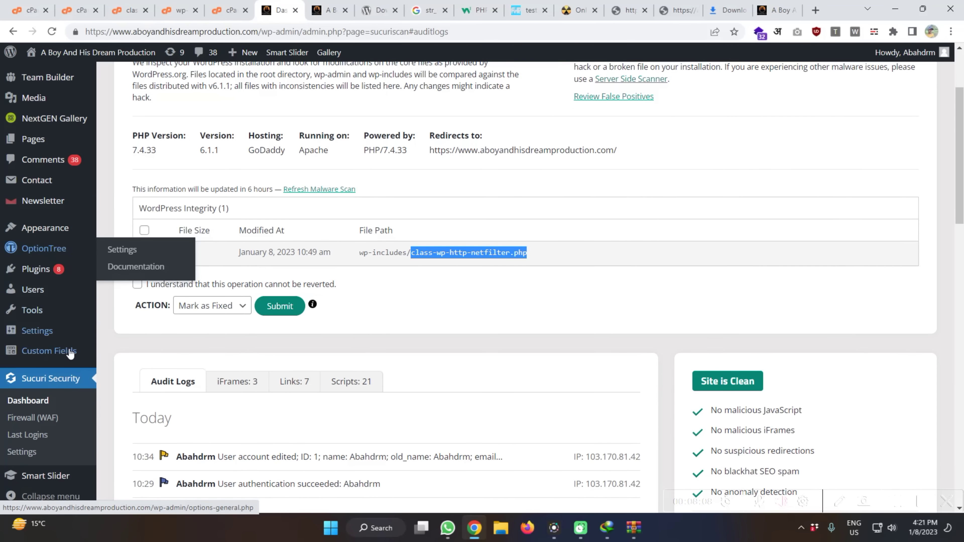
left_click(134, 238)
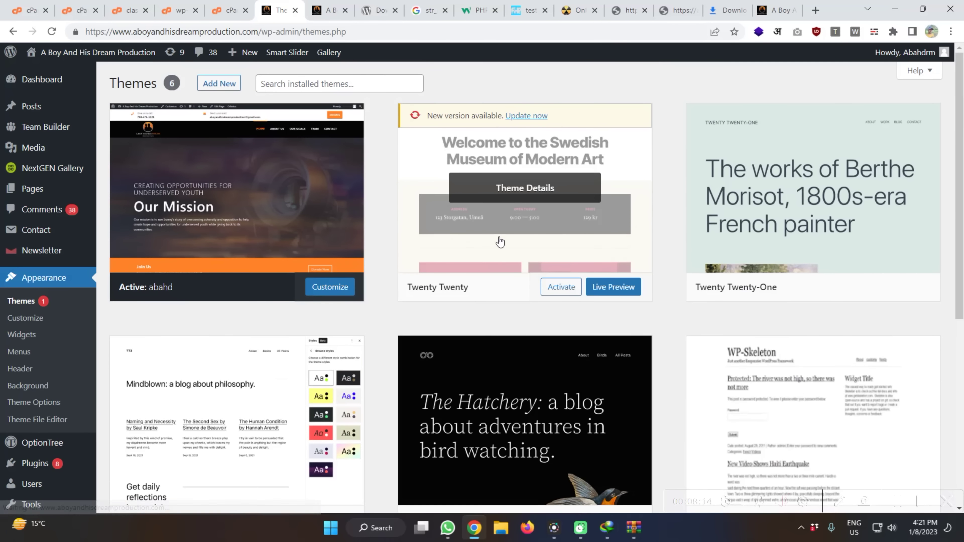
Step: Delete the inactive Twenty Twenty and Twenty Twenty-One themes from the site
left_click(500, 240)
scroll(695, 456, "down", 2)
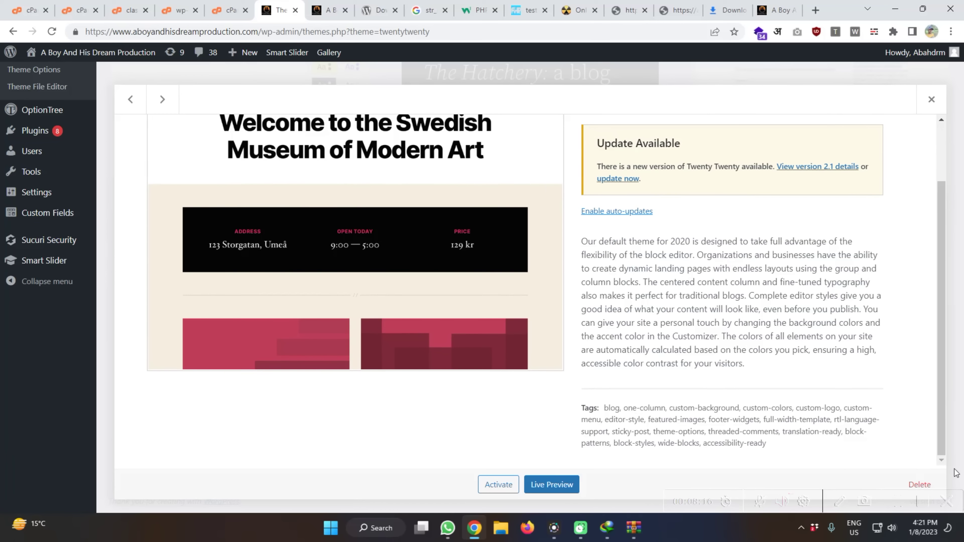
left_click(919, 485)
left_click(532, 127)
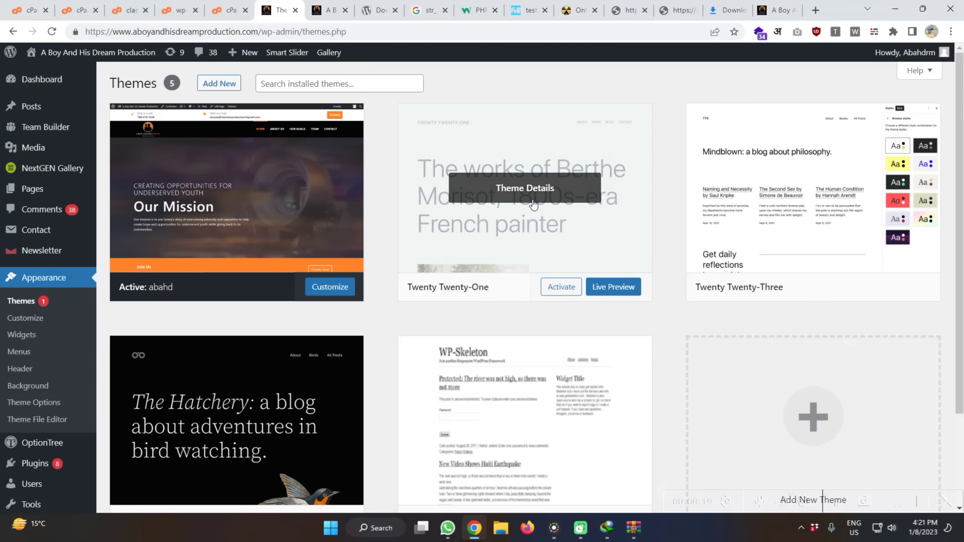
left_click(533, 204)
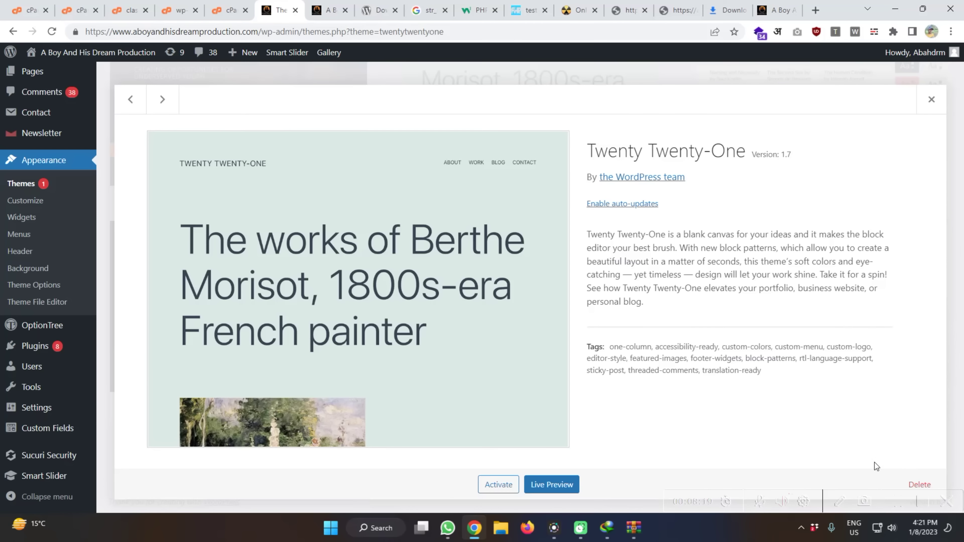
left_click(911, 482)
left_click(538, 118)
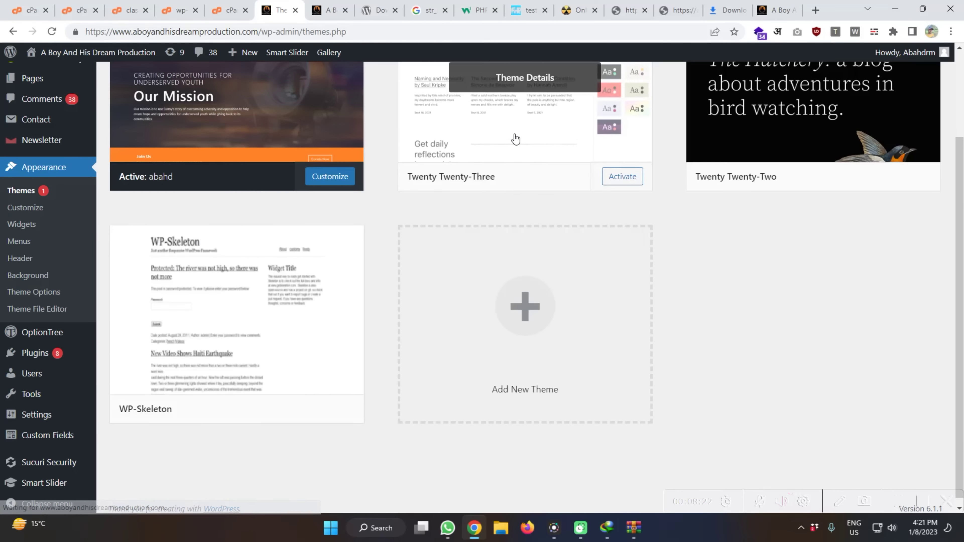
Step: Delete the inactive Twenty Twenty-Three and Twenty Twenty-Two themes from the site
left_click(515, 138)
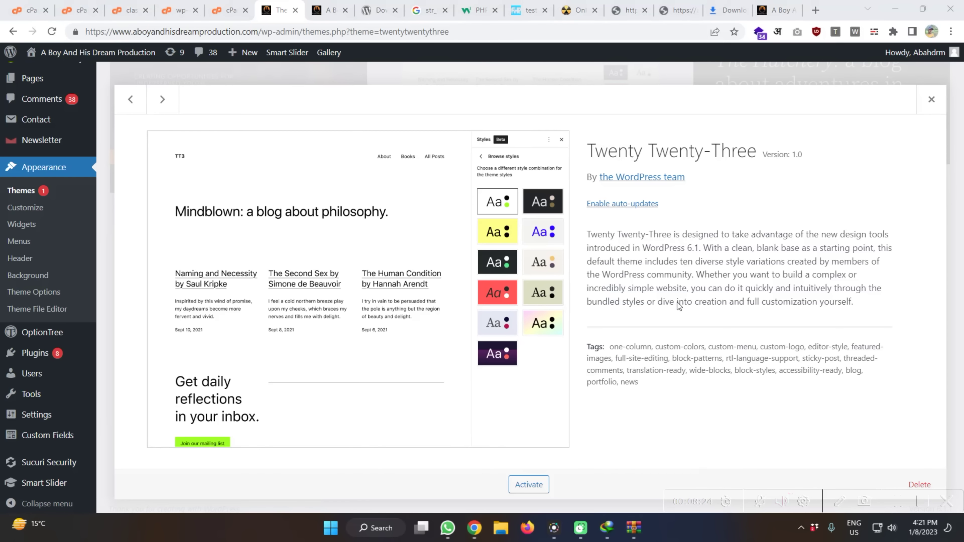
left_click(918, 485)
left_click(537, 121)
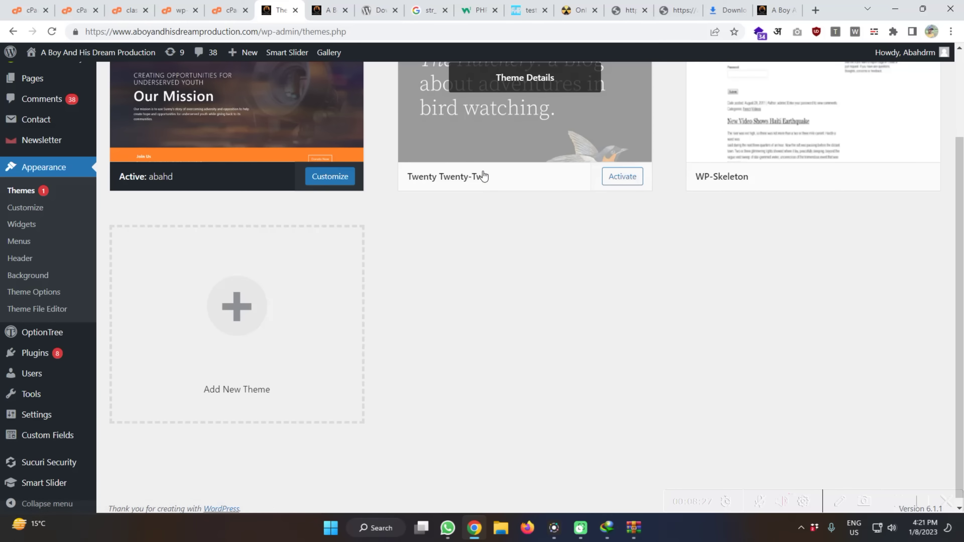
left_click(474, 152)
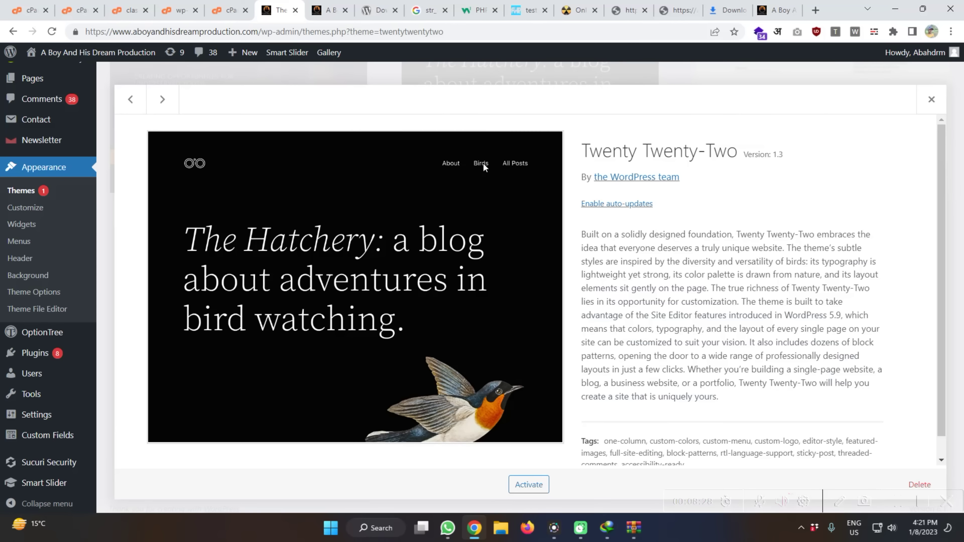
left_click(919, 485)
left_click(531, 120)
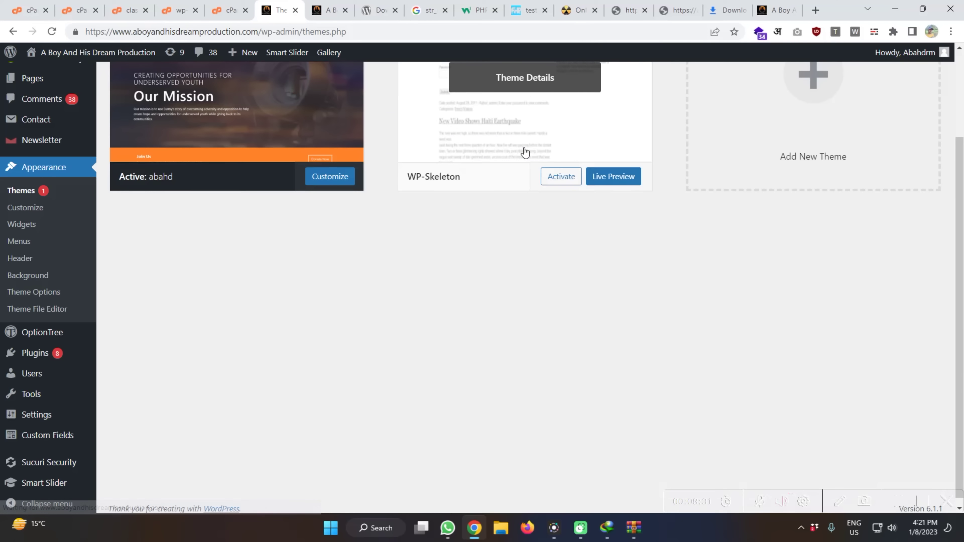
Step: Delete the WP-Skeleton theme, keeping the active abahd theme
left_click(526, 151)
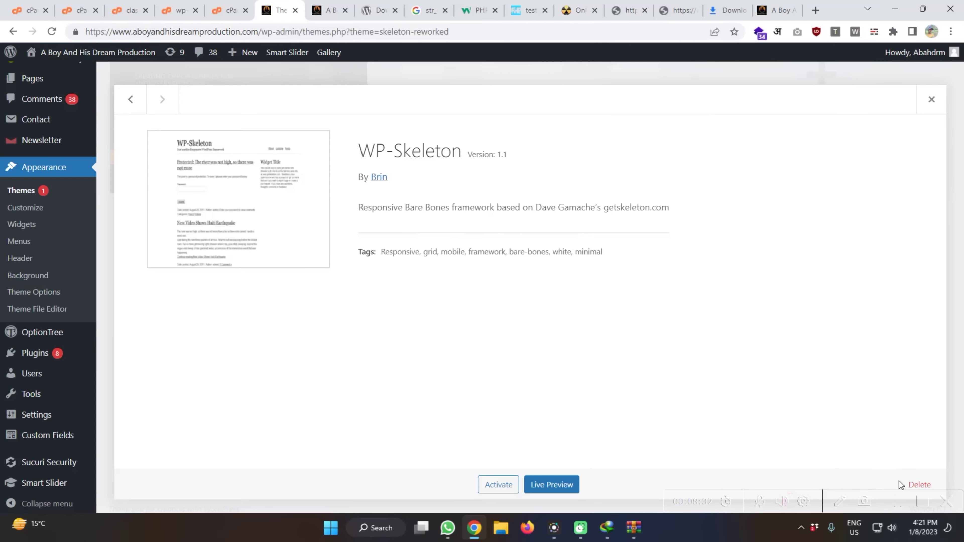
left_click(918, 484)
left_click(535, 122)
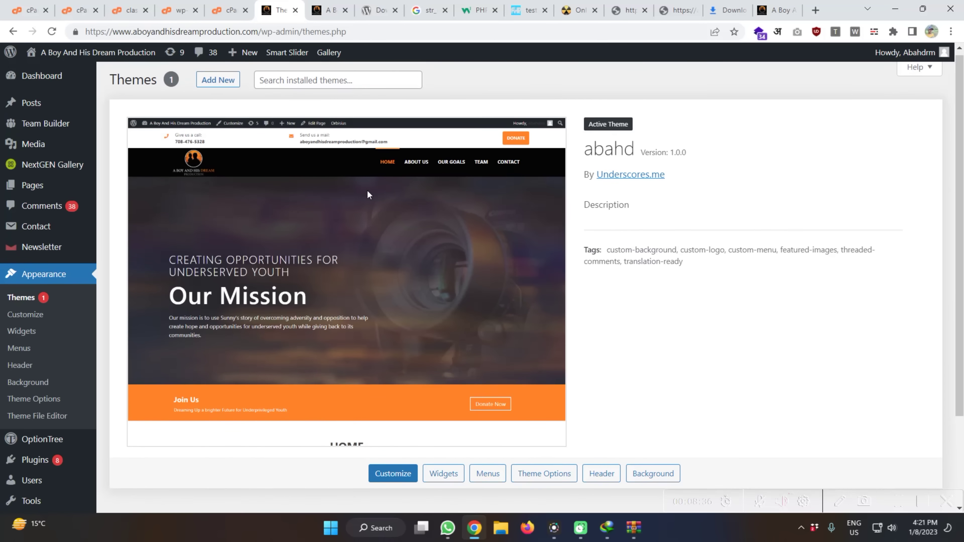
Step: Open the Sucuri Security dashboard and select the file name class-wp-http-netfilter.php in the WordPress Integrity list
scroll(367, 194, "down", 3)
mouse_move(65, 456)
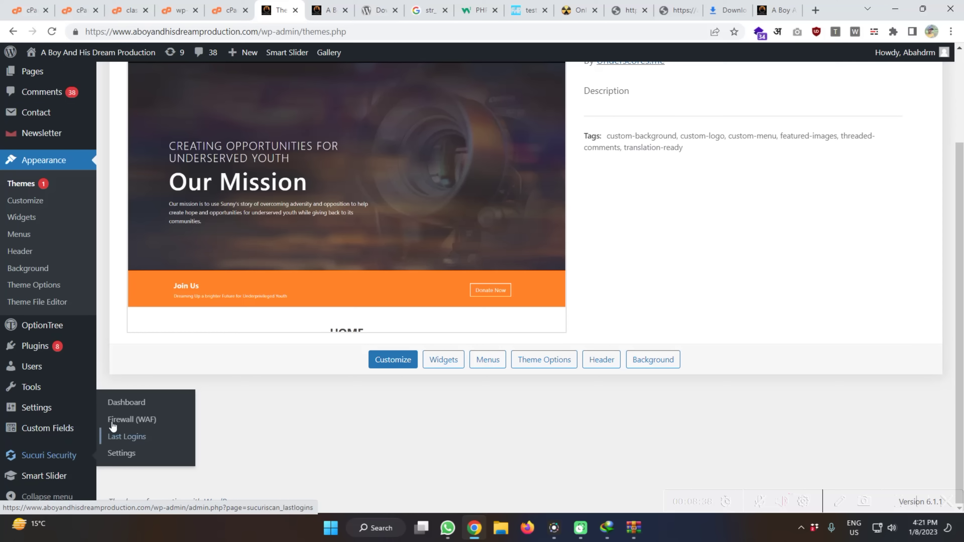
left_click(118, 402)
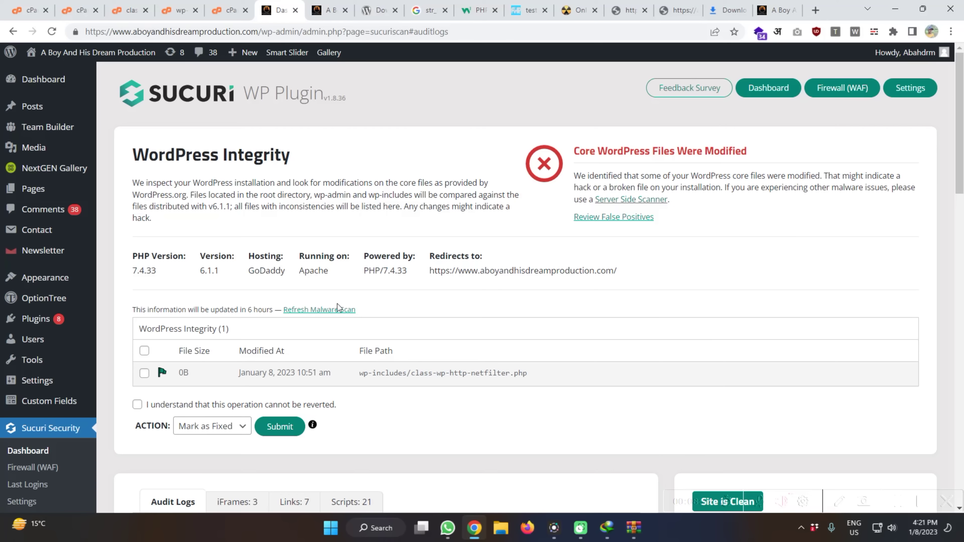
mouse_move(420, 373)
left_mouse_down()
mouse_move(528, 375)
mouse_move(412, 374)
left_mouse_up()
left_click(537, 375)
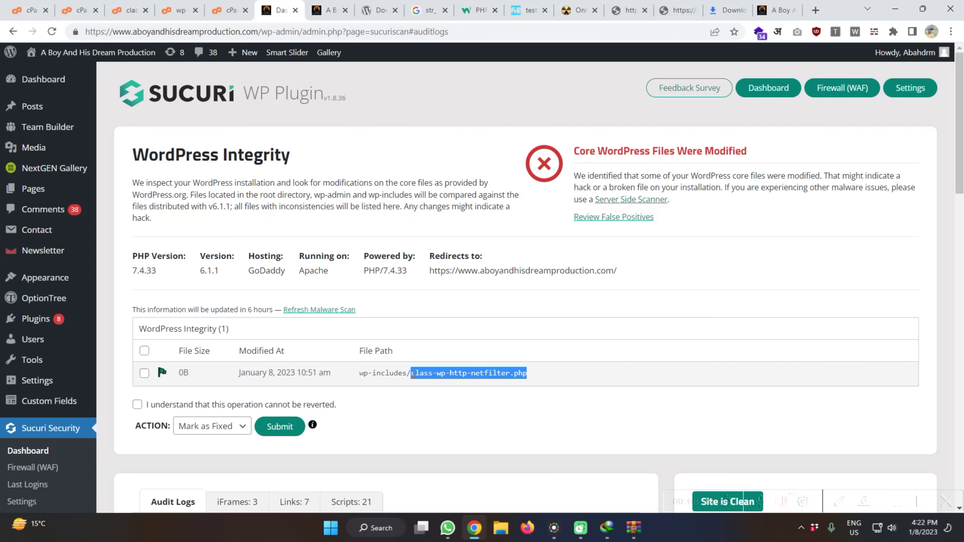
Step: Return to the class-wp-http-netfilter.php editor and reload the file from the server to check its content
left_click(176, 4)
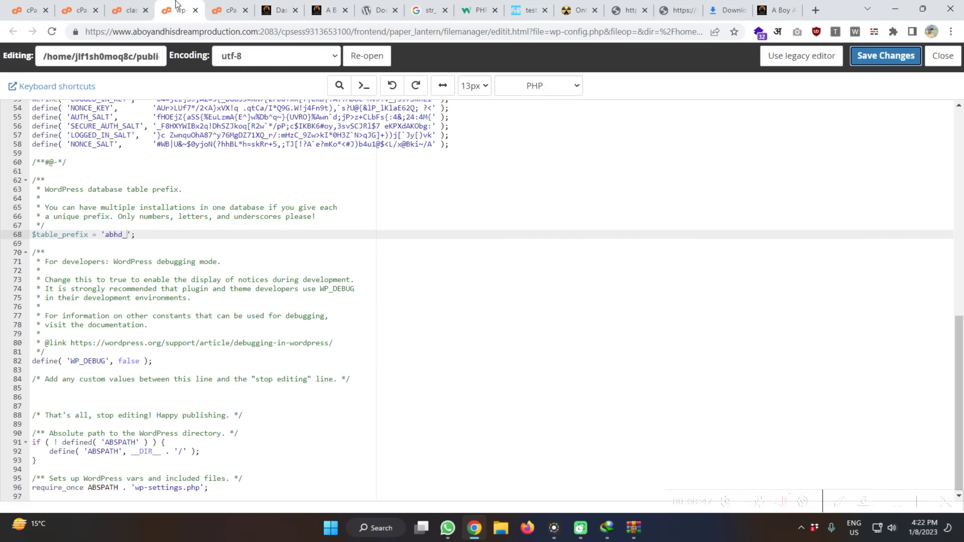
left_click(129, 5)
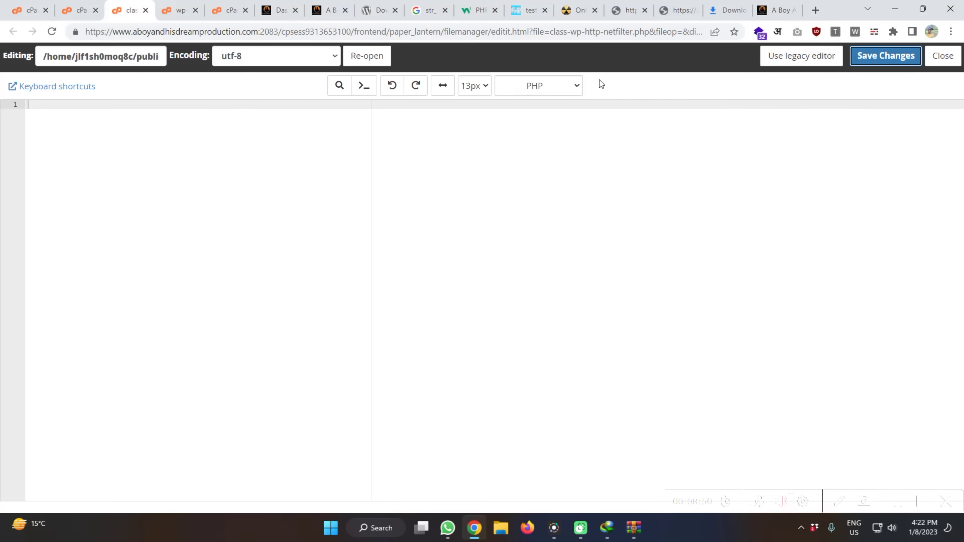
left_click(366, 61)
left_click(539, 111)
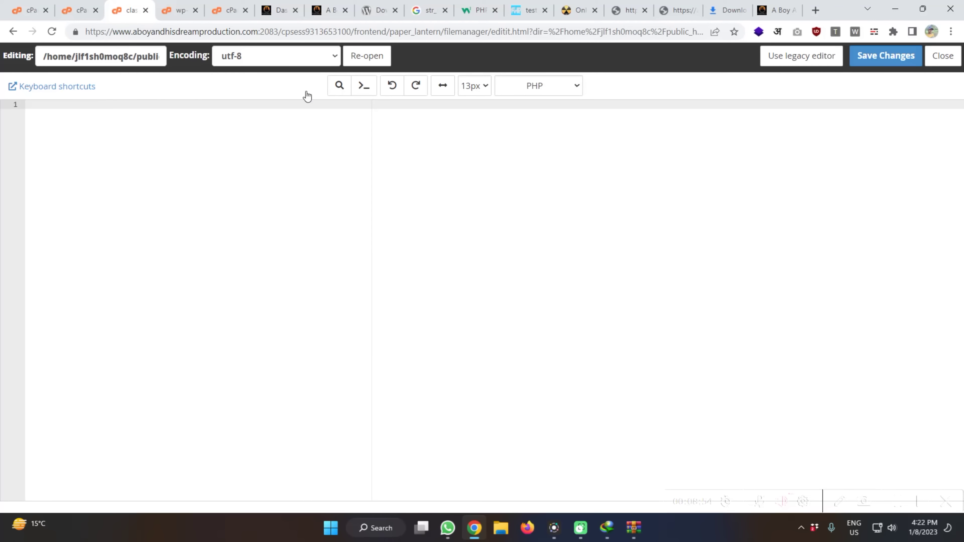
left_click(367, 55)
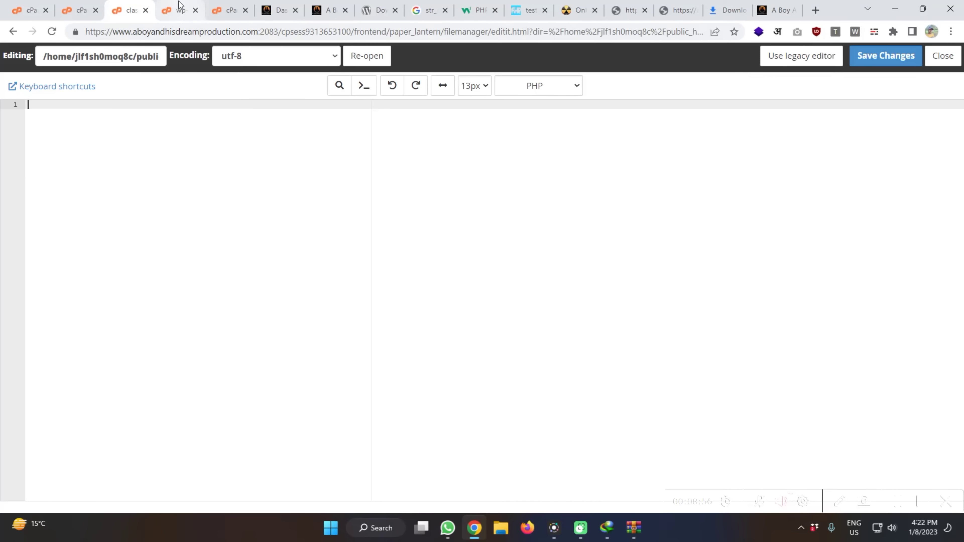
Step: Recheck the flagged file on the Sucuri dashboard, then close the class-wp-http-netfilter.php editor
left_click(180, 5)
left_click(228, 5)
left_click(272, 5)
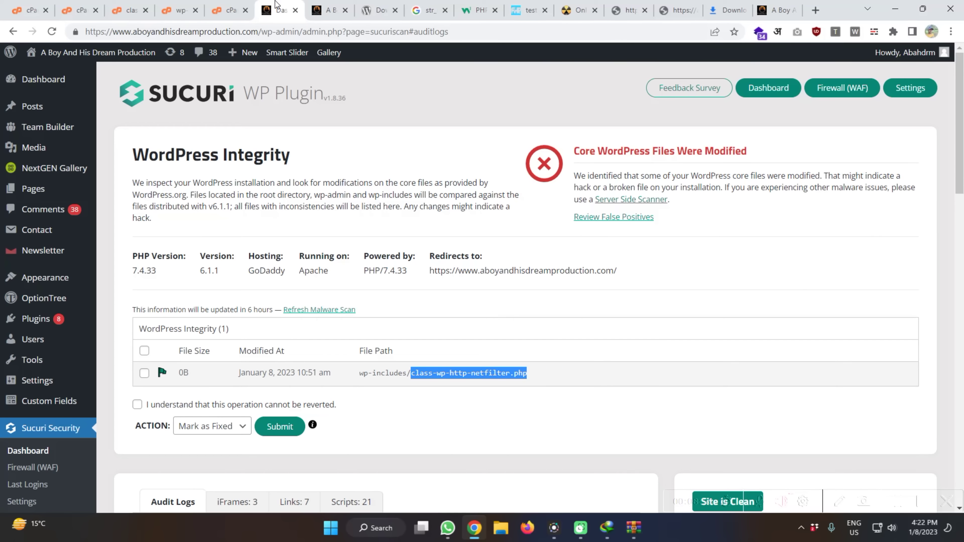
left_click(231, 5)
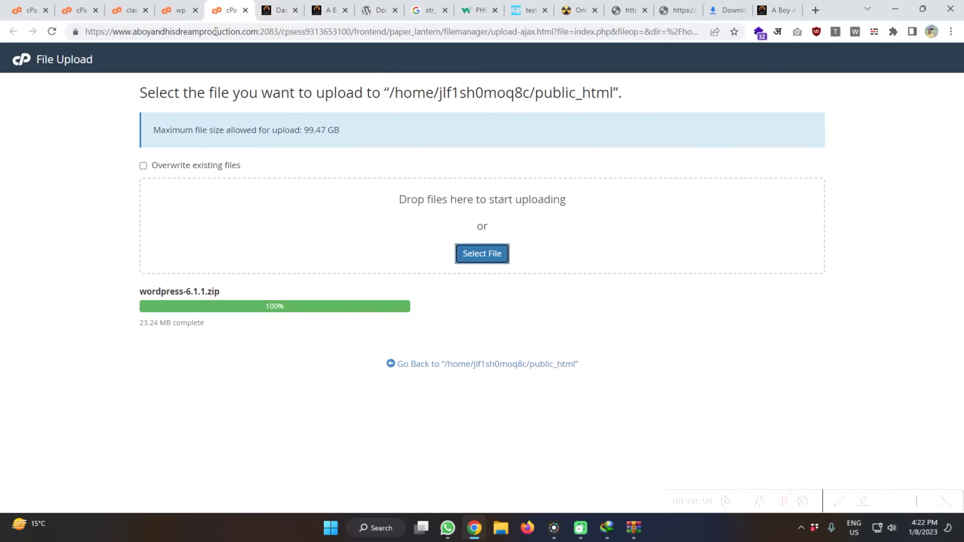
left_click(182, 5)
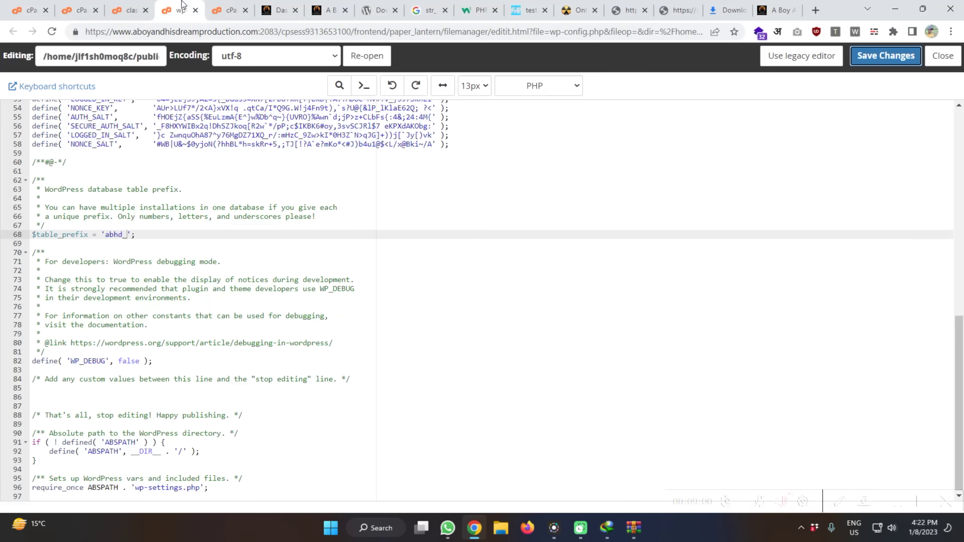
left_click(136, 5)
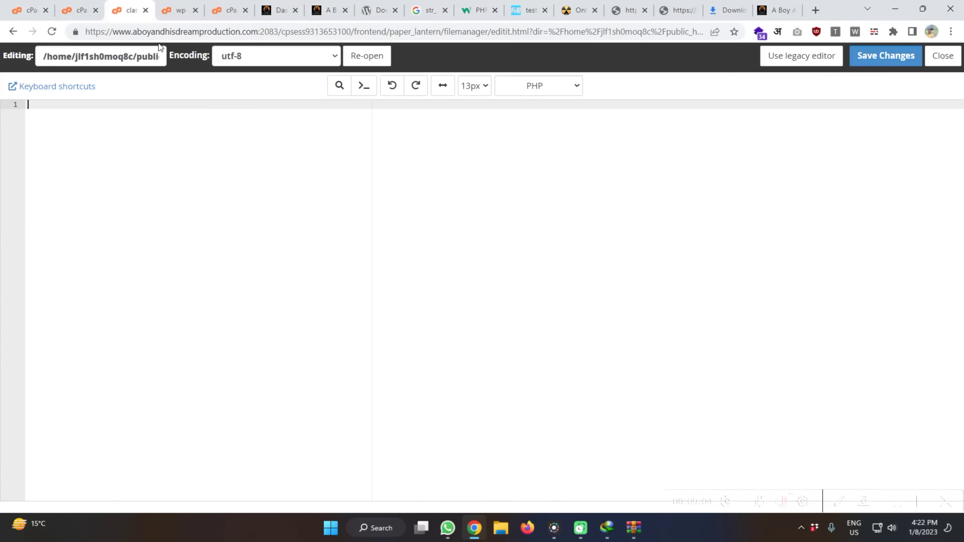
left_click(145, 10)
Step: Return to the cPanel file manager and go from wp-includes to the public_html/wp-content folder
left_click(85, 5)
scroll(277, 272, "up", 6)
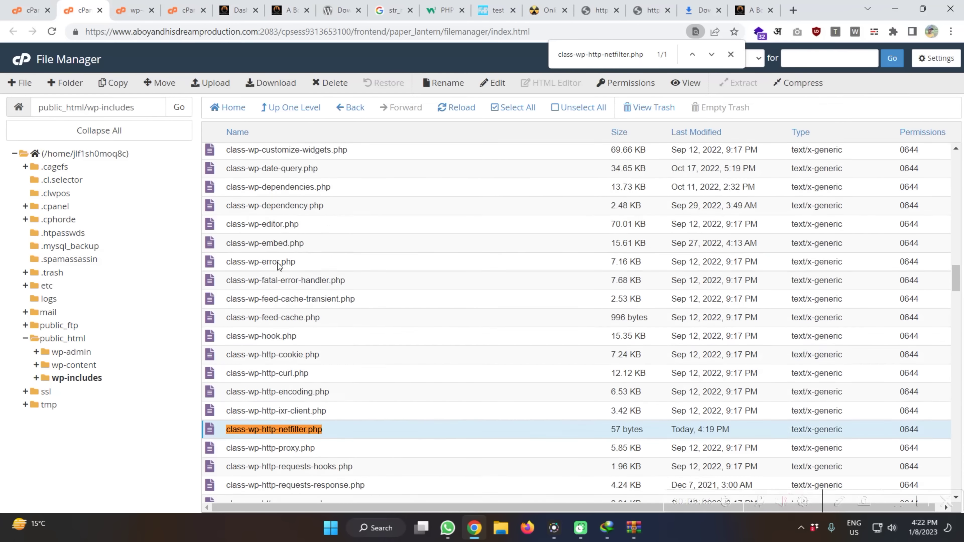
left_click(286, 111)
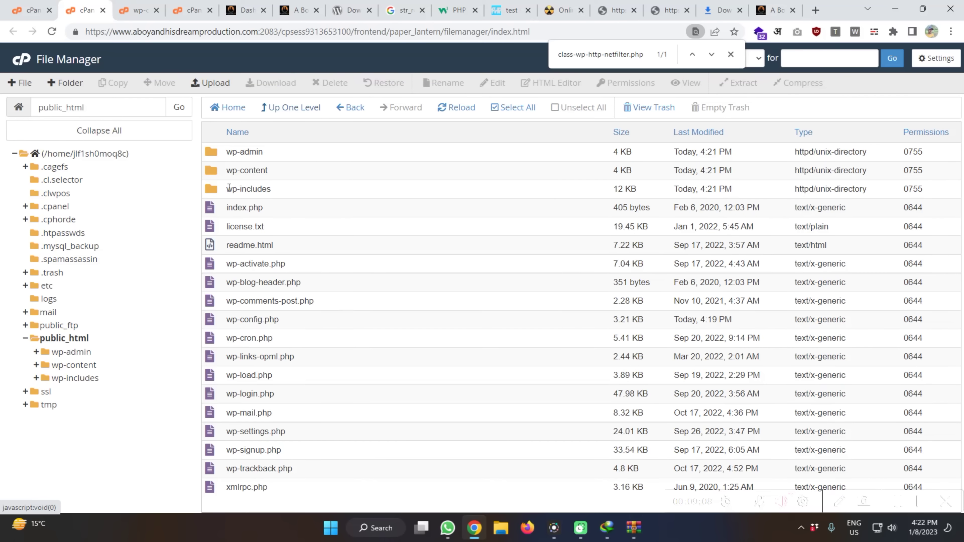
double_click(214, 175)
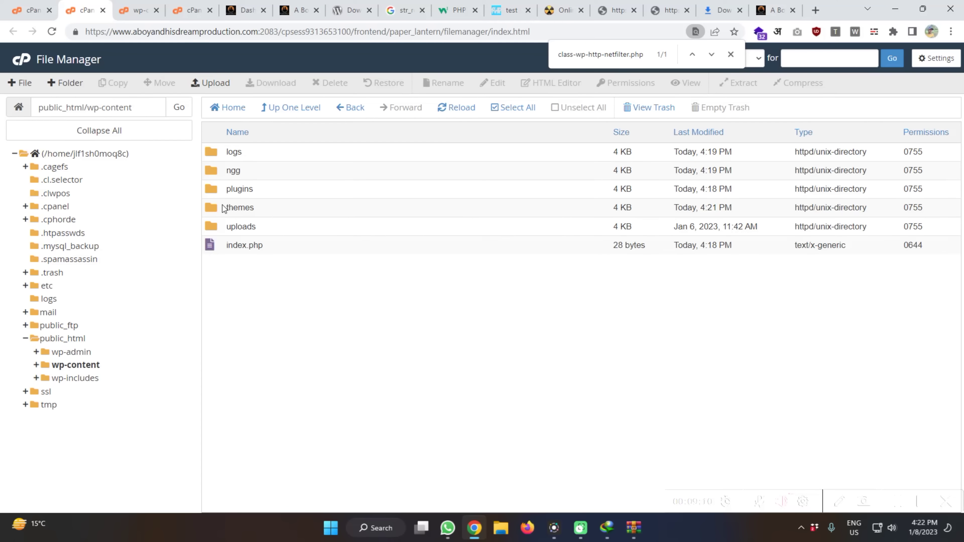
Step: Examine the module folders inside wp-content/ngg/modules
left_click(220, 175)
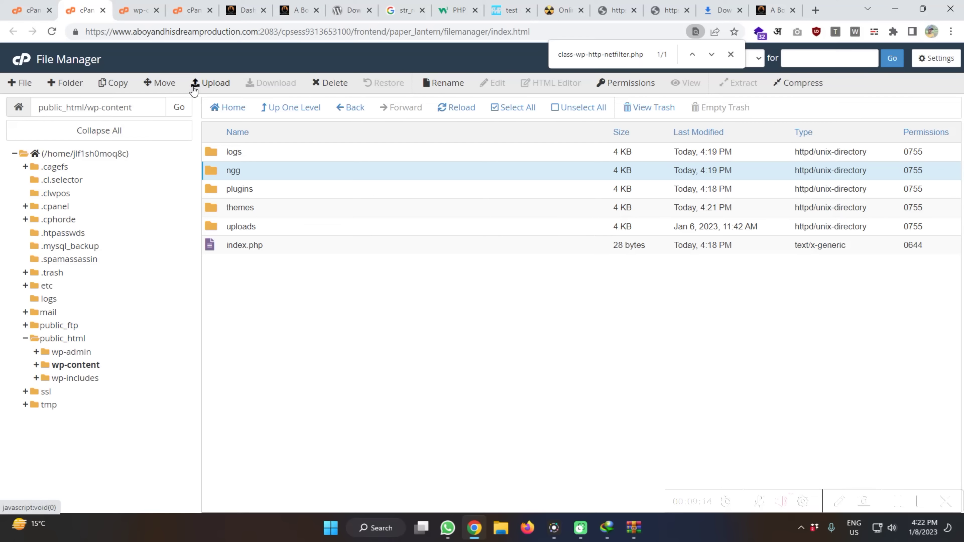
double_click(217, 171)
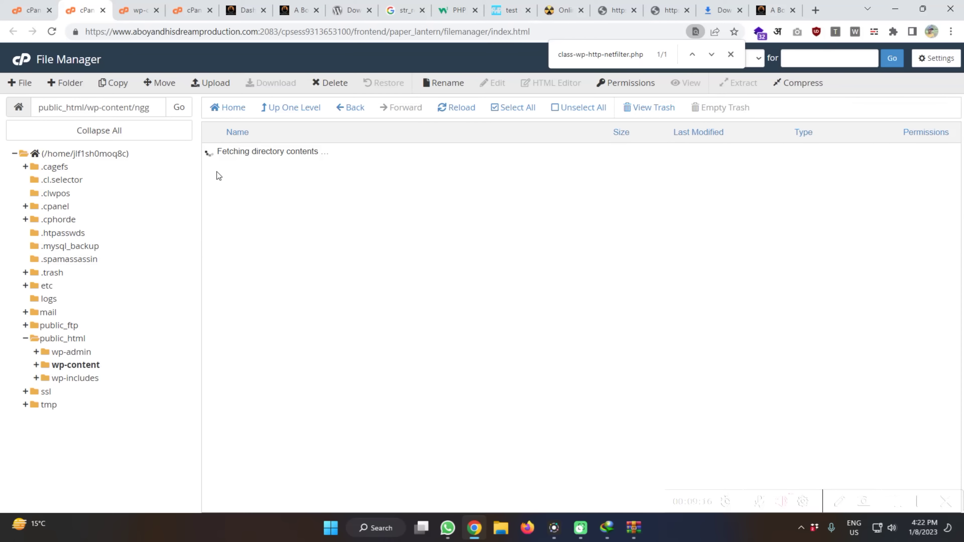
left_click(229, 150)
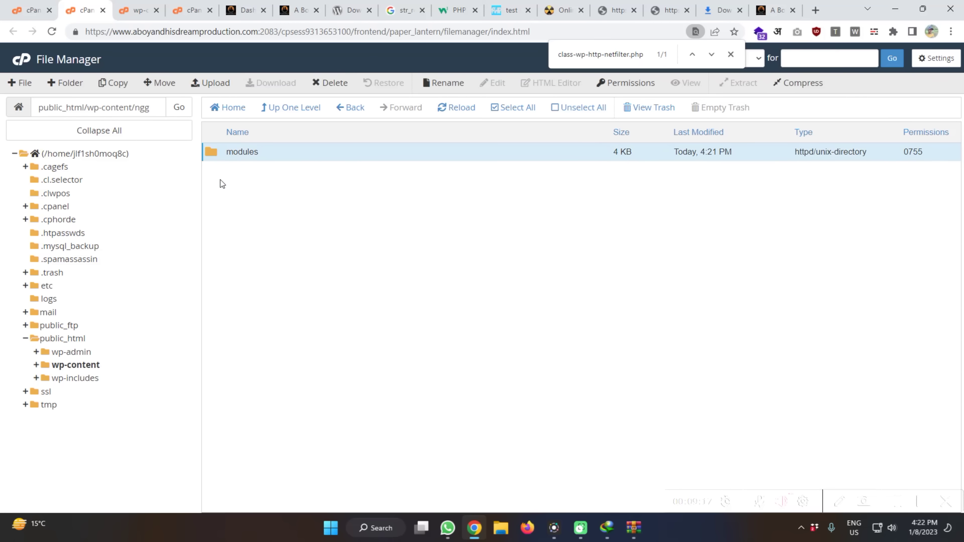
double_click(215, 152)
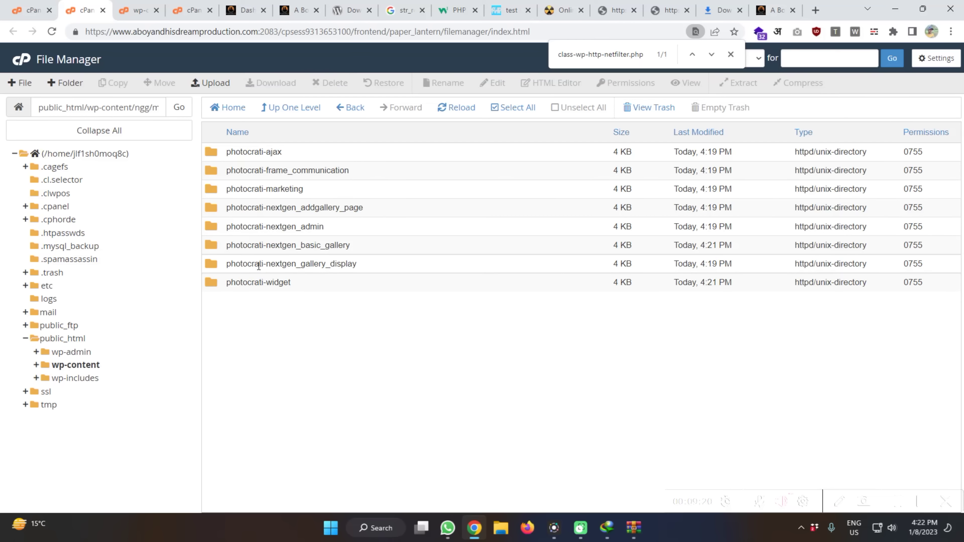
left_click(252, 282)
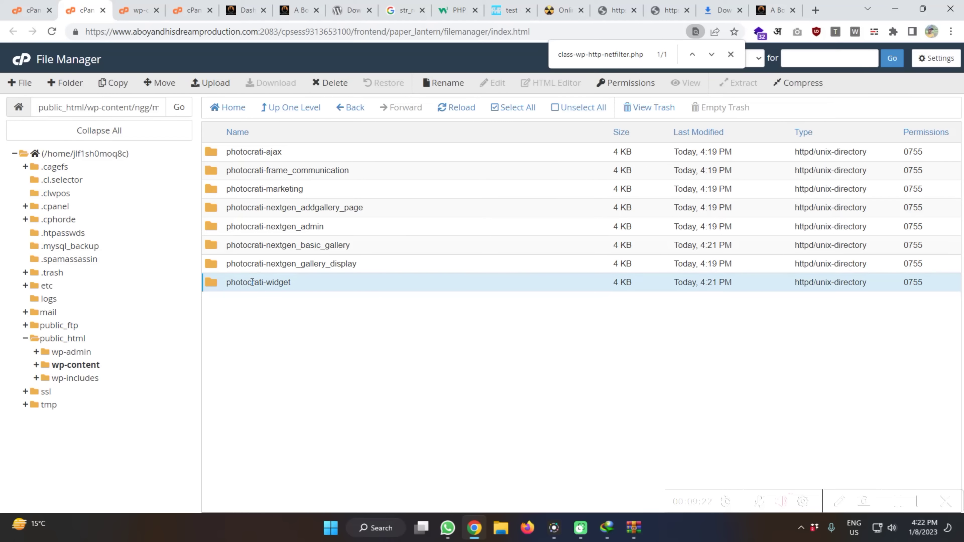
Step: Go back to wp-content and move the ngg folder to the trash
left_click(296, 110)
left_click(296, 110)
left_click(211, 169)
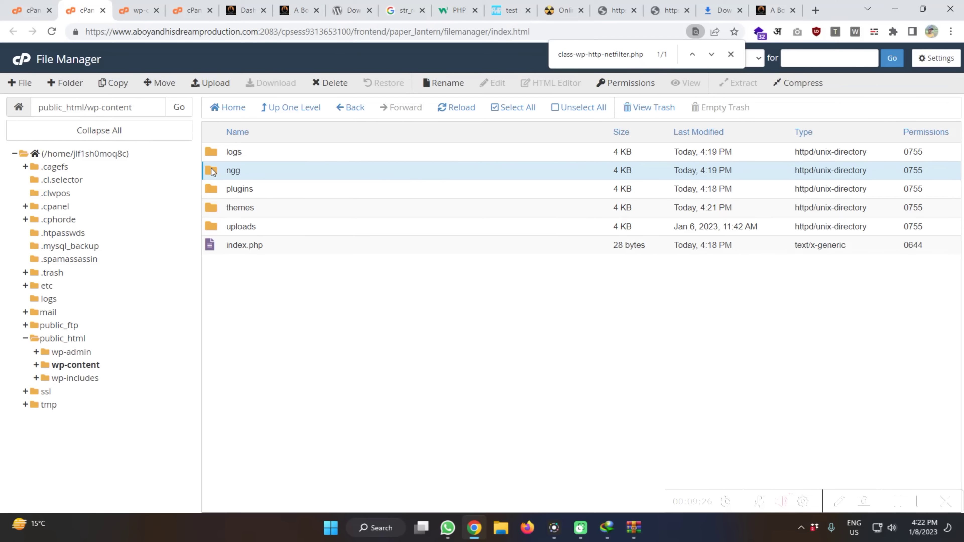
left_click(329, 83)
left_click(584, 318)
Step: Check the contents of the logs folder and its newsletter subfolder in wp-content
double_click(217, 154)
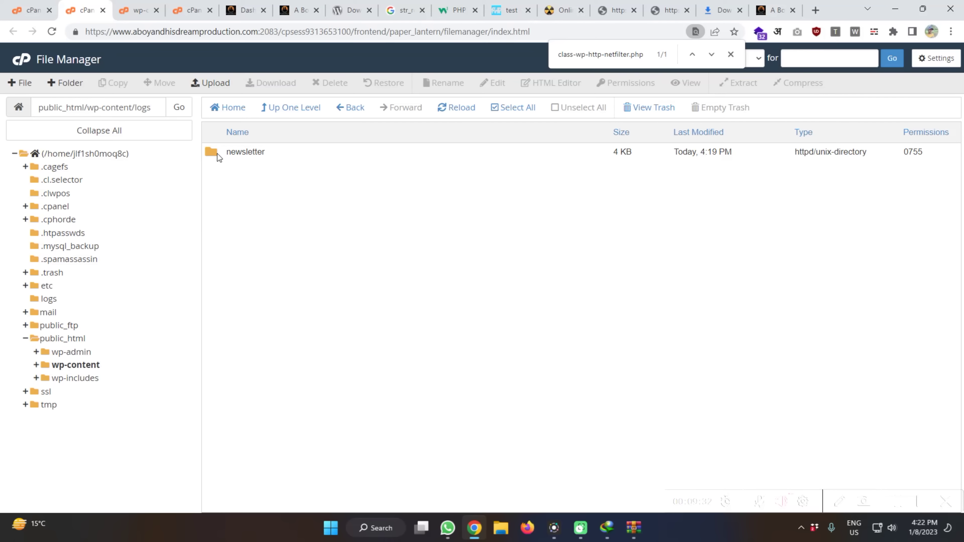
left_click(297, 112)
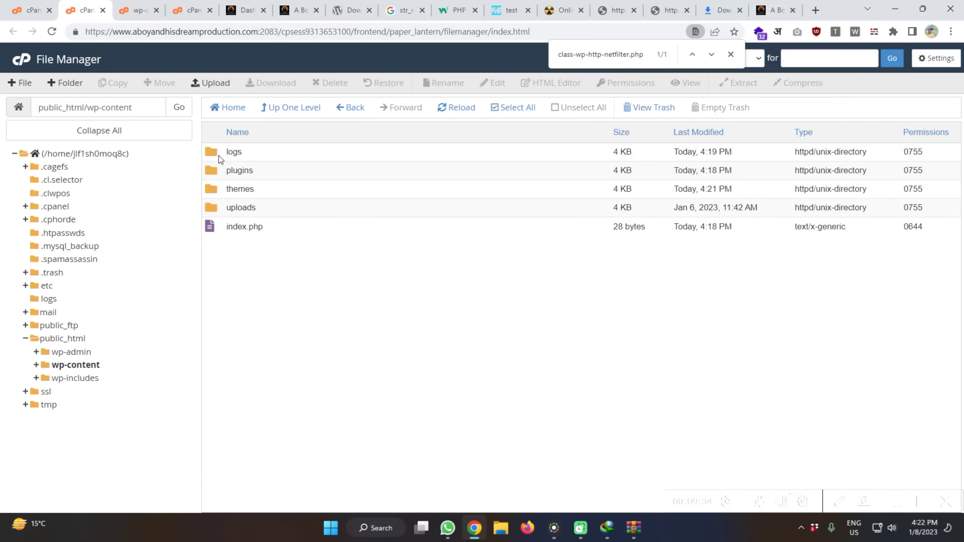
double_click(218, 155)
double_click(219, 153)
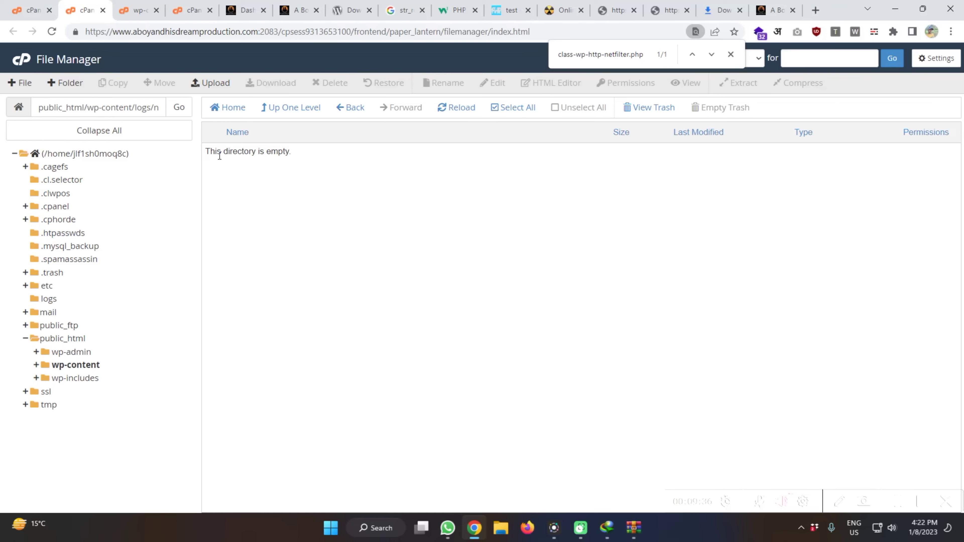
left_click(302, 110)
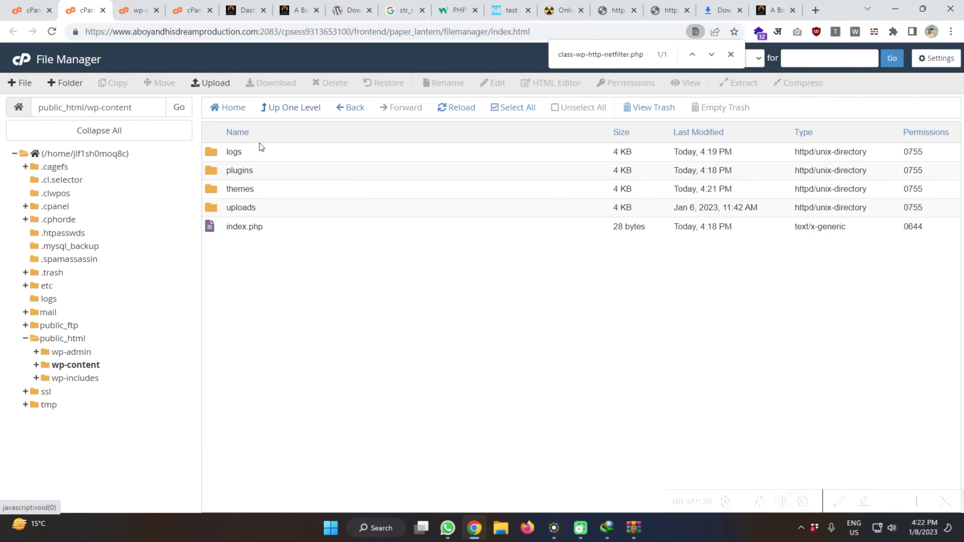
Step: Move the logs folder in wp-content to the trash
left_click(226, 149)
left_click(328, 82)
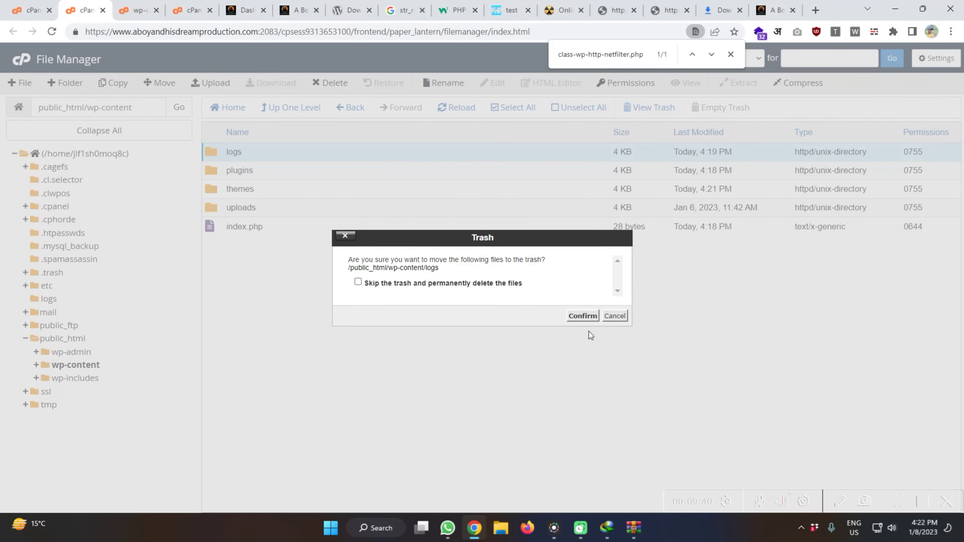
left_click(582, 316)
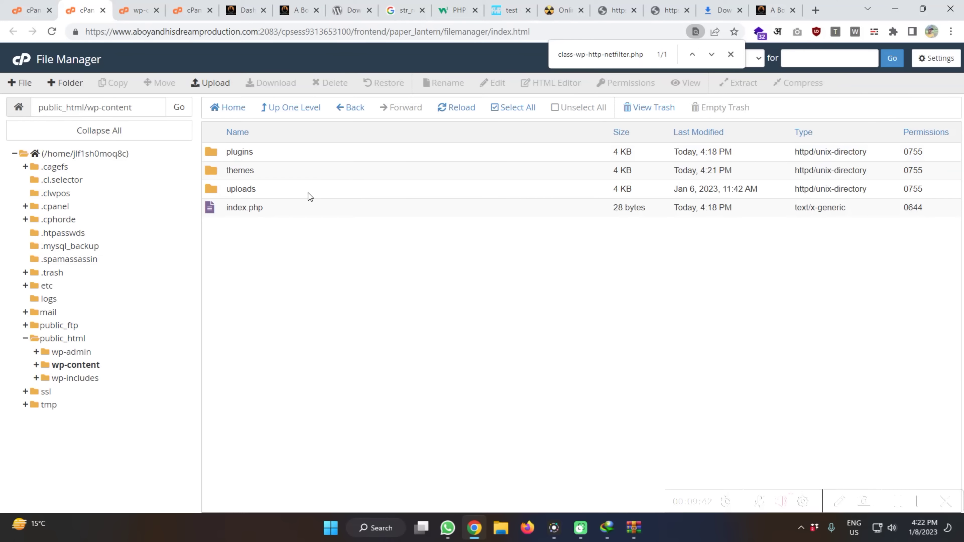
Step: Open the abahd theme folder inside wp-content/themes
double_click(222, 174)
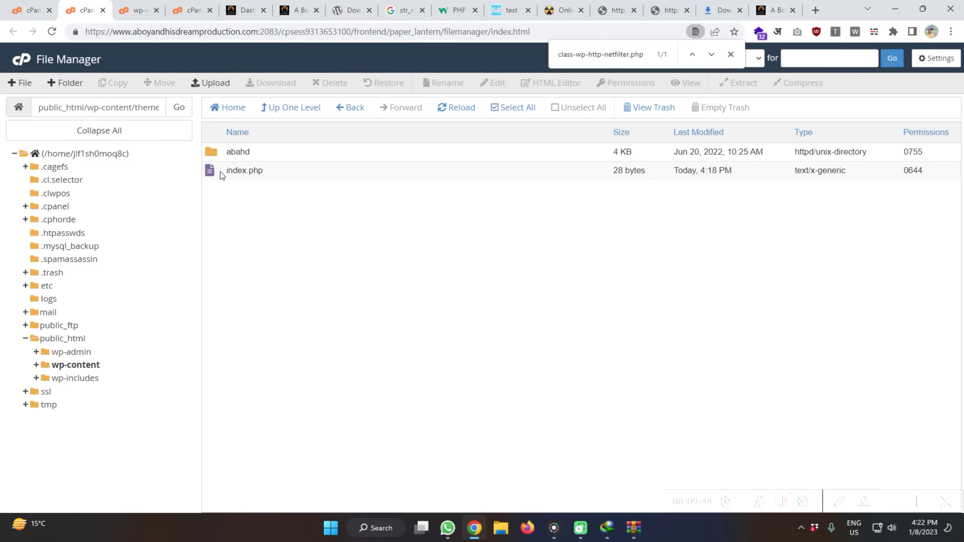
double_click(218, 151)
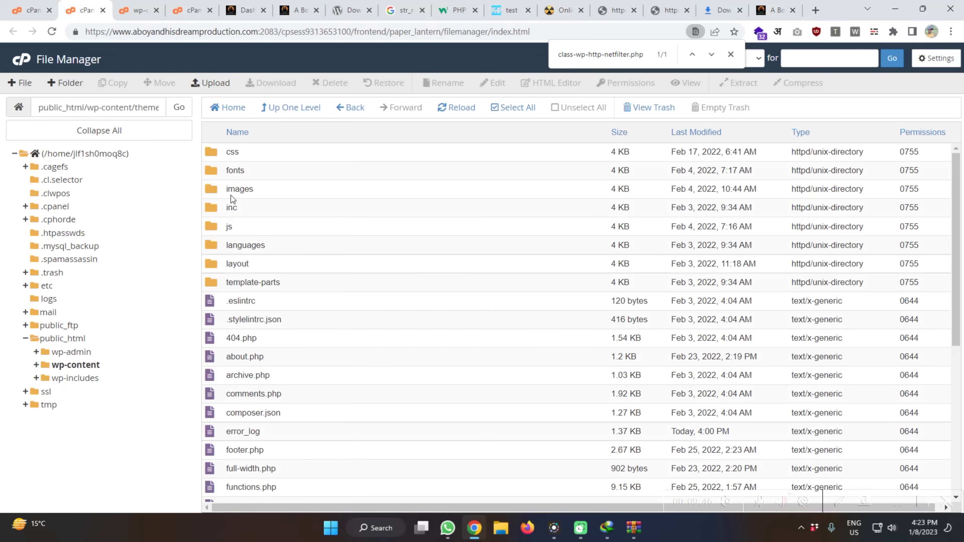
Step: Open the theme's .eslintrc file in the editor, inspect its contents for injected code, and close it
scroll(249, 284, "down", 2)
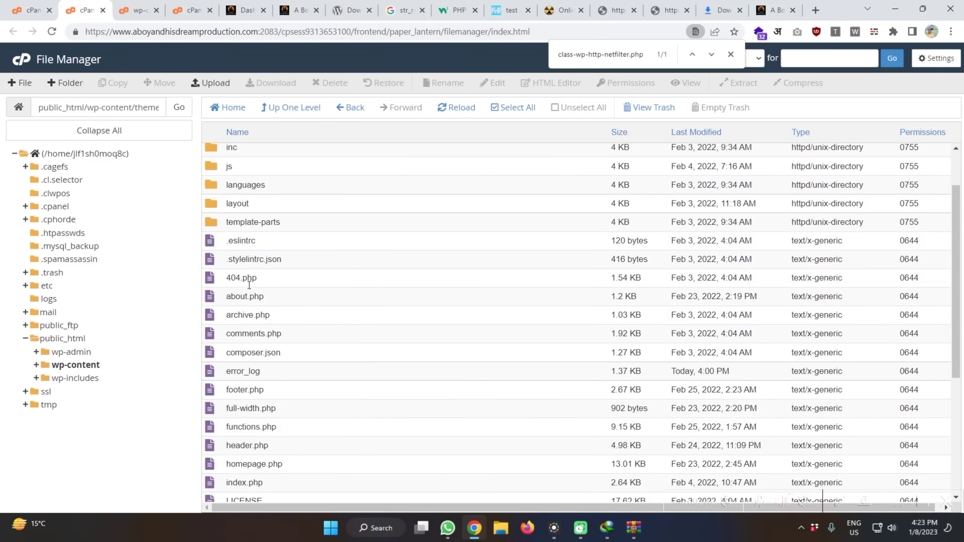
left_click(238, 242)
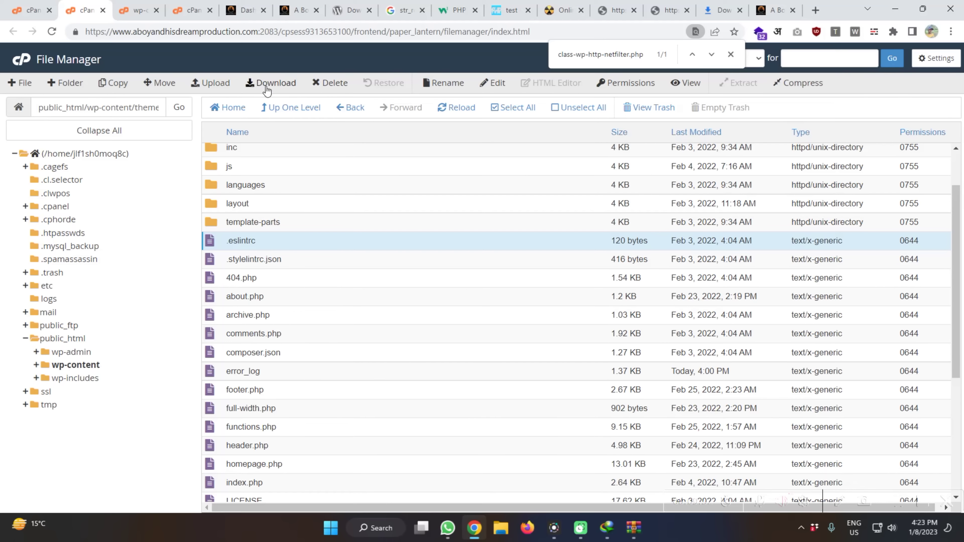
left_click(494, 82)
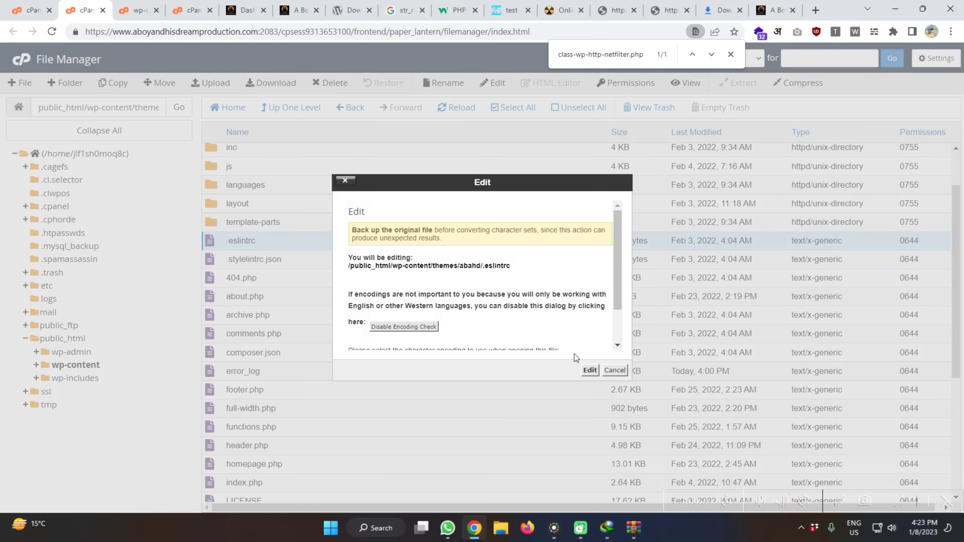
left_click(588, 371)
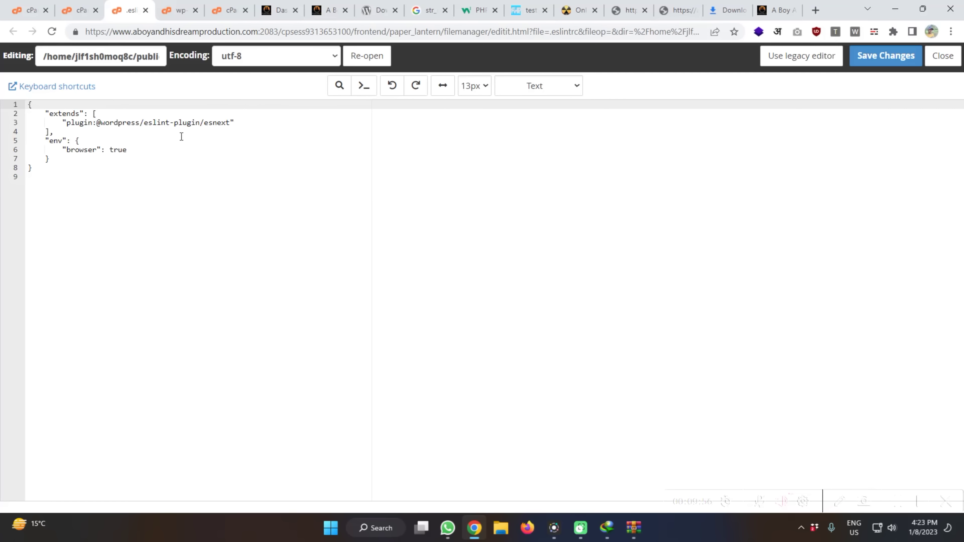
middle_click(130, 7)
Step: Open the theme's .stylelintrc.json file in the editor, inspect its contents for injected code, and close it
left_click(223, 261)
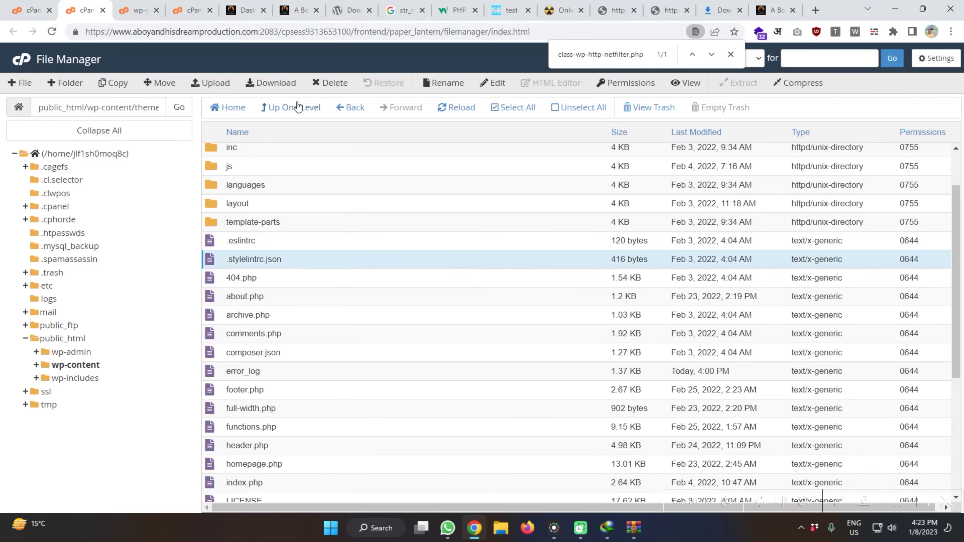
left_click(504, 84)
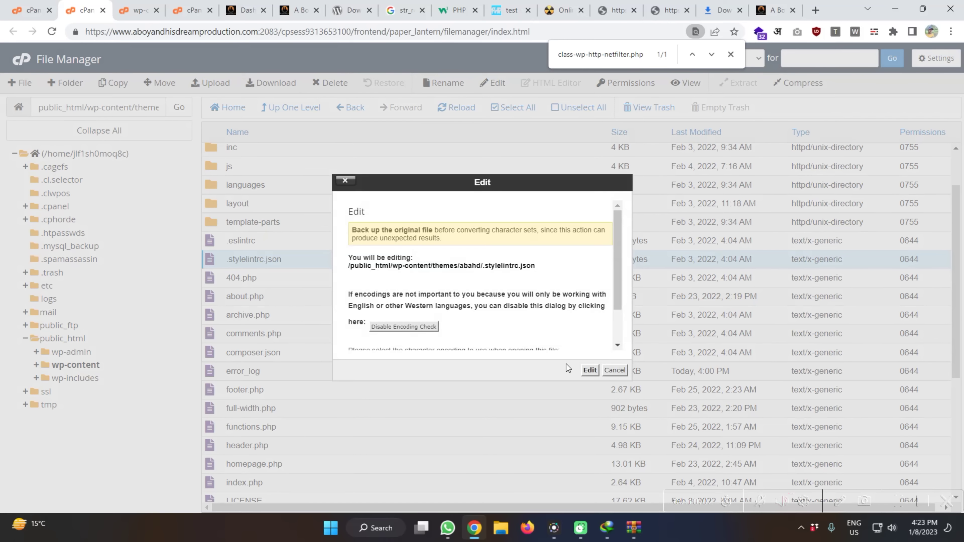
left_click(590, 369)
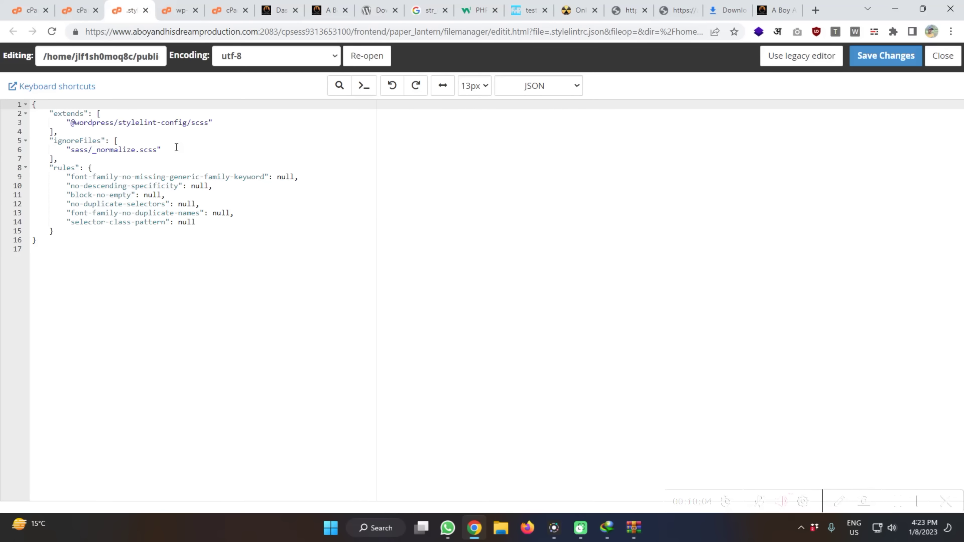
left_click(145, 10)
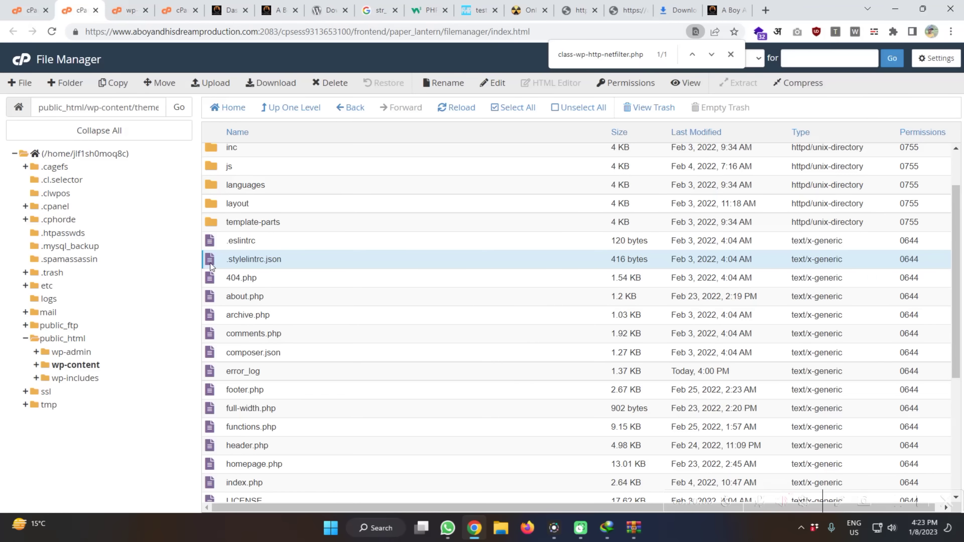
Step: Move the error_log file in the abahd theme folder to the trash
scroll(235, 287, "down", 2)
left_click(241, 310)
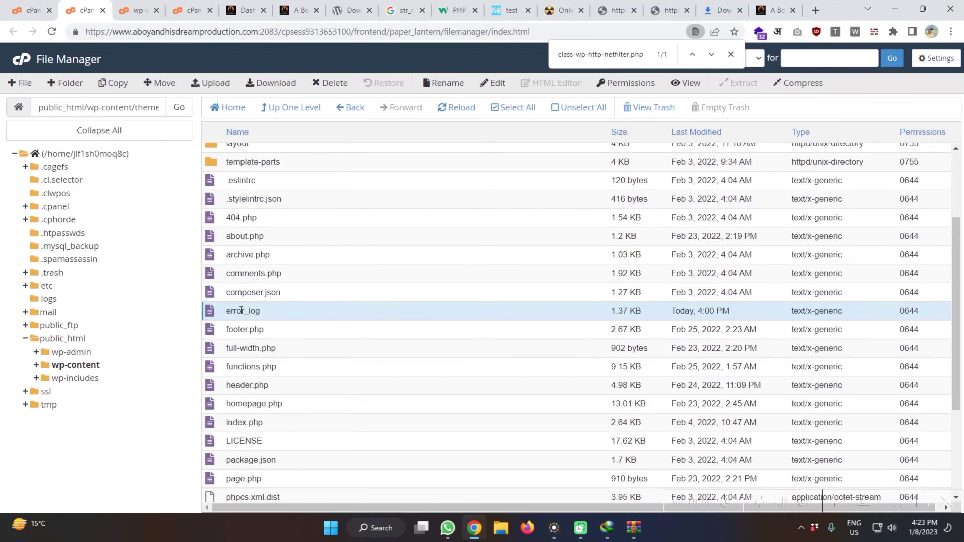
left_click(330, 83)
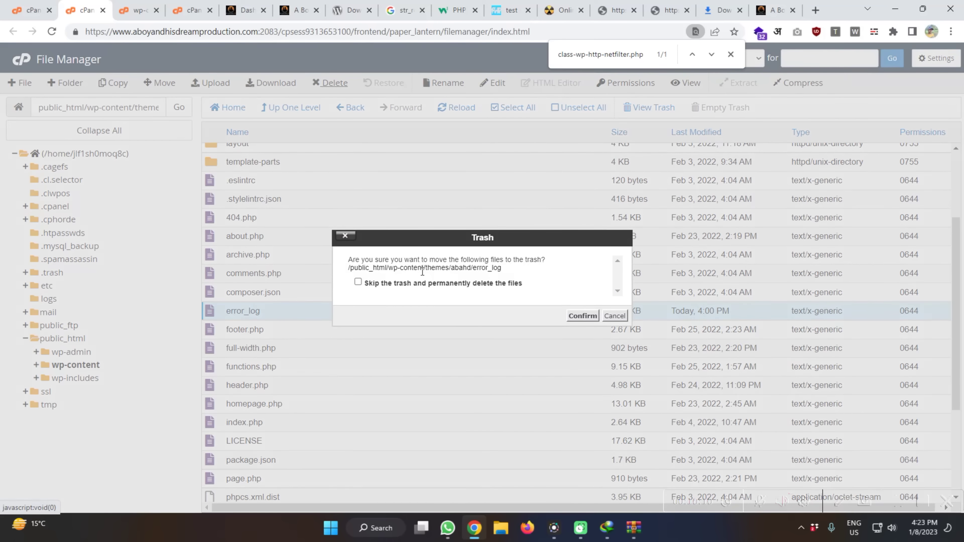
left_click(582, 316)
Step: Open the abahd theme's functions.php file in the code editor
scroll(265, 342, "down", 3)
scroll(248, 263, "down", 1)
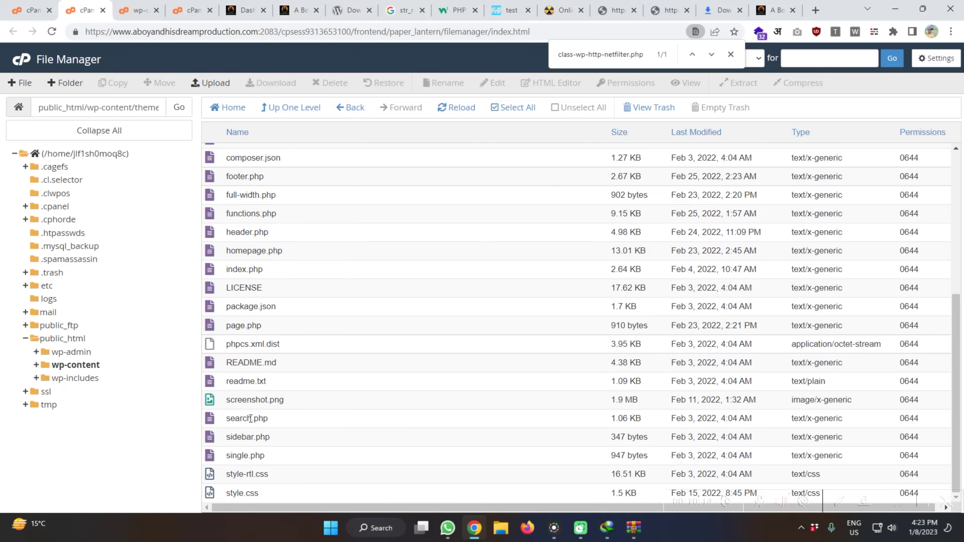
left_click(253, 215)
left_click(492, 84)
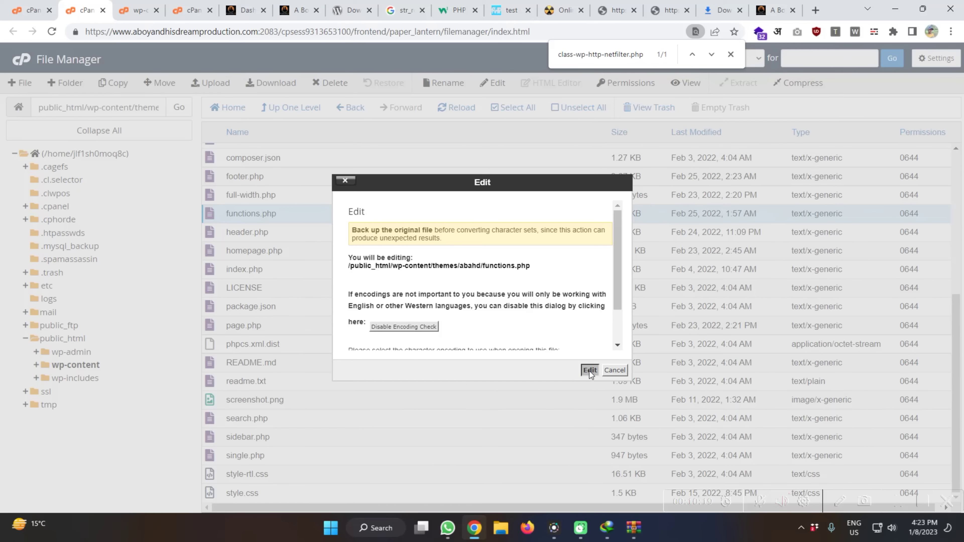
left_click(589, 370)
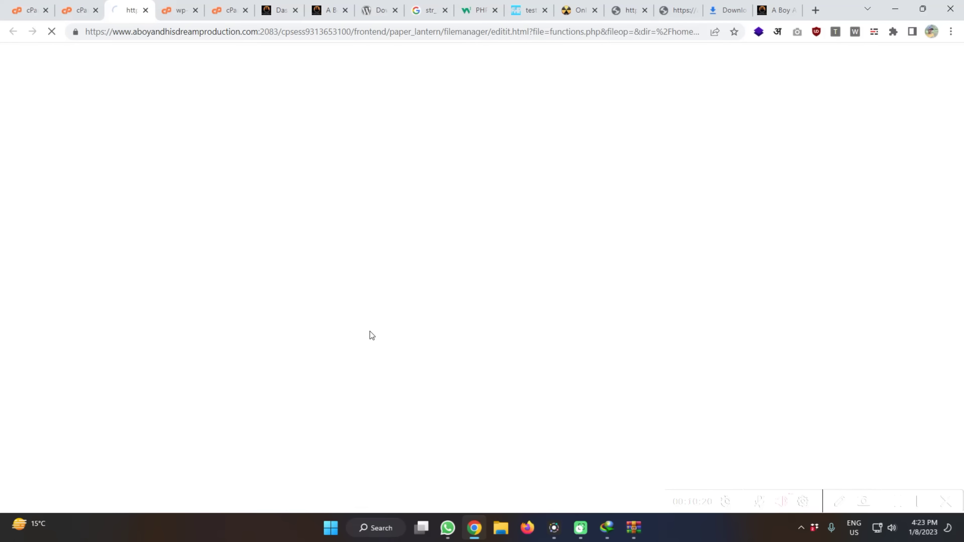
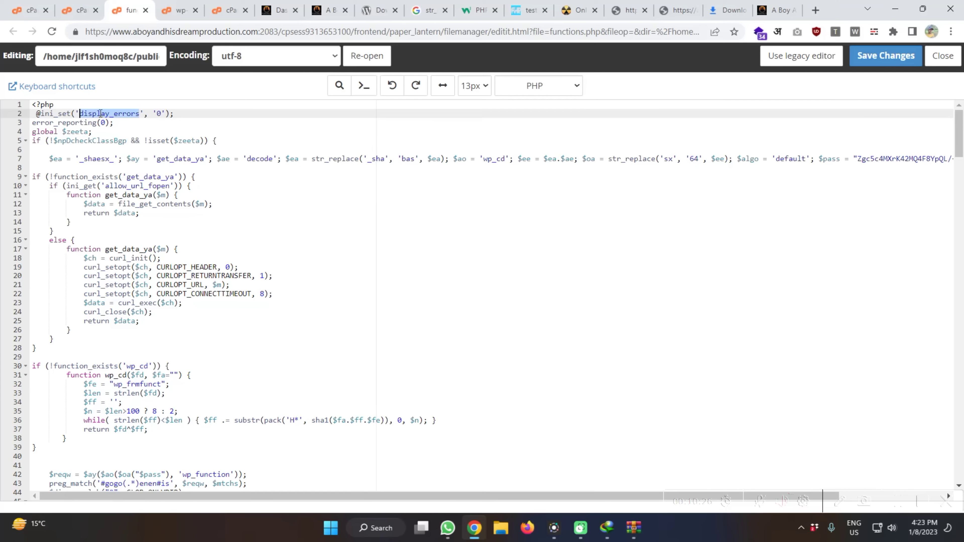
Step: Remove the injected code between the opening PHP tag and the "abahd functions and definitions" comment in functions.php, and save the file
scroll(220, 232, "down", 7)
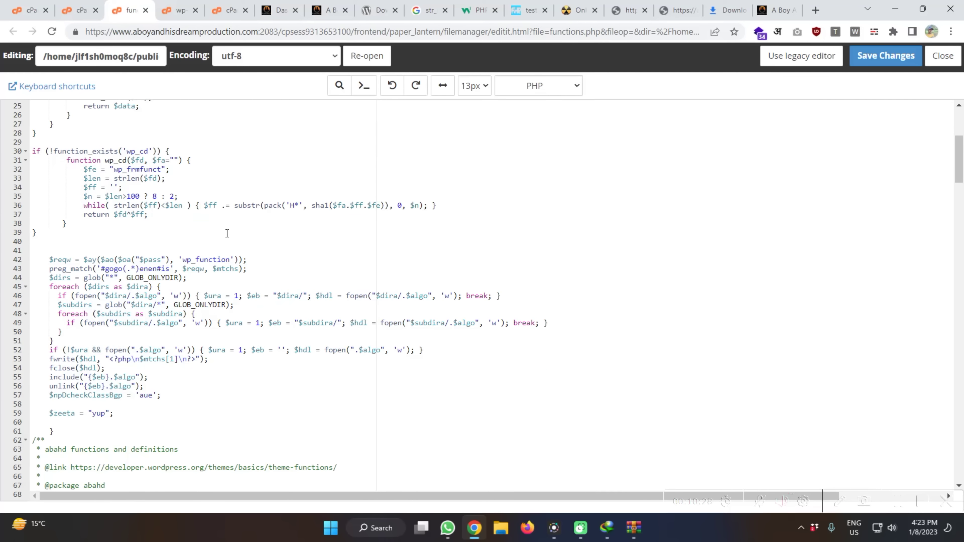
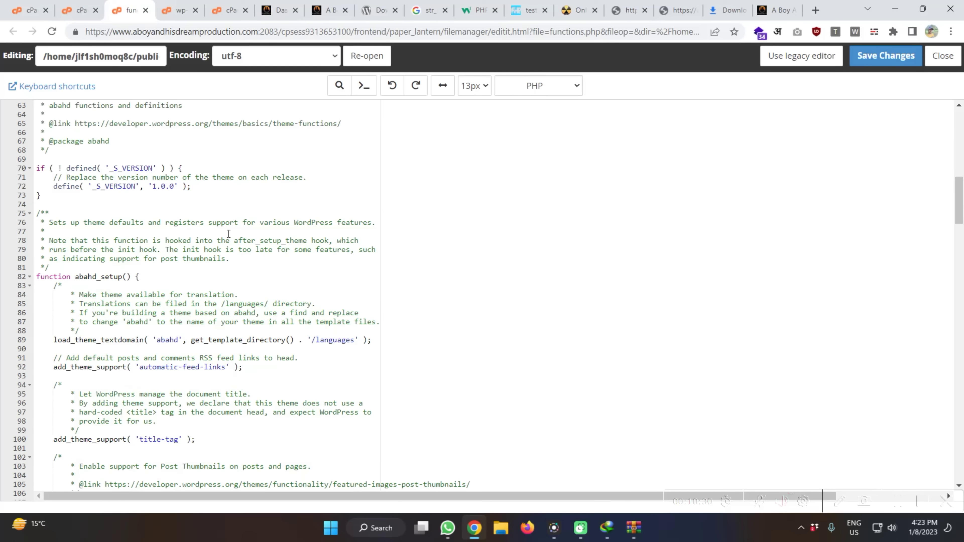
scroll(228, 234, "down", 12)
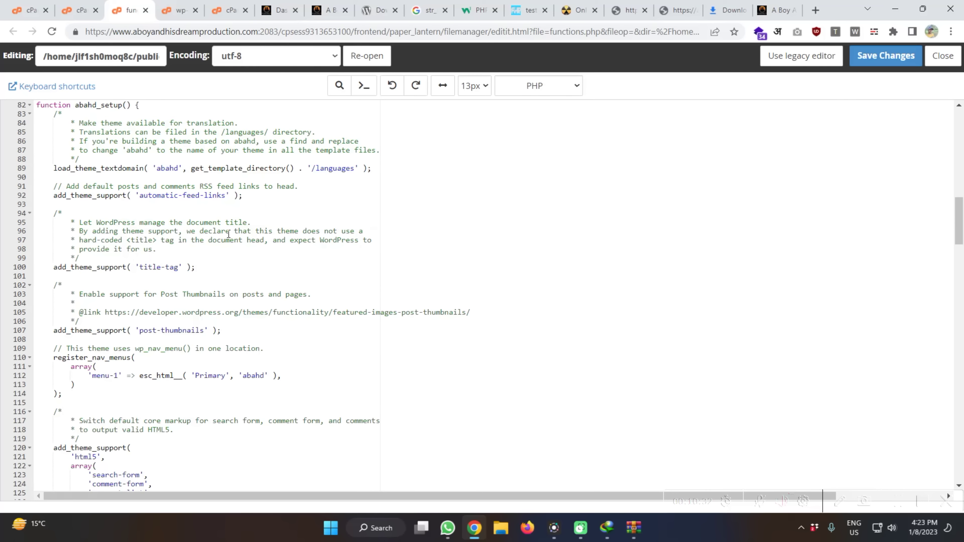
scroll(228, 234, "down", 4)
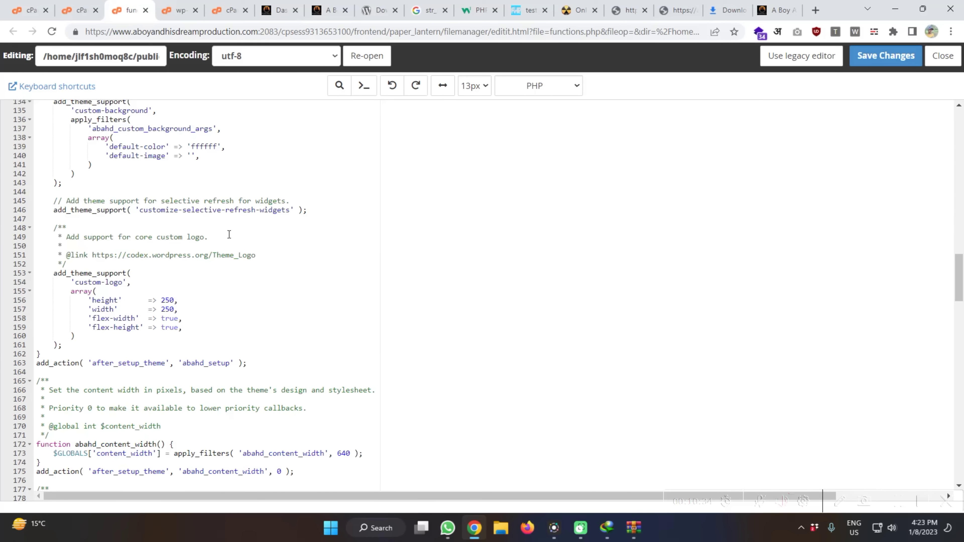
scroll(229, 235, "down", 8)
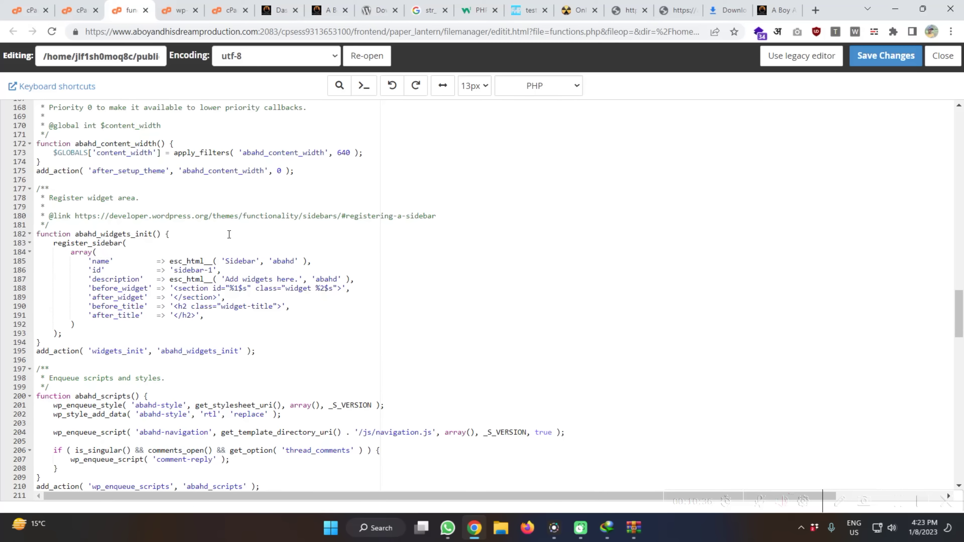
scroll(229, 234, "down", 12)
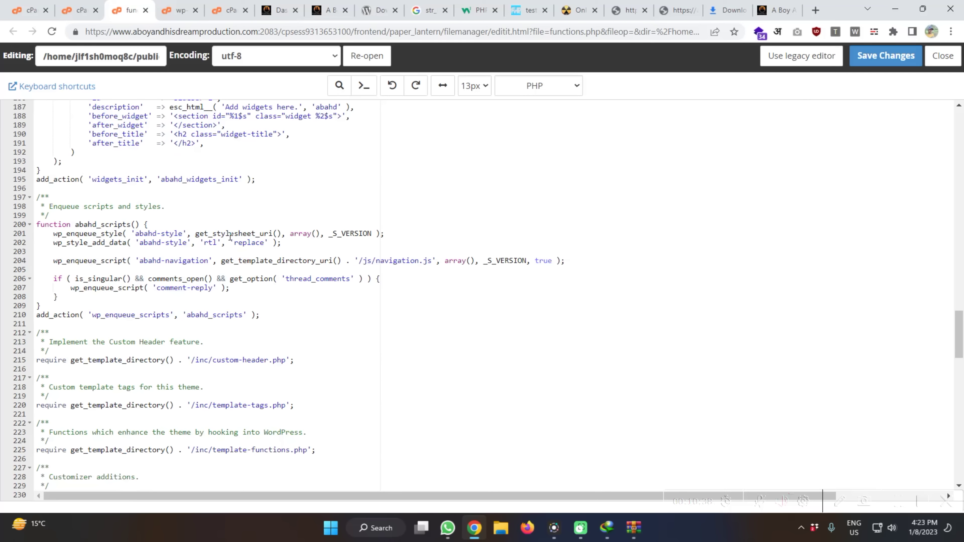
scroll(230, 236, "down", 16)
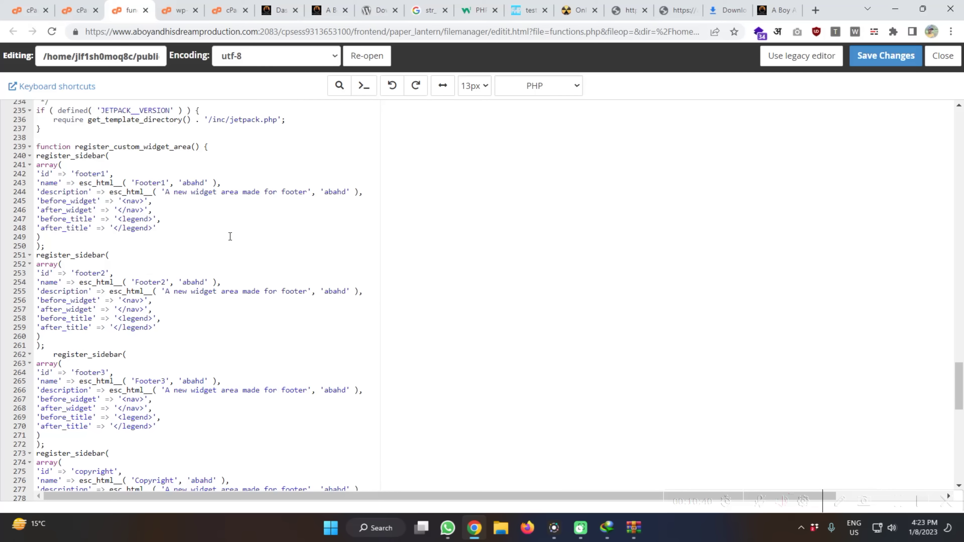
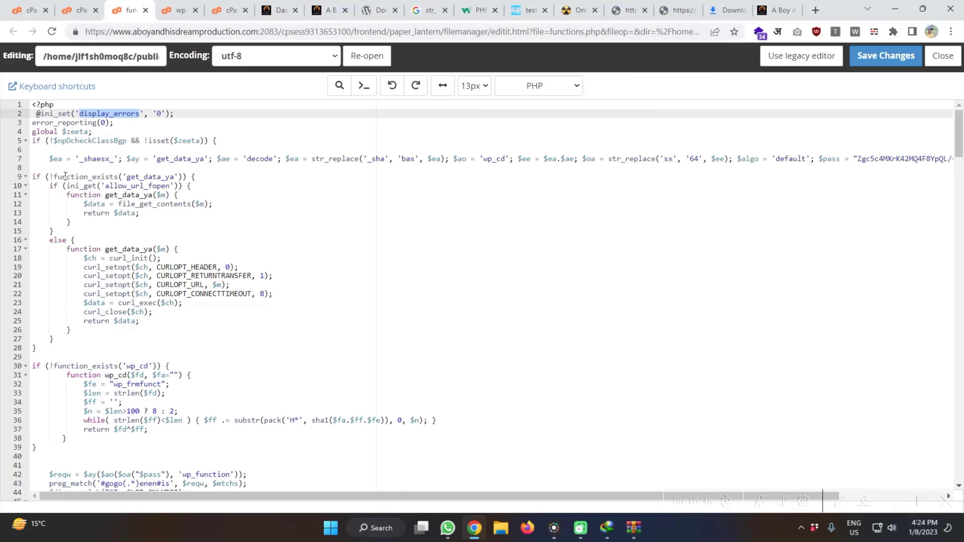
scroll(65, 176, "down", 11)
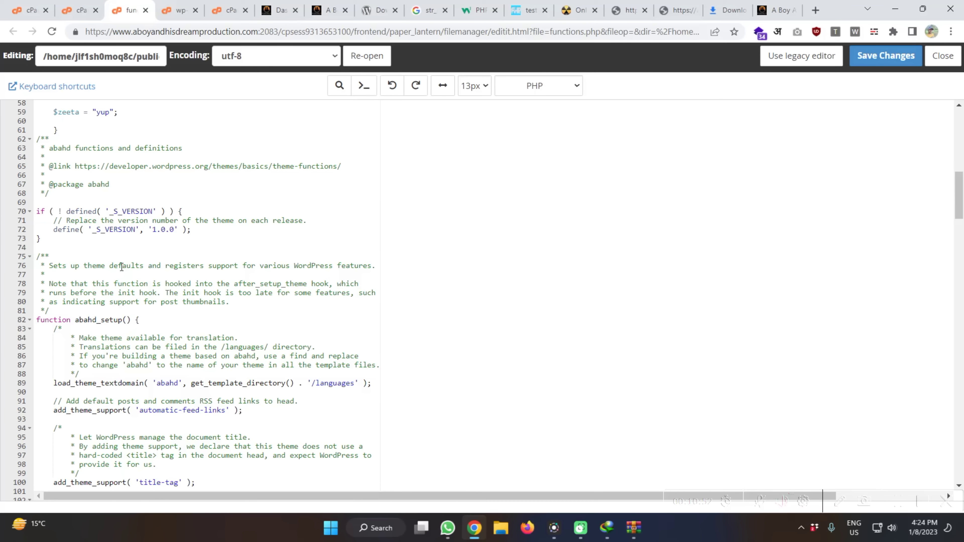
left_click_drag(122, 266, 31, 113)
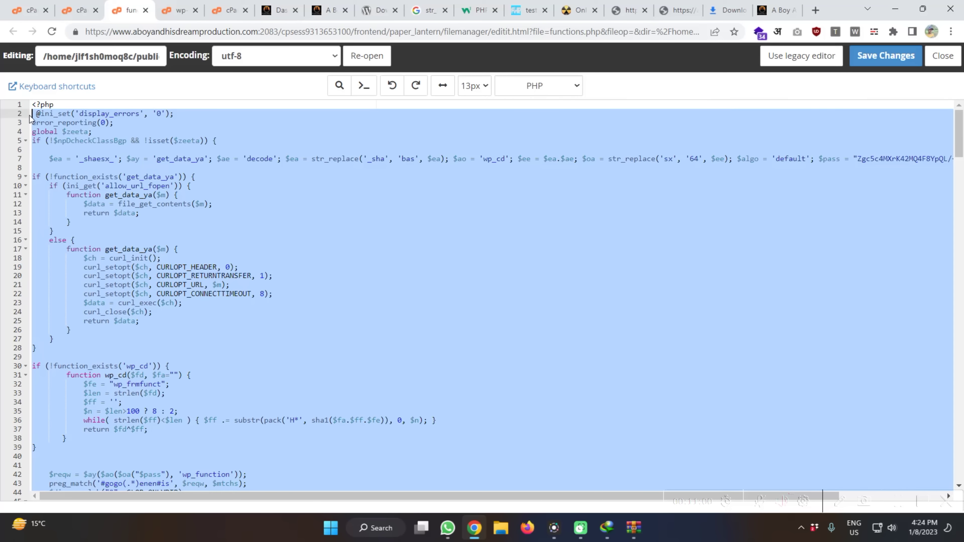
key("ctrl+v")
left_click(859, 64)
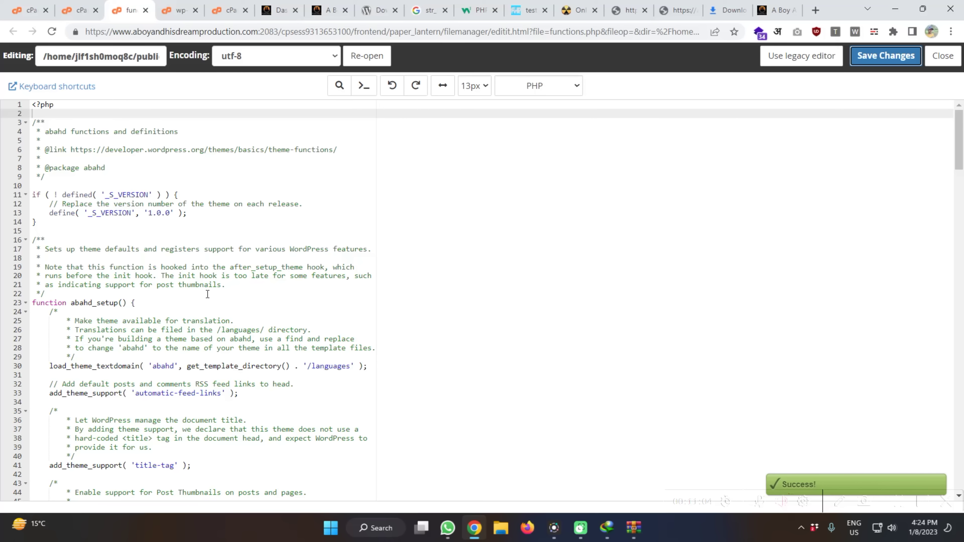
Step: Review the rest of functions.php down to the custom widget area registrations for suspicious code, and close the file
scroll(207, 294, "down", 15)
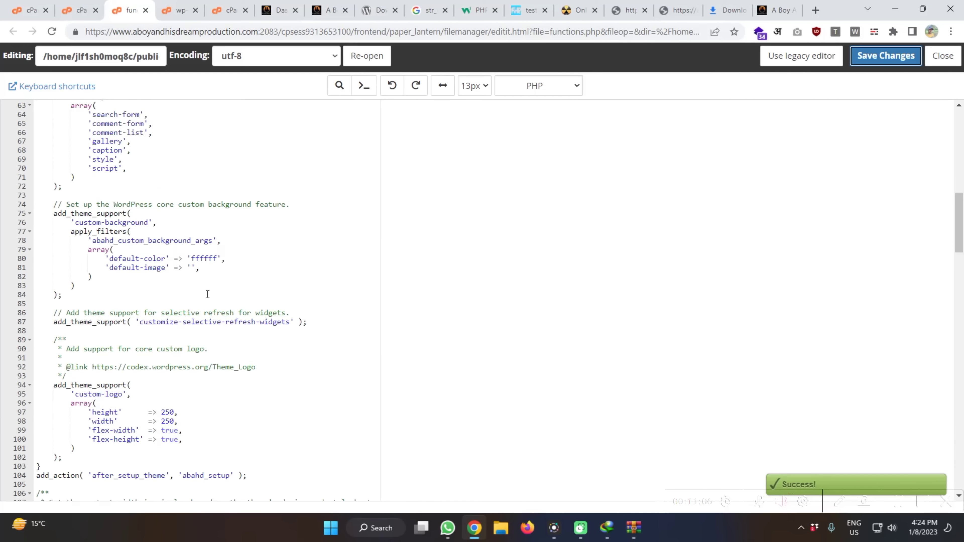
scroll(208, 294, "down", 15)
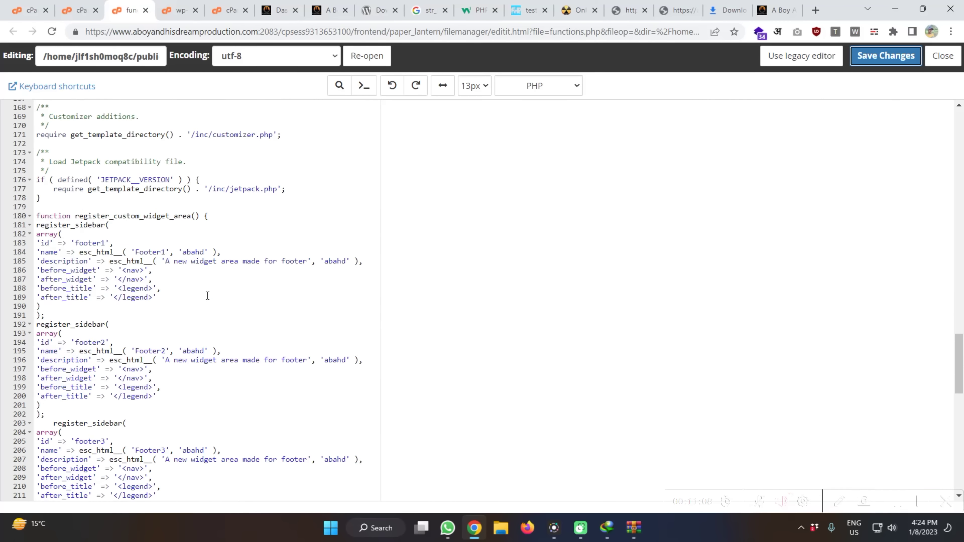
scroll(207, 296, "down", 3)
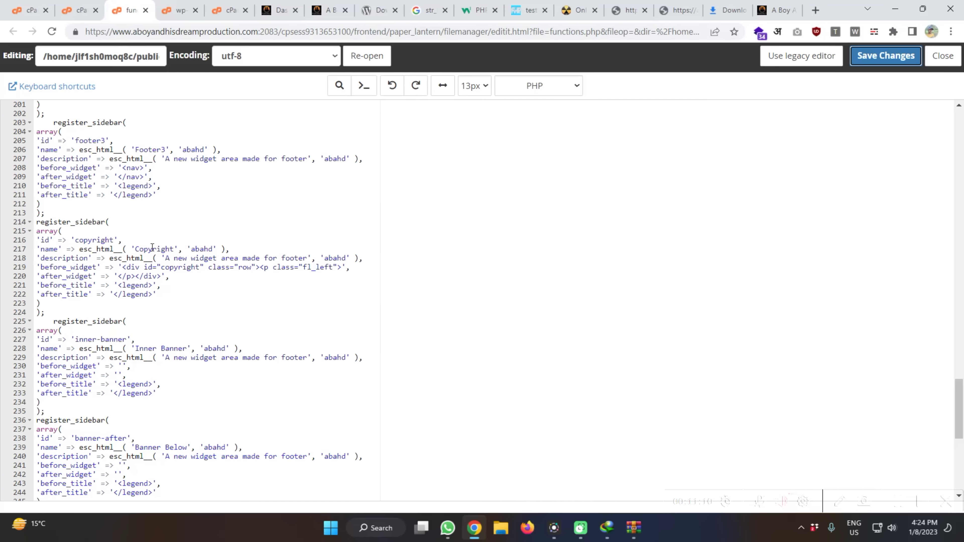
double_click(148, 248)
scroll(169, 294, "down", 8)
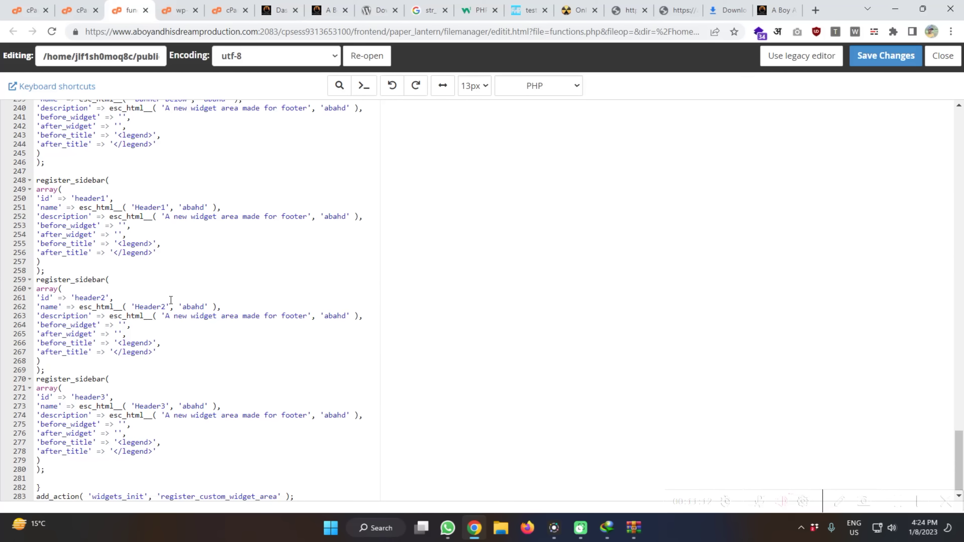
scroll(323, 188, "up", 16)
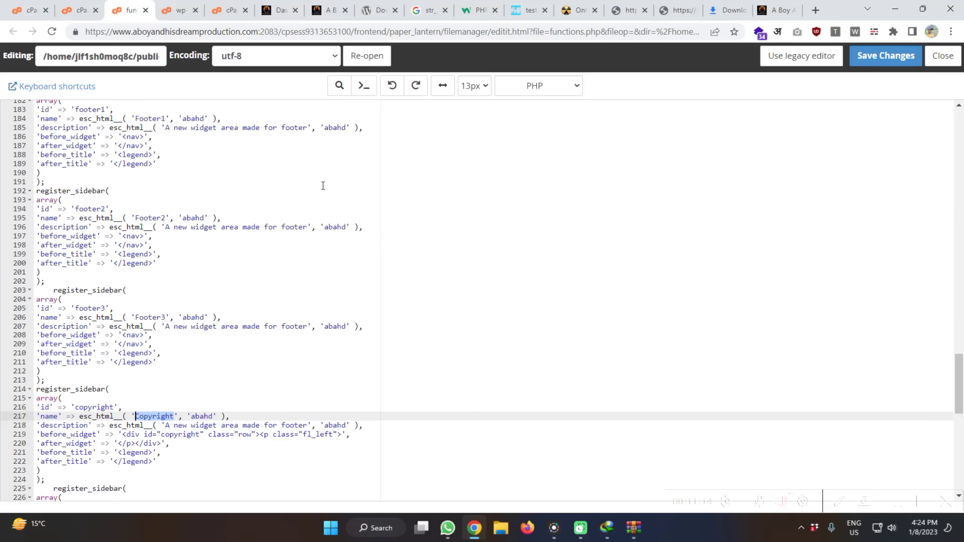
scroll(319, 185, "up", 1)
left_click(145, 10)
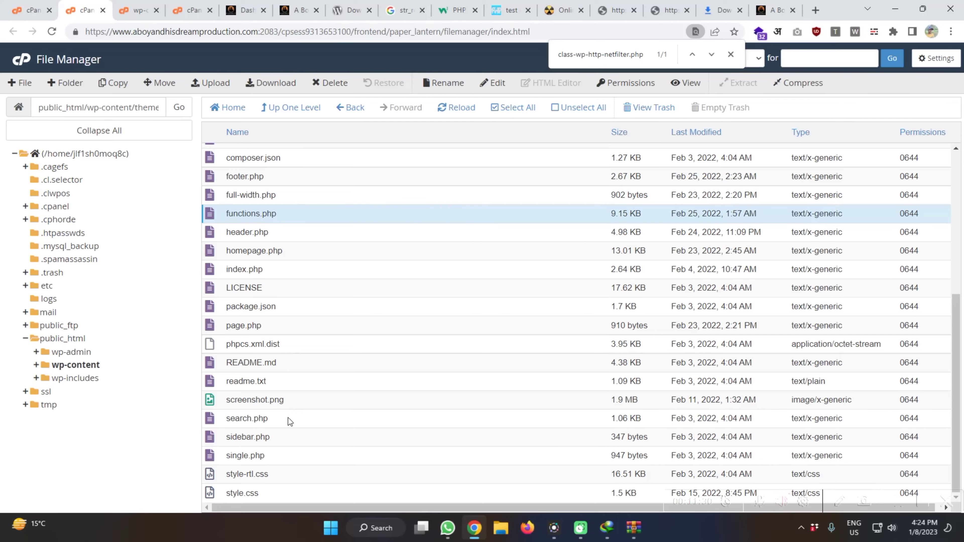
Step: Switch to the site's WordPress dashboard and check the Sucuri plugin's WordPress Integrity report
left_click(349, 10)
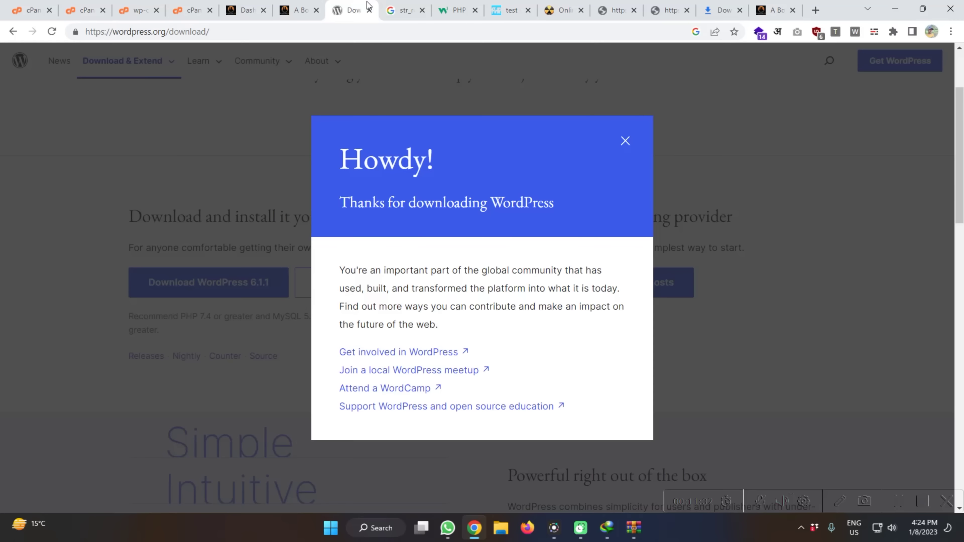
left_click(285, 5)
left_click(245, 6)
right_click(341, 204)
left_click(378, 241)
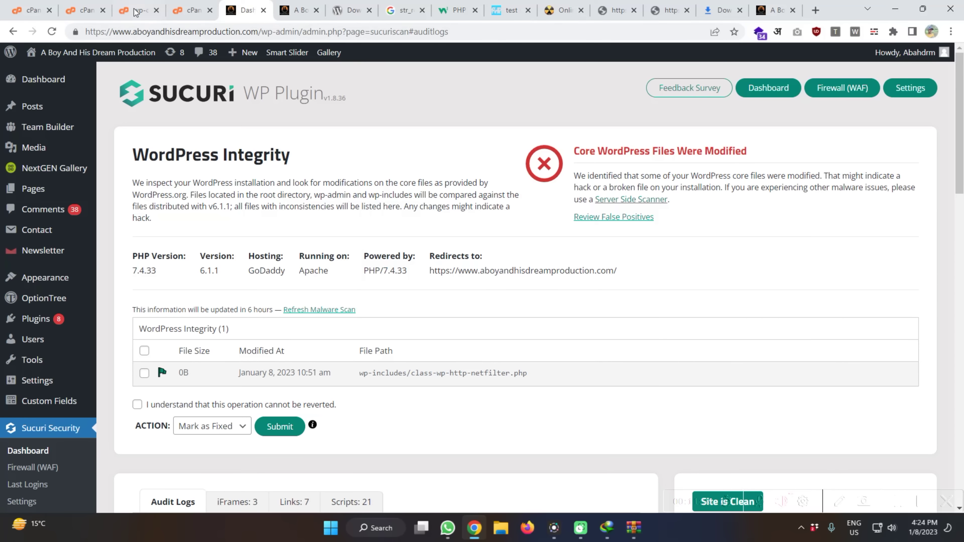
Step: Switch to the File Manager at public_html/wp-content and rename the plugins folder to plugins2 and the themes folder to themes2
left_click(83, 10)
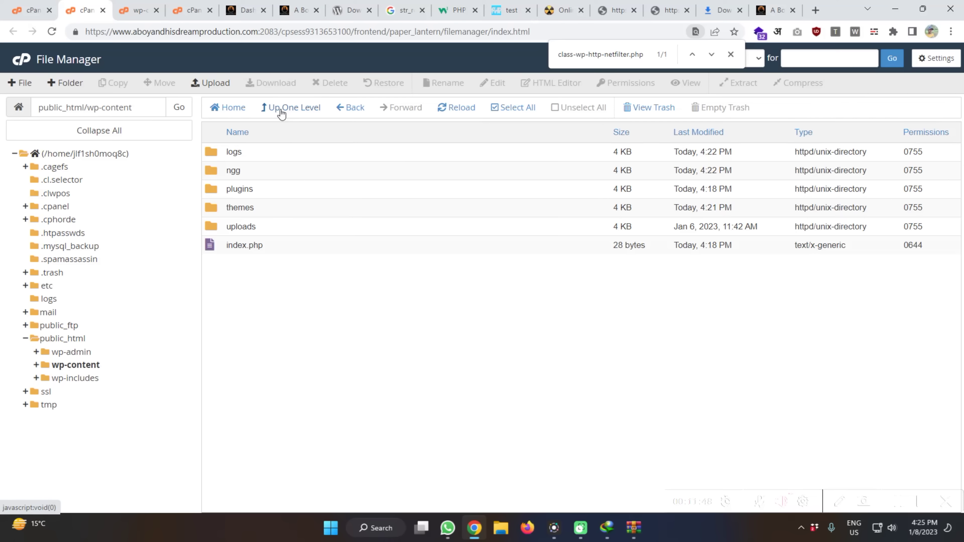
double_click(238, 188)
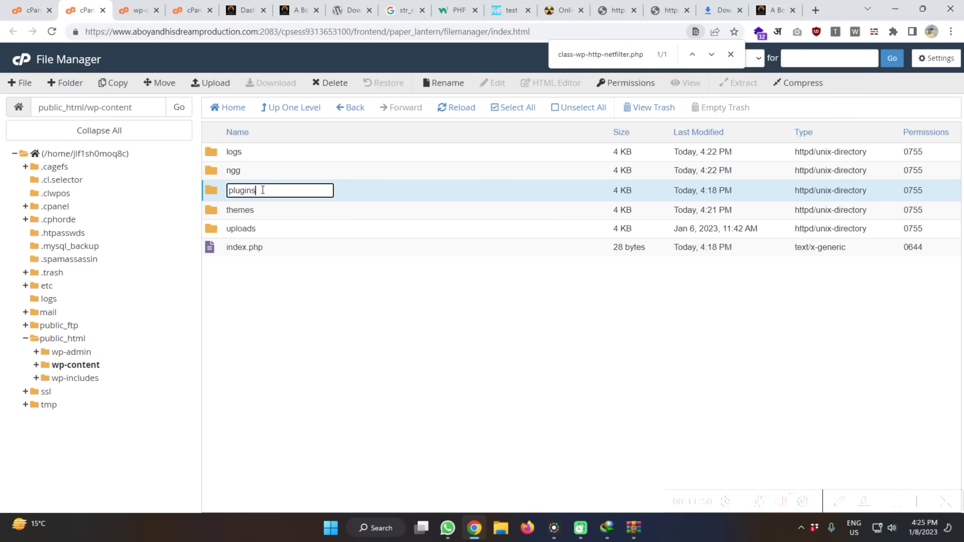
key("Return")
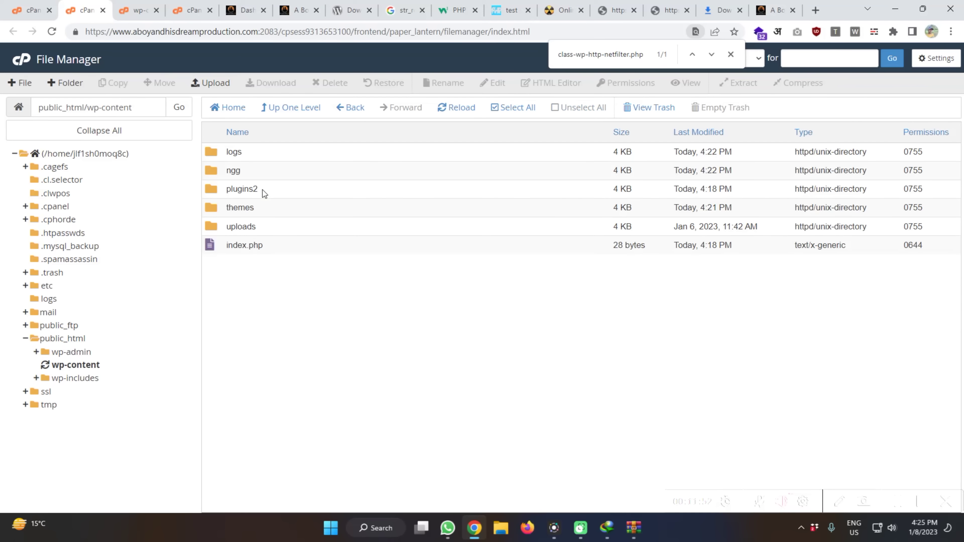
left_click(243, 208)
double_click(243, 208)
key("End")
type("2")
key("Return")
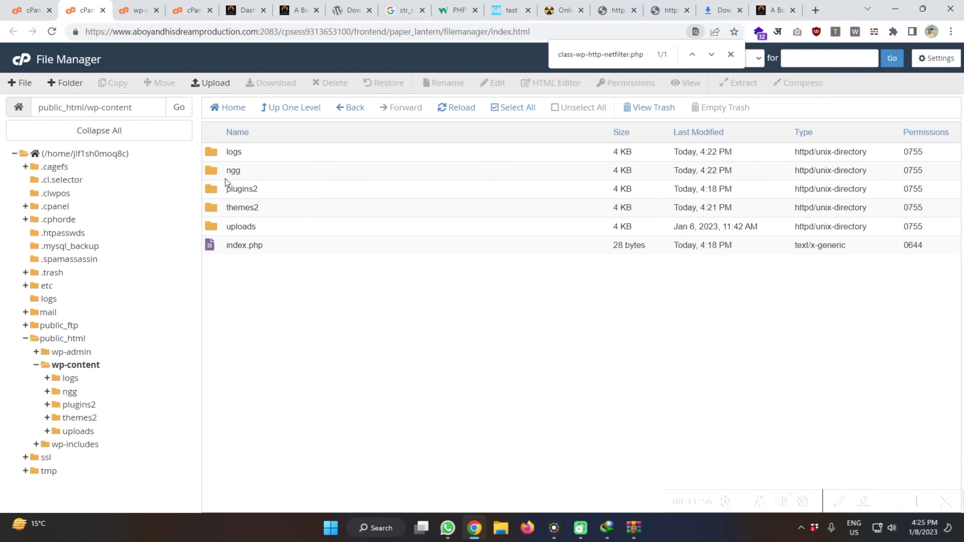
Step: Move the logs and ngg folders in wp-content to the trash
left_click(218, 172)
left_click(217, 154, "ctrl")
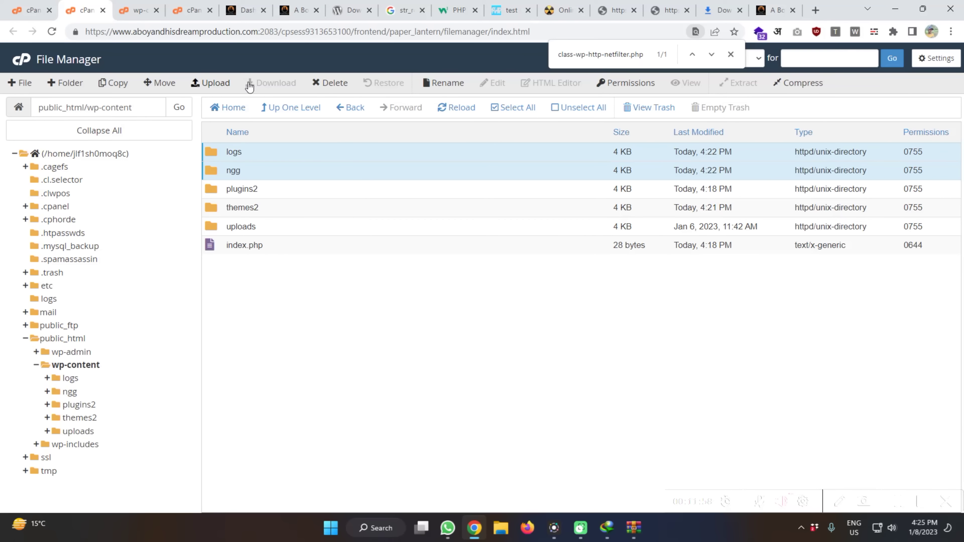
left_click(327, 80)
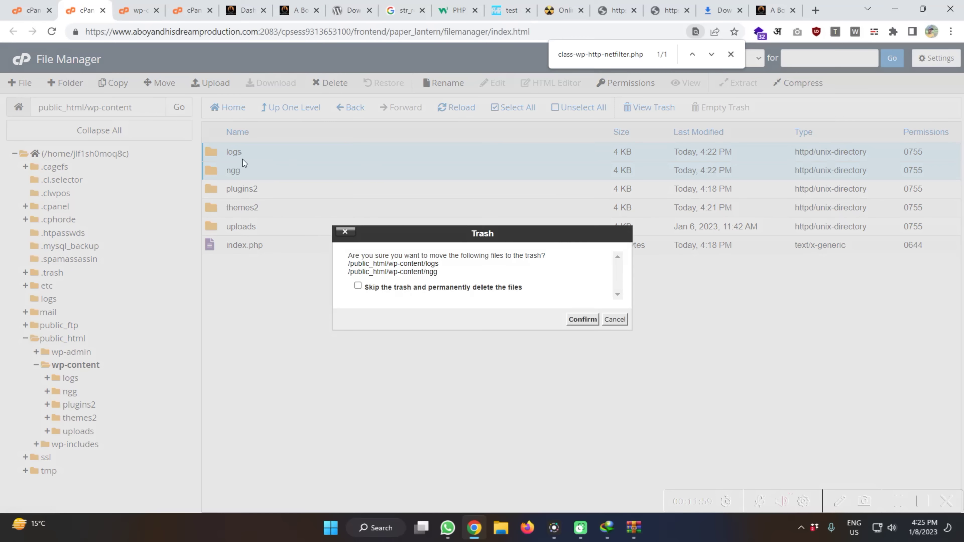
left_click(584, 321)
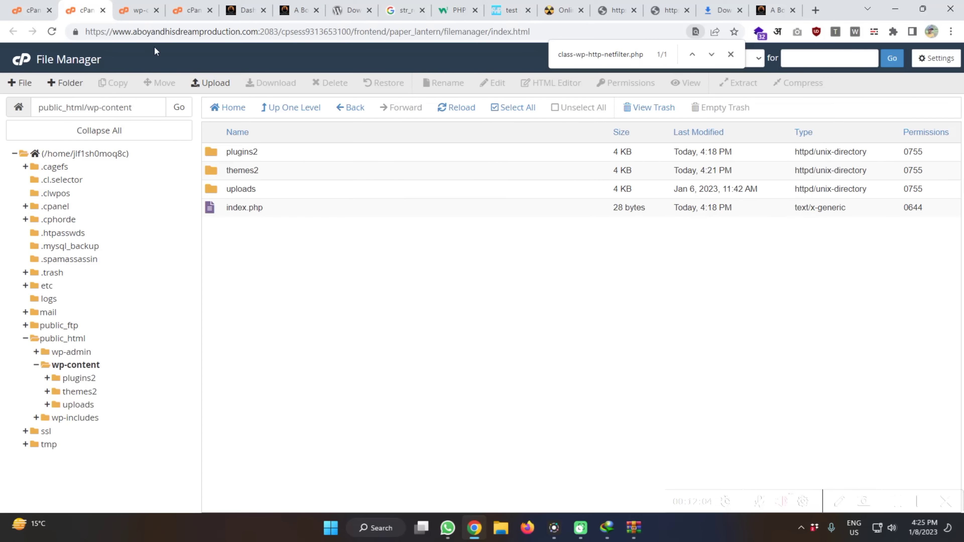
Step: Move everything in public_html except the wp-content folder to the trash
left_click(287, 110)
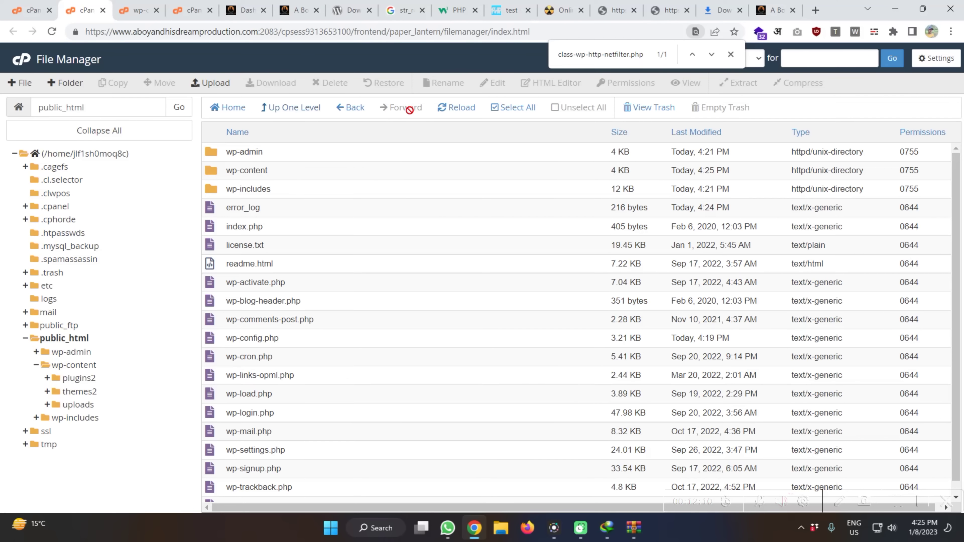
left_click(506, 108)
left_click(218, 173, "ctrl")
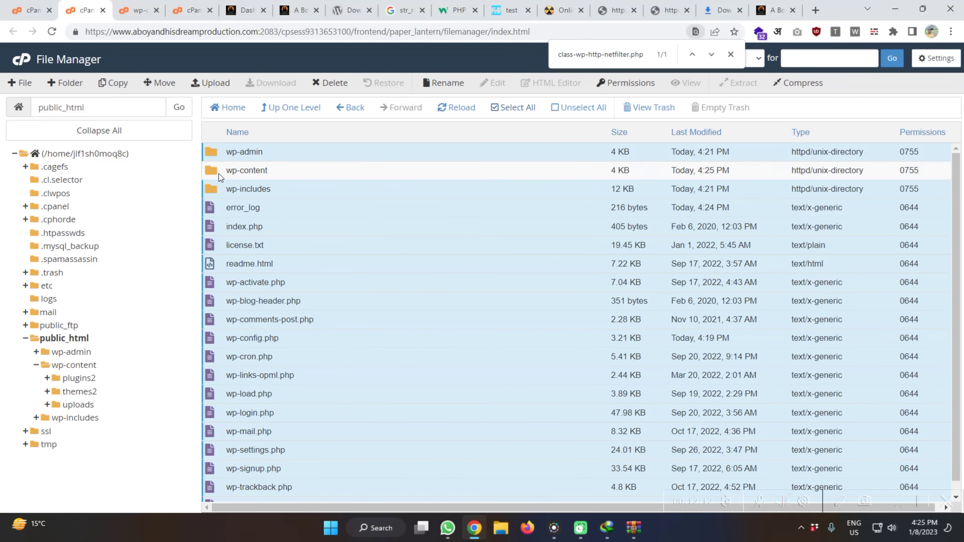
left_click(328, 84)
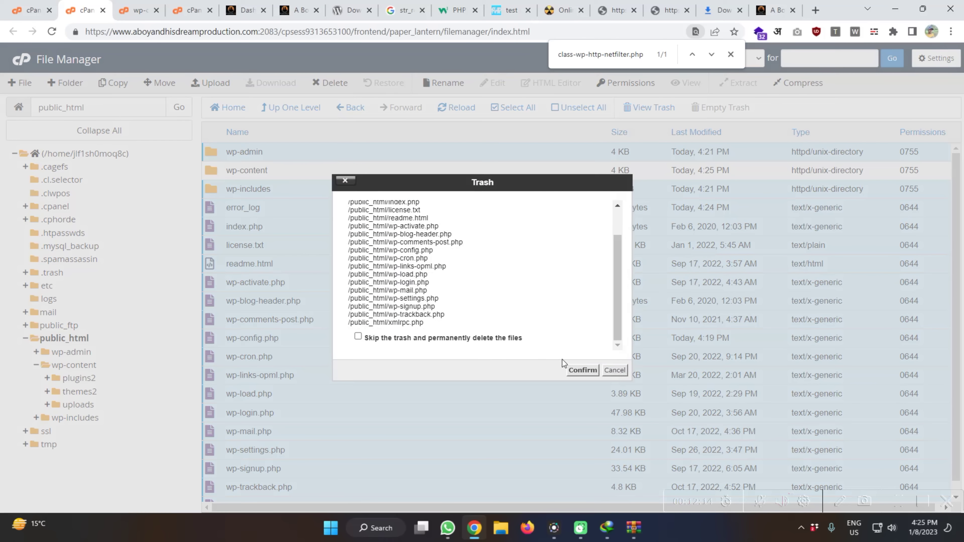
left_click(583, 370)
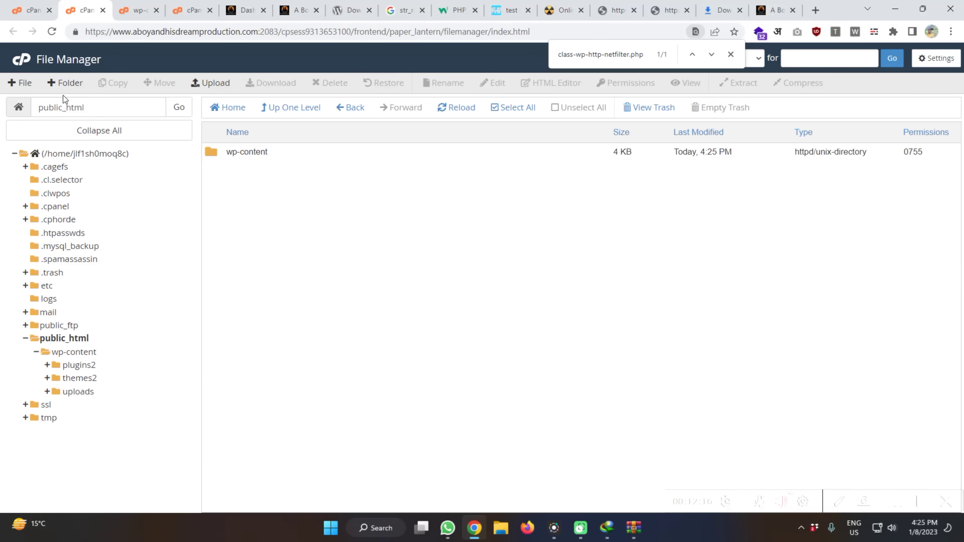
Step: Upload wordpress-6.1.1.zip to the public_html folder
left_click(207, 86)
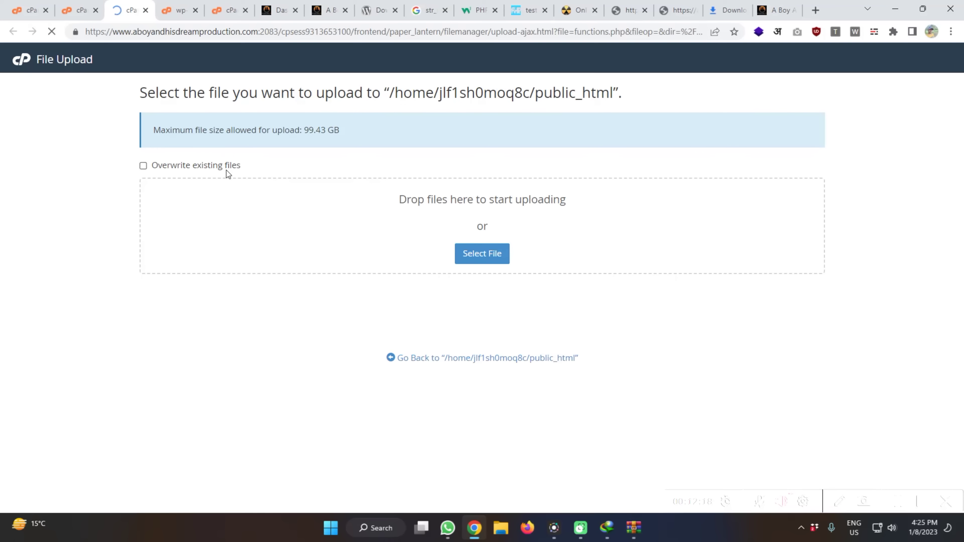
left_click(461, 252)
double_click(163, 124)
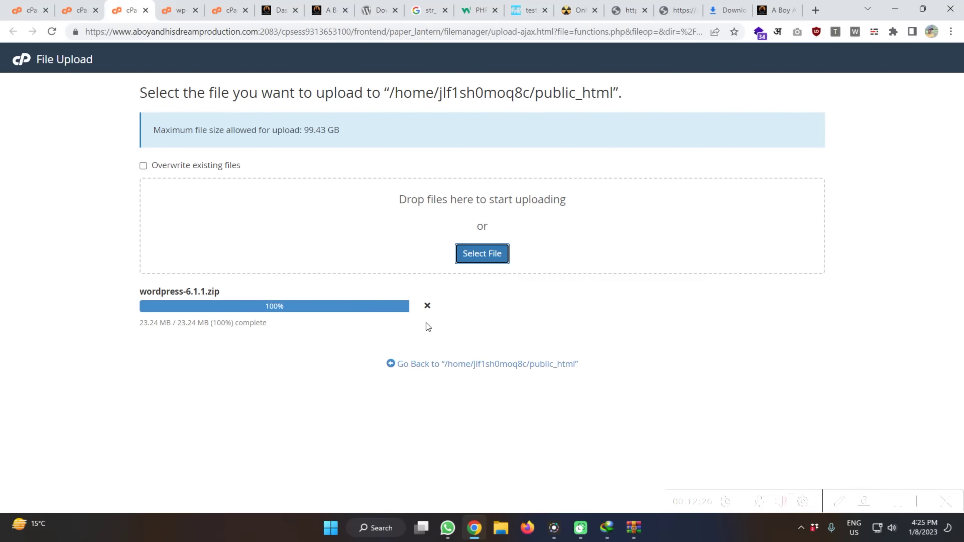
Step: Reload the public_html listing and extract wordpress-6.1.1.zip there
left_click(104, 6)
left_click(447, 111)
left_click(259, 172)
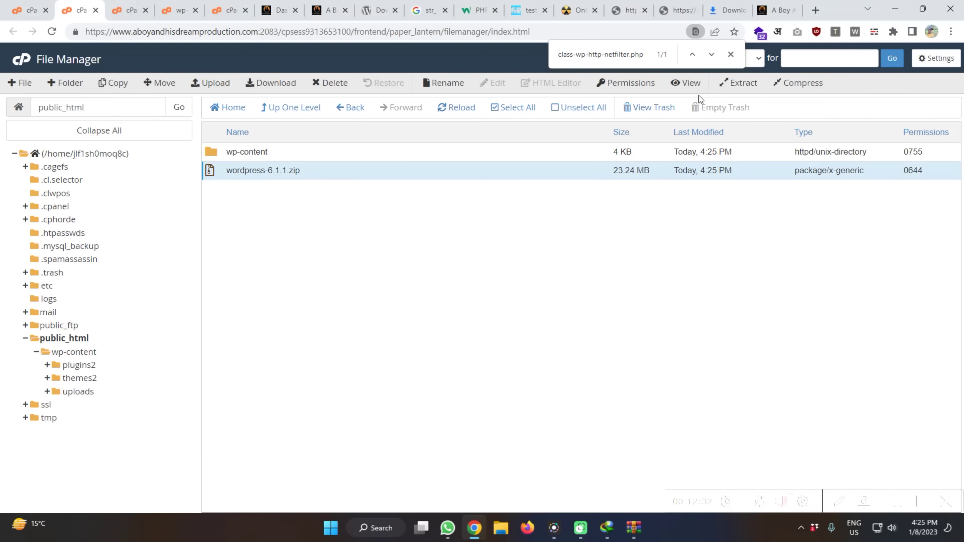
left_click(739, 83)
left_click(574, 338)
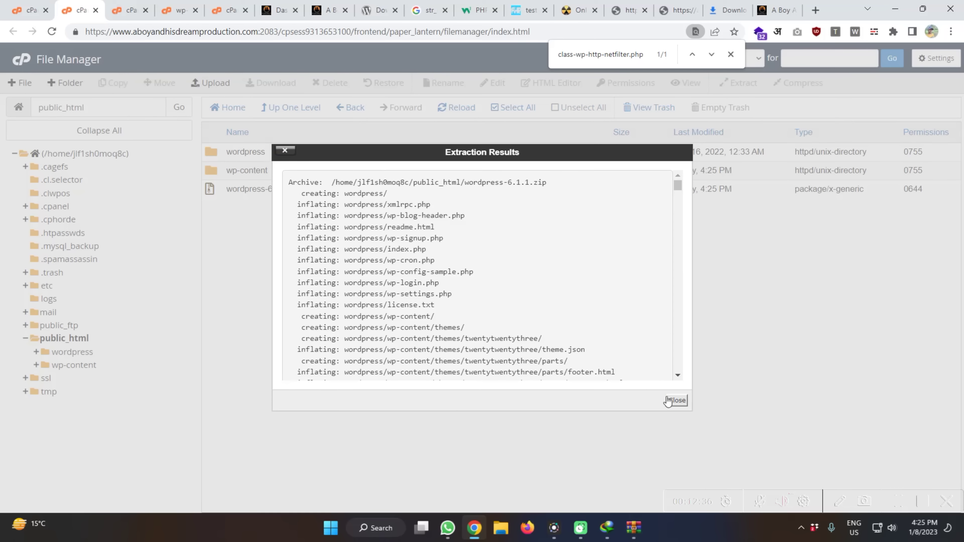
left_click(677, 400)
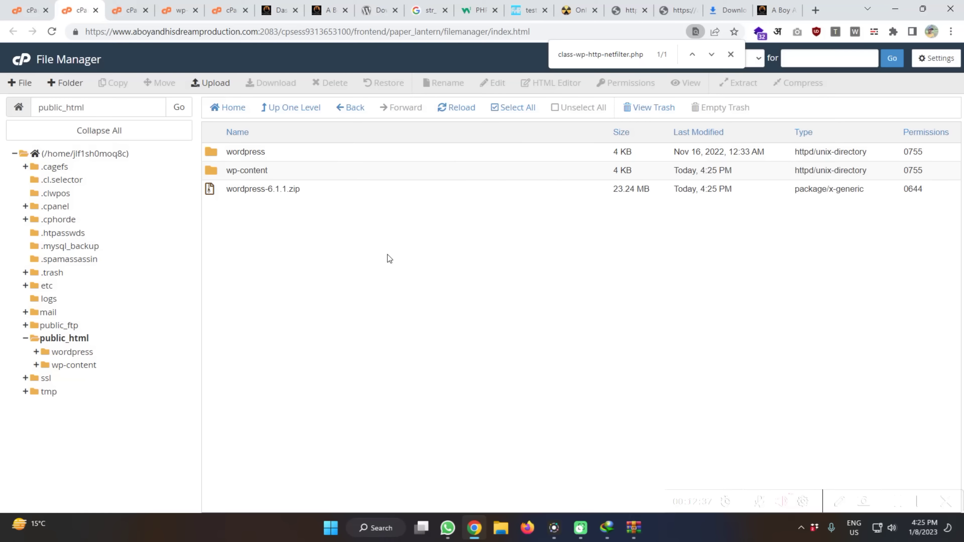
Step: Move all files and folders from the extracted wordpress folder to /public_html/
double_click(217, 153)
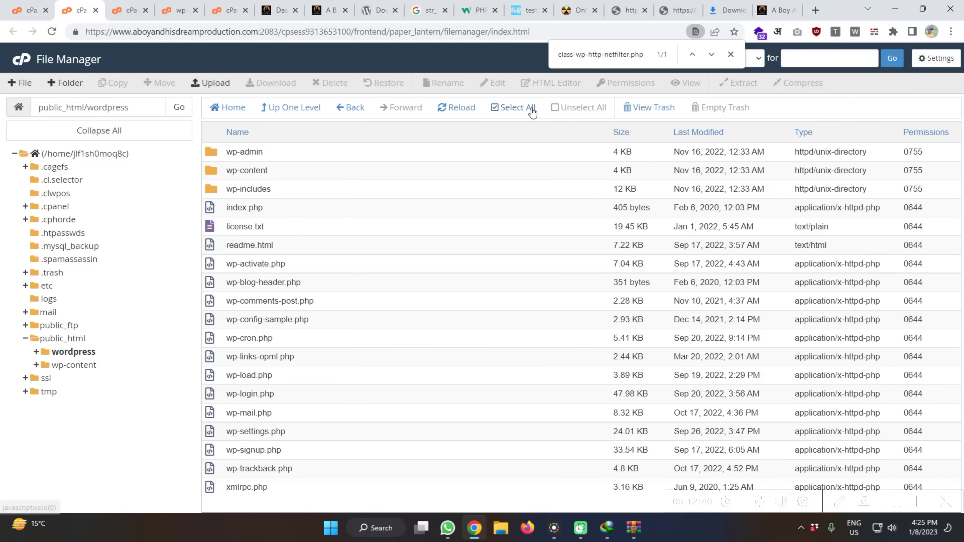
left_click(533, 108)
left_click(159, 82)
double_click(448, 331)
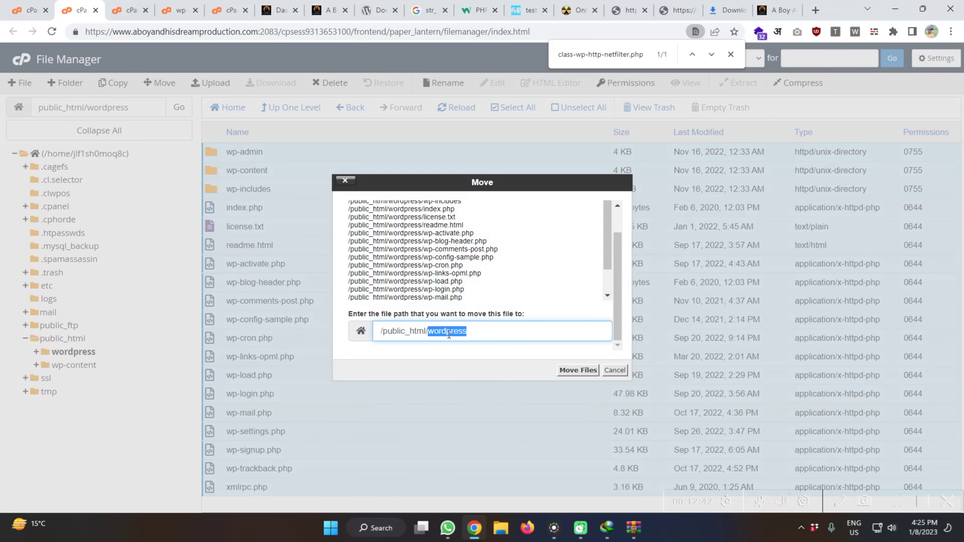
key("BackSpace")
key("Return")
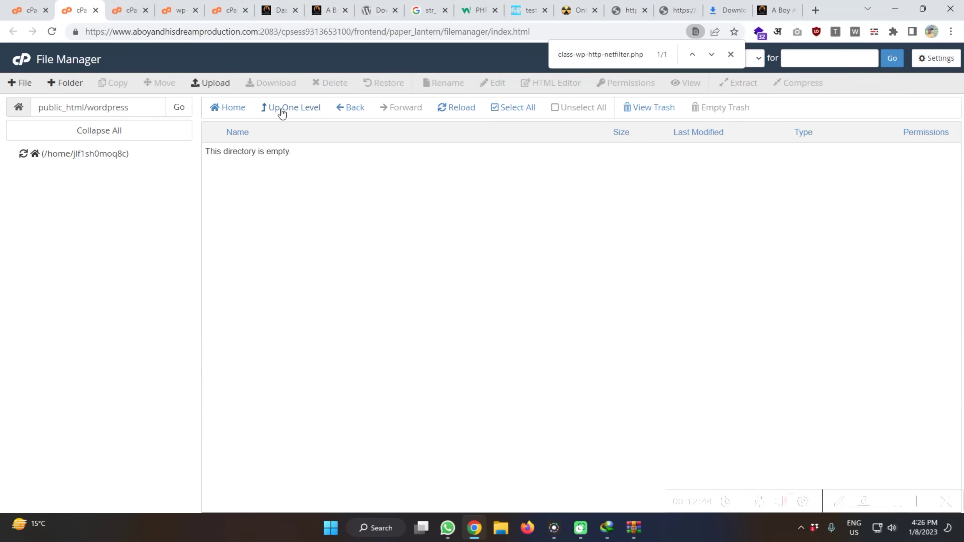
Step: Move the emptied wordpress folder and wordpress-6.1.1.zip in public_html to the trash
left_click(281, 110)
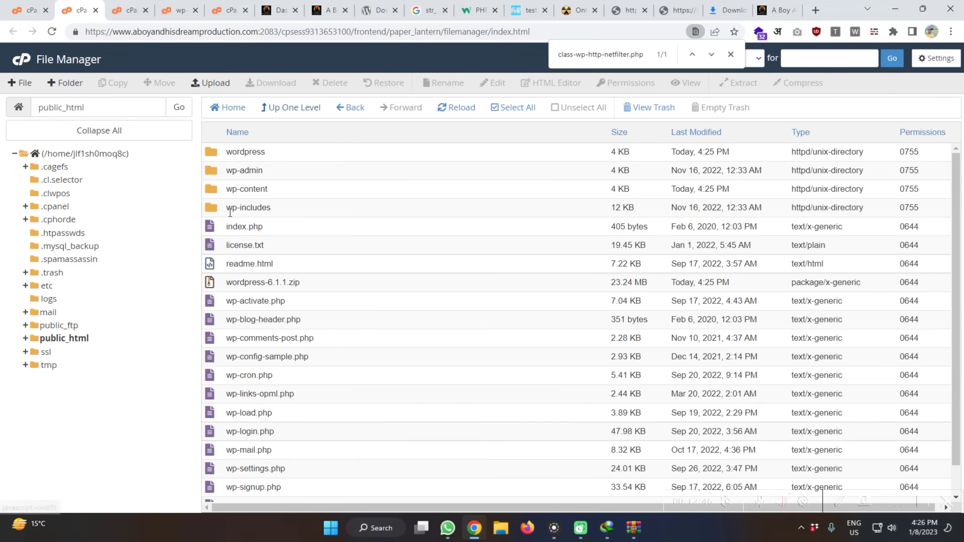
left_click(218, 153)
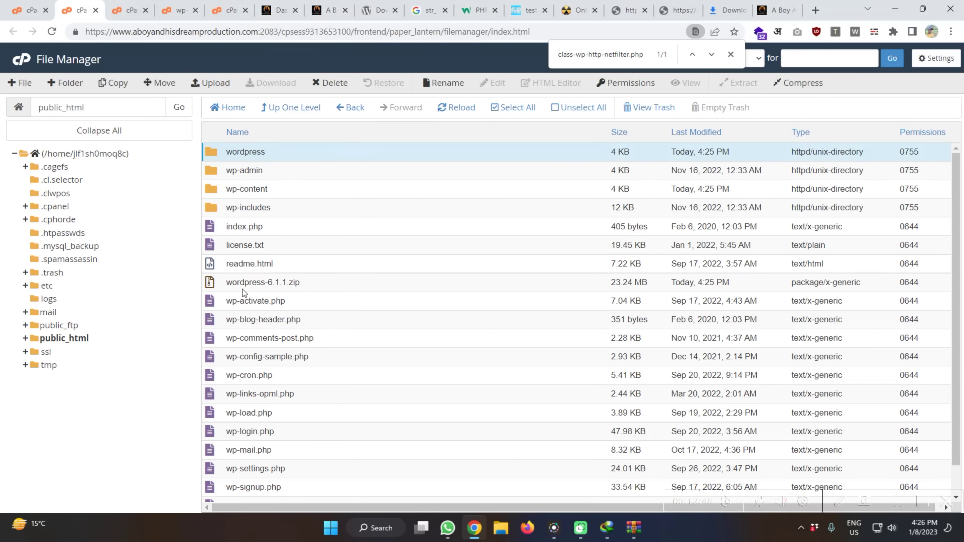
left_click(217, 284, "ctrl")
left_click(315, 85)
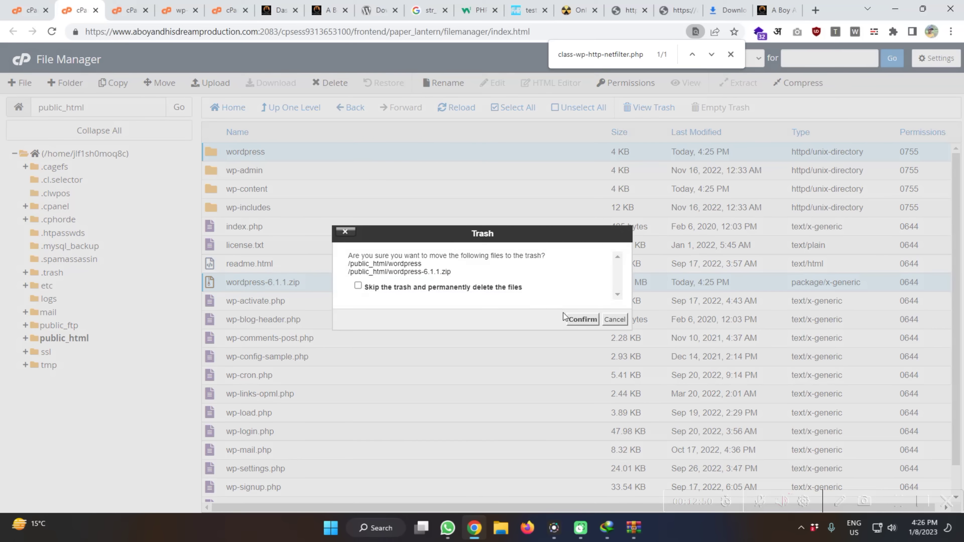
left_click(579, 321)
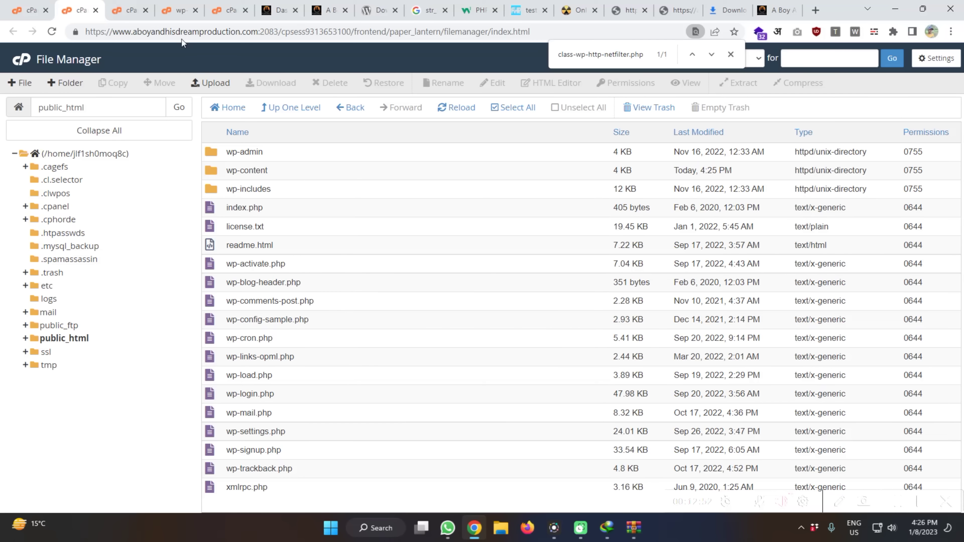
Step: Switch to the wp-config.php file still open in the code editor and save it back to public_html
left_click(180, 8)
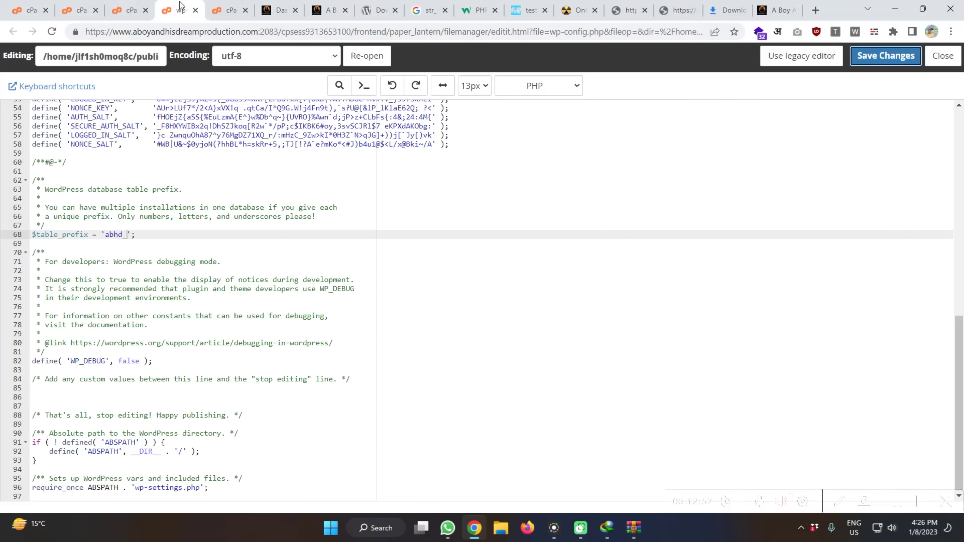
left_click(879, 61)
left_click(332, 215)
key("ctrl+s")
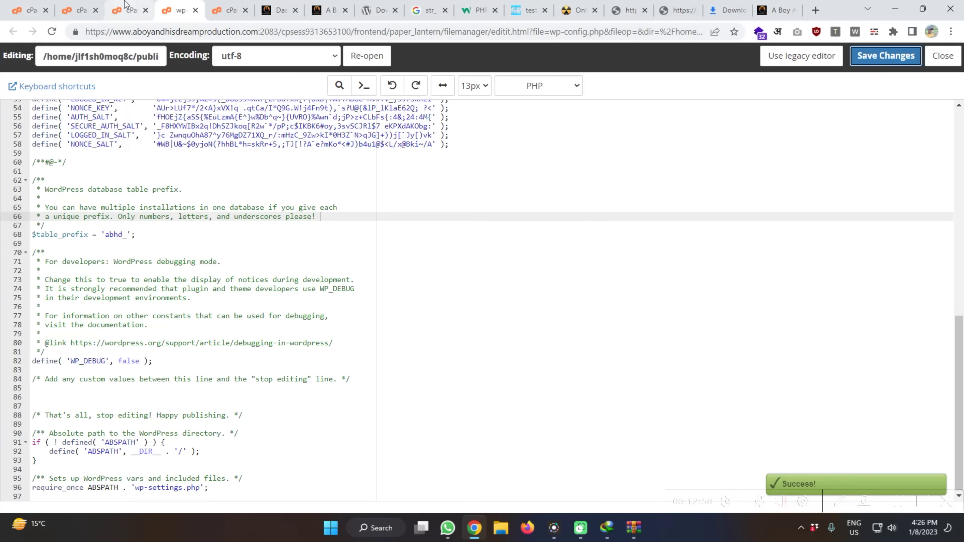
Step: Switch to the site's WordPress dashboard and review the installed plugins and the deactivation notices
left_click(129, 11)
left_click(281, 11)
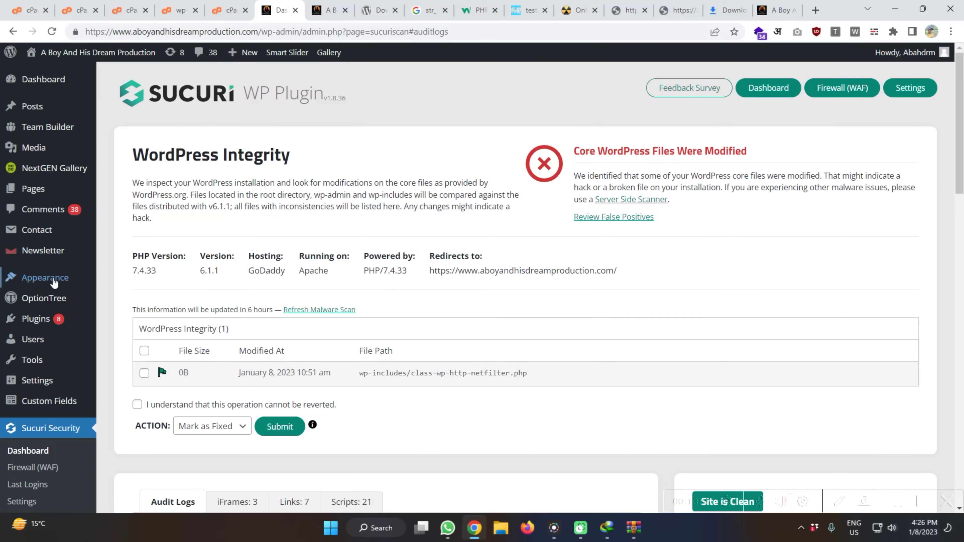
scroll(46, 278, "down", 3)
left_click(47, 276)
scroll(47, 276, "down", 5)
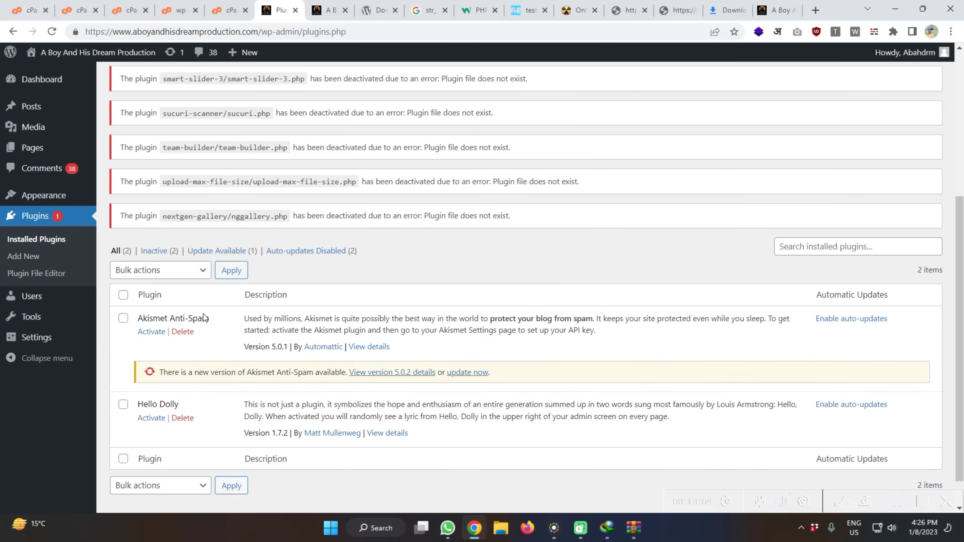
scroll(47, 276, "up", 4)
Step: Open the installed themes and delete the Twenty Twenty-Two theme
left_click(56, 202)
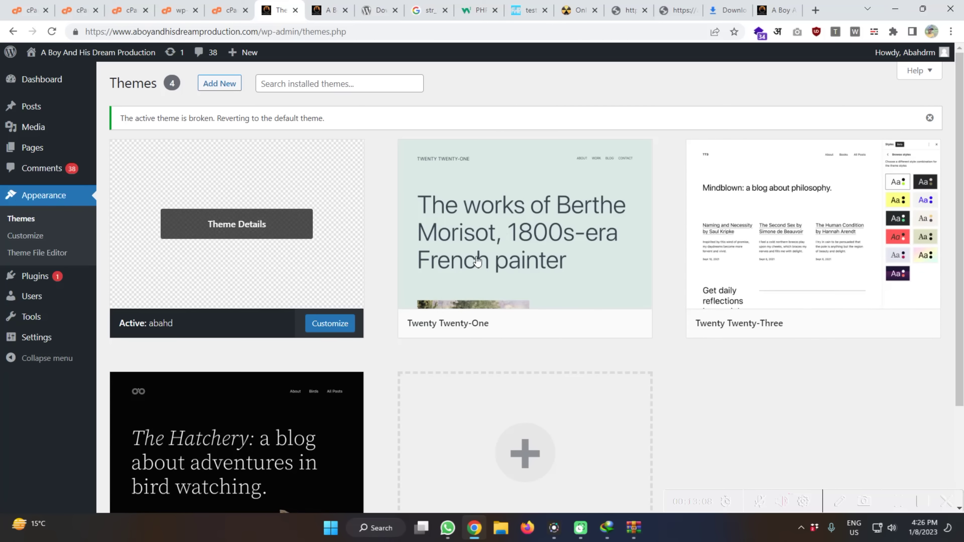
scroll(447, 280, "down", 3)
mouse_move(261, 330)
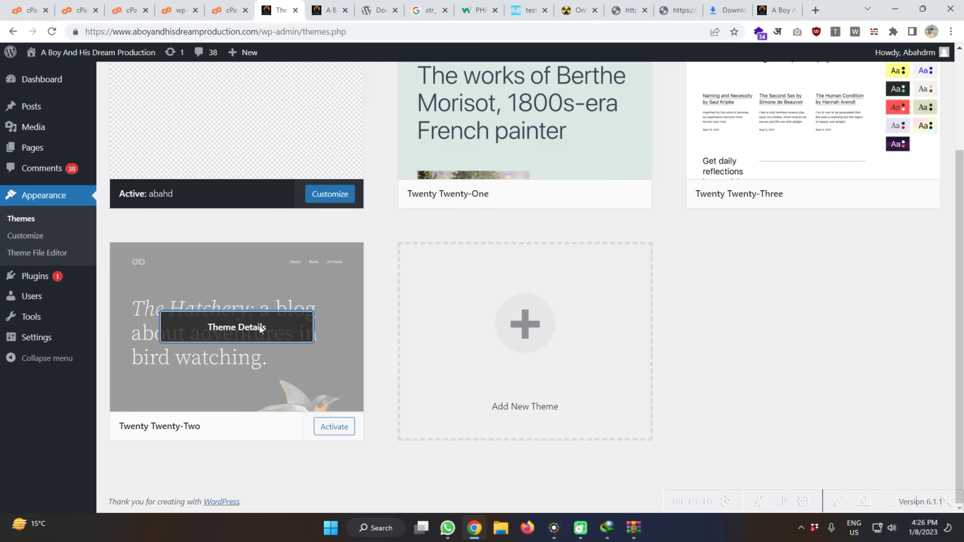
left_click(260, 329)
left_click(919, 484)
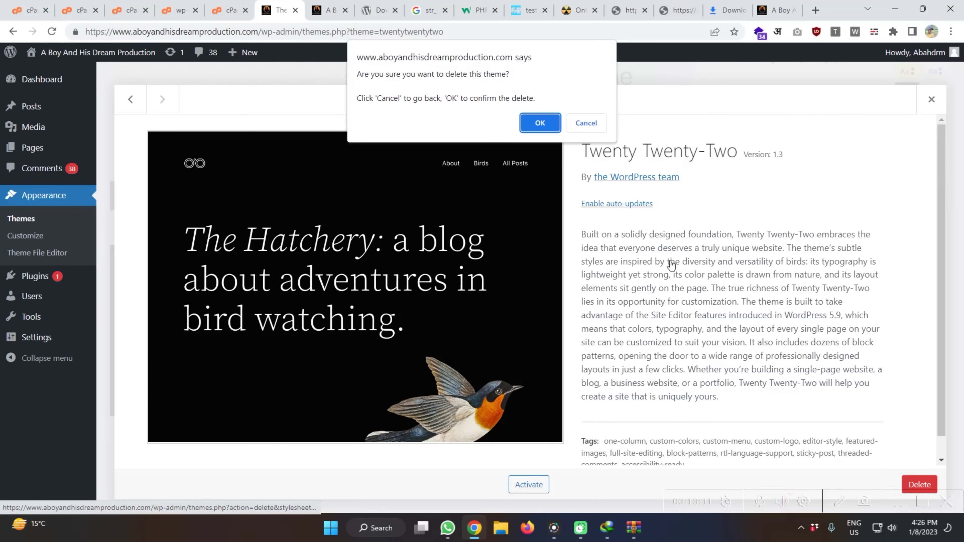
left_click(544, 124)
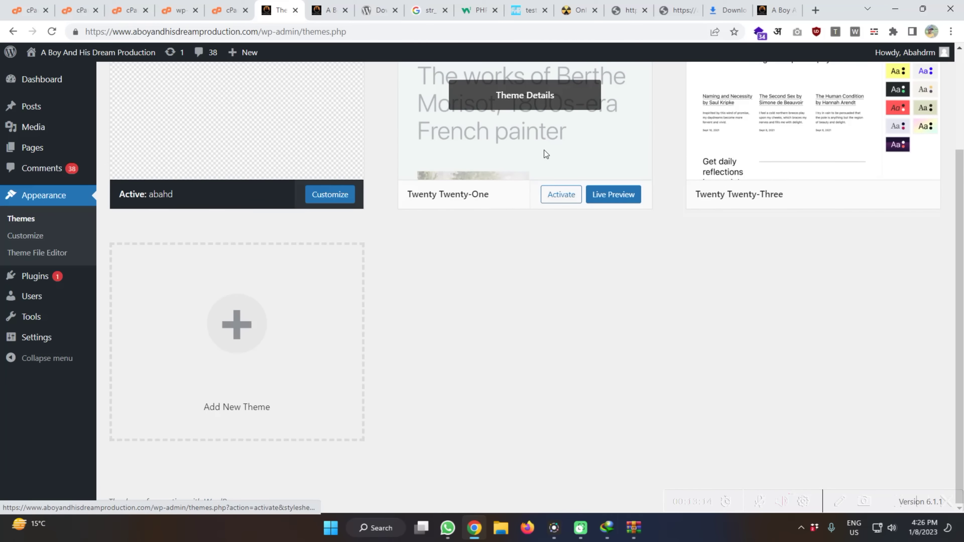
Step: Delete the Twenty Twenty-One and Twenty Twenty-Three themes
left_click(544, 150)
left_click(540, 123)
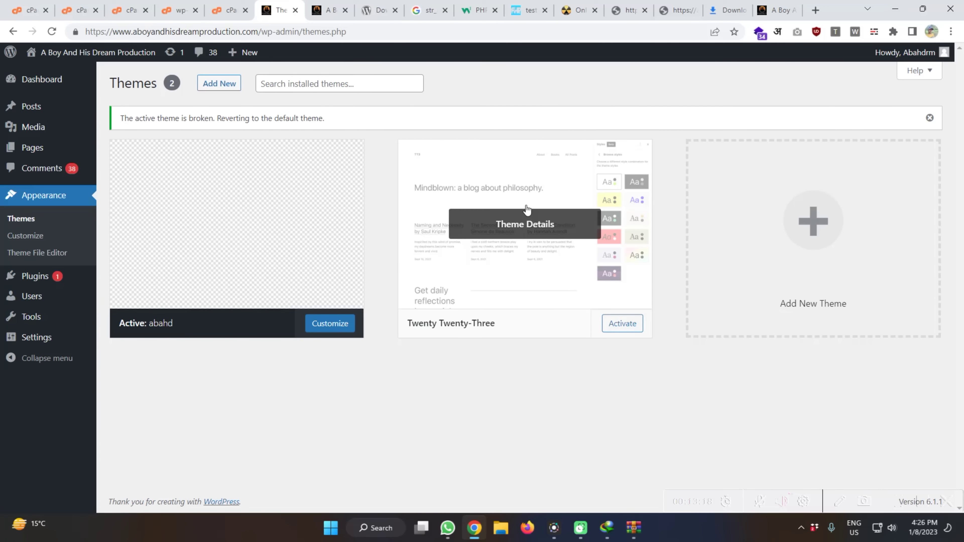
left_click(526, 209)
left_click(929, 482)
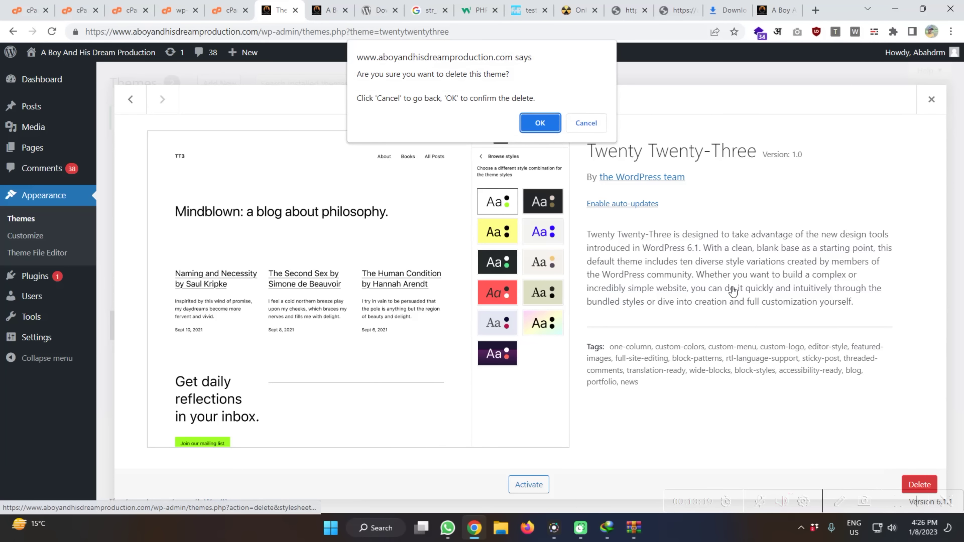
left_click(539, 123)
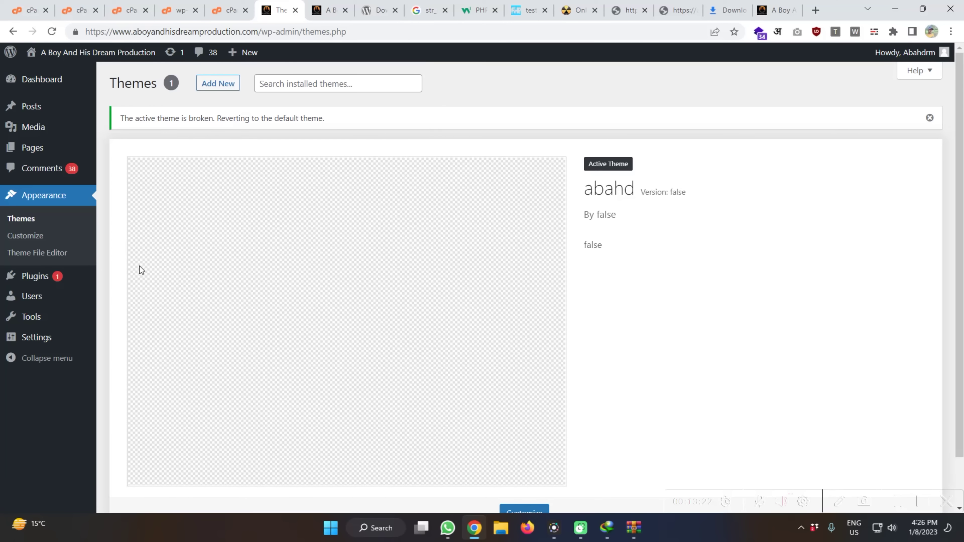
Step: Find the Sucuri Security plugin in the plugin directory, install it and activate it
mouse_move(45, 280)
left_click(117, 297)
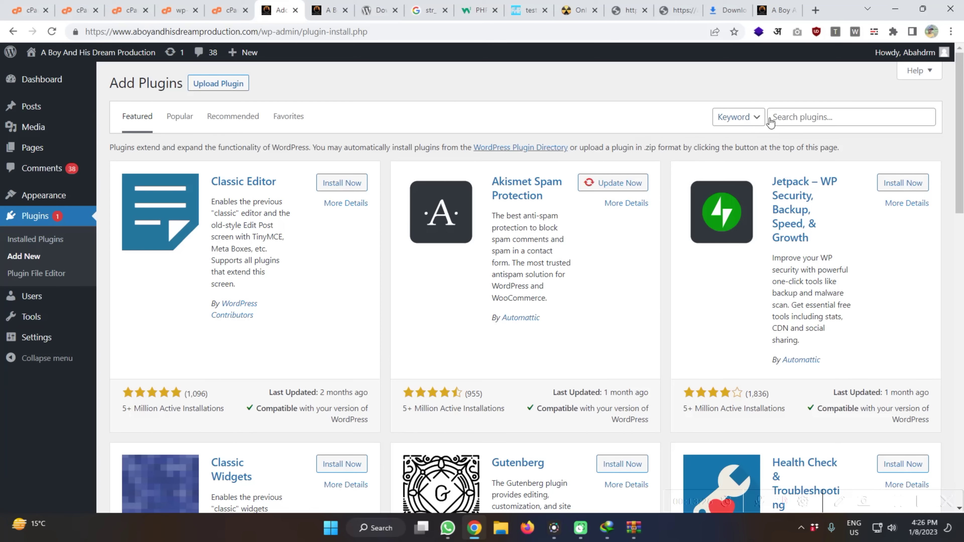
left_click(776, 115)
type("sucuri")
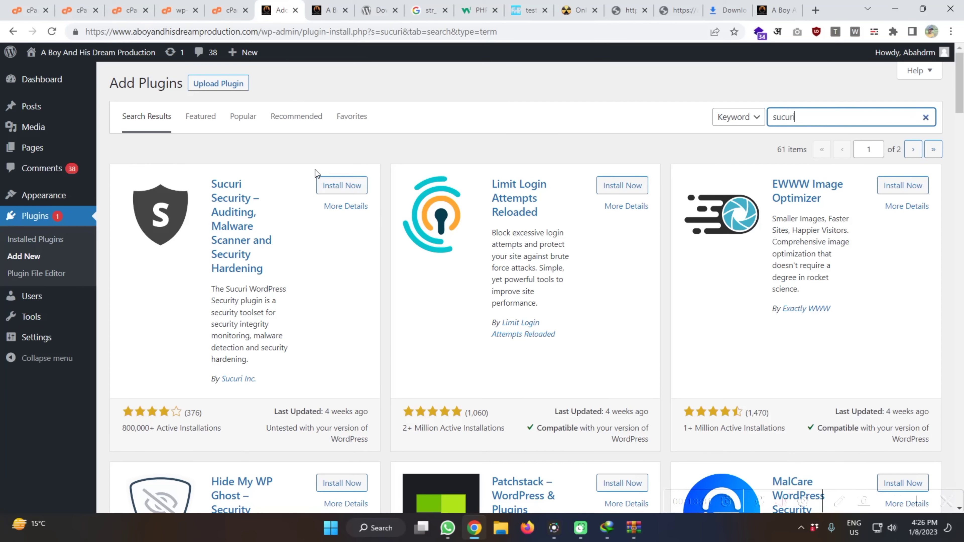
left_click(339, 185)
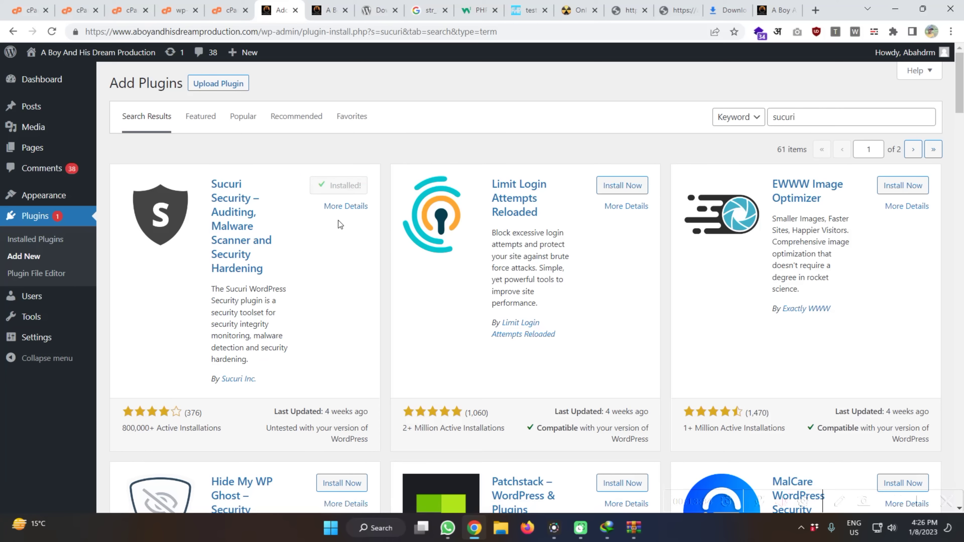
left_click(344, 189)
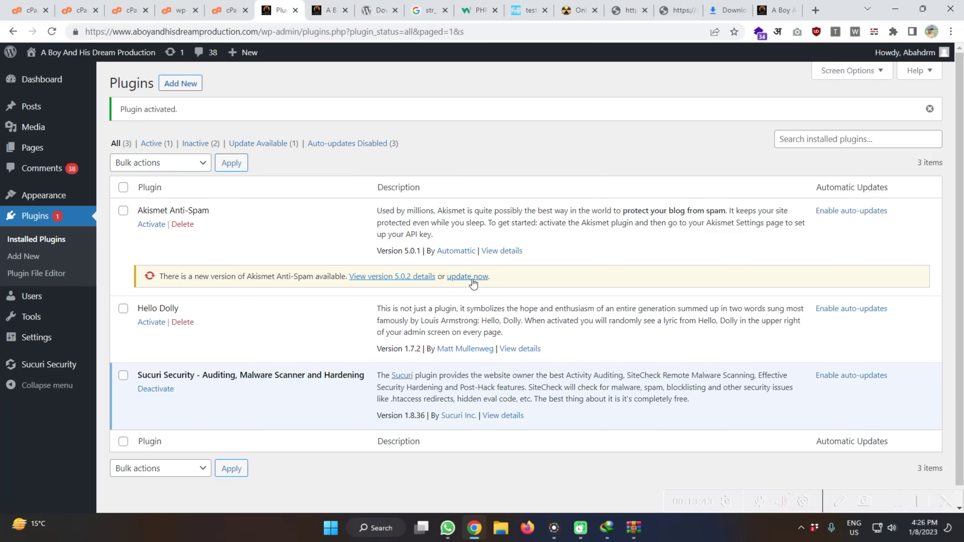
Step: Update the Akismet Anti-Spam plugin and delete the Hello Dolly plugin
left_click(471, 278)
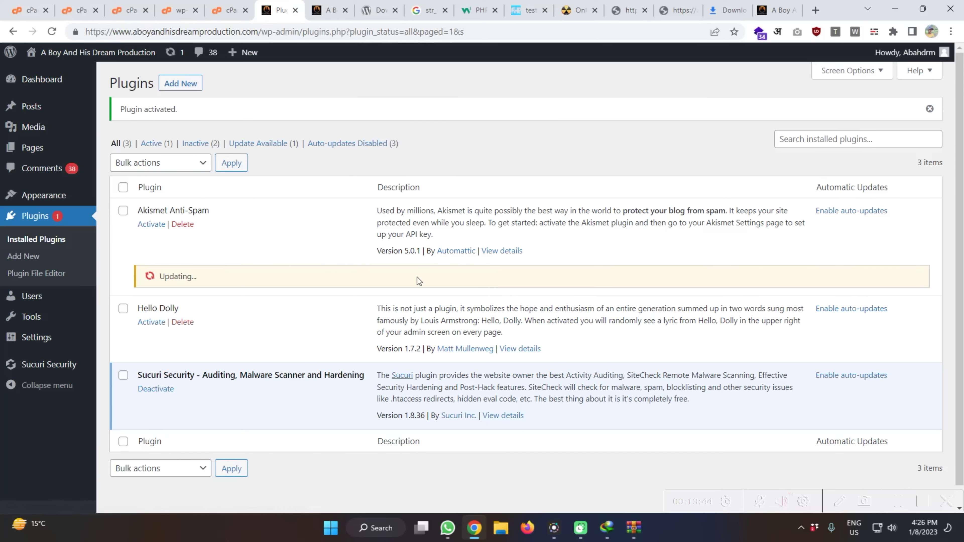
left_click(183, 321)
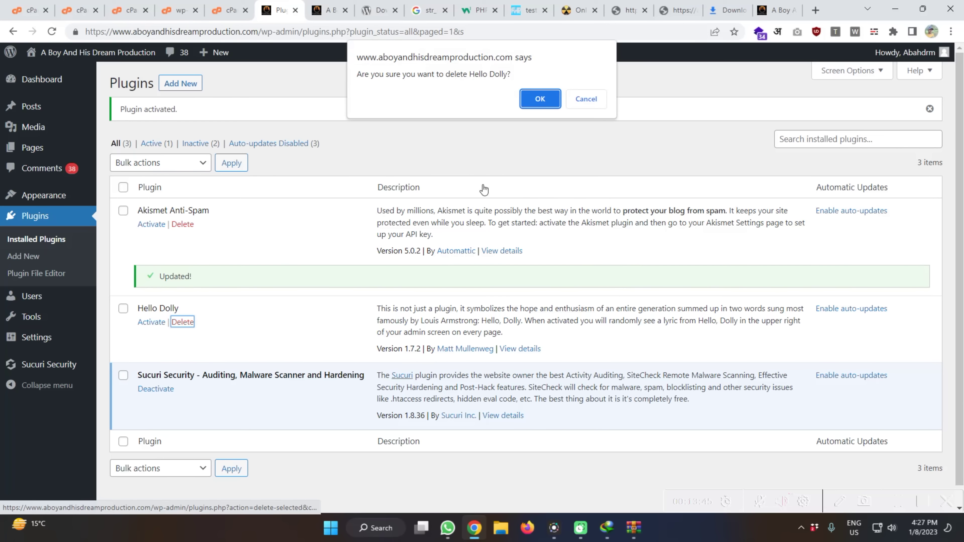
left_click(523, 102)
Step: Open the Sucuri Security dashboard and review the WordPress integrity results and the redirect address
mouse_move(43, 370)
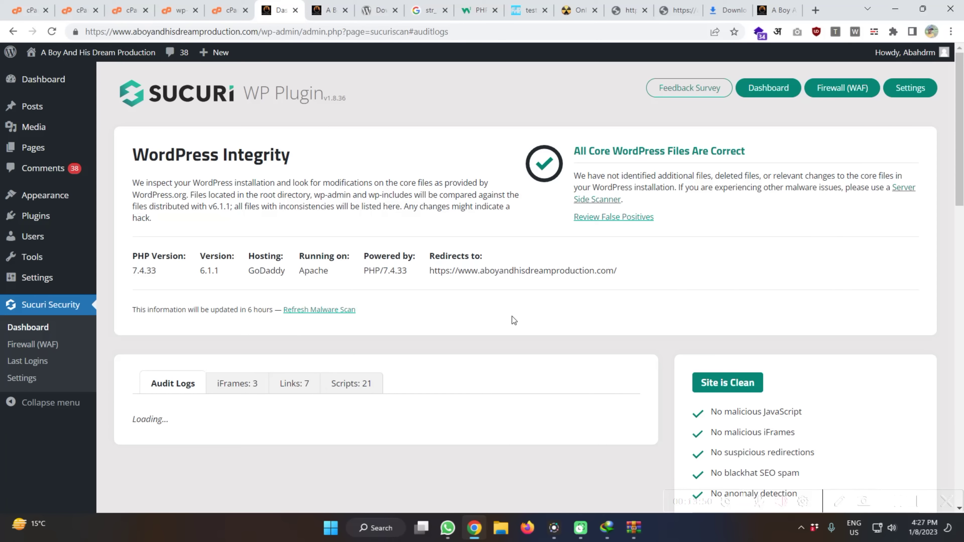
scroll(501, 317, "down", 1)
scroll(503, 320, "up", 1)
double_click(524, 270)
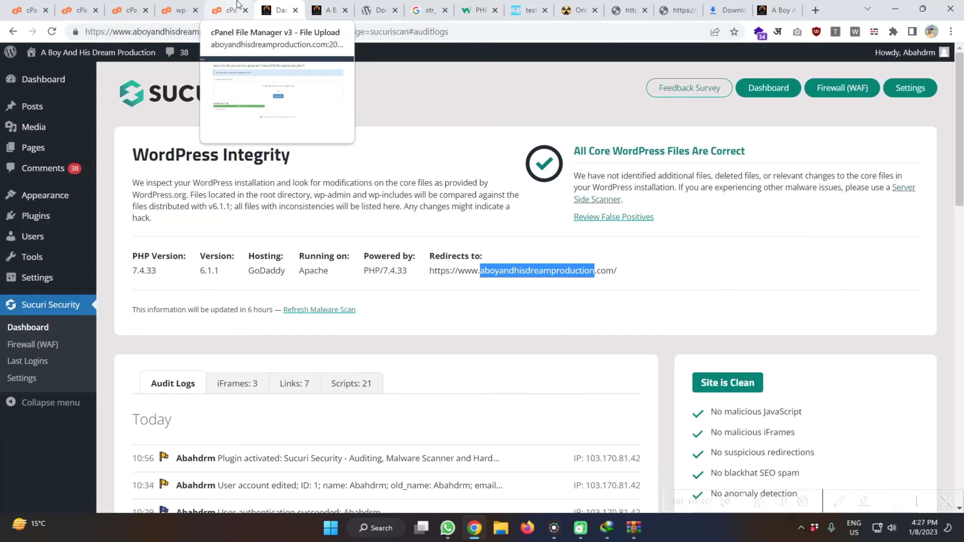
Step: Switch to the cPanel File Manager, closing a spare cPanel page, and check the contents of wp-content/plugins
left_click(181, 7)
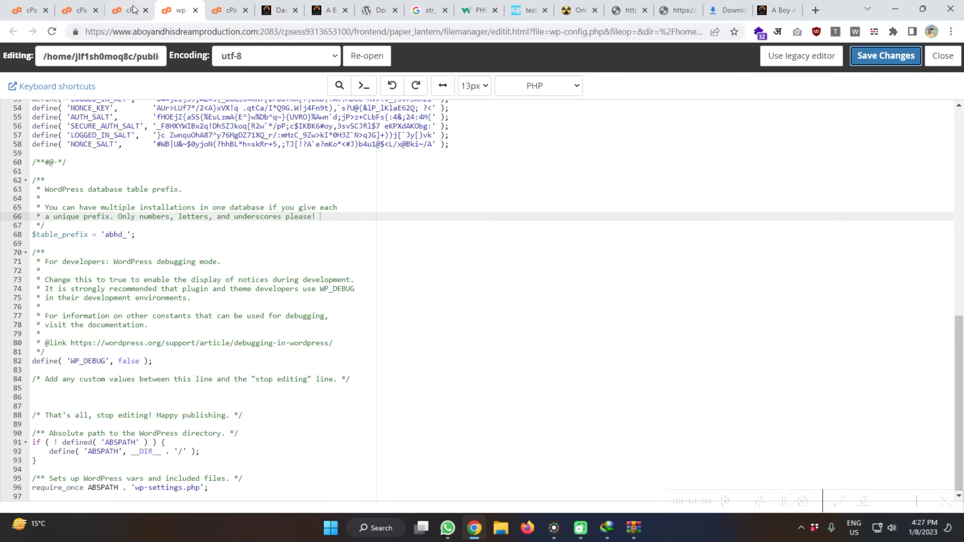
left_click(152, 7)
left_click(145, 10)
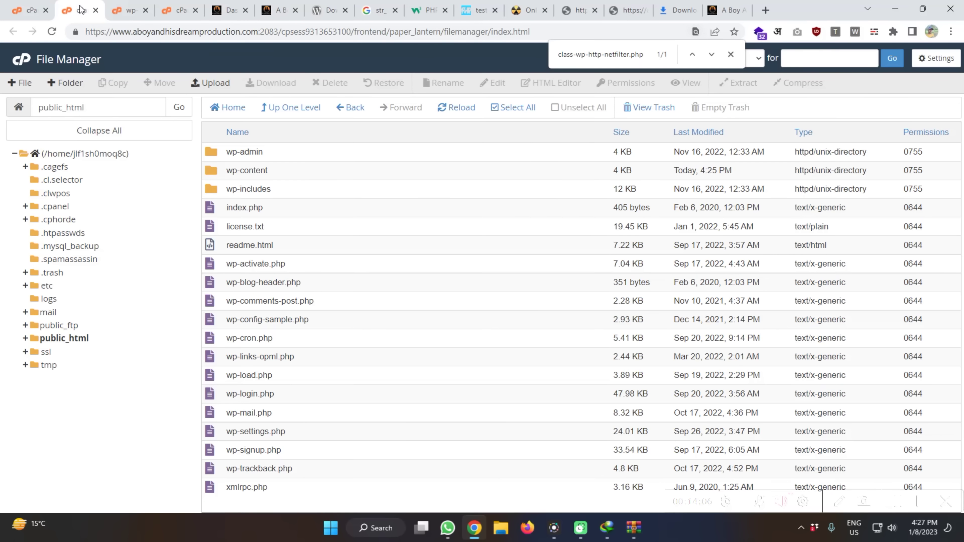
double_click(216, 176)
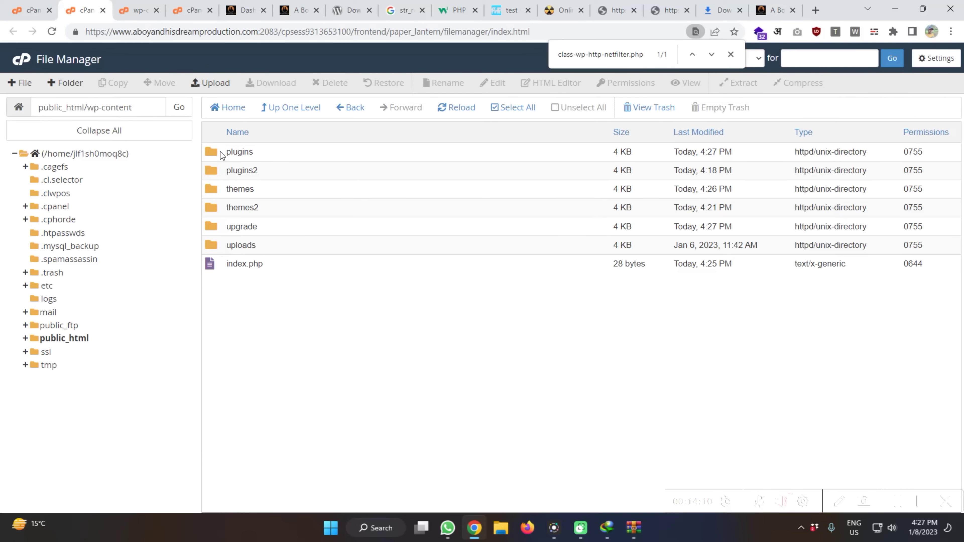
double_click(222, 153)
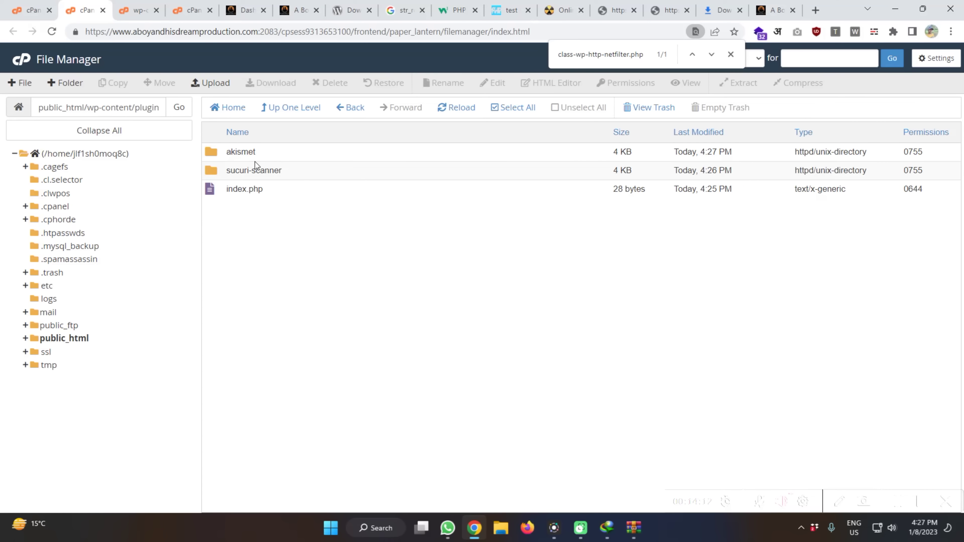
left_click(276, 109)
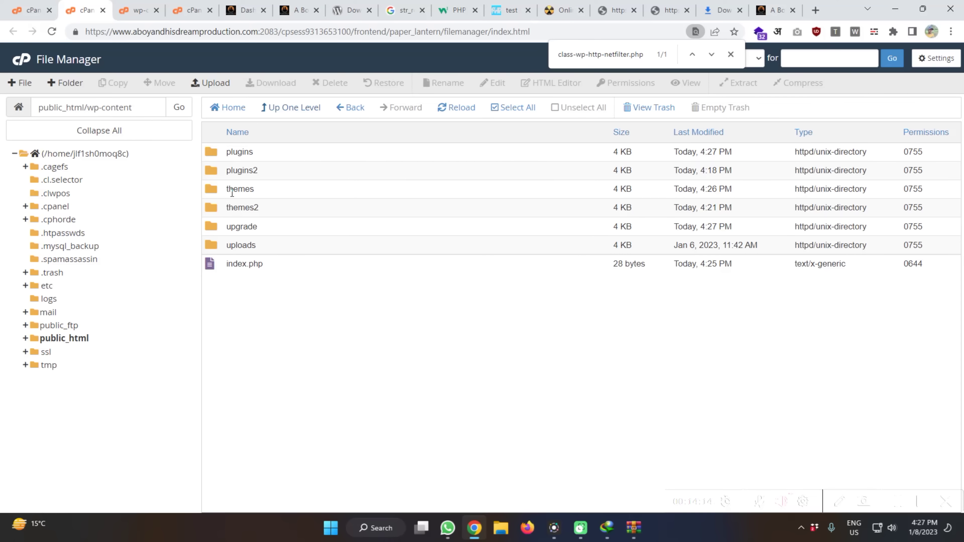
Step: Move the abahd theme folder from wp-content/themes2 to /public_html/wp-content/themes
double_click(223, 205)
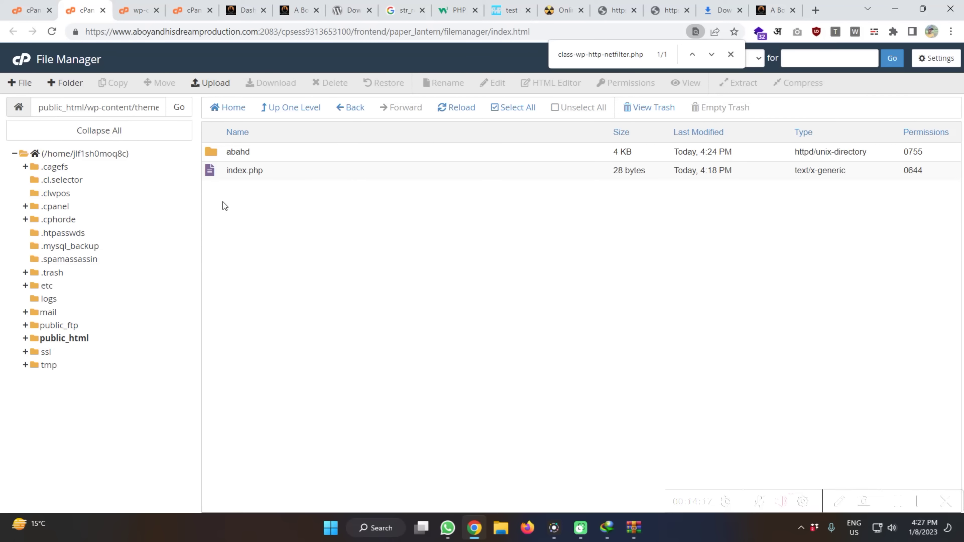
left_click(224, 157)
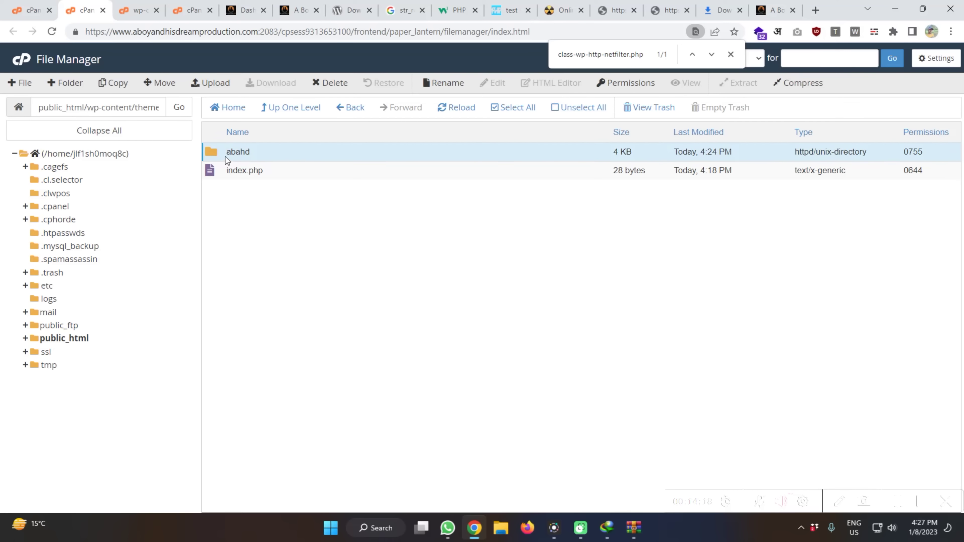
left_click(161, 82)
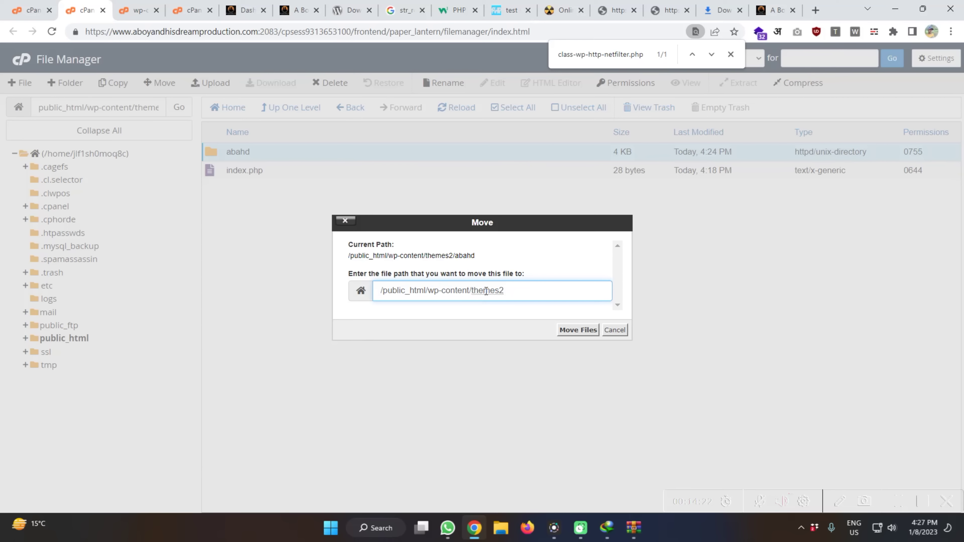
left_click_drag(500, 291, 542, 292)
key("BackSpace")
left_click(569, 330)
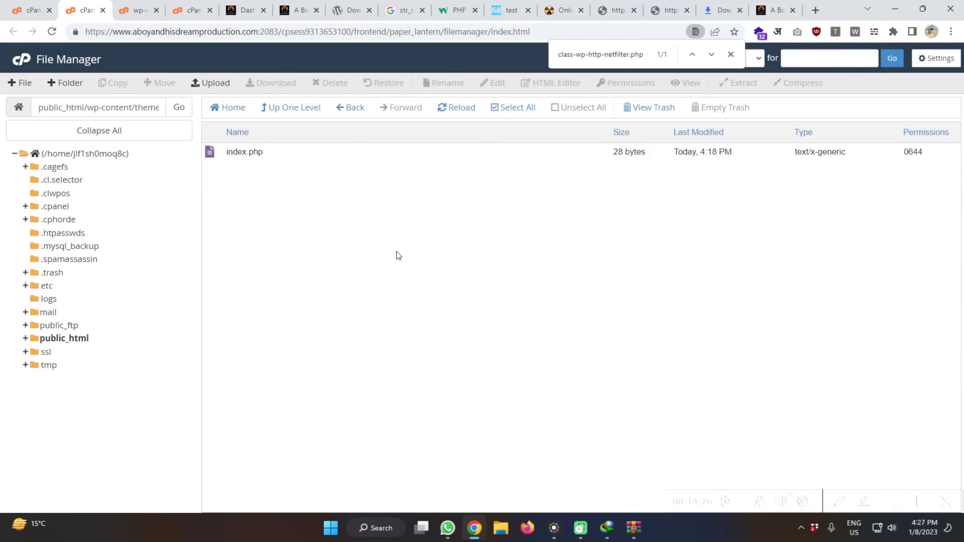
Step: Close the wp-config.php editor and the cPanel File Upload page to return to the WordPress dashboard
left_click(179, 10)
left_click(142, 4)
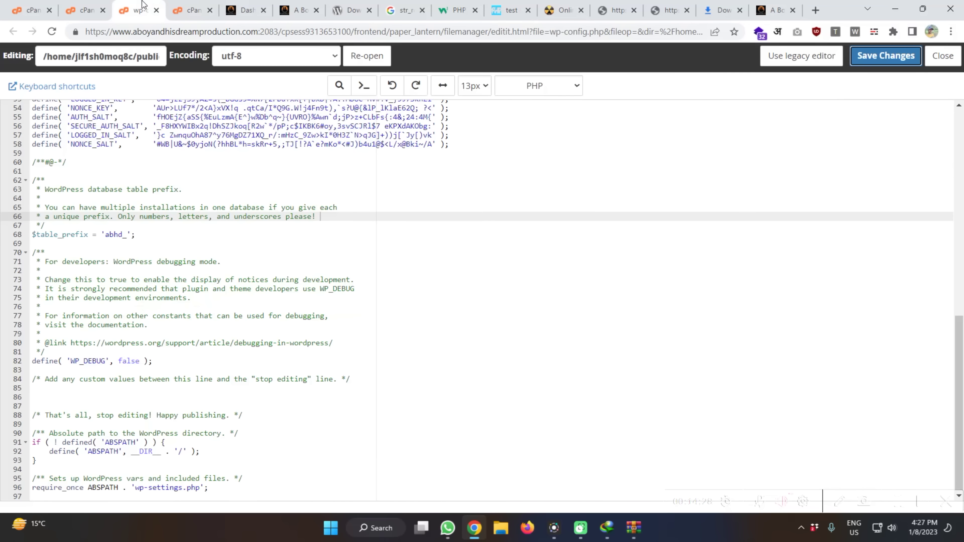
key("ctrl+w")
key("ctrl+w")
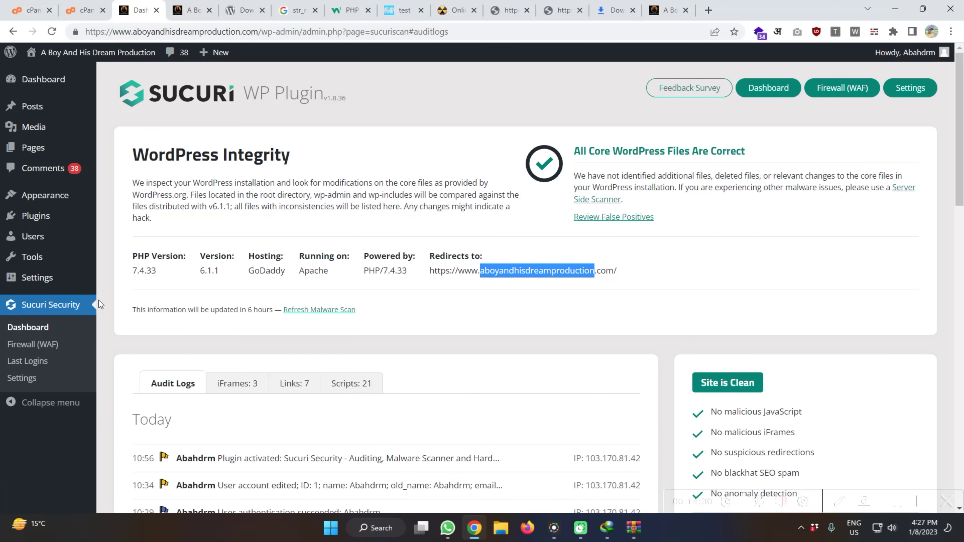
Step: Open the details of the abahd theme in the installed themes and activate it
left_click(59, 195)
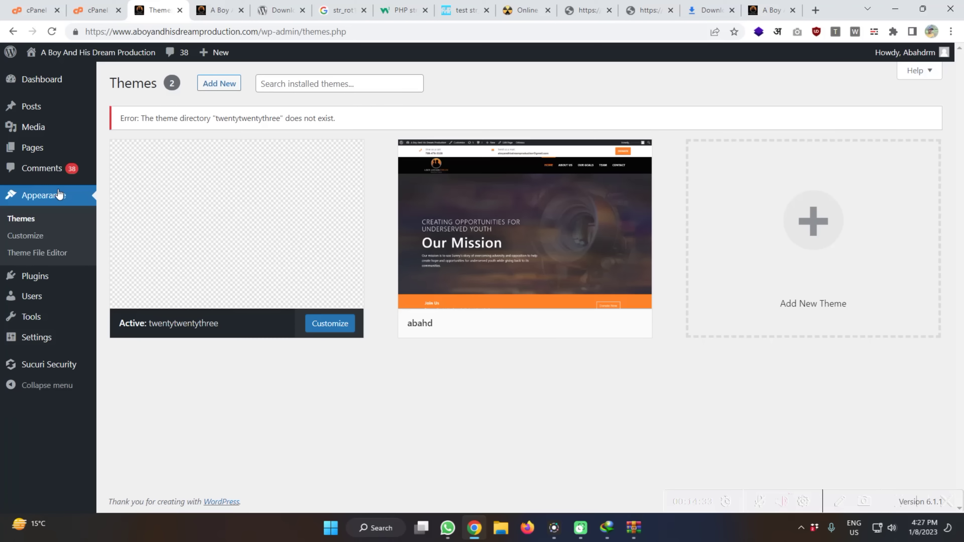
mouse_move(239, 224)
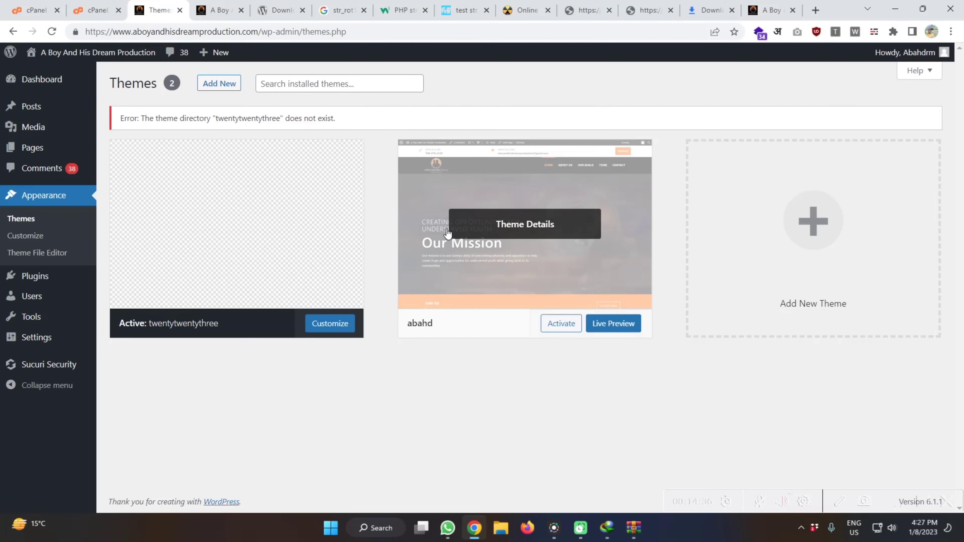
left_click(452, 230)
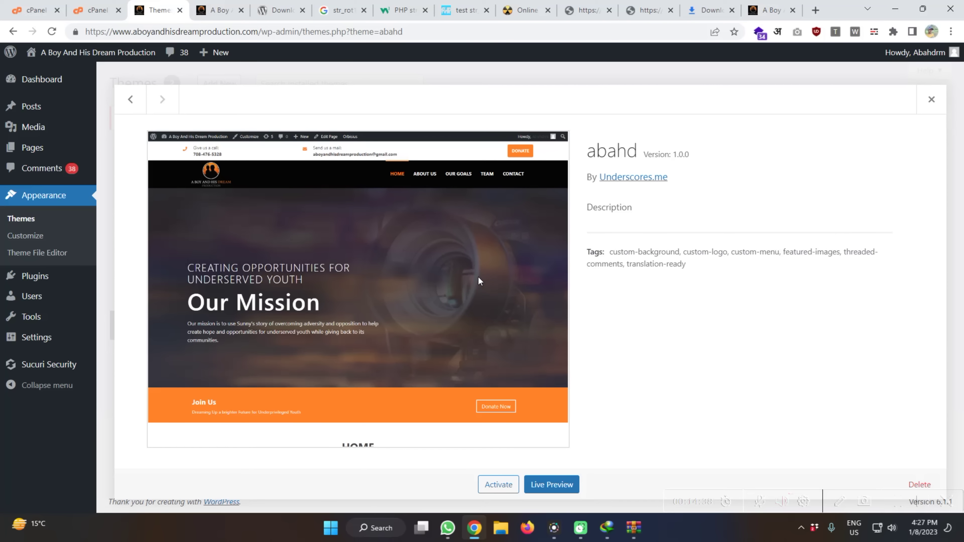
left_click(498, 486)
left_click(96, 10)
left_click(148, 5)
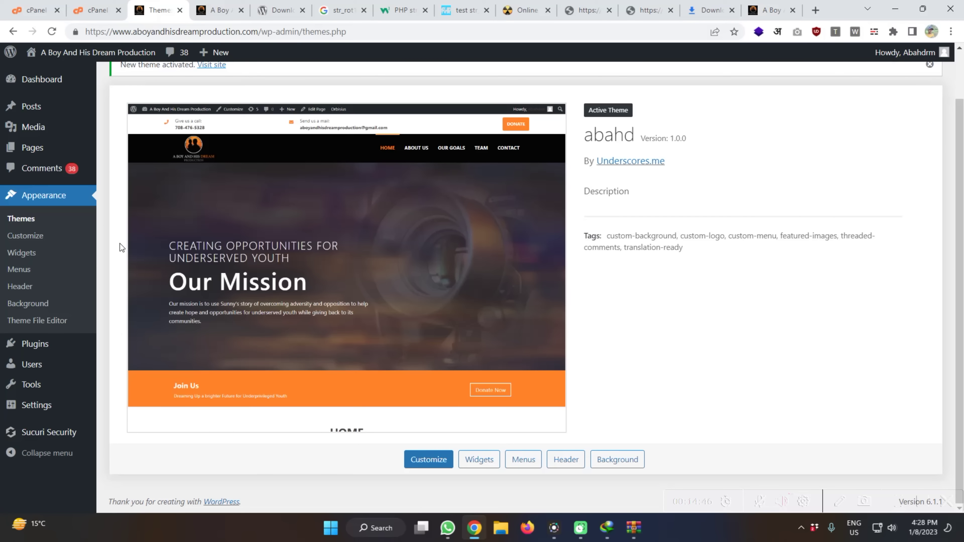
Step: Return to the Sucuri Security dashboard and refresh the malware scan
left_click(70, 428)
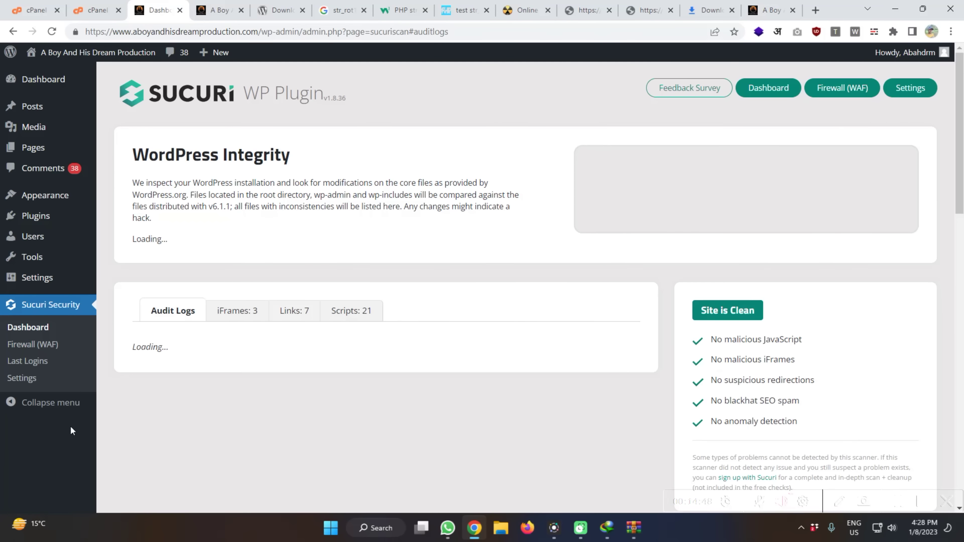
left_click(330, 310)
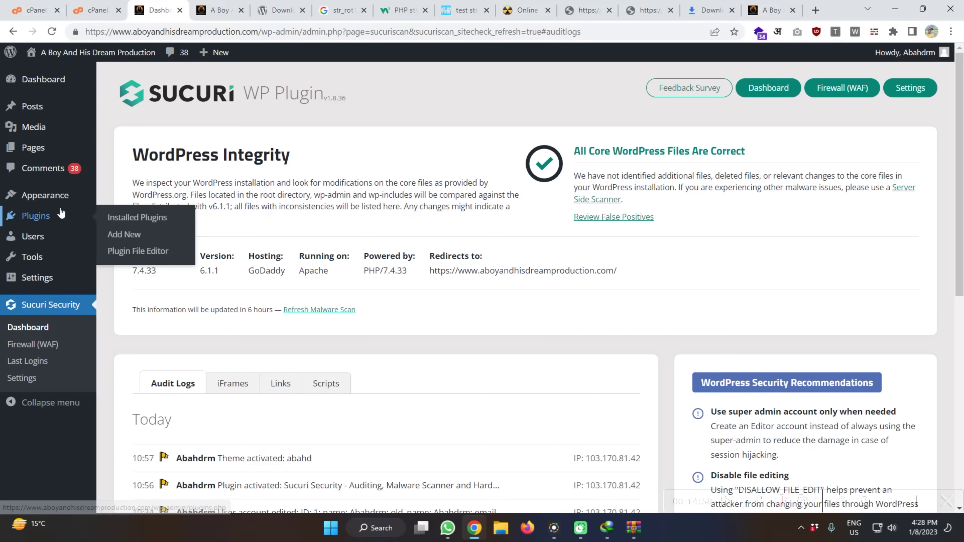
Step: Open Sucuri's hardening settings and apply the hardening that blocks PHP files in the uploads directory
left_click(26, 378)
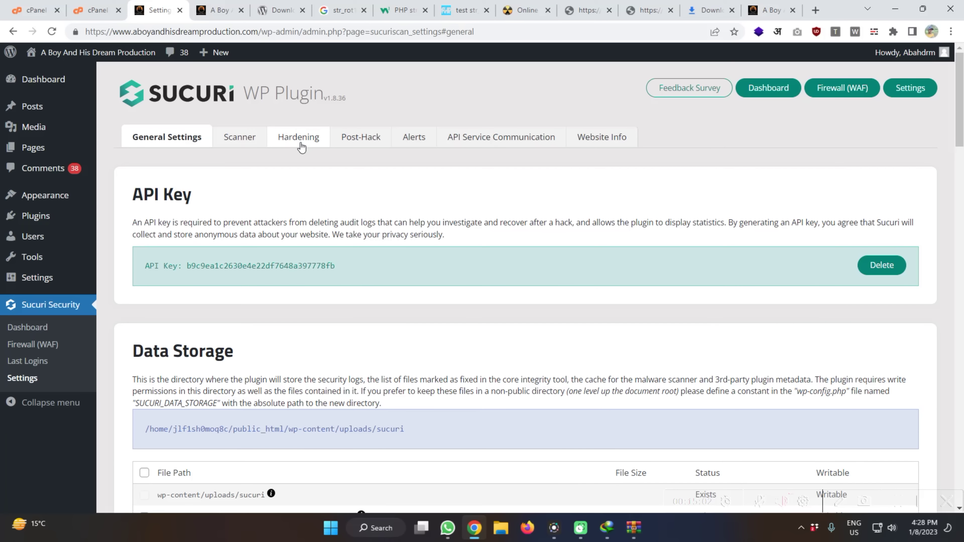
left_click(299, 138)
scroll(845, 318, "down", 5)
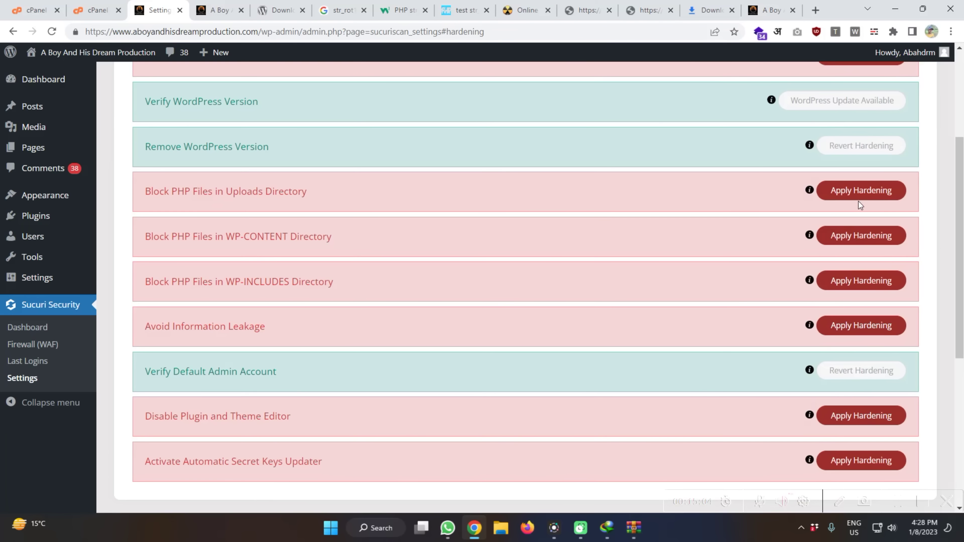
left_click(860, 190)
scroll(419, 297, "down", 3)
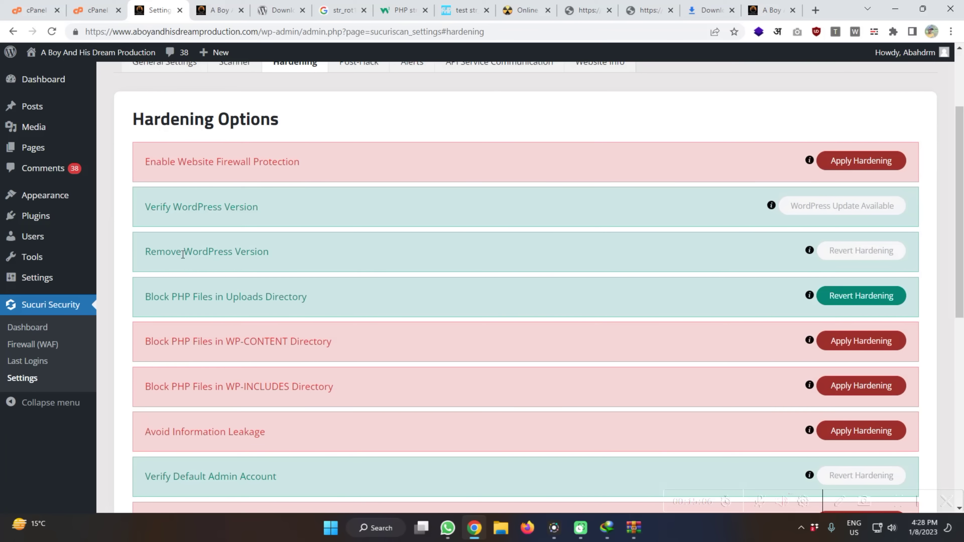
left_click_drag(143, 297, 333, 299)
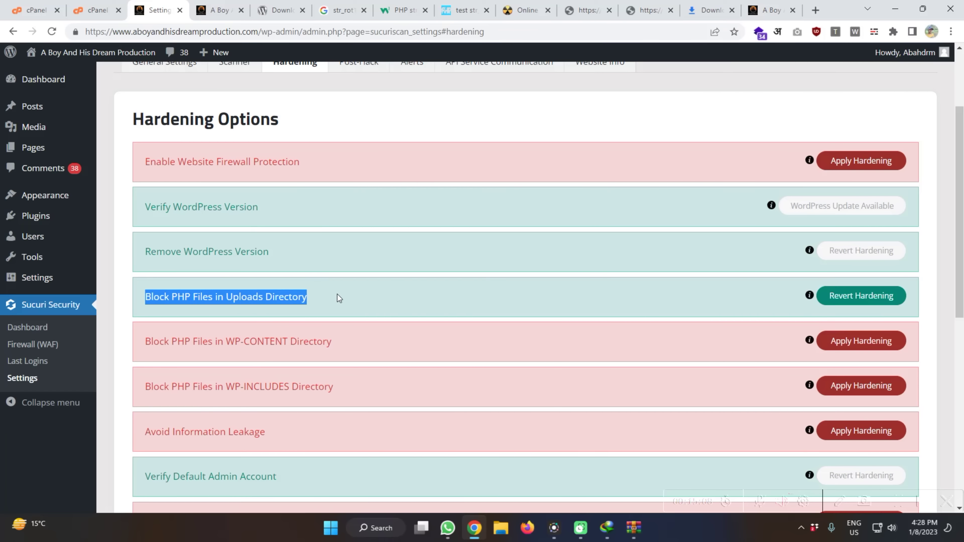
Step: Apply the hardening that blocks PHP files in the WP-CONTENT and WP-INCLUDES directories
scroll(300, 293, "down", 1)
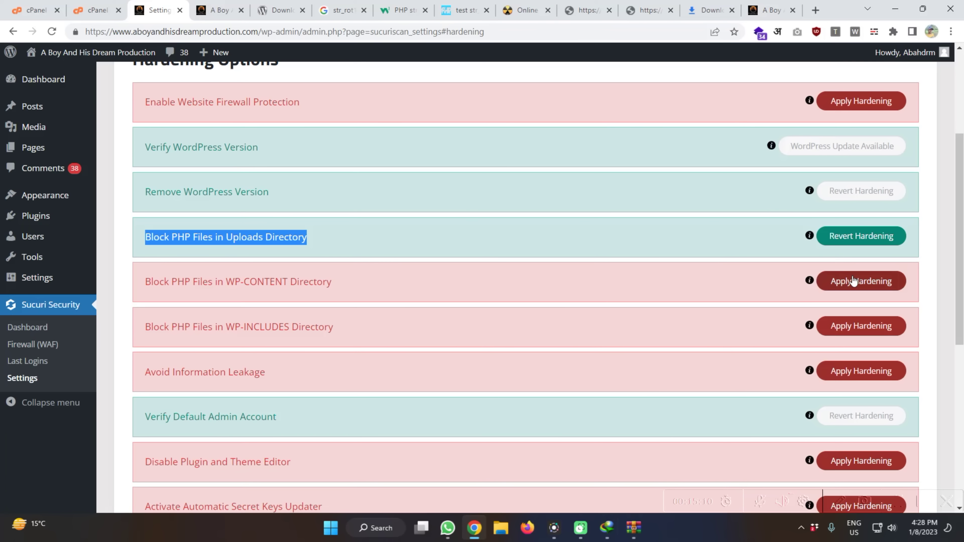
left_click(198, 283)
left_click_drag(173, 283, 331, 283)
left_click(831, 282)
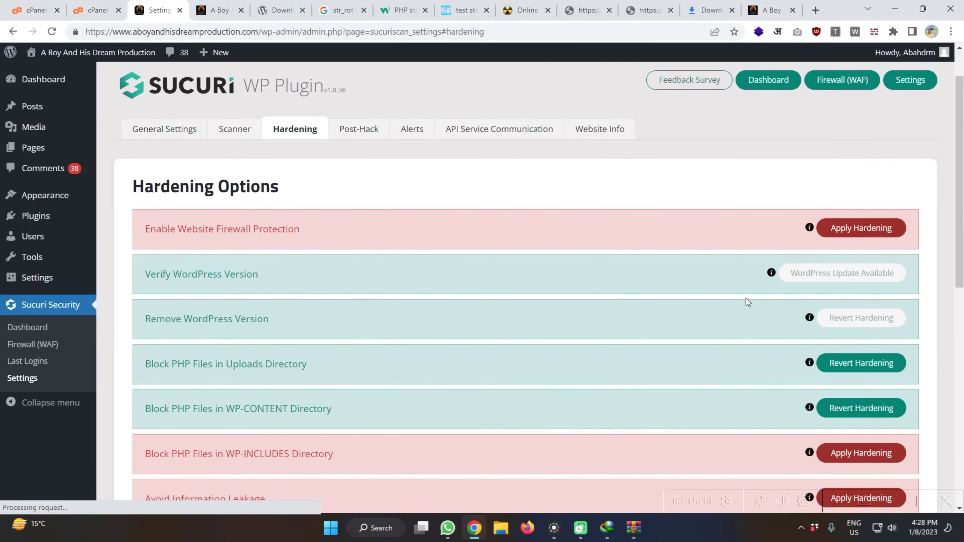
scroll(295, 301, "down", 3)
double_click(249, 268)
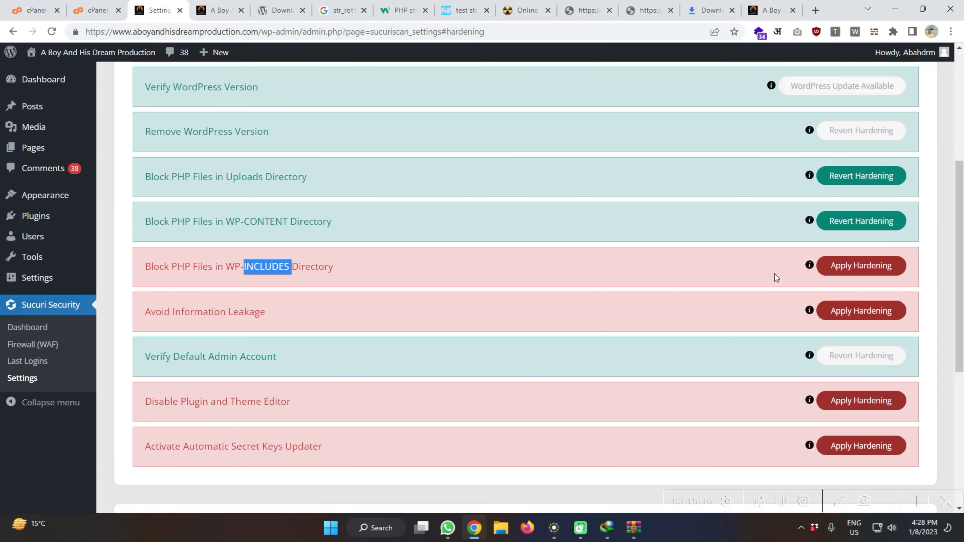
left_click(861, 266)
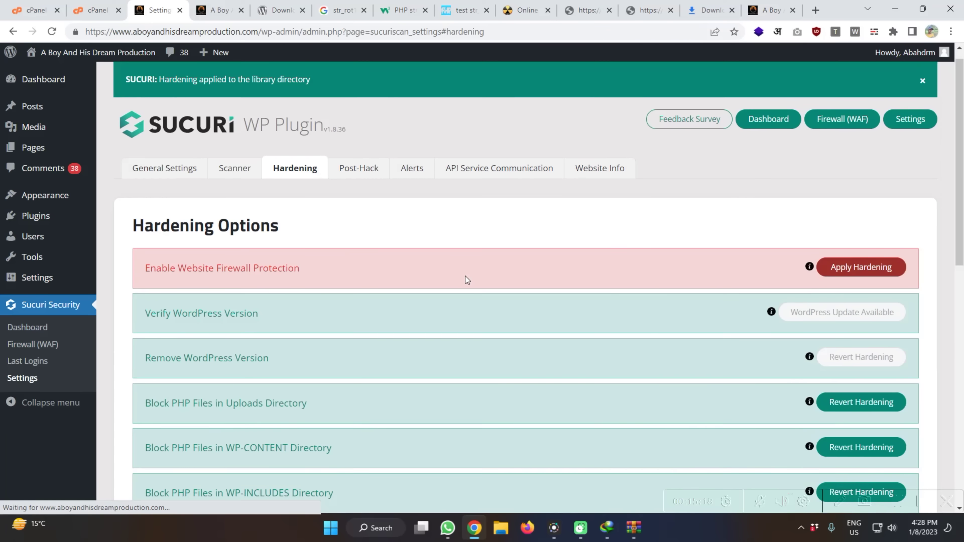
Step: Apply the hardening option that disables the plugin and theme editor
scroll(465, 276, "down", 8)
triple_click(267, 282)
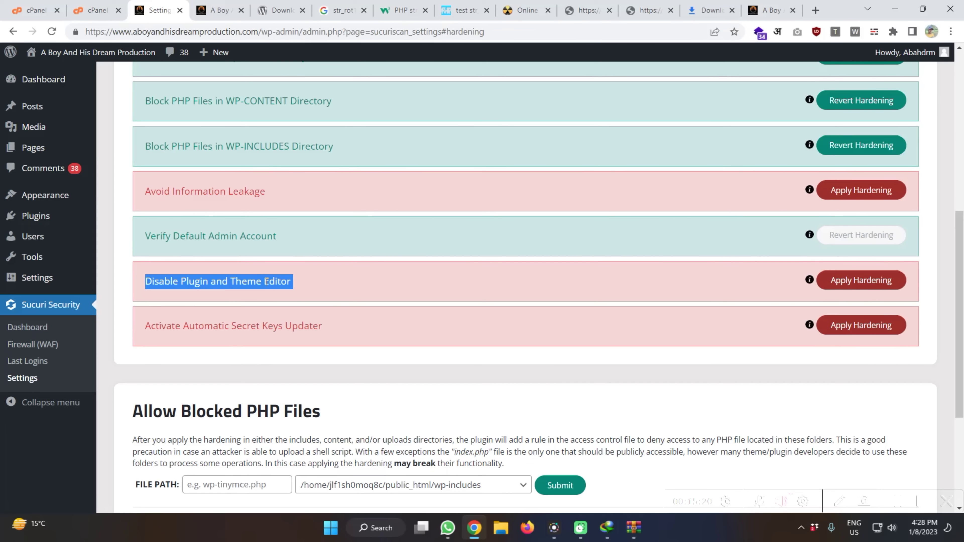
left_click(821, 280)
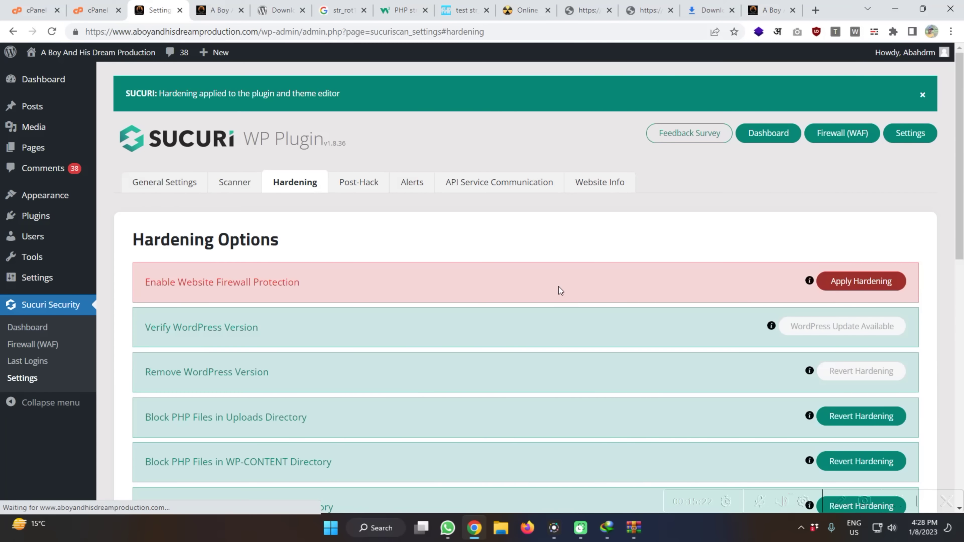
Step: Open wp-config.php from public_html in the cPanel editor and examine its authentication keys and salts
scroll(162, 380, "down", 5)
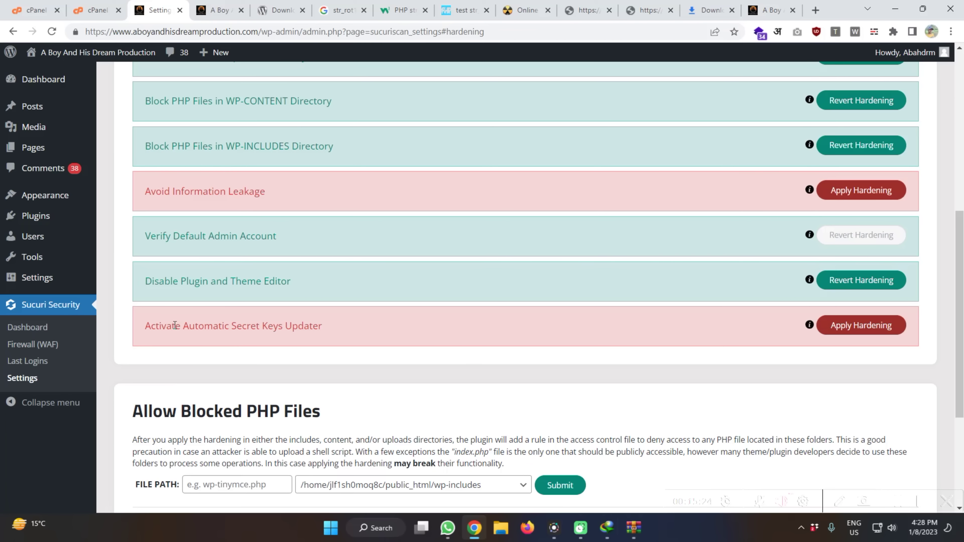
triple_click(279, 325)
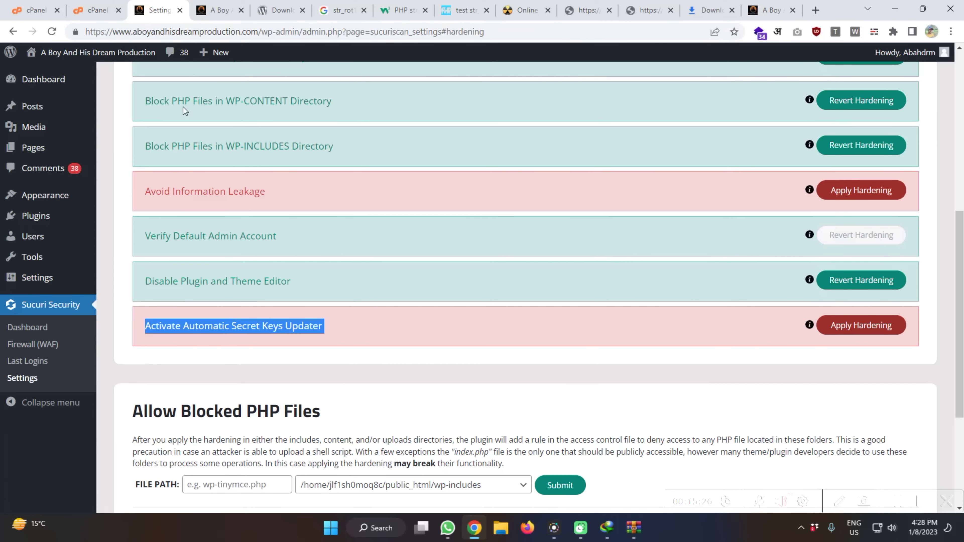
left_click(98, 9)
left_click(306, 107)
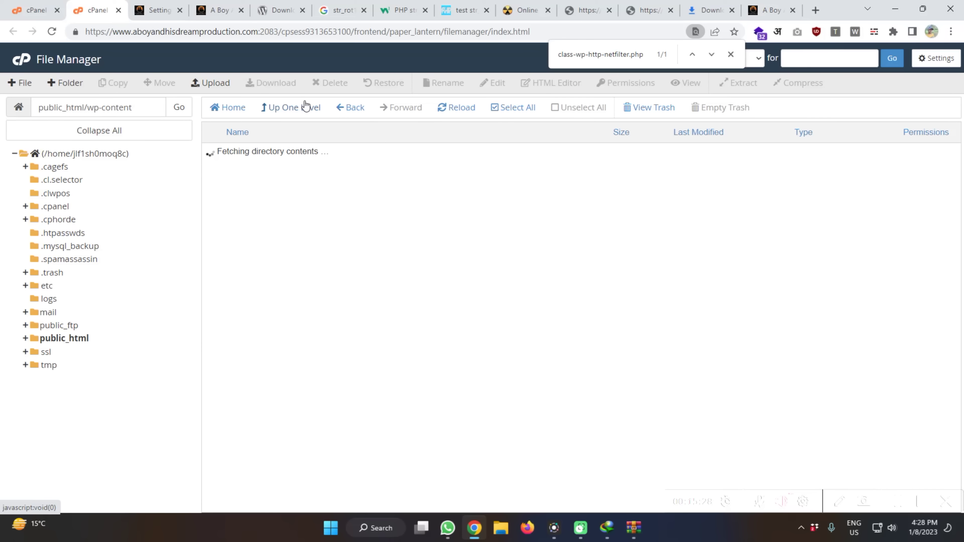
scroll(241, 291, "down", 1)
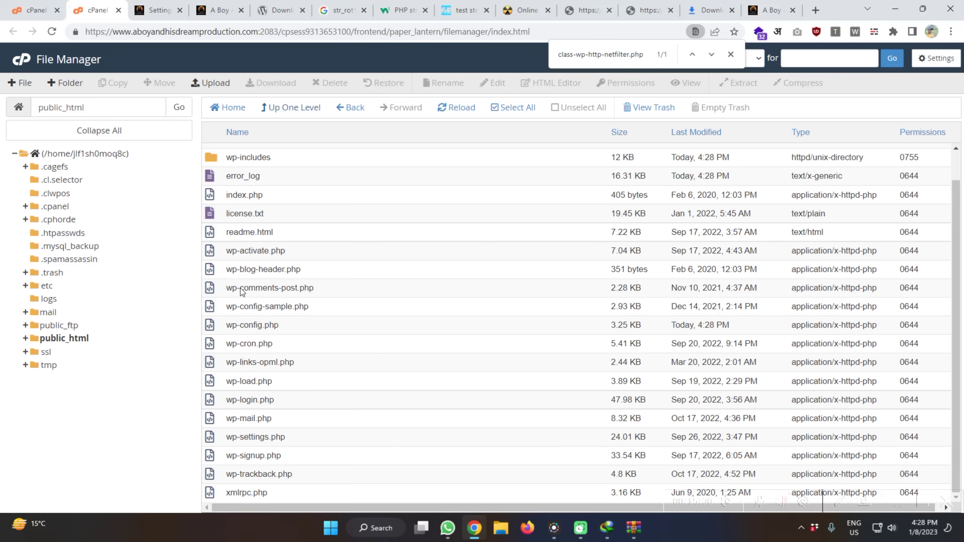
left_click(238, 321)
left_click(493, 83)
left_click(589, 370)
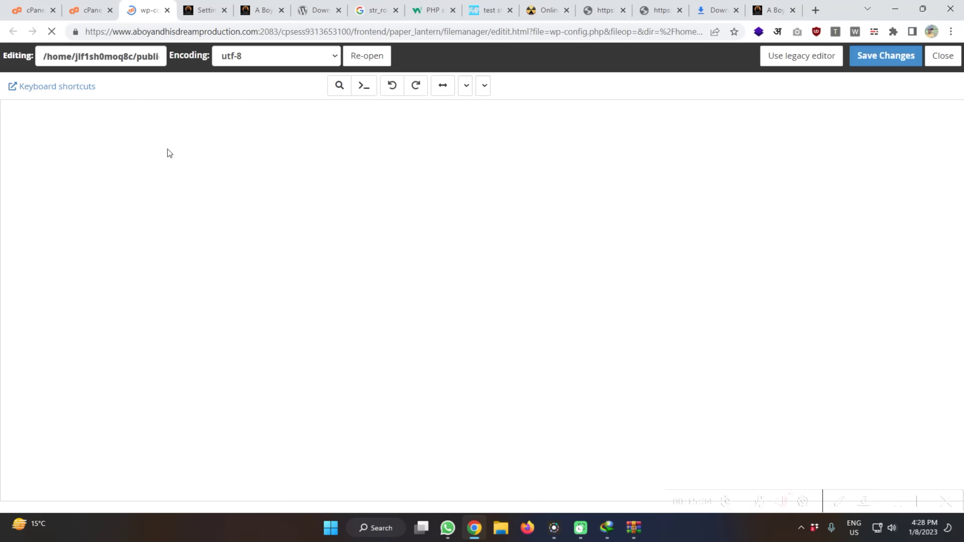
scroll(216, 334, "down", 5)
left_click_drag(466, 285, 30, 221)
Step: Apply Sucuri's hardening options that activate the automatic secret keys updater and avoid information leakage
left_click(205, 10)
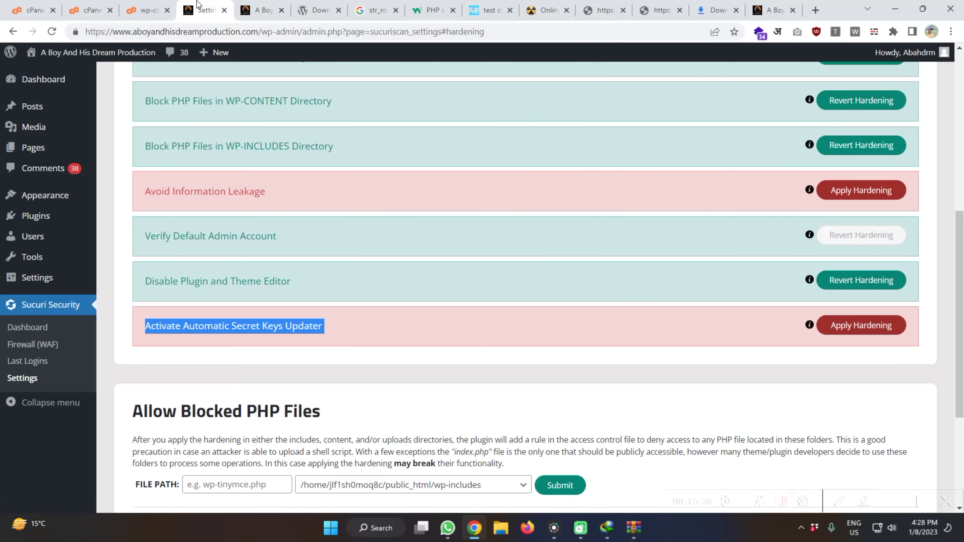
left_click(868, 327)
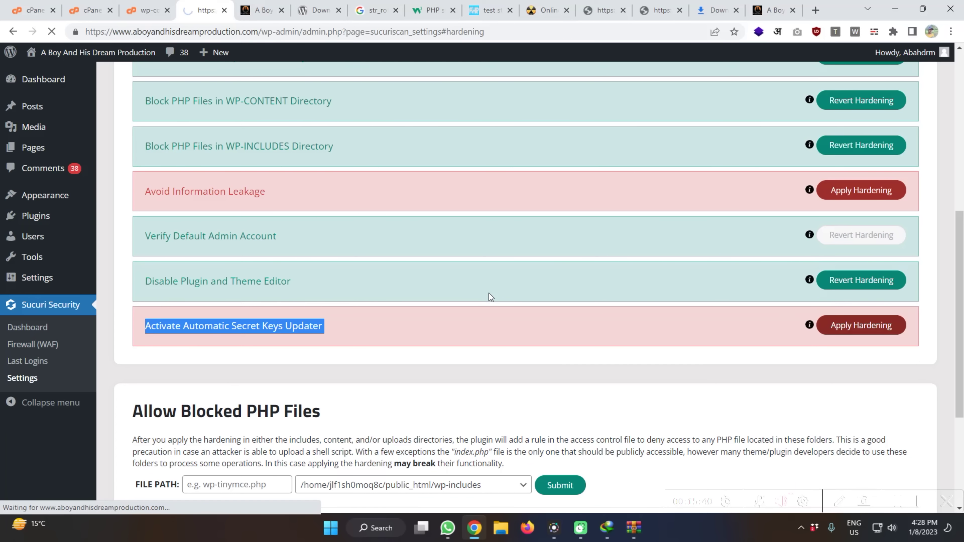
scroll(489, 296, "down", 4)
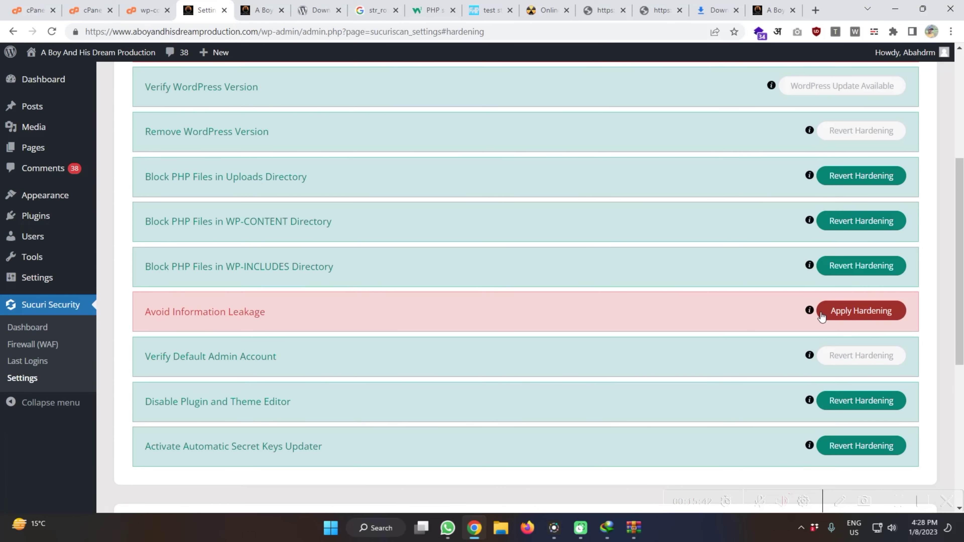
left_click(860, 310)
scroll(336, 226, "down", 10)
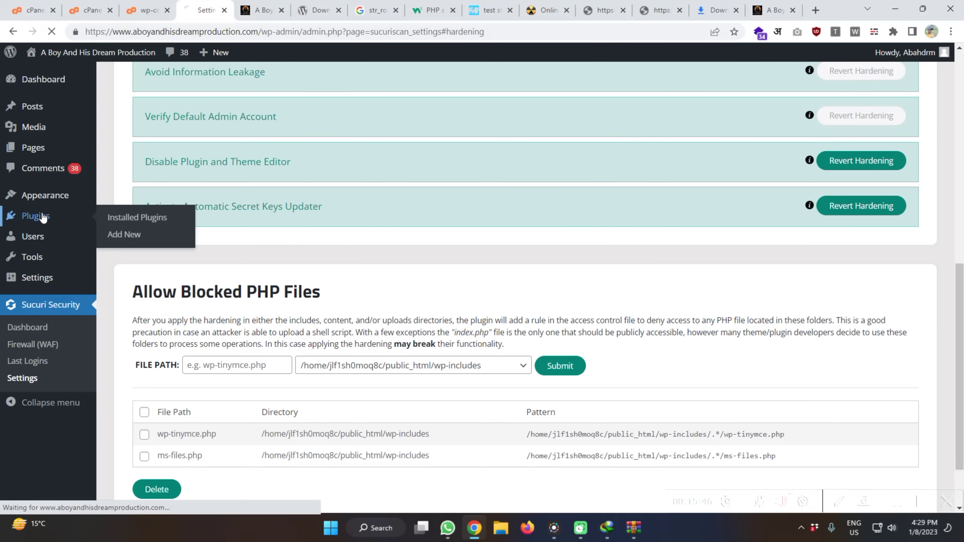
Step: Delete the inactive Akismet Anti-Spam plugin from the installed plugins
left_click(42, 216)
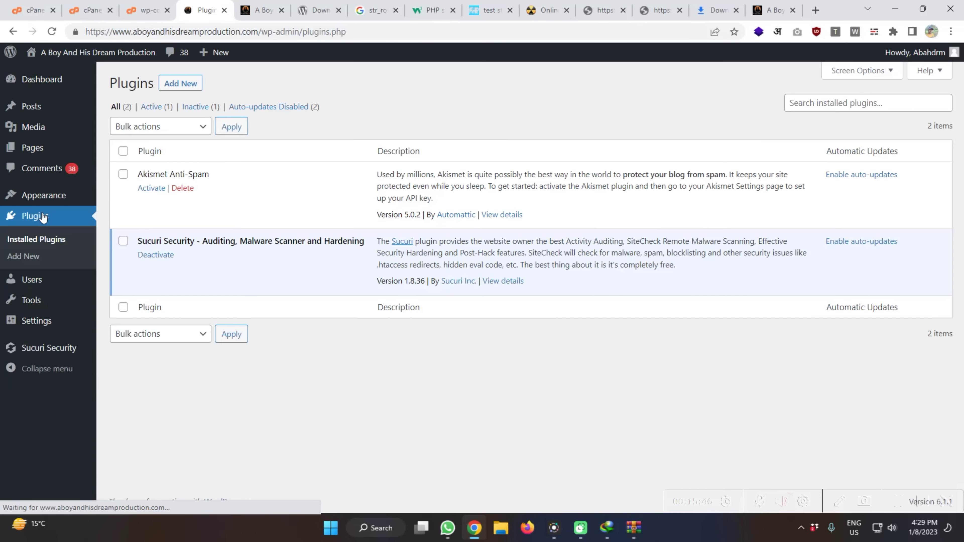
left_click(182, 188)
left_click(540, 98)
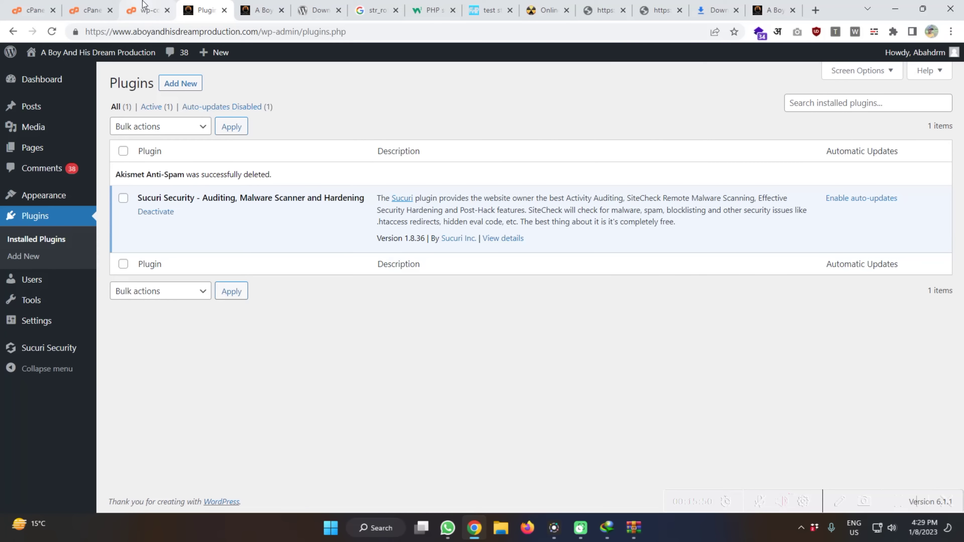
Step: Open the error_log file from public_html in the cPanel editor and read through its entries to the end
left_click(143, 5)
left_click(93, 10)
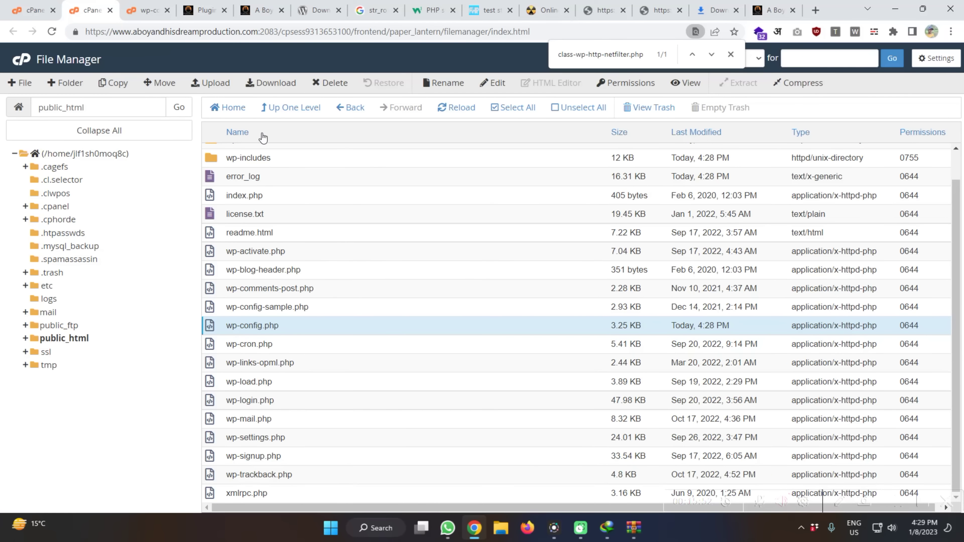
scroll(269, 198, "up", 2)
left_click(252, 212)
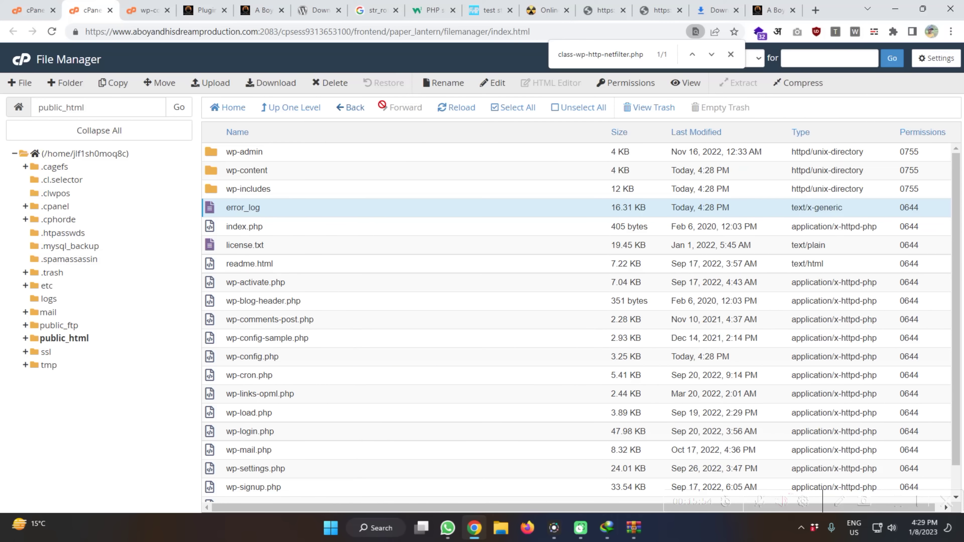
left_click(490, 83)
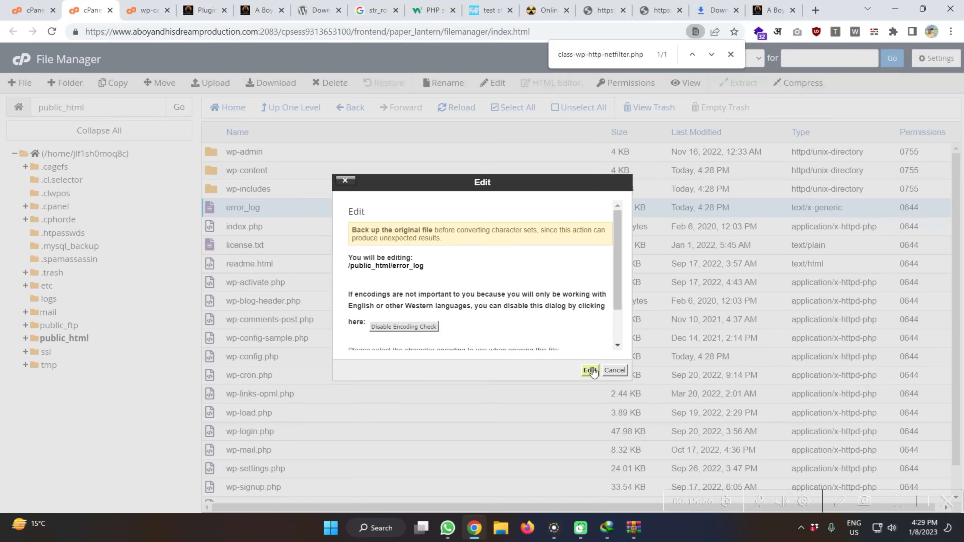
left_click(590, 370)
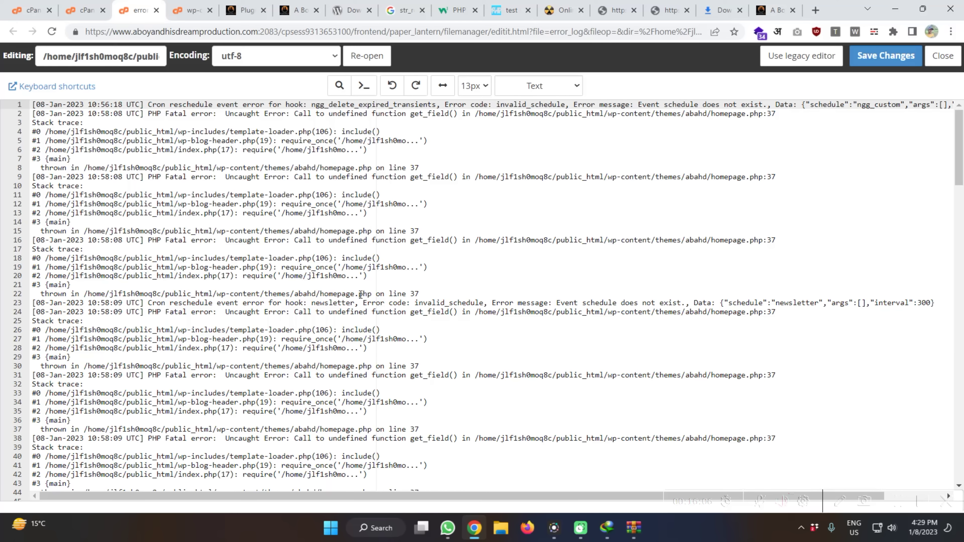
scroll(360, 294, "down", 15)
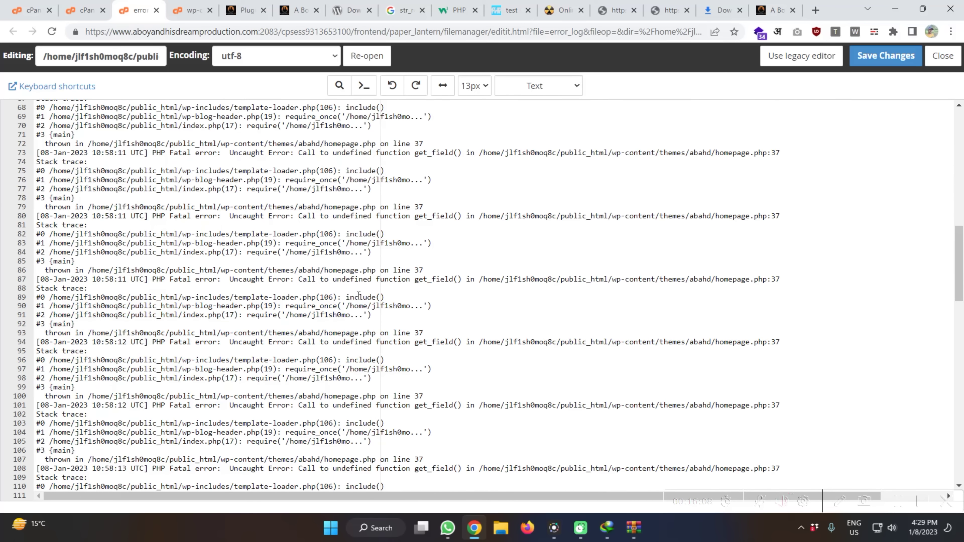
scroll(359, 295, "down", 12)
scroll(358, 296, "down", 5)
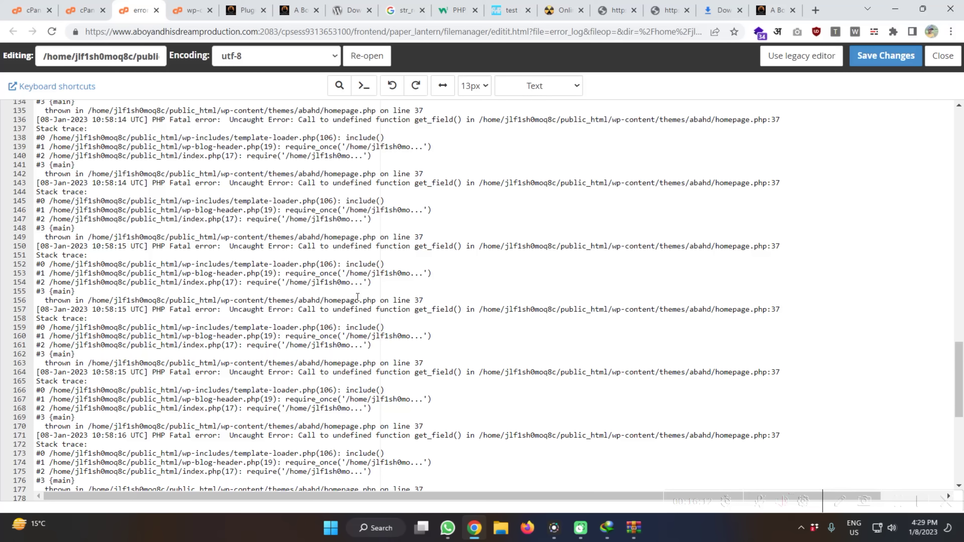
scroll(358, 296, "down", 9)
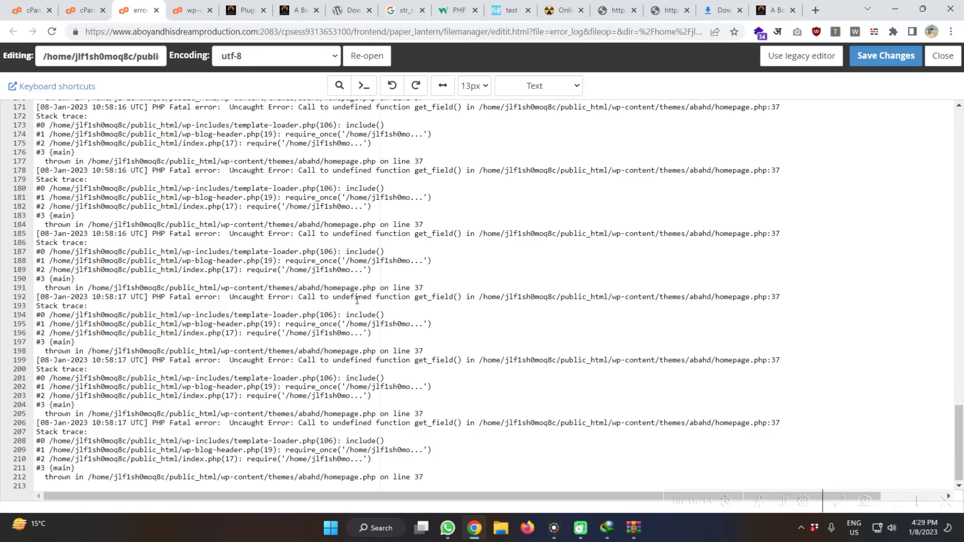
Step: Open the abahd theme's homepage.php in the cPanel editor and review its code through to the end
left_click(186, 7)
left_click(160, 6)
left_click(84, 10)
double_click(222, 175)
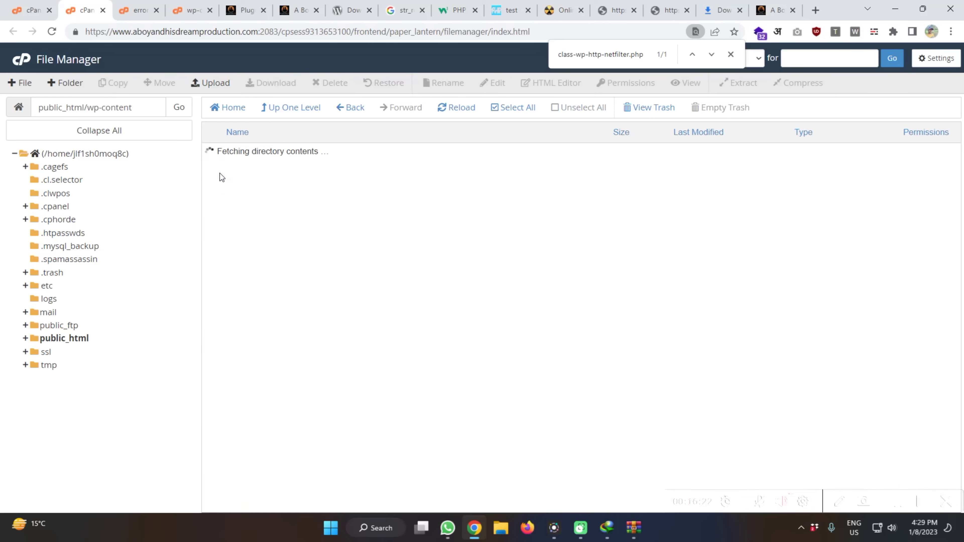
double_click(218, 188)
double_click(212, 154)
scroll(265, 301, "down", 3)
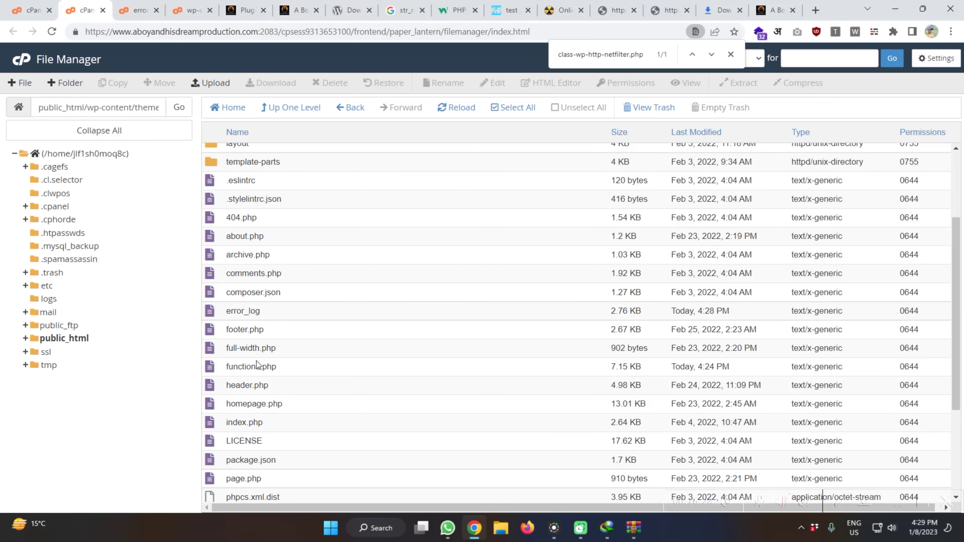
scroll(256, 361, "down", 2)
left_click(254, 344)
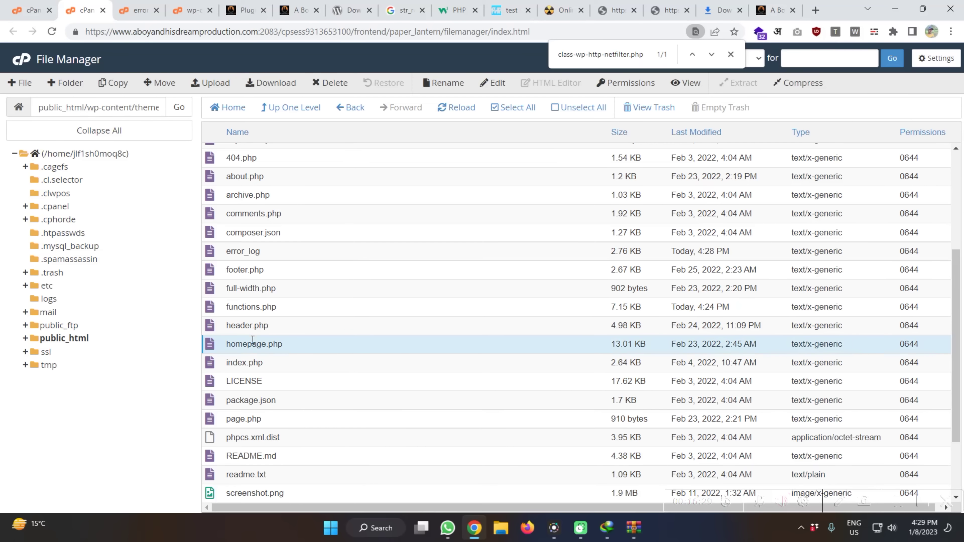
left_click(498, 85)
left_click(590, 371)
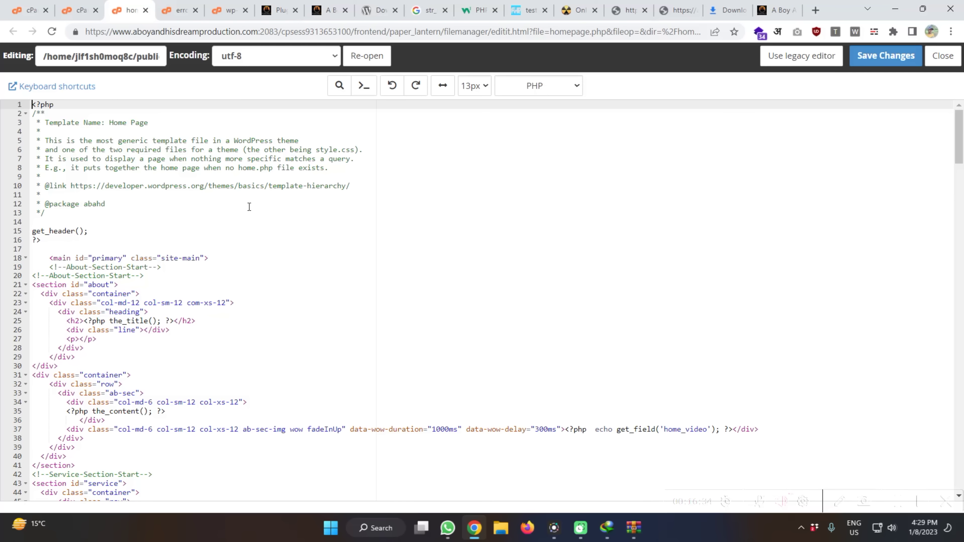
scroll(249, 210, "down", 5)
scroll(247, 223, "down", 20)
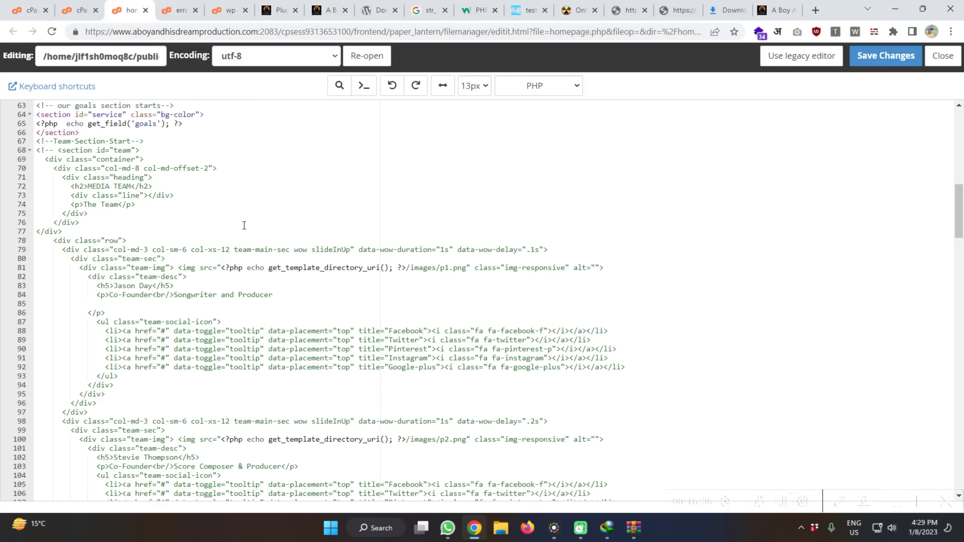
scroll(242, 236, "down", 20)
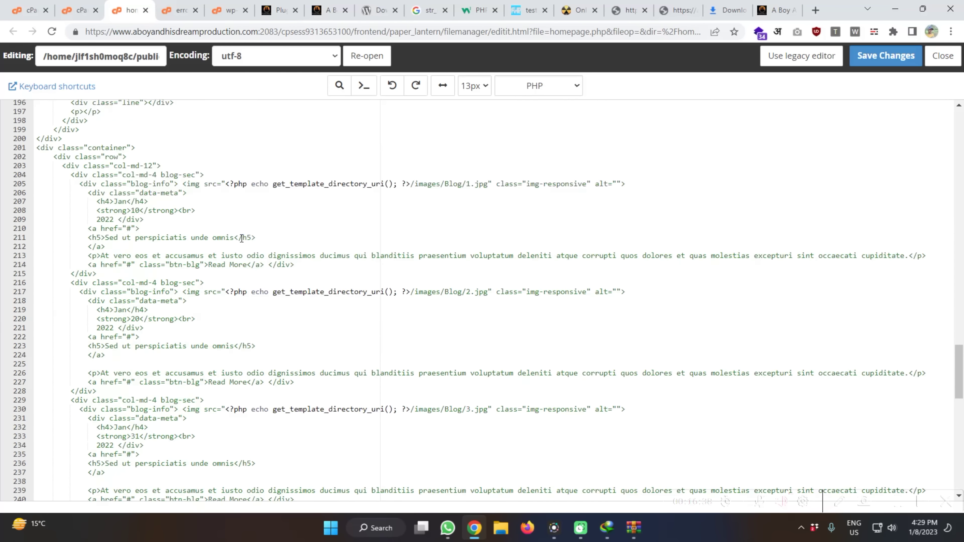
scroll(241, 239, "down", 10)
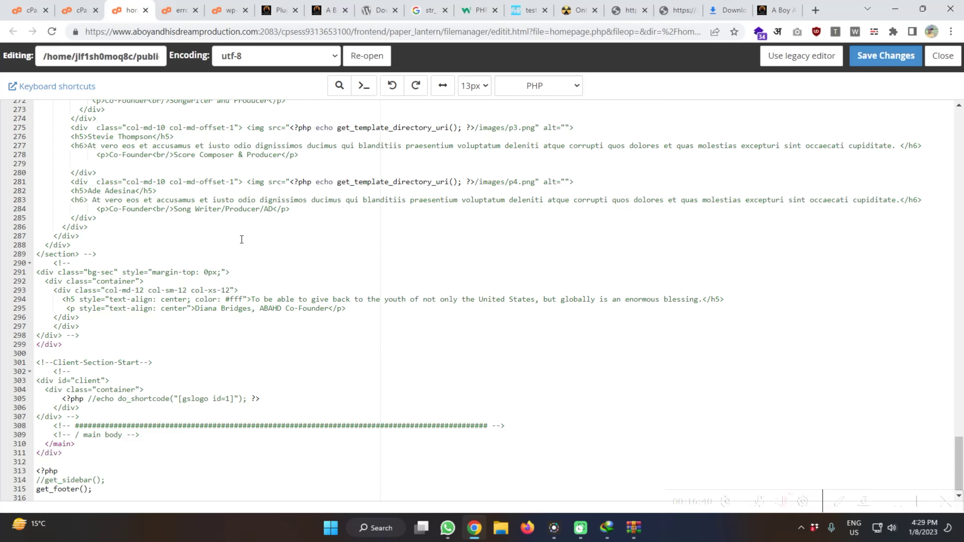
Step: Close the editors for homepage.php, error_log and wp-config.php
left_click(145, 10)
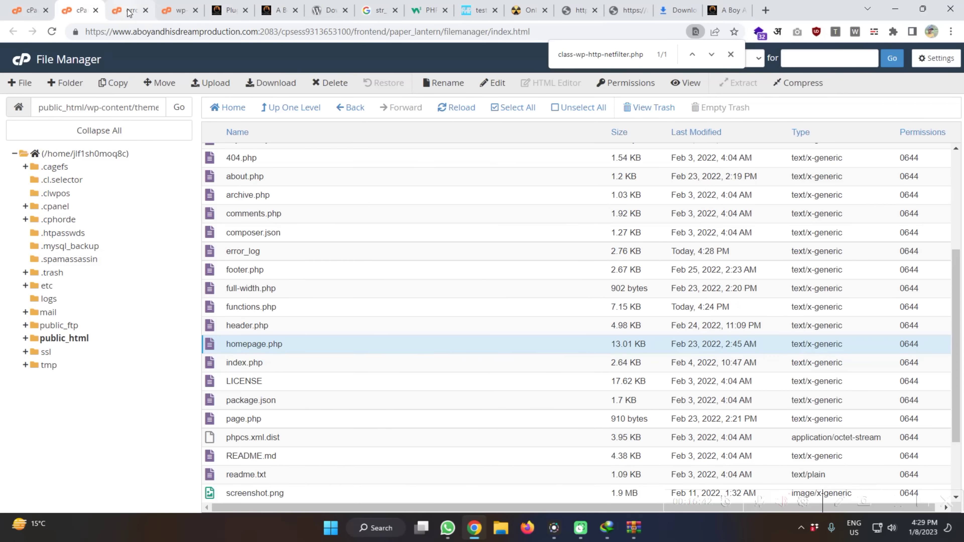
left_click(154, 7)
left_click(146, 10)
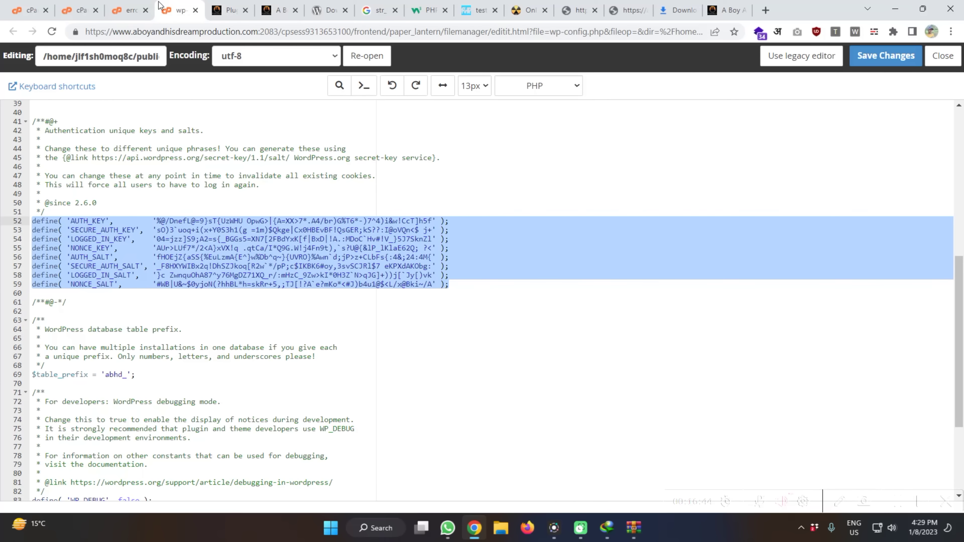
left_click(146, 10)
Step: Move all plugin folders in wp-content/plugins2, leaving out hello.php and index.php, into /public_html/wp-content/plugins using the cPanel File Manager
left_click(80, 4)
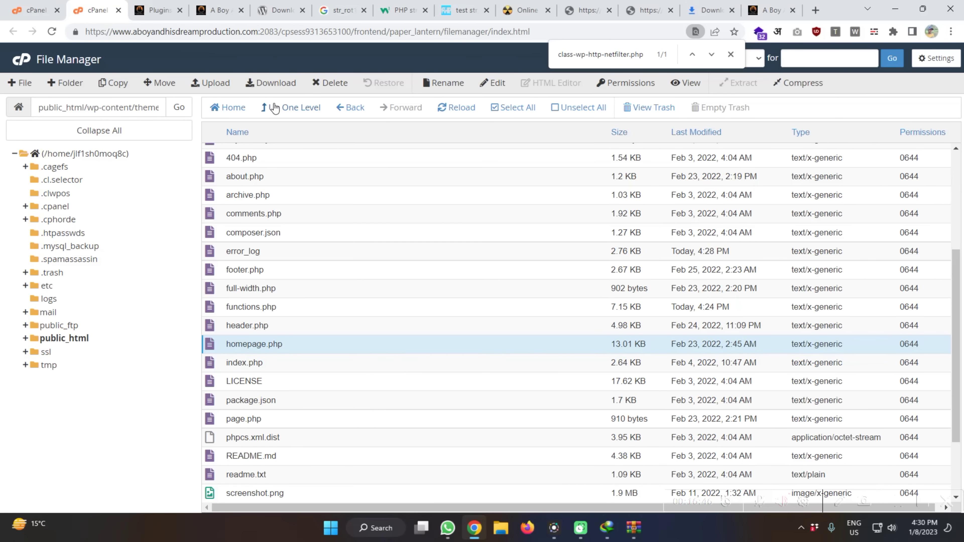
left_click(270, 107)
left_click(278, 111)
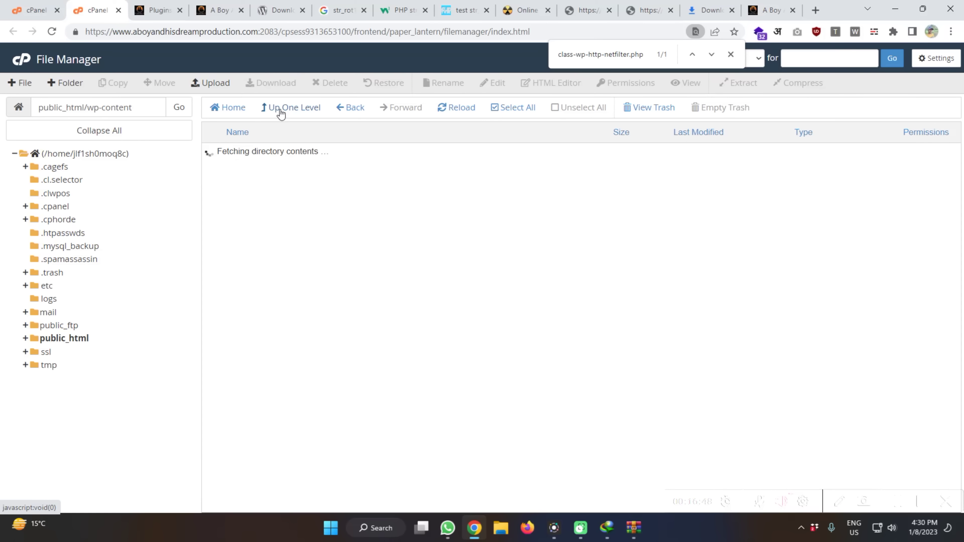
double_click(219, 174)
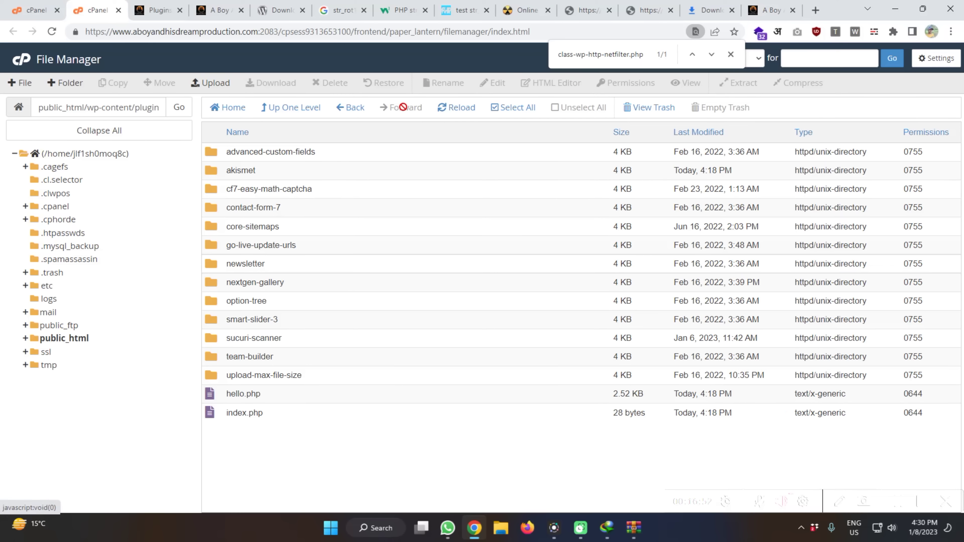
left_click(517, 107)
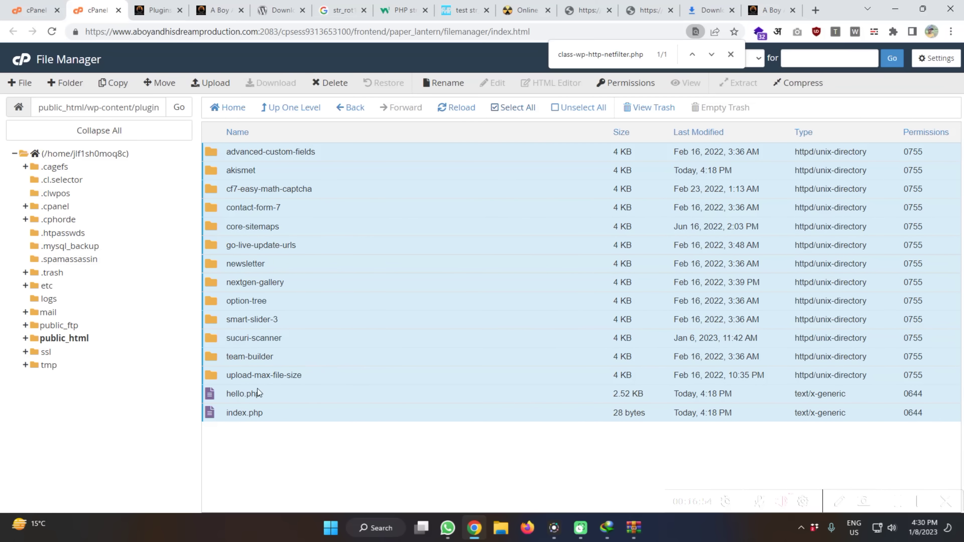
left_click(222, 396, "ctrl")
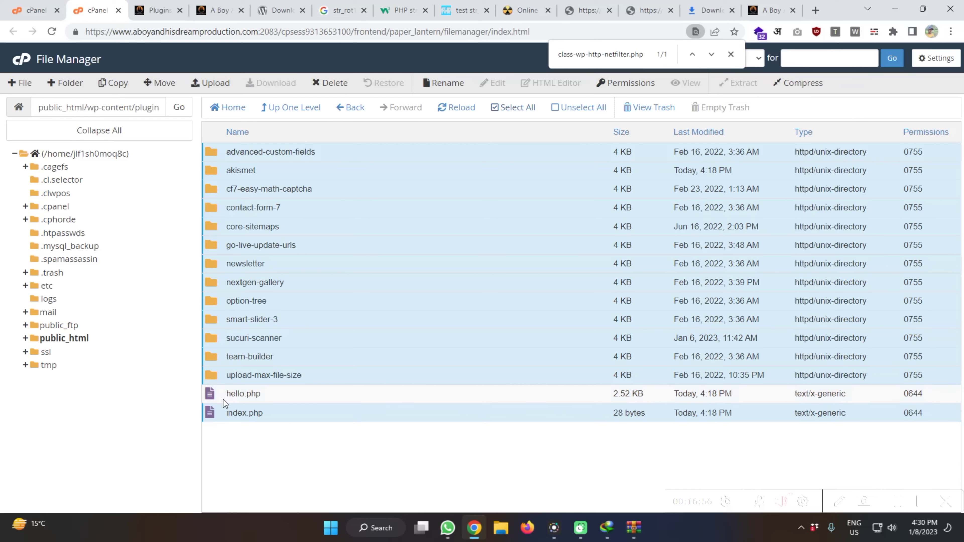
left_click(222, 416, "ctrl")
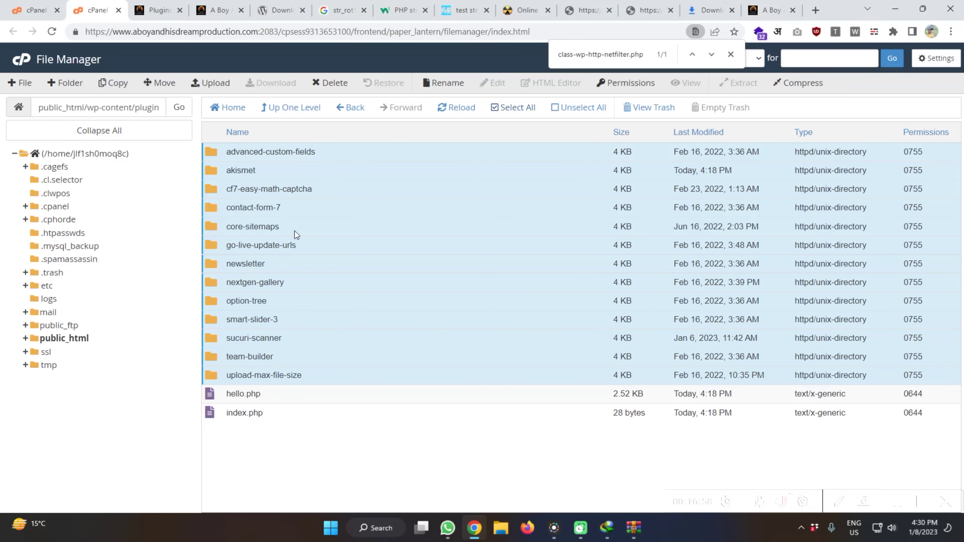
left_click(159, 83)
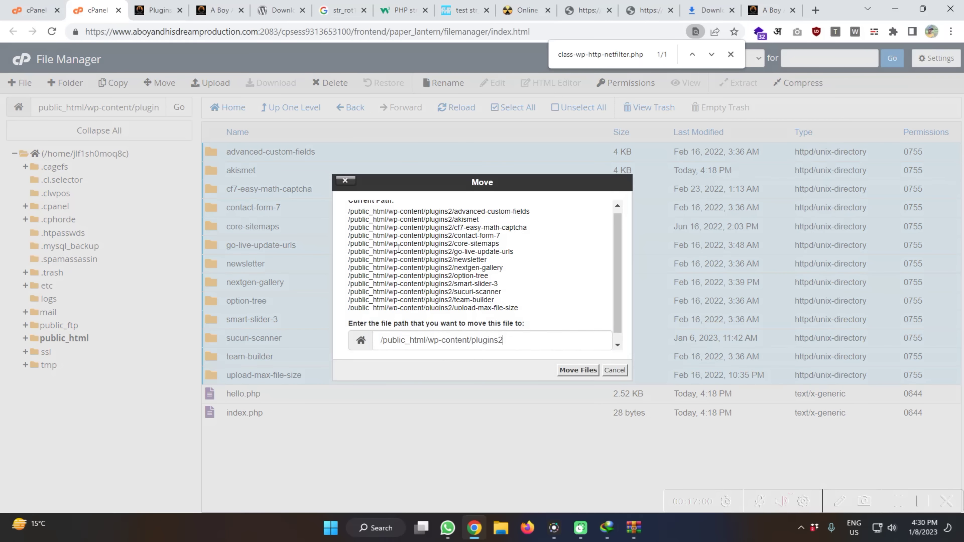
left_click_drag(500, 340, 558, 343)
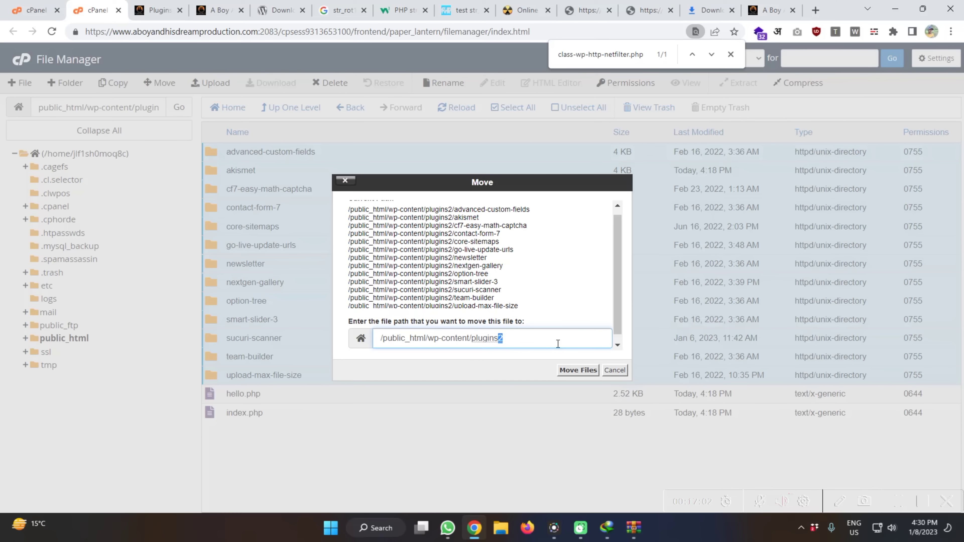
left_click(578, 369)
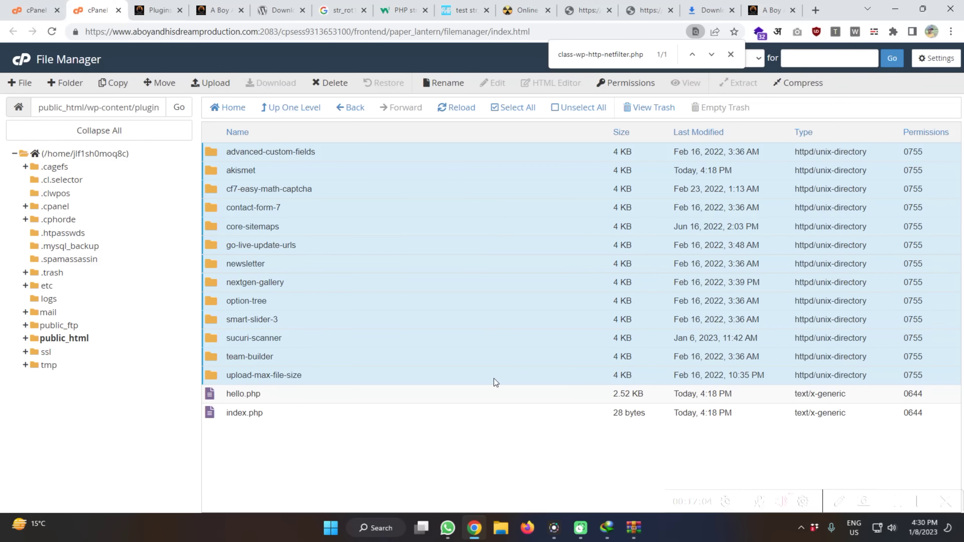
Step: Delete the plugins2 and themes2 folders from public_html/wp-content
left_click(303, 111)
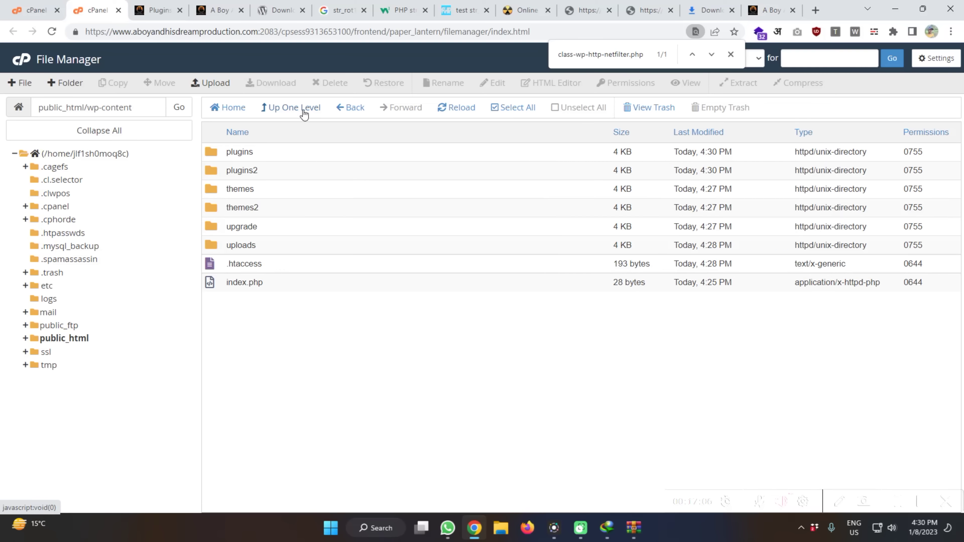
left_click(227, 171)
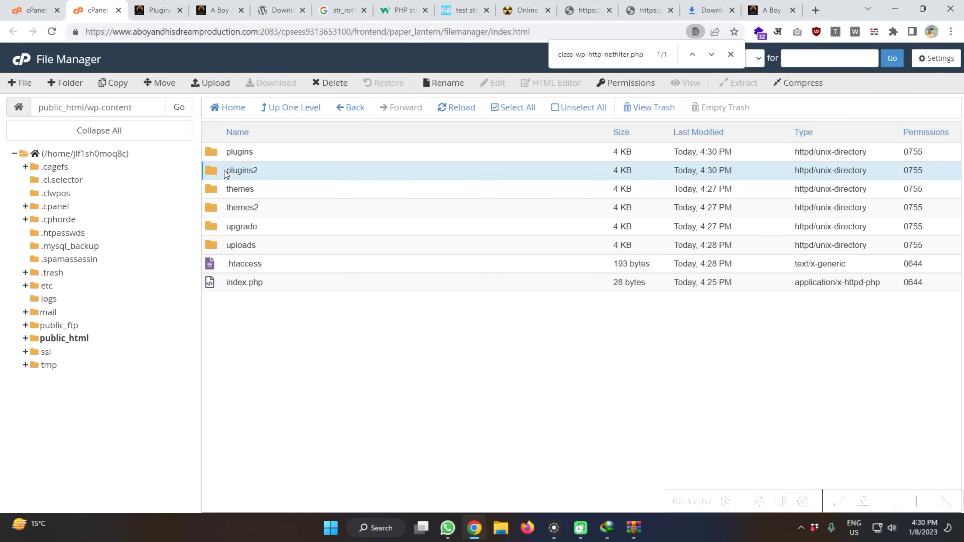
left_click(227, 209, "ctrl")
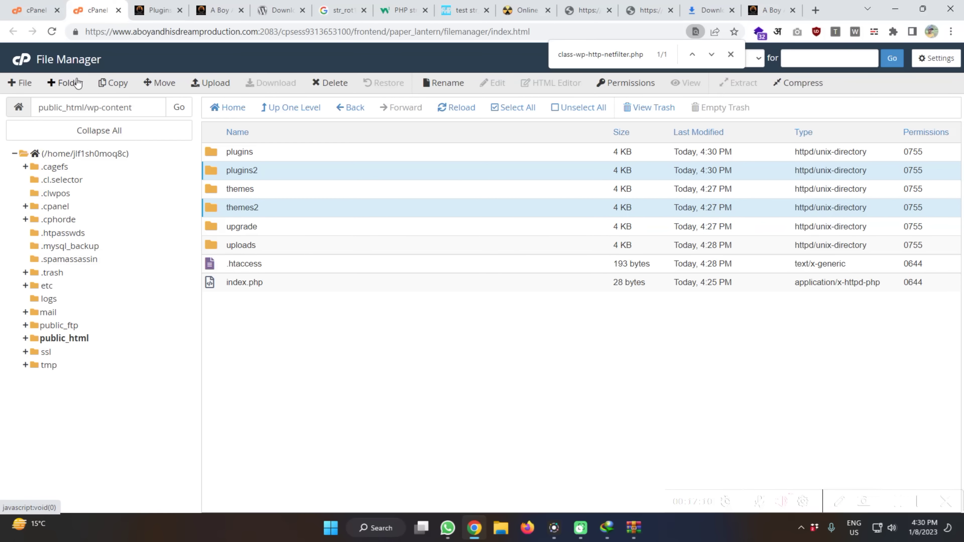
left_click(326, 86)
left_click(578, 321)
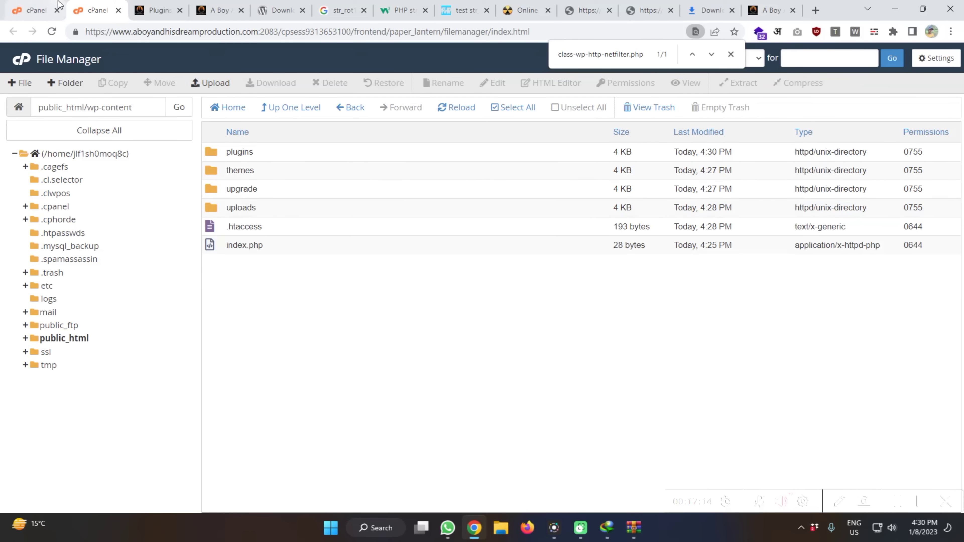
Step: Switch to the WordPress admin and reload the list of installed plugins
left_click(153, 6)
left_click(425, 321)
left_click(543, 323)
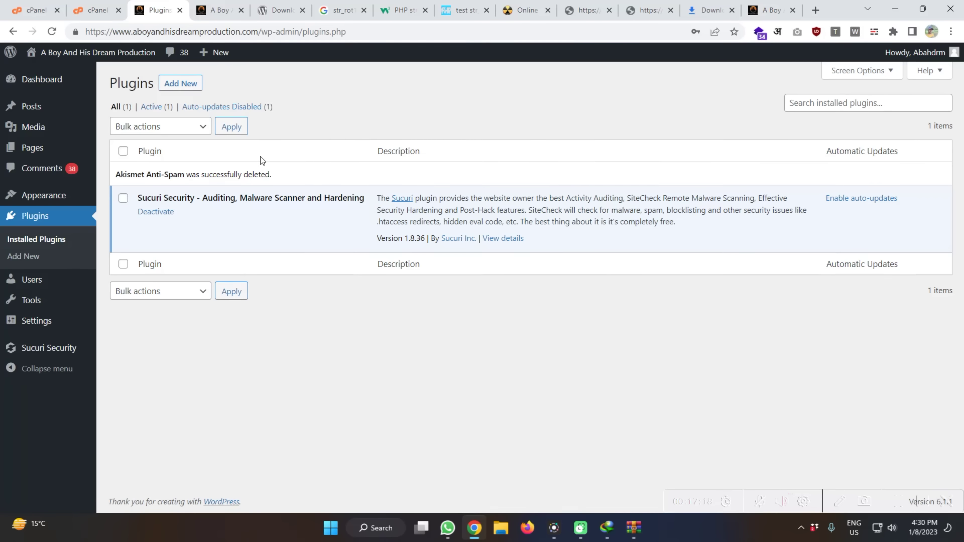
left_click(55, 221)
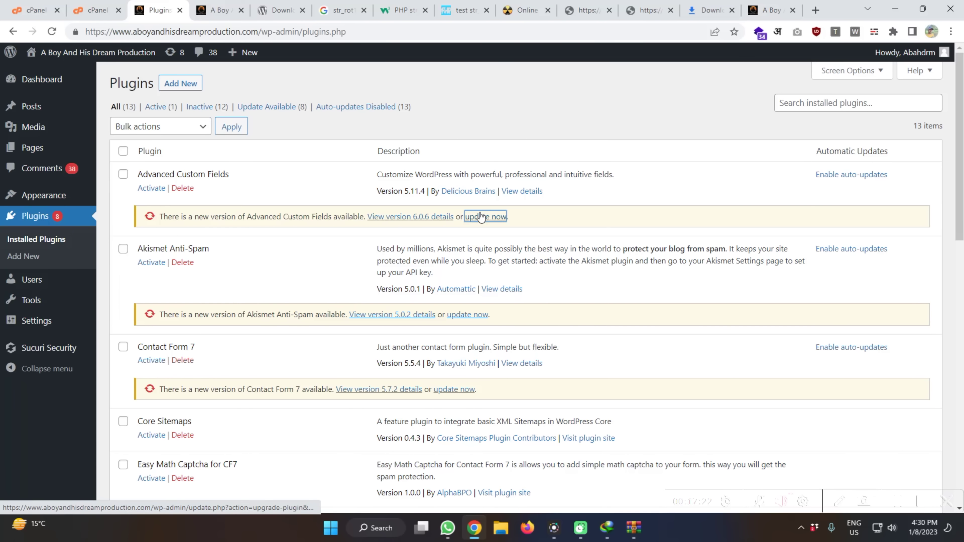
Step: Update every outdated plugin, including Advanced Custom Fields, Akismet, Contact Form 7, Newsletter, NextGEN Gallery, Smart Slider 3 and Team Builder, and check the list
left_click(470, 219)
scroll(476, 258, "down", 1)
scroll(476, 259, "down", 15)
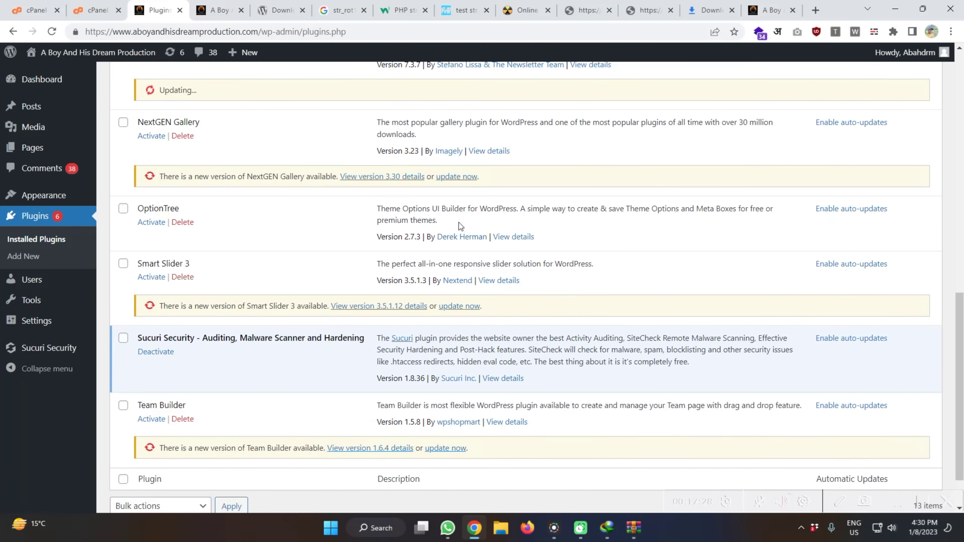
left_click(413, 176)
left_click(461, 249)
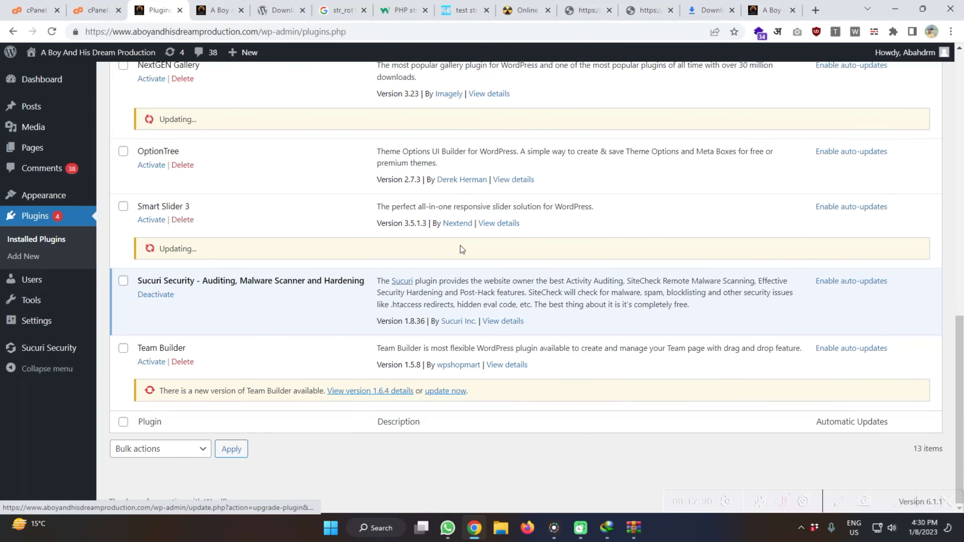
left_click(454, 391)
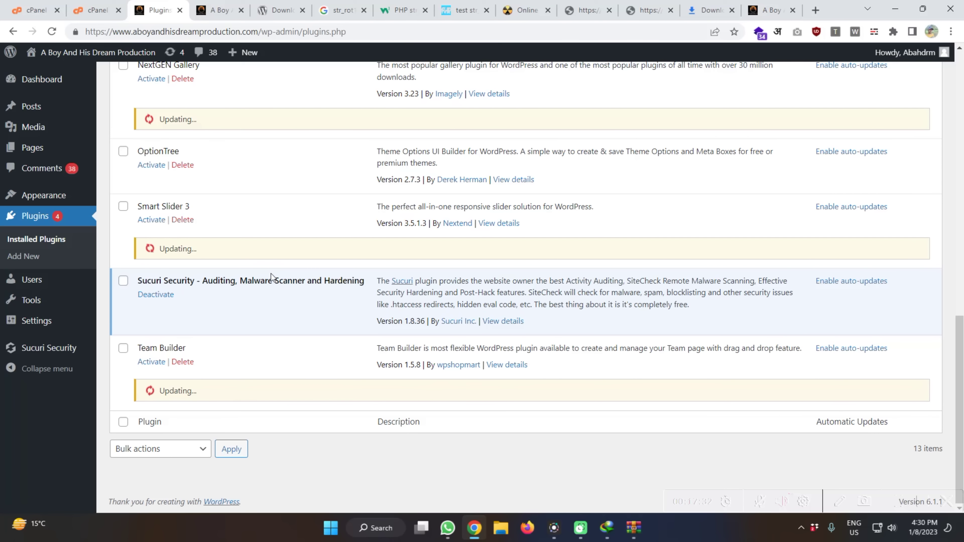
scroll(271, 273, "up", 6)
scroll(271, 273, "up", 10)
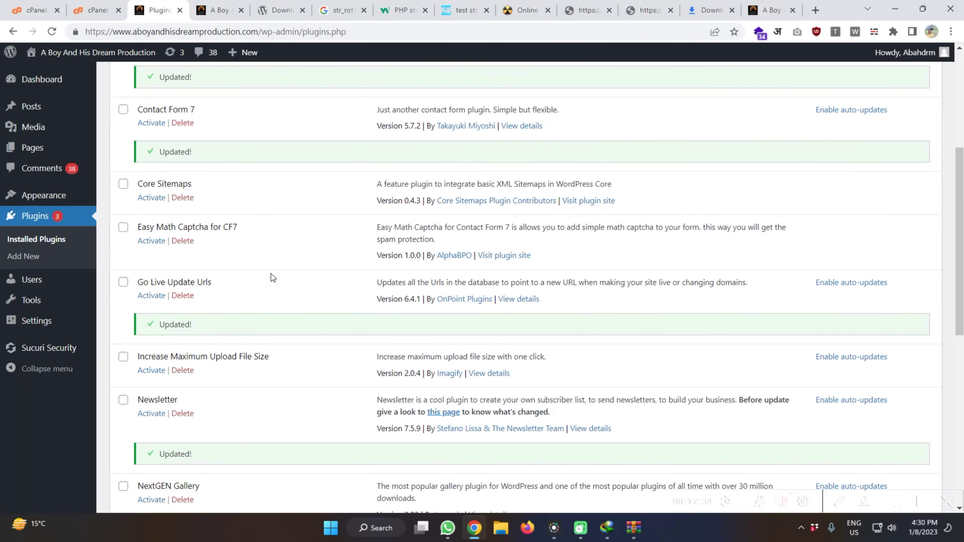
scroll(272, 277, "down", 4)
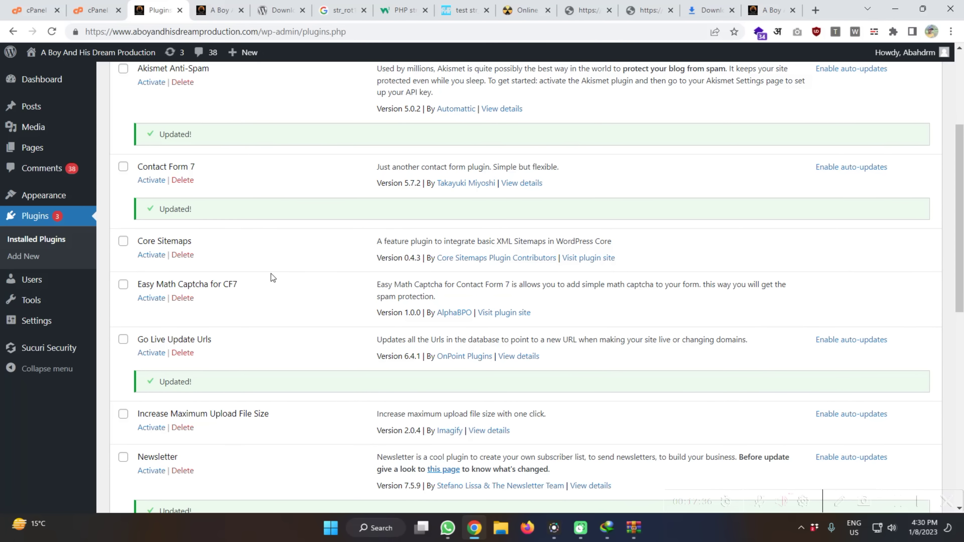
scroll(271, 278, "down", 4)
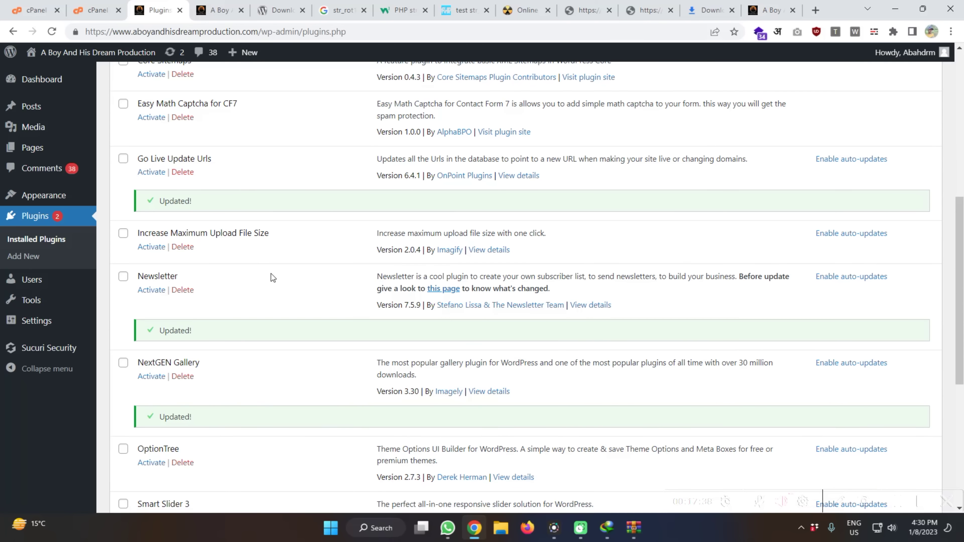
scroll(270, 274, "down", 7)
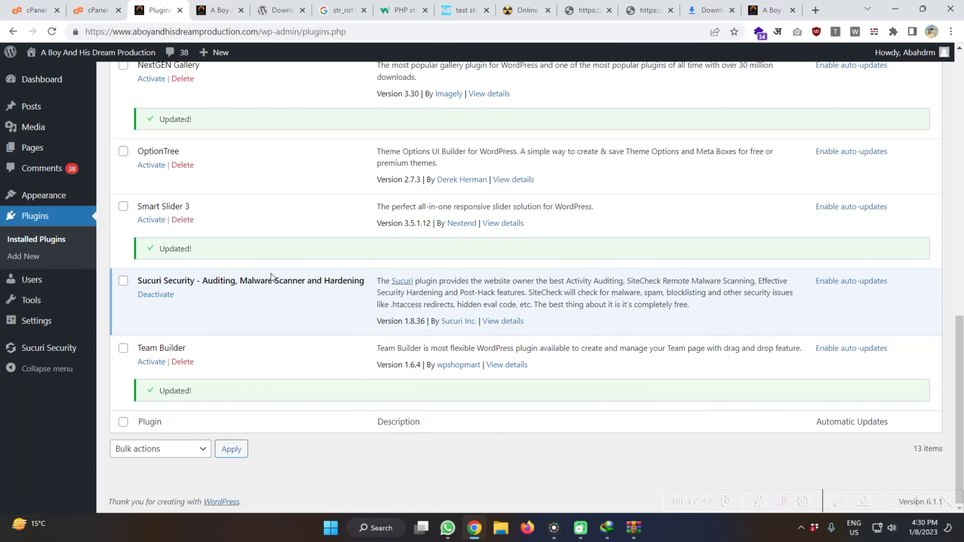
Step: In Sucuri Security's Post-Hack settings, select all installed plugins under Reset Installed Plugins and submit the reset
mouse_move(47, 347)
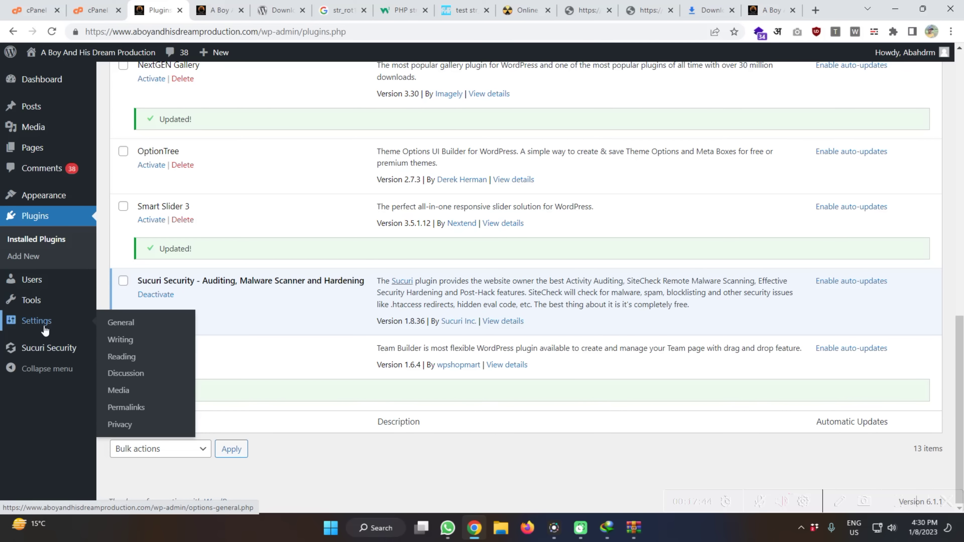
left_click(46, 348)
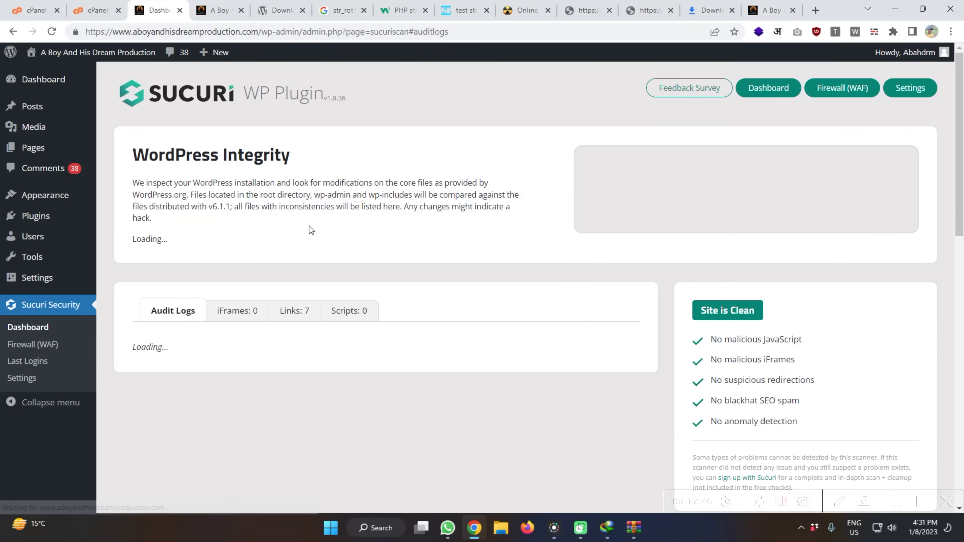
left_click(907, 89)
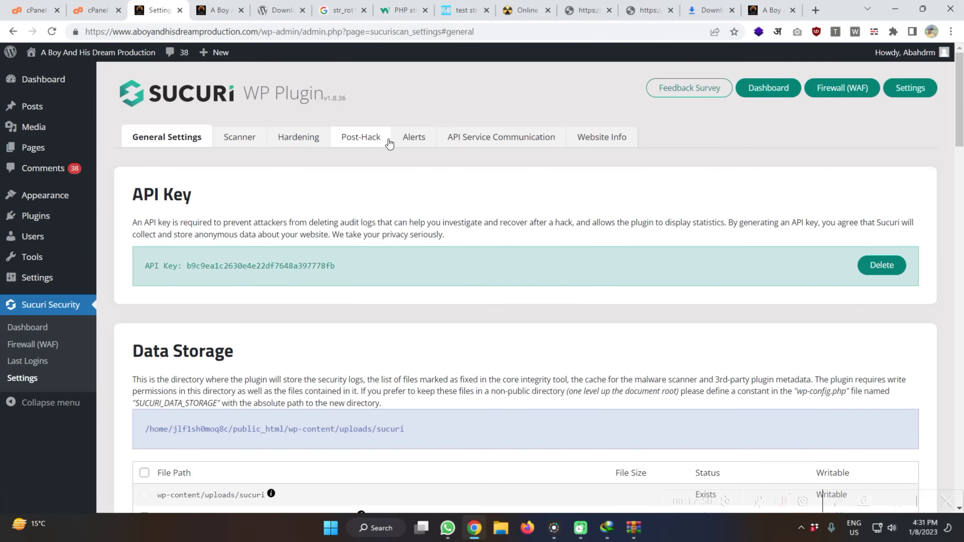
left_click(301, 138)
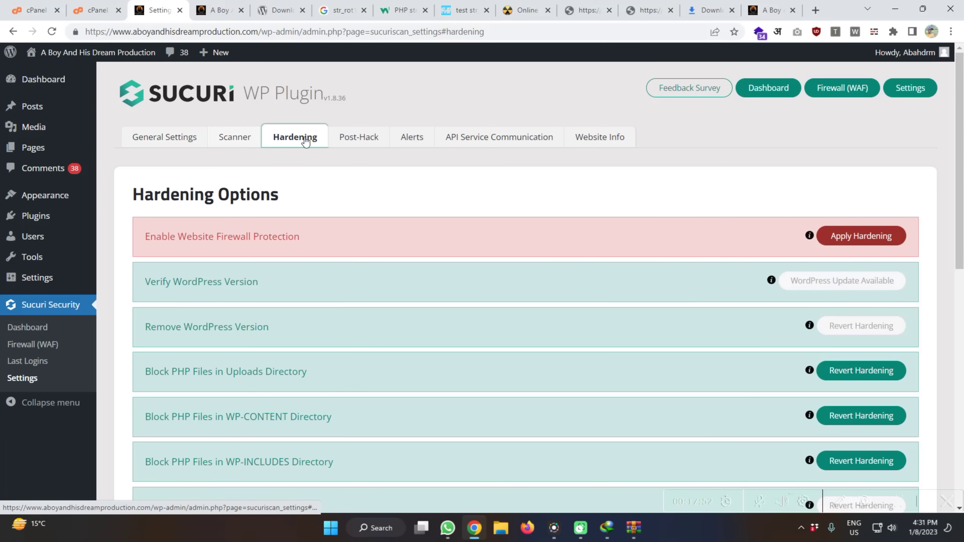
left_click(343, 139)
scroll(377, 205, "down", 10)
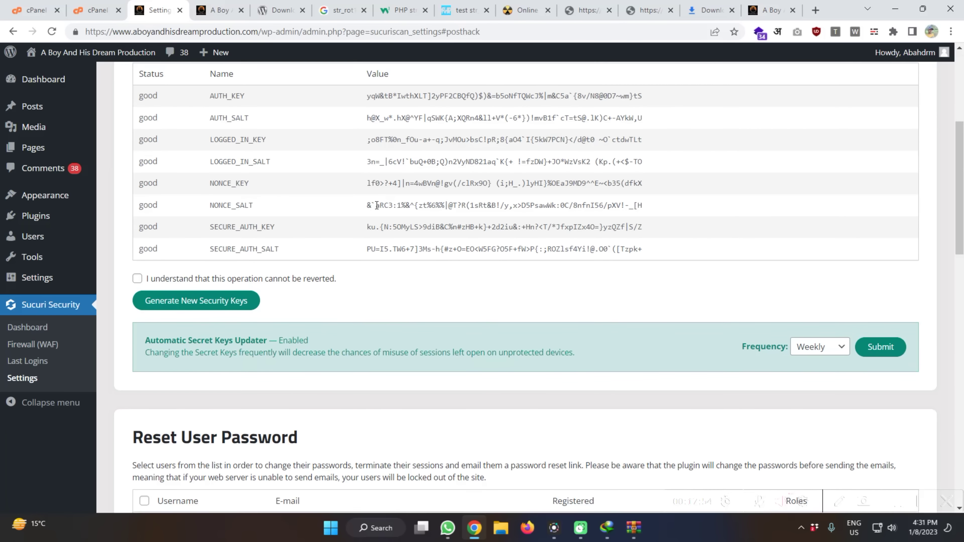
scroll(376, 205, "down", 10)
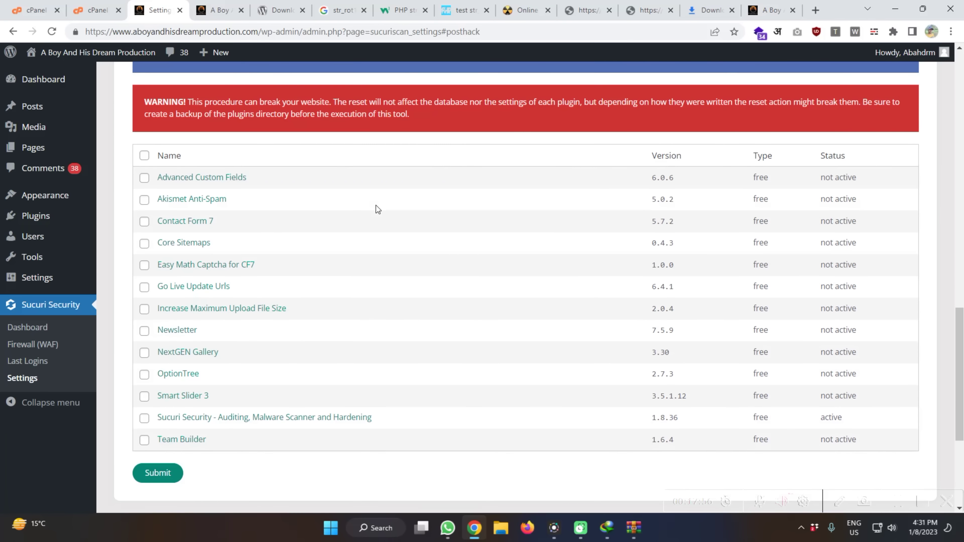
left_click(144, 155)
scroll(243, 198, "up", 3)
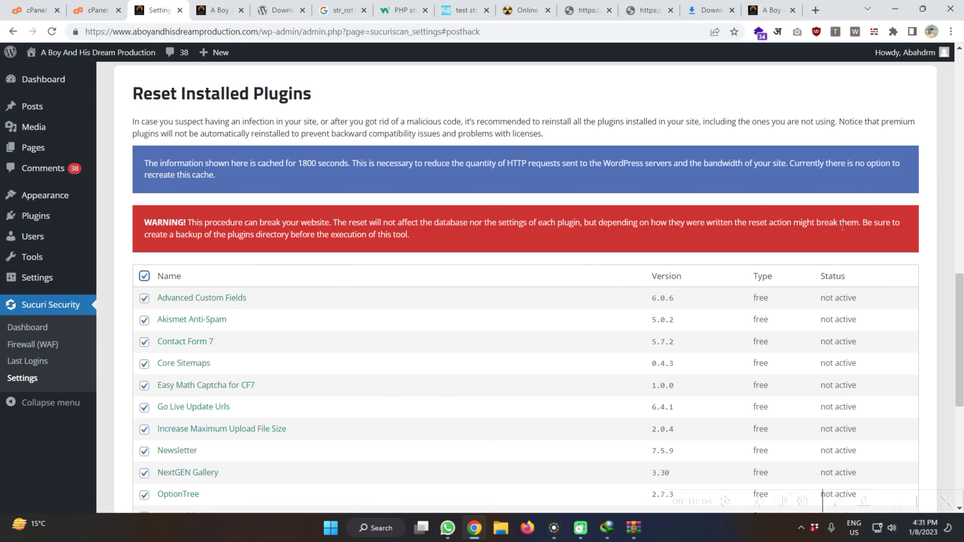
scroll(303, 240, "down", 6)
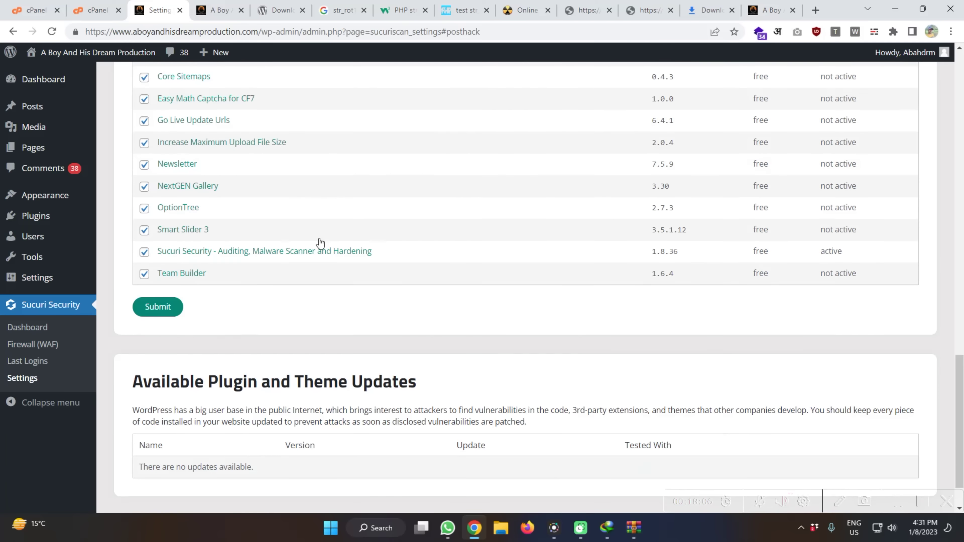
left_click(162, 299)
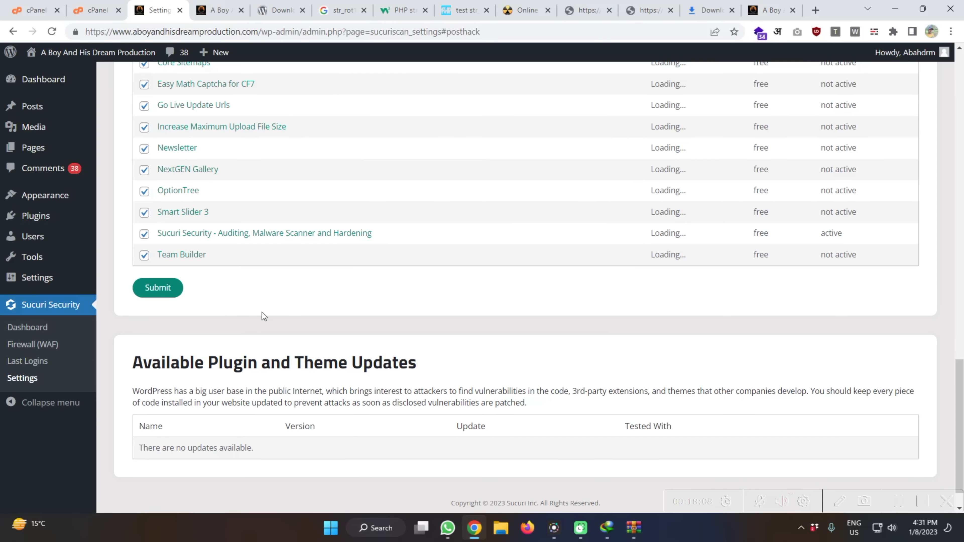
scroll(274, 312, "up", 4)
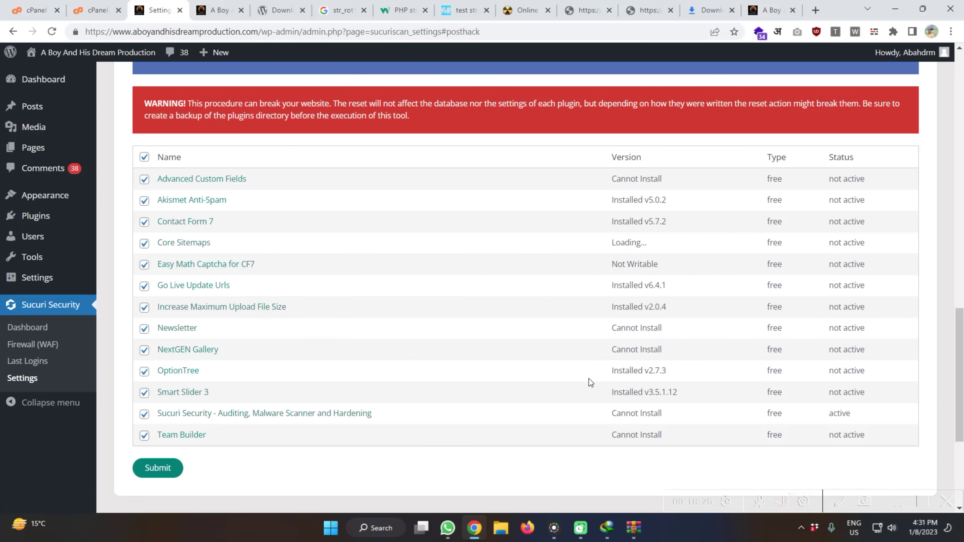
scroll(602, 385, "up", 15)
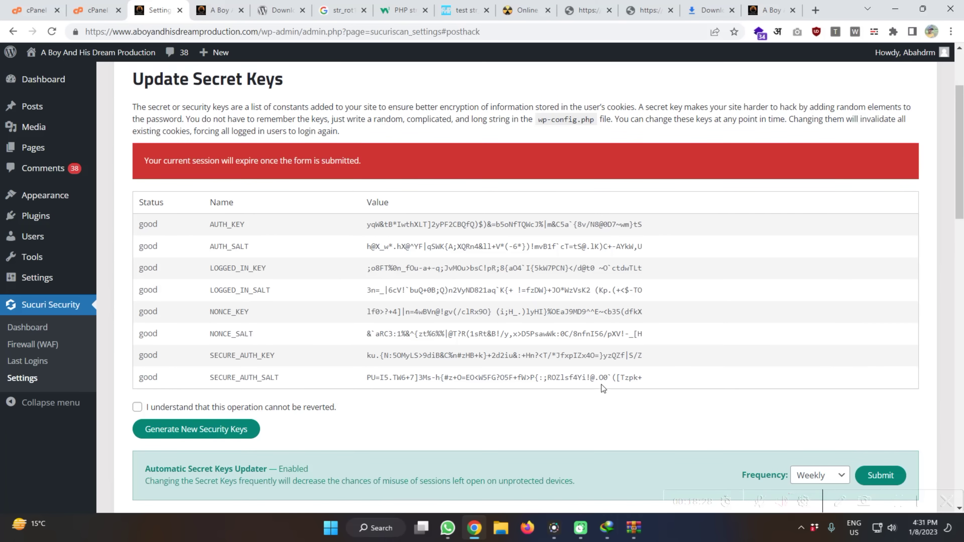
scroll(601, 384, "up", 3)
Step: Open the list of installed plugins and activate all of them in bulk
left_click(32, 213)
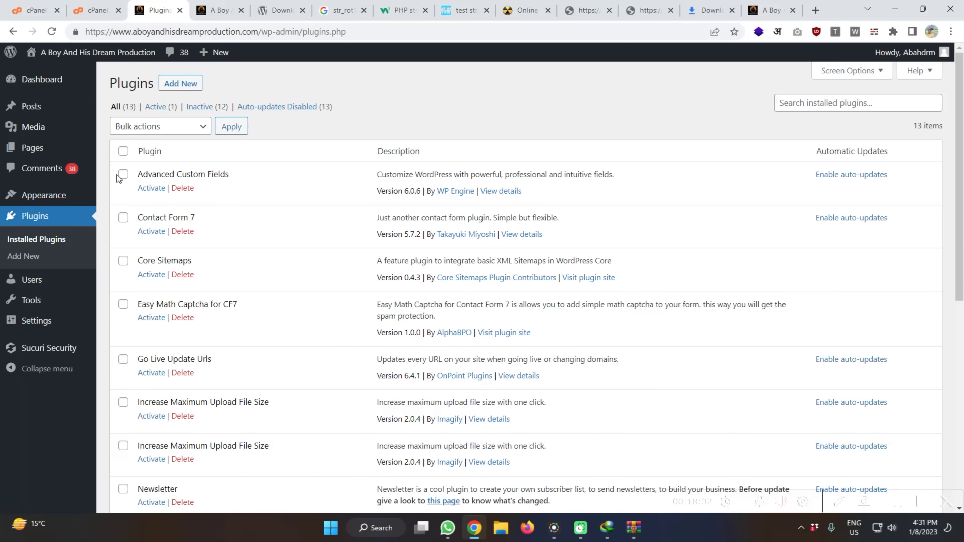
left_click(123, 151)
left_click(146, 128)
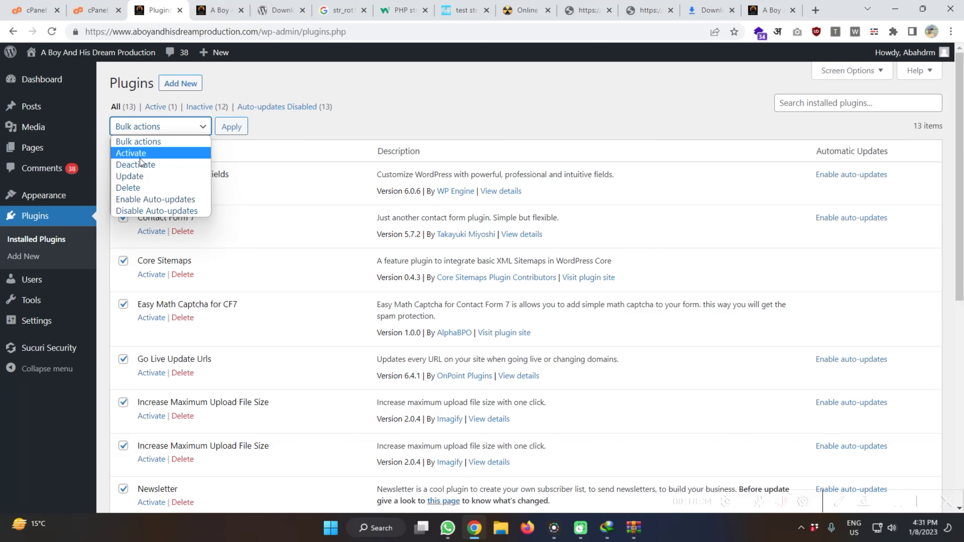
left_click(151, 152)
left_click(229, 127)
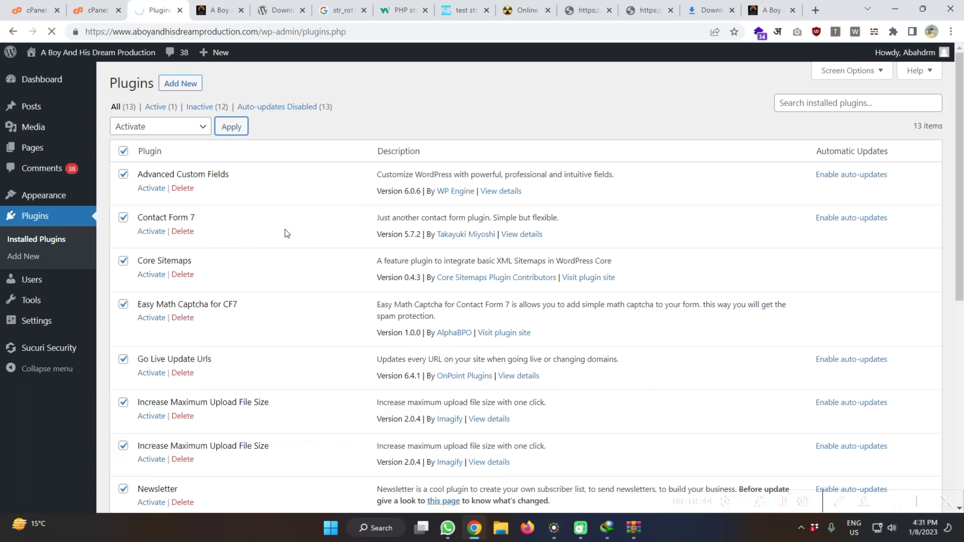
scroll(285, 230, "down", 10)
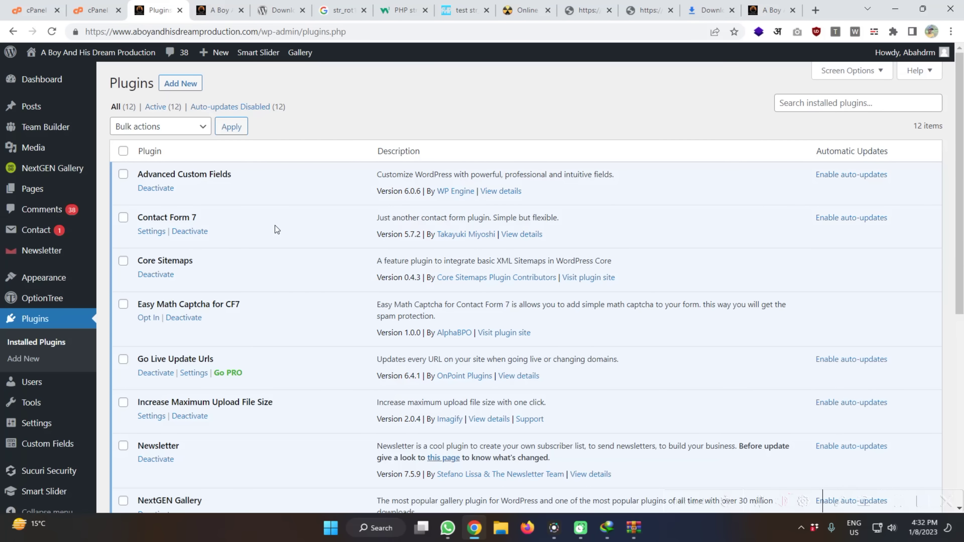
Step: Open the live site's home page, examine it down to the footer, and check the About Us page
middle_click(79, 58)
left_click(204, 10)
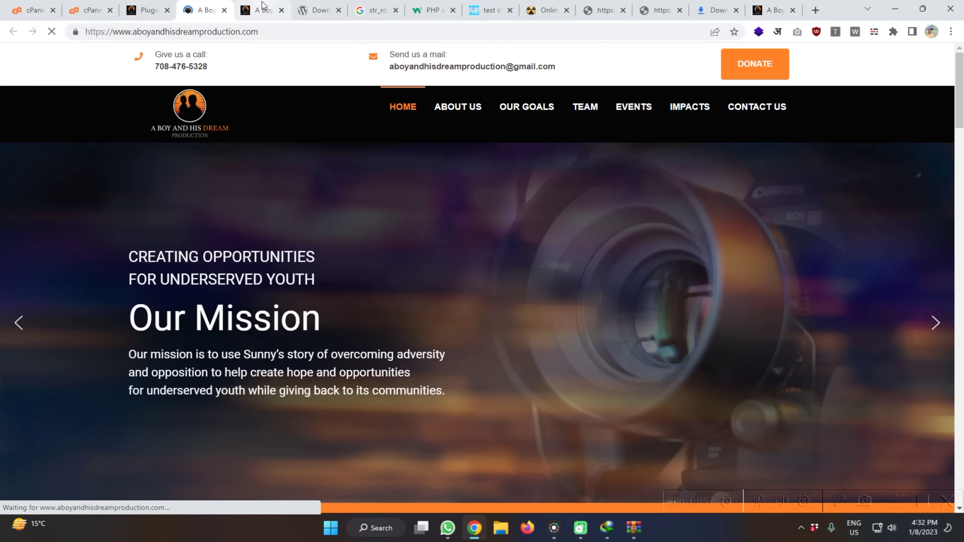
left_click(281, 10)
scroll(361, 264, "down", 10)
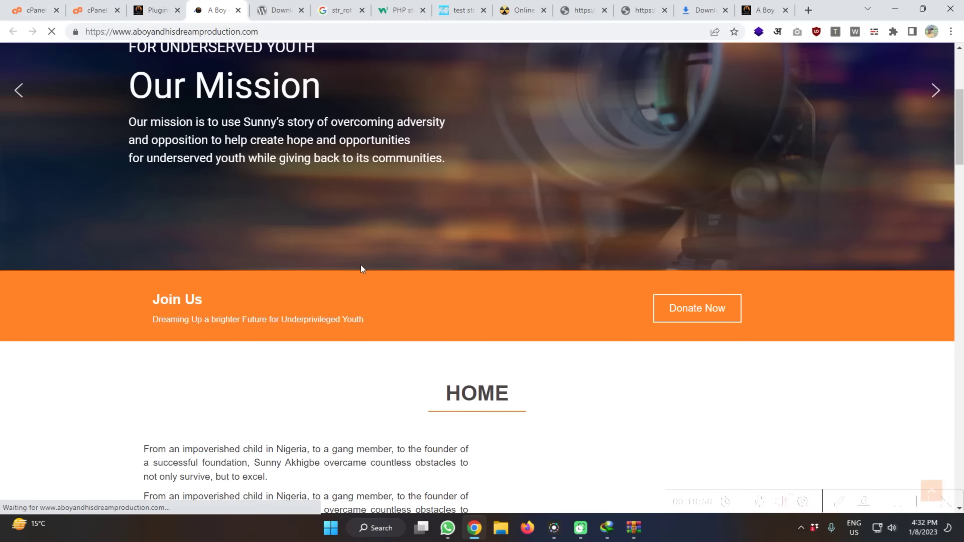
scroll(361, 265, "down", 20)
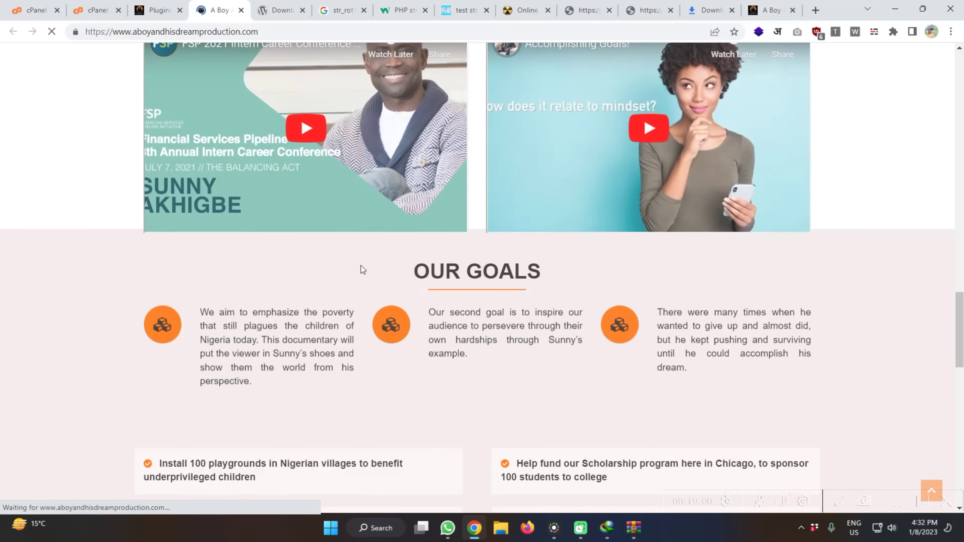
scroll(361, 265, "down", 15)
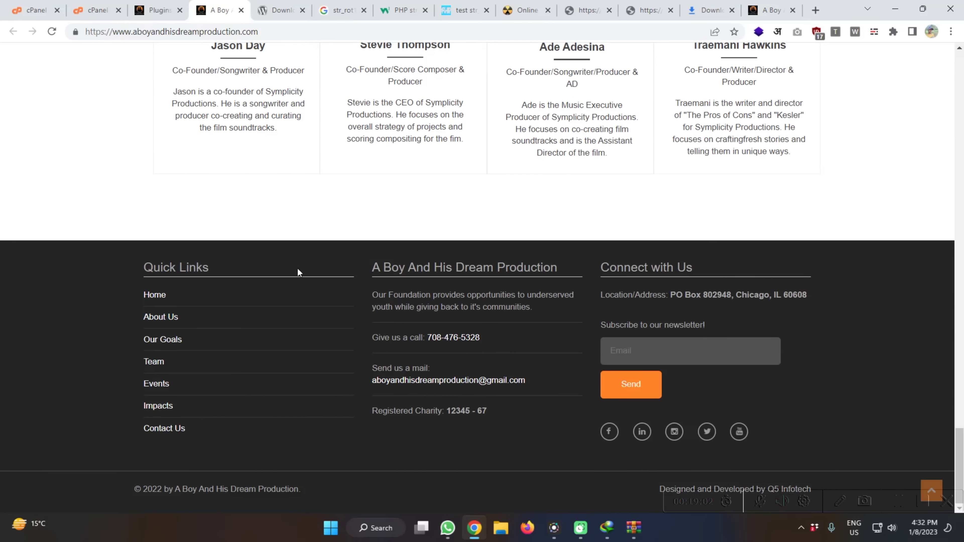
left_click(154, 319)
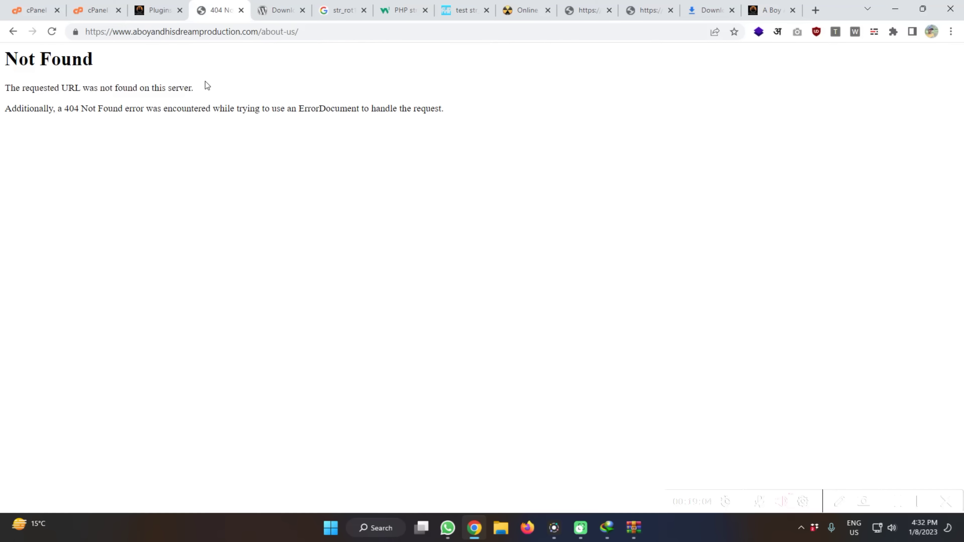
Step: Re-save the WordPress permalink settings with the Post name structure
left_click(162, 6)
scroll(53, 254, "down", 5)
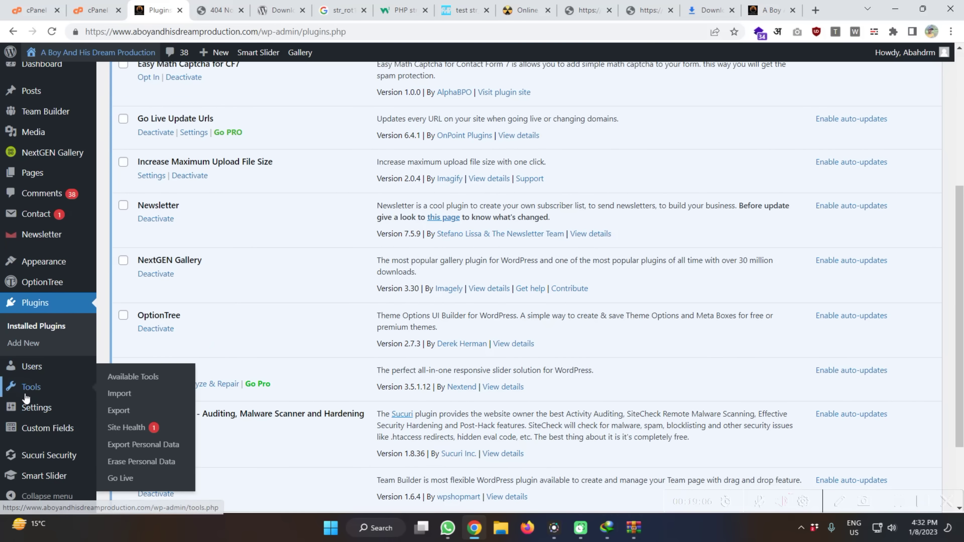
mouse_move(49, 412)
left_click(131, 434)
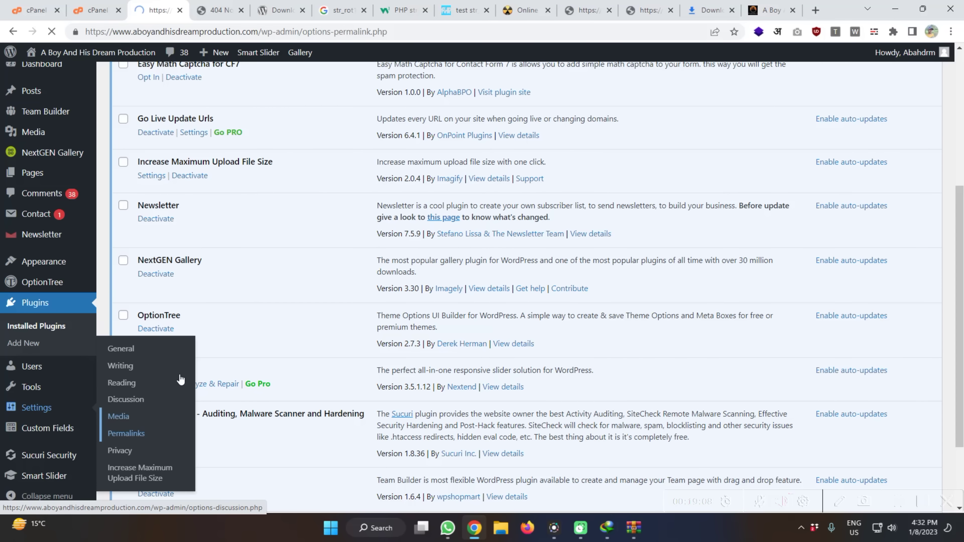
scroll(186, 380, "down", 3)
left_click(153, 450)
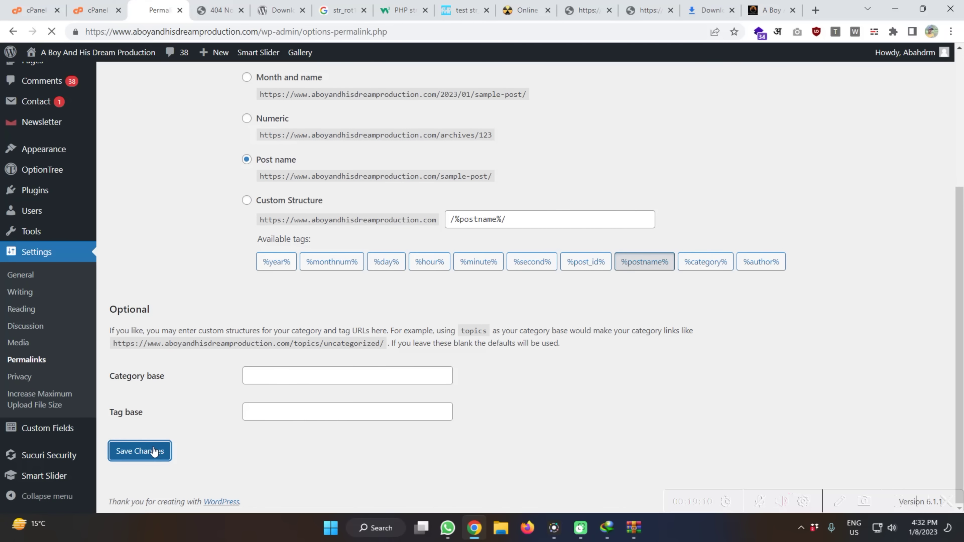
Step: In the cPanel File Manager, reload public_html/wp-content and inspect the ngg/modules/photocrati-ajax folder
left_click(80, 3)
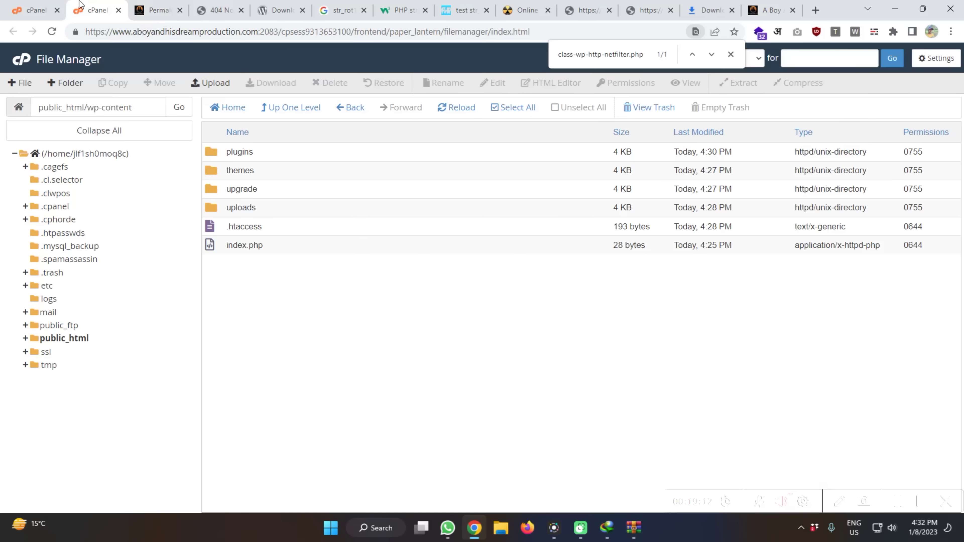
left_click(459, 111)
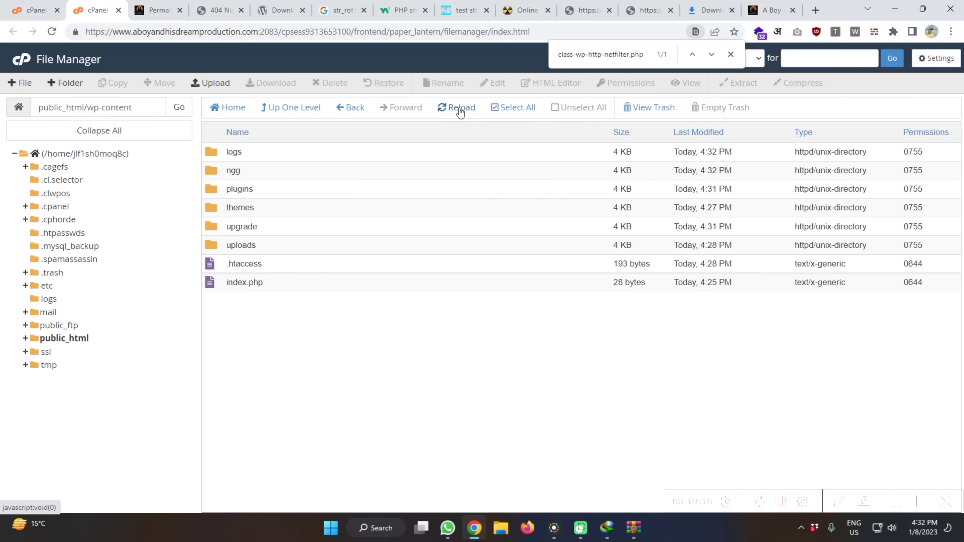
double_click(211, 173)
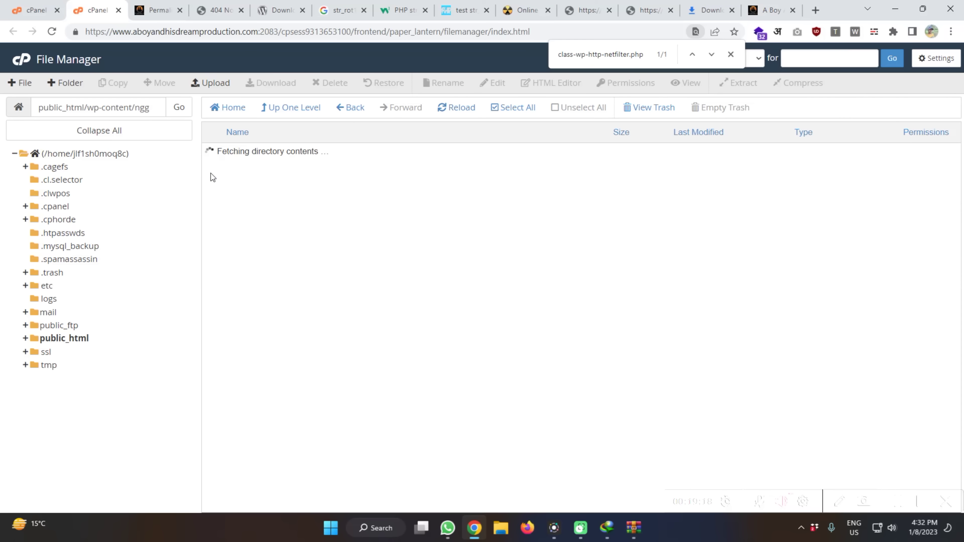
left_click(227, 155)
left_click(228, 154)
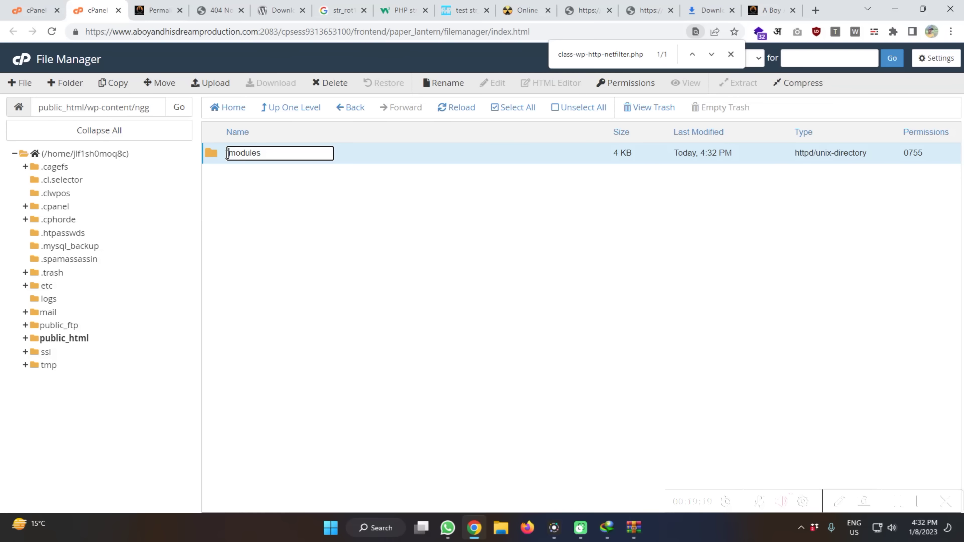
double_click(210, 154)
left_click(217, 155)
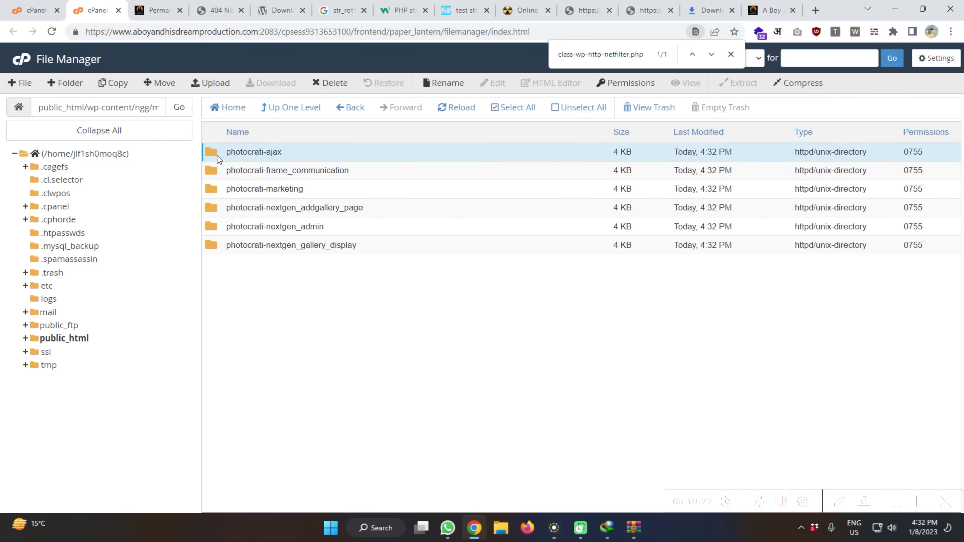
double_click(218, 156)
double_click(218, 156)
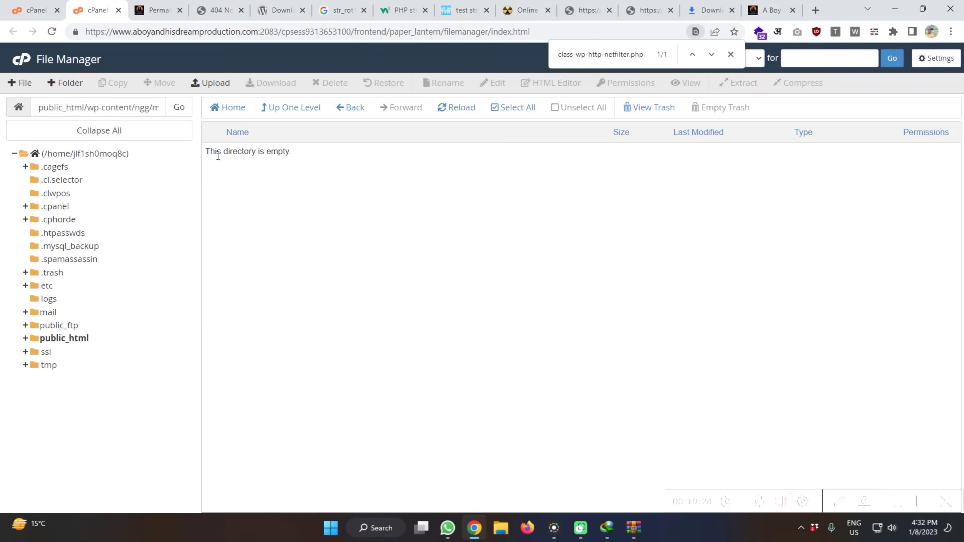
Step: Inspect the photocrati-nextgen_addgallery_page folder under ngg/modules and return to public_html/wp-content
left_click(296, 113)
left_click(295, 113)
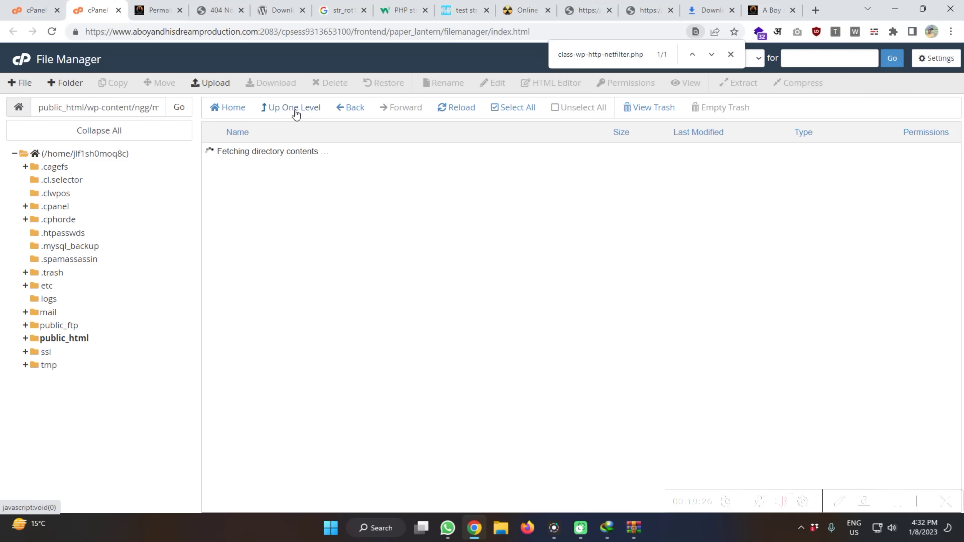
double_click(214, 209)
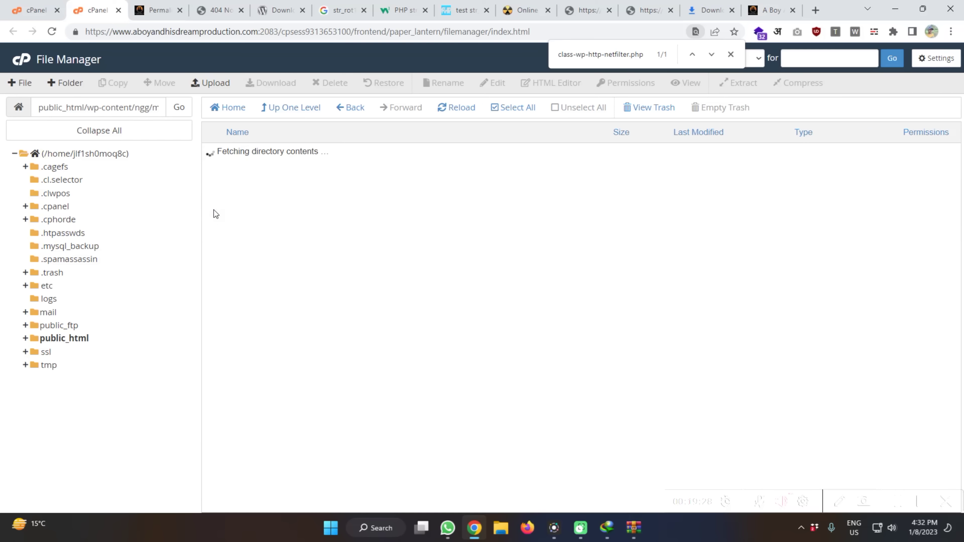
double_click(211, 152)
left_click(291, 110)
left_click(291, 109)
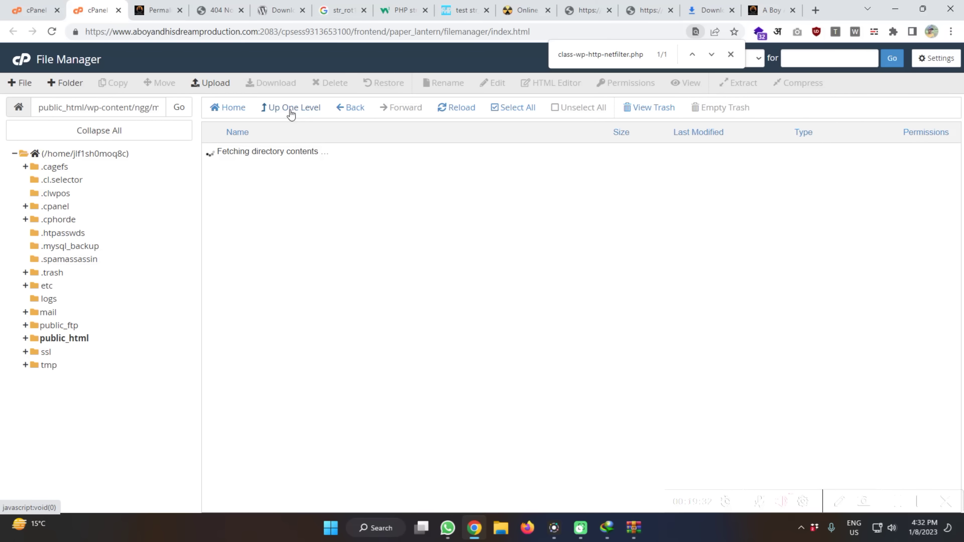
left_click(290, 112)
left_click(288, 111)
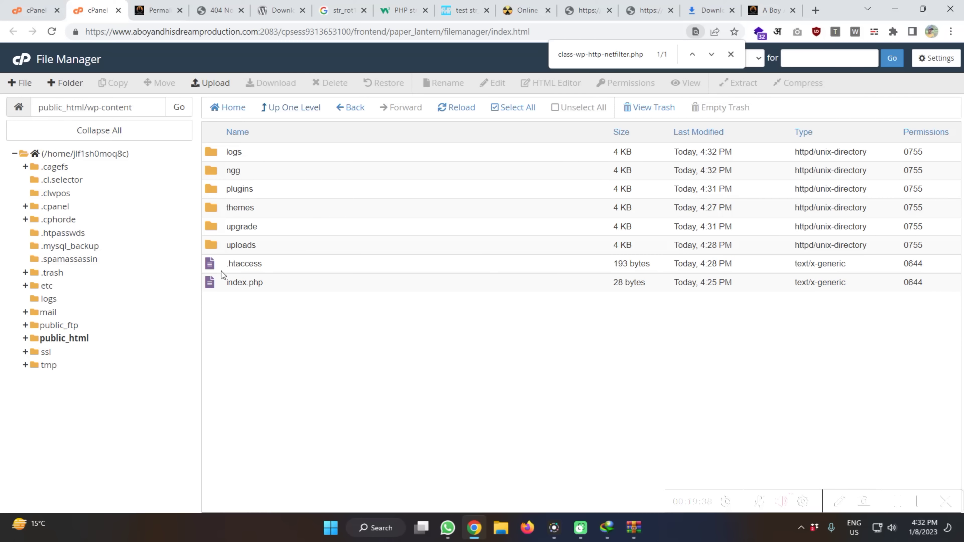
Step: Open the .htaccess file in wp-content for editing, review its PHP access rules, and close it
left_click(224, 263)
left_click(485, 85)
left_click(588, 369)
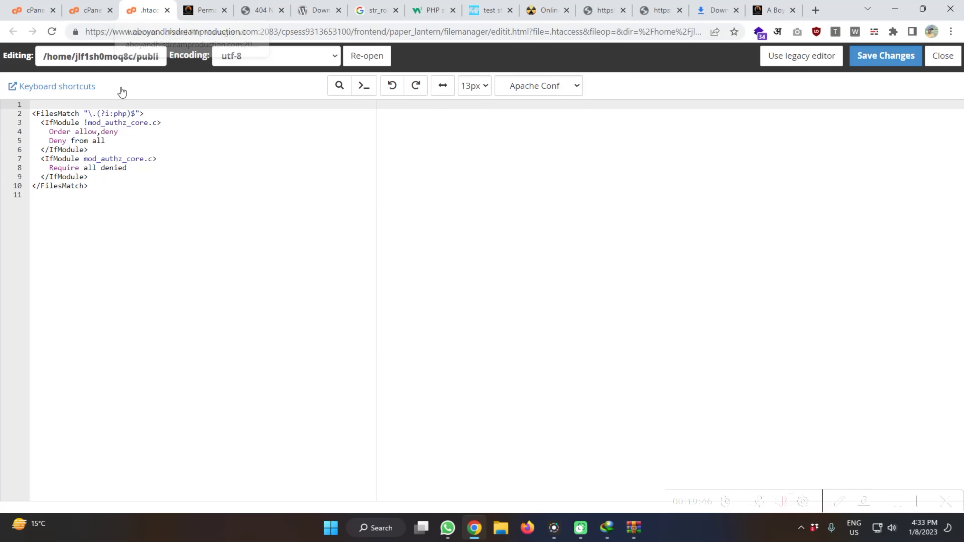
left_click_drag(84, 114, 151, 114)
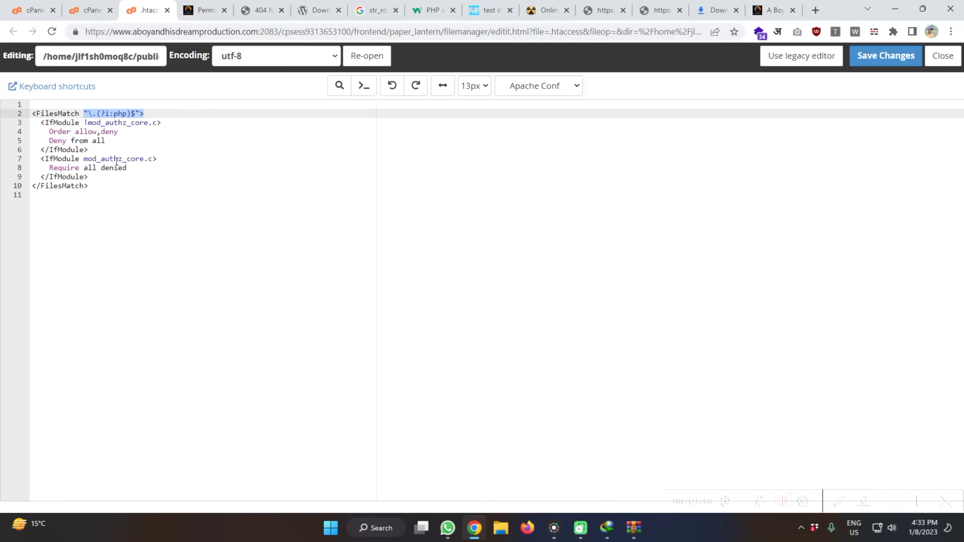
left_click_drag(45, 133, 121, 133)
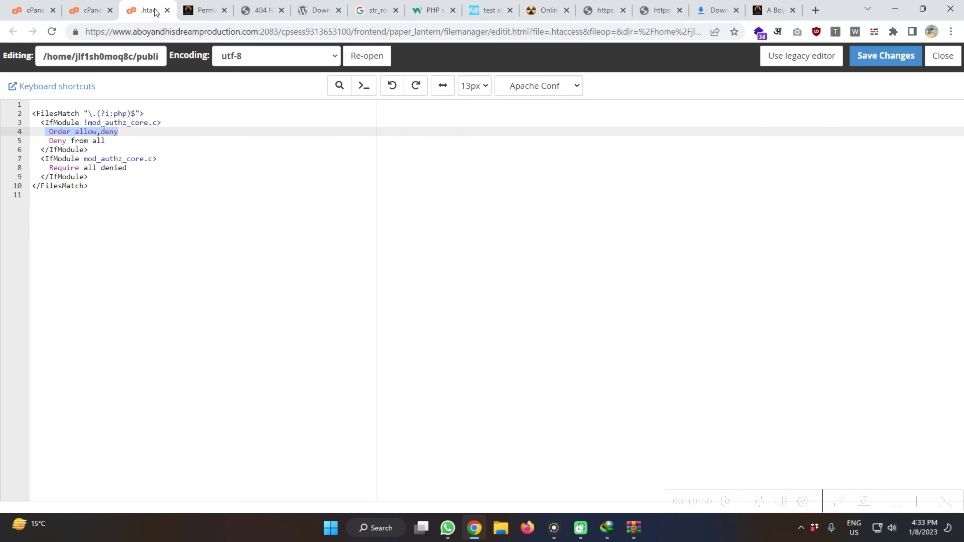
left_click(167, 11)
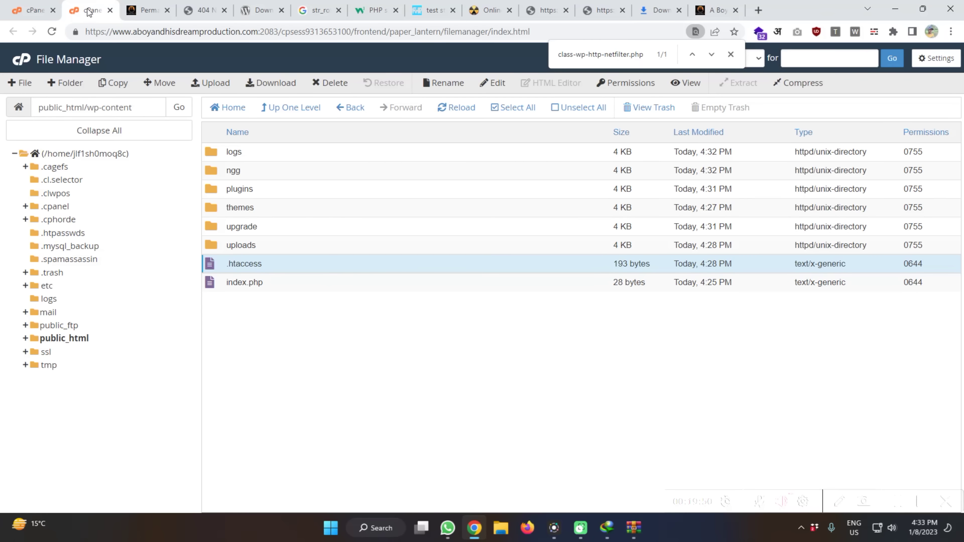
Step: Open the error_log file in public_html for editing and examine its logged errors down to the last entry
left_click(308, 108)
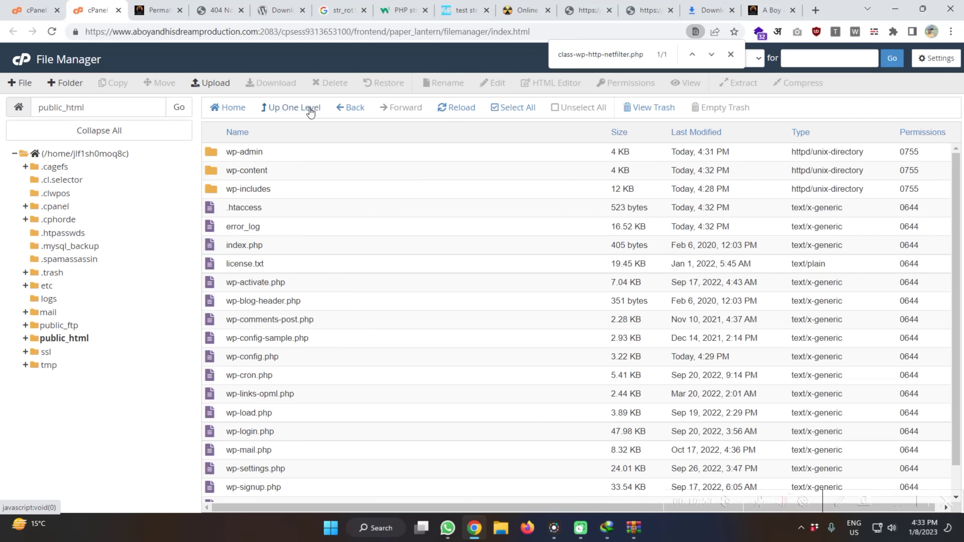
left_click(234, 225)
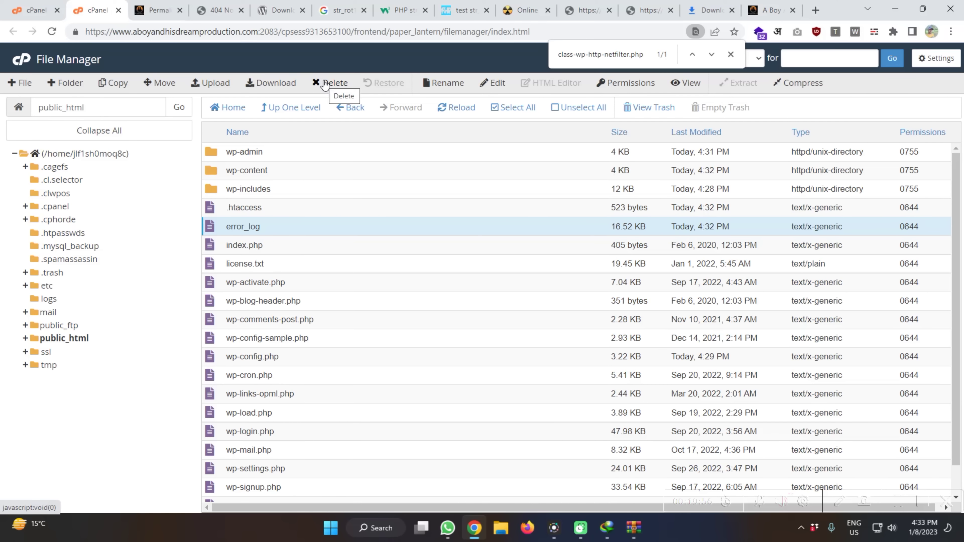
left_click(488, 86)
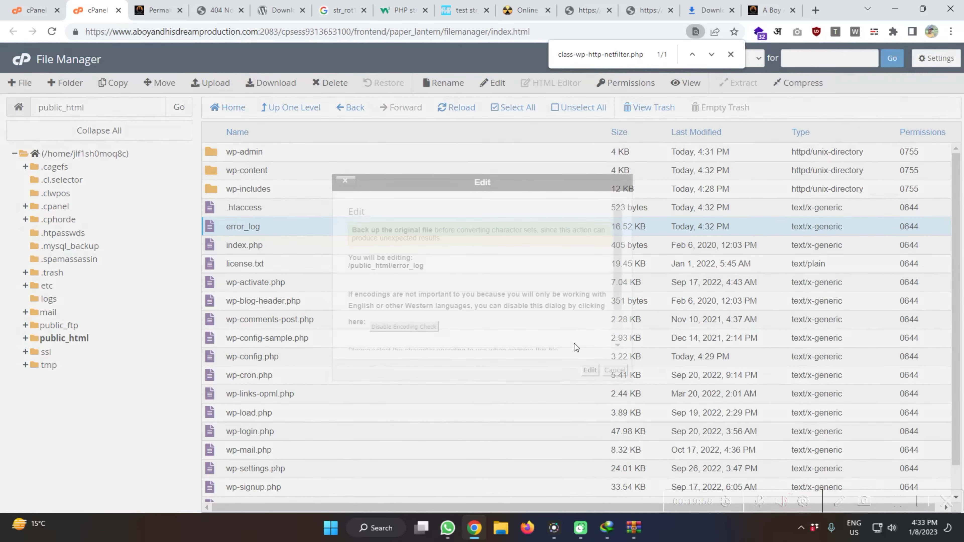
left_click(586, 370)
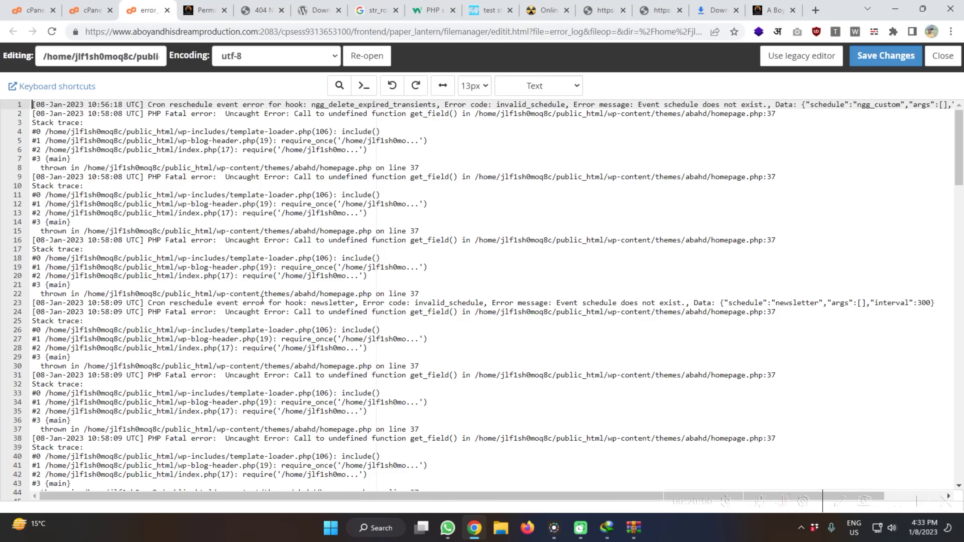
scroll(262, 300, "down", 20)
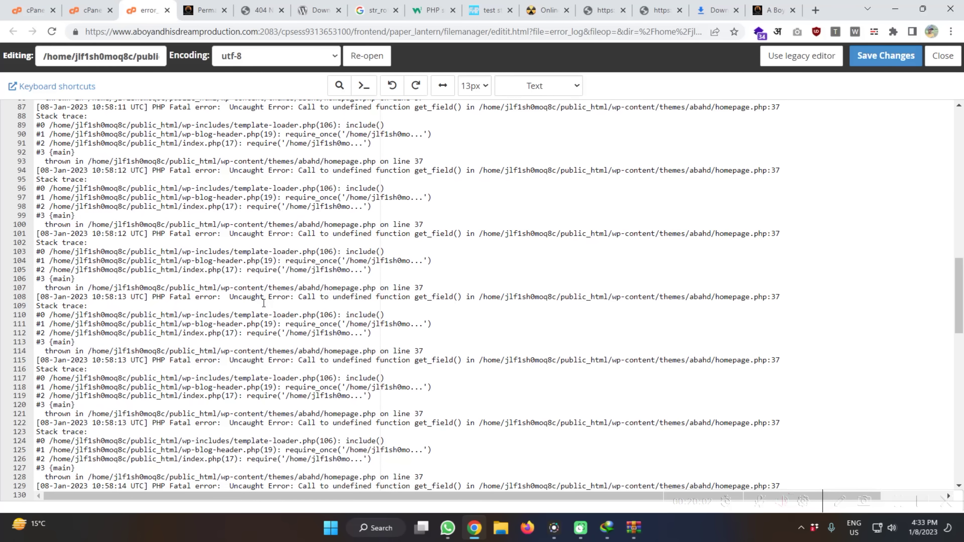
scroll(262, 303, "down", 14)
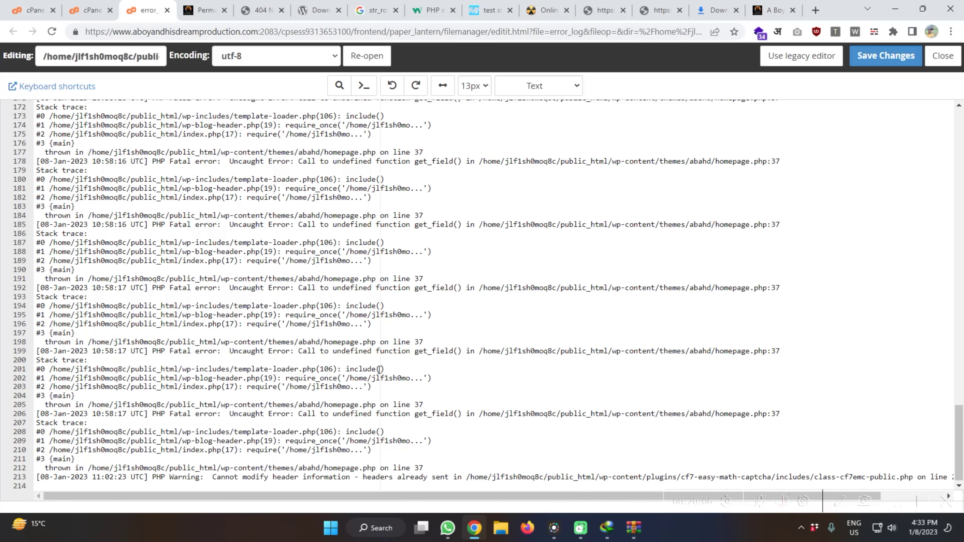
double_click(773, 349)
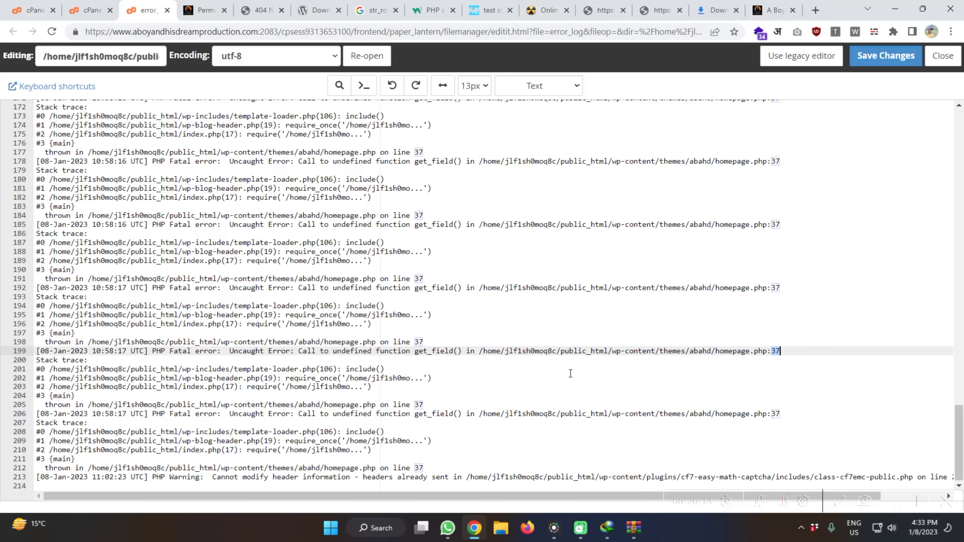
Step: Clear the entire contents of error_log, save the file, and return to the public_html listing
key("ctrl+a")
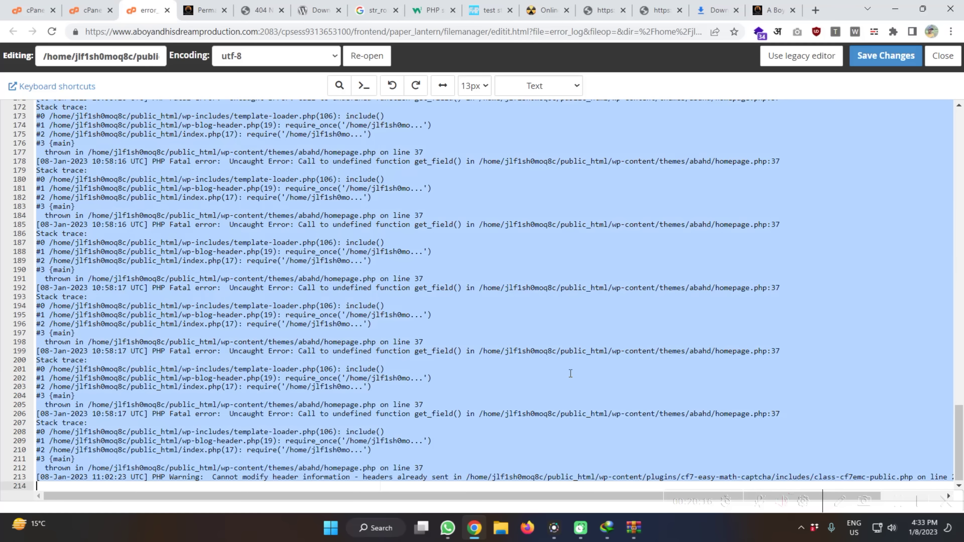
key("Delete")
left_click(884, 55)
left_click(78, 5)
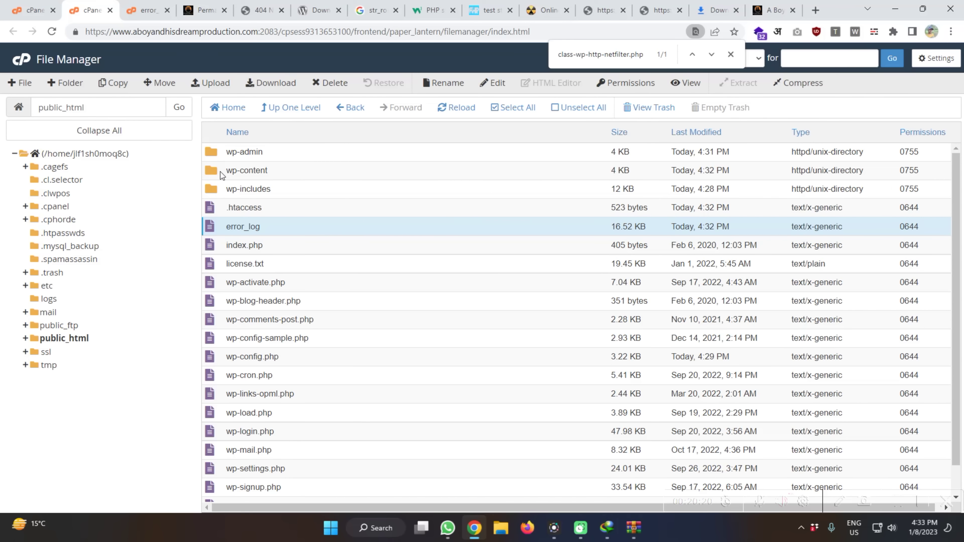
Step: Open the abahd theme folder under wp-content/themes and look through its files
double_click(222, 175)
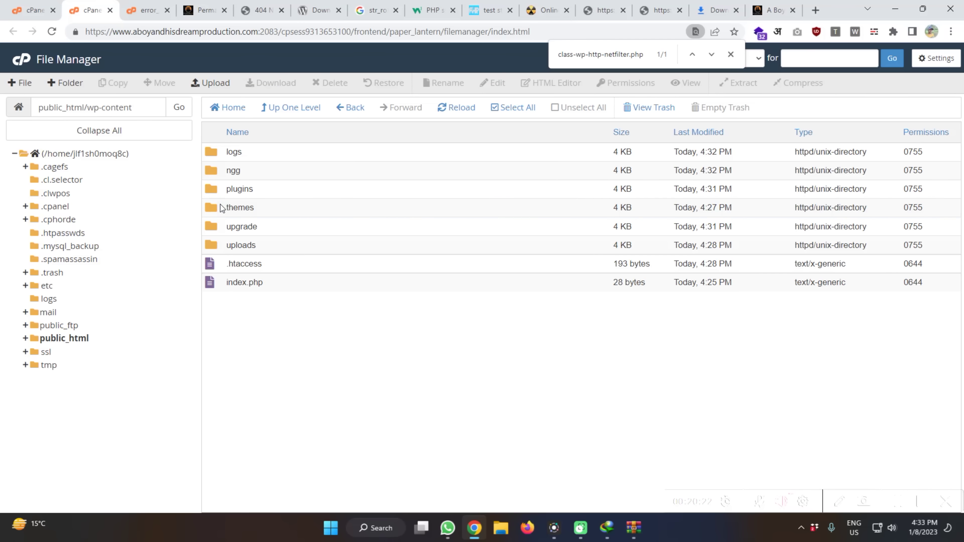
double_click(220, 207)
double_click(211, 157)
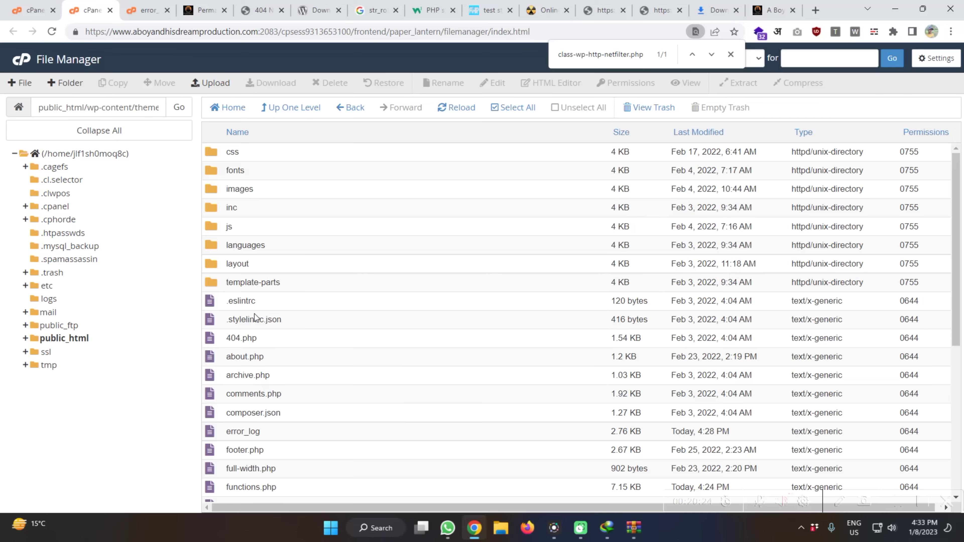
scroll(254, 372, "down", 2)
scroll(255, 372, "down", 3)
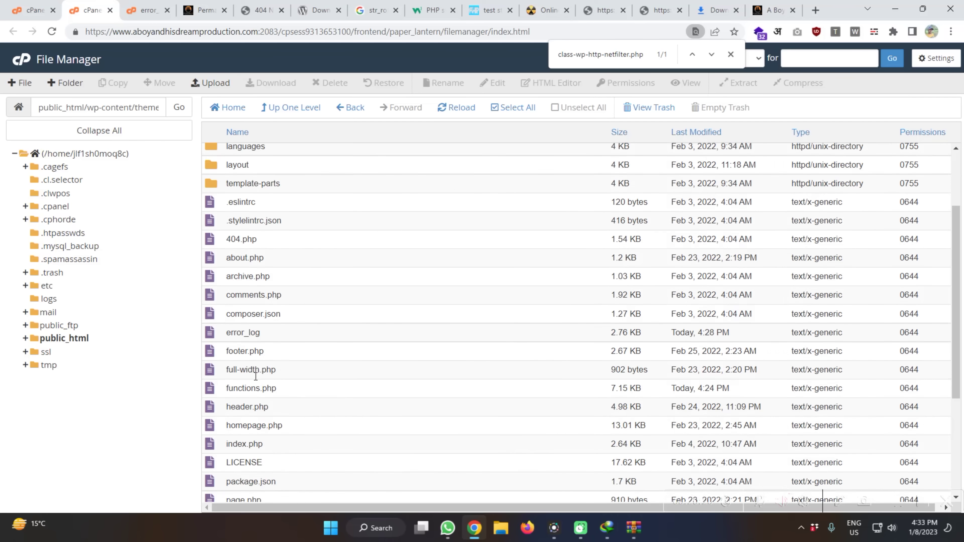
Step: Open the theme's homepage.php for editing, review its code including the home_video field line, and close it
left_click(237, 344)
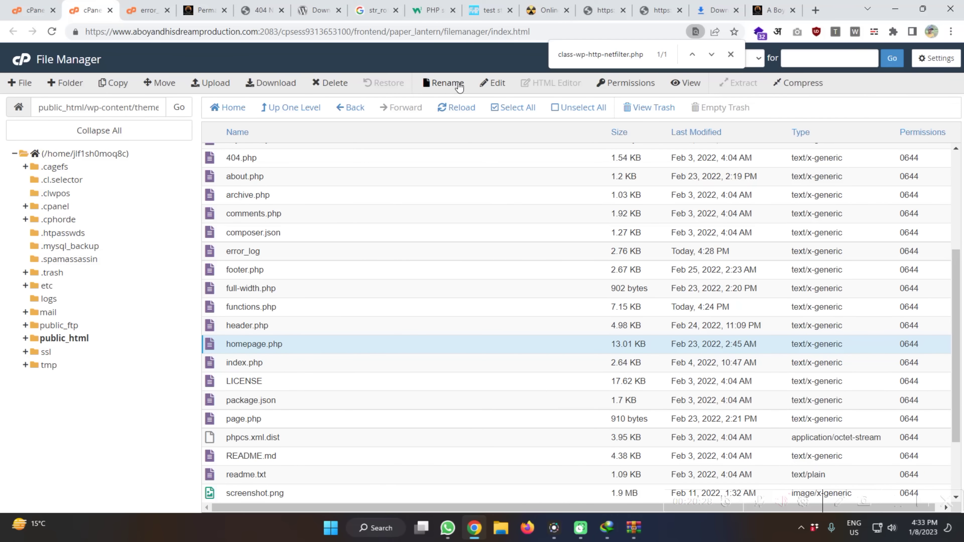
left_click(491, 81)
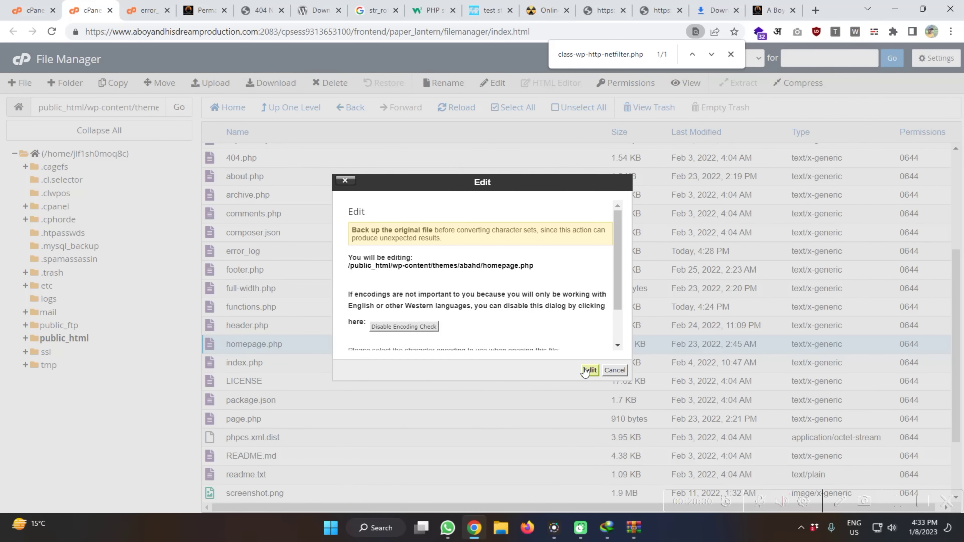
left_click(588, 370)
scroll(365, 306, "down", 5)
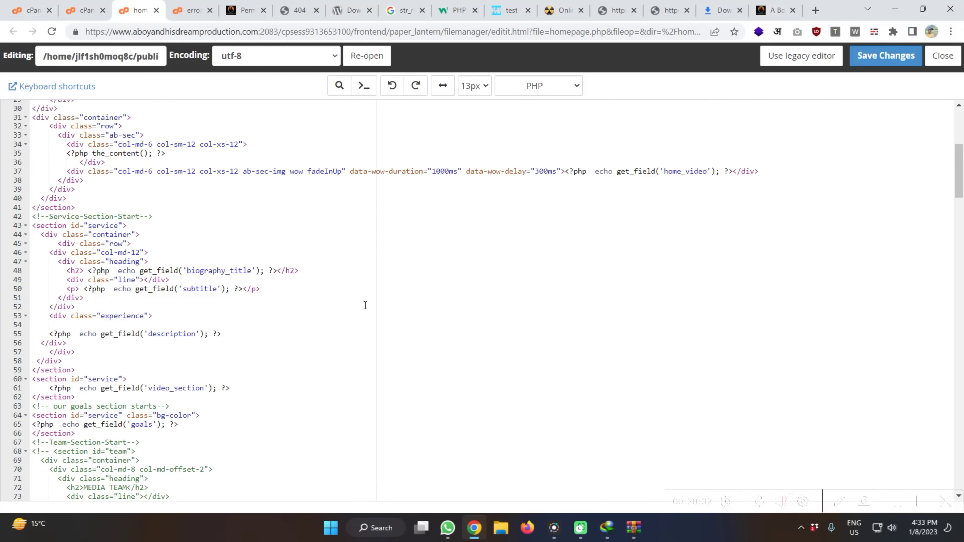
scroll(177, 282, "up", 1)
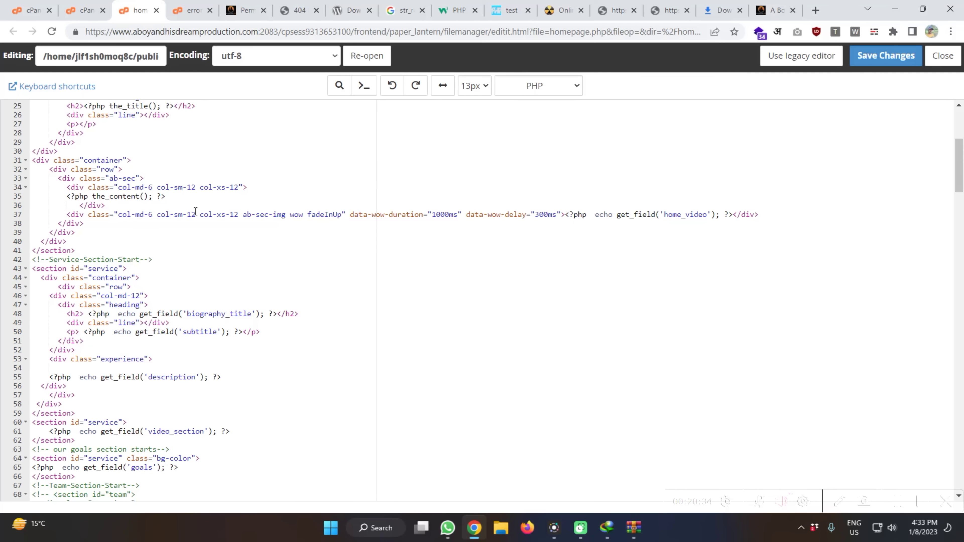
left_click(642, 214)
double_click(697, 214)
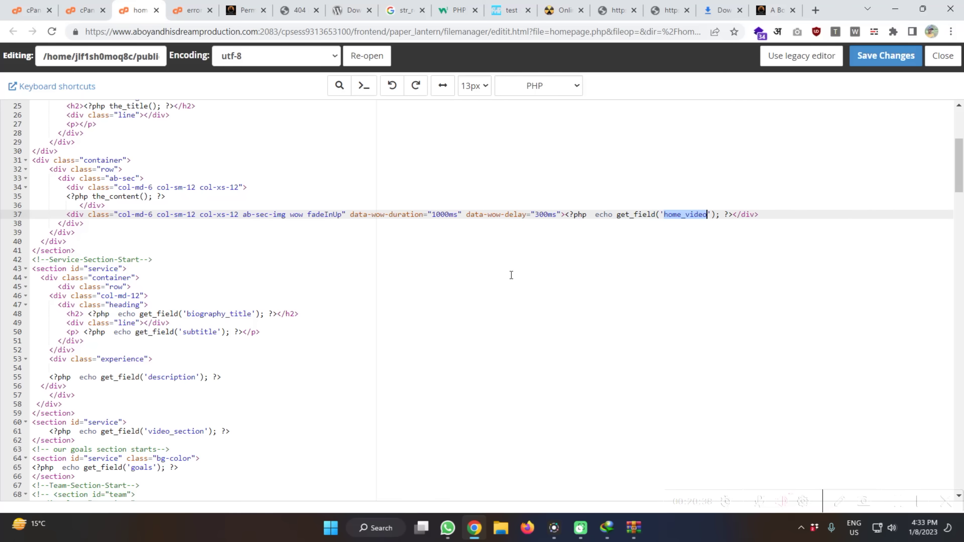
scroll(526, 266, "up", 1)
scroll(510, 274, "down", 10)
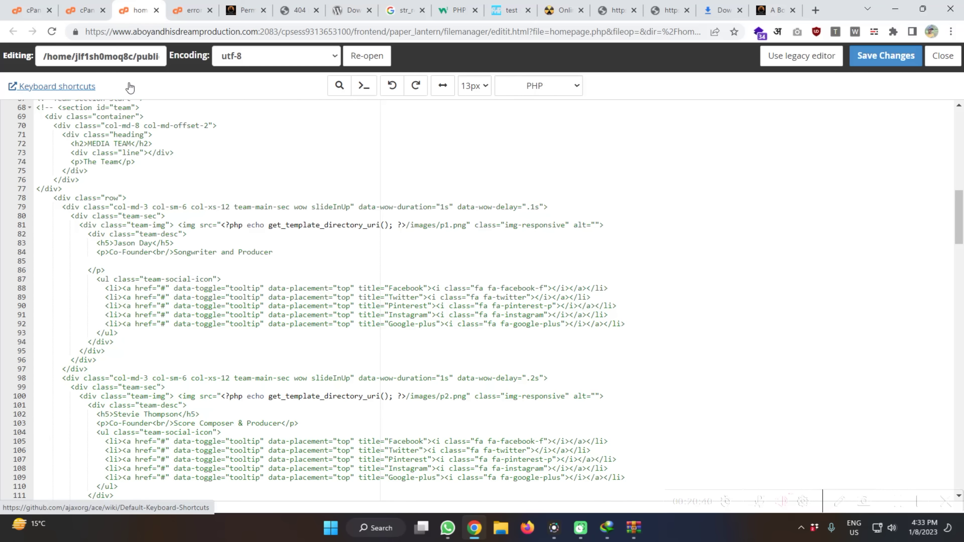
left_click(156, 10)
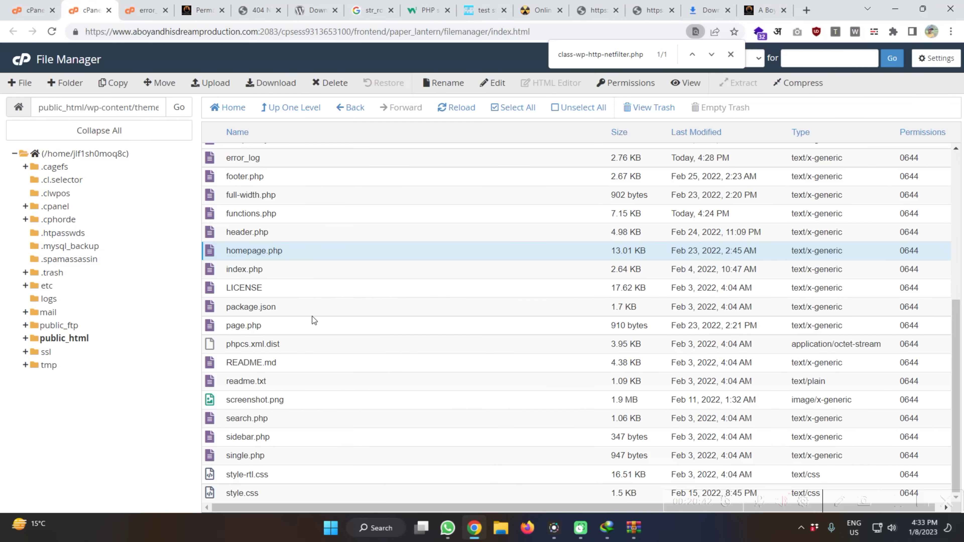
Step: Open phpcs.xml.dist from the abahd theme for editing, read through its ruleset, and close it
left_click(260, 306)
left_click(248, 326)
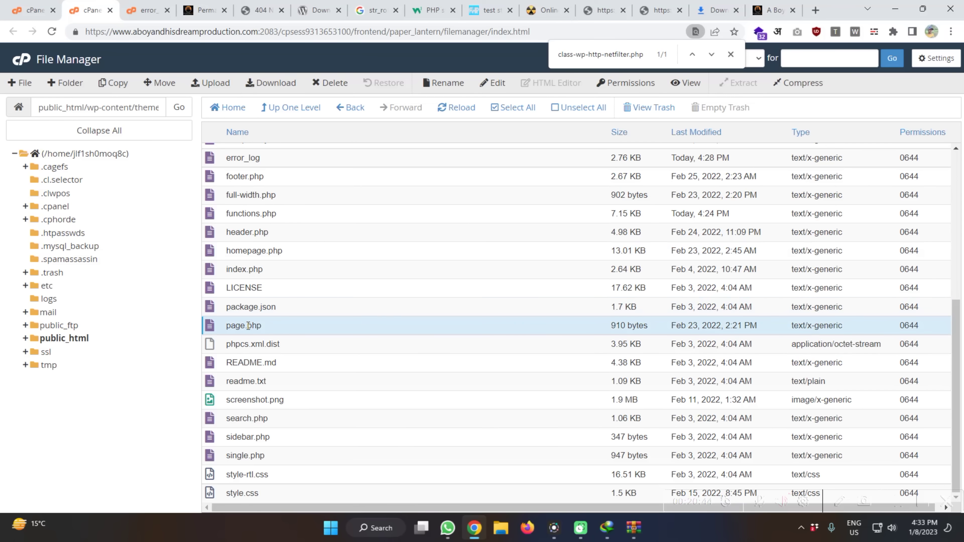
left_click(261, 341)
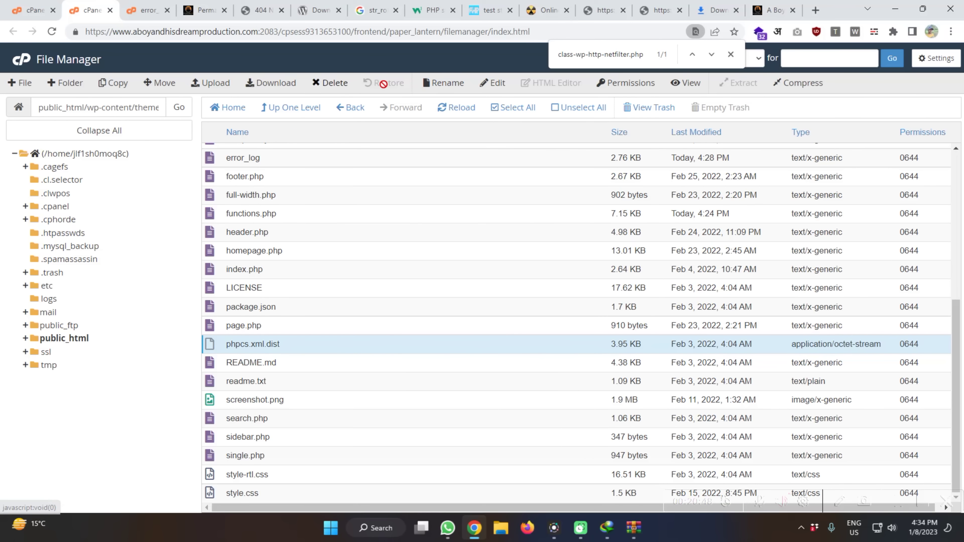
left_click(491, 84)
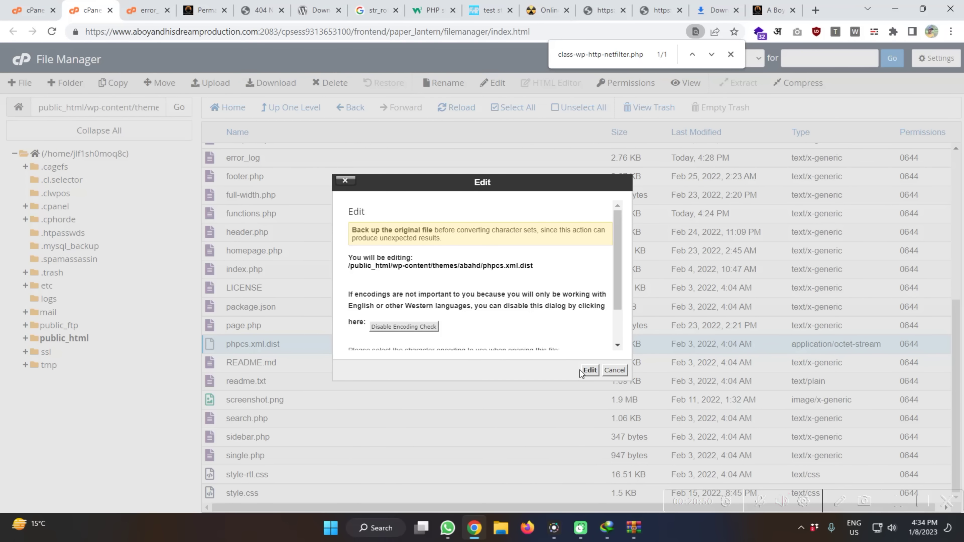
left_click(589, 371)
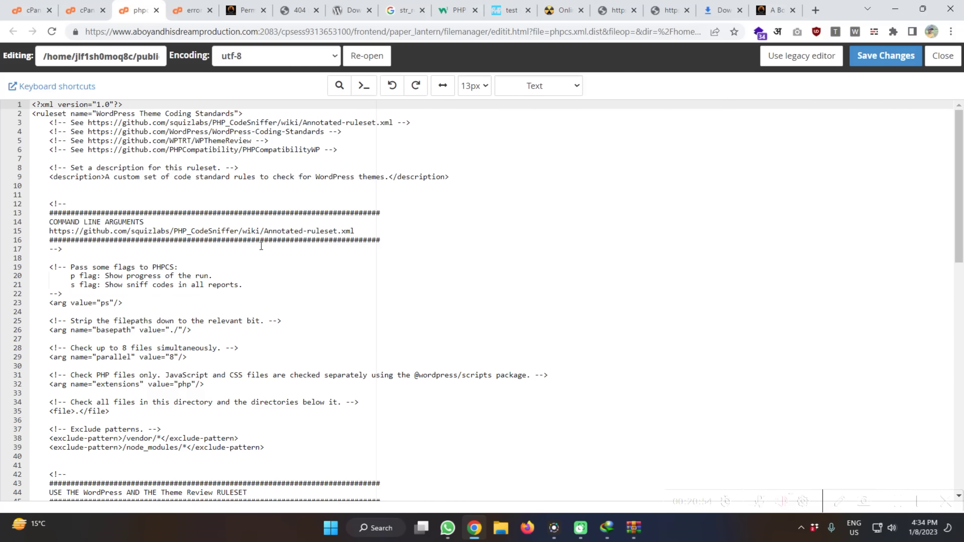
scroll(261, 246, "down", 15)
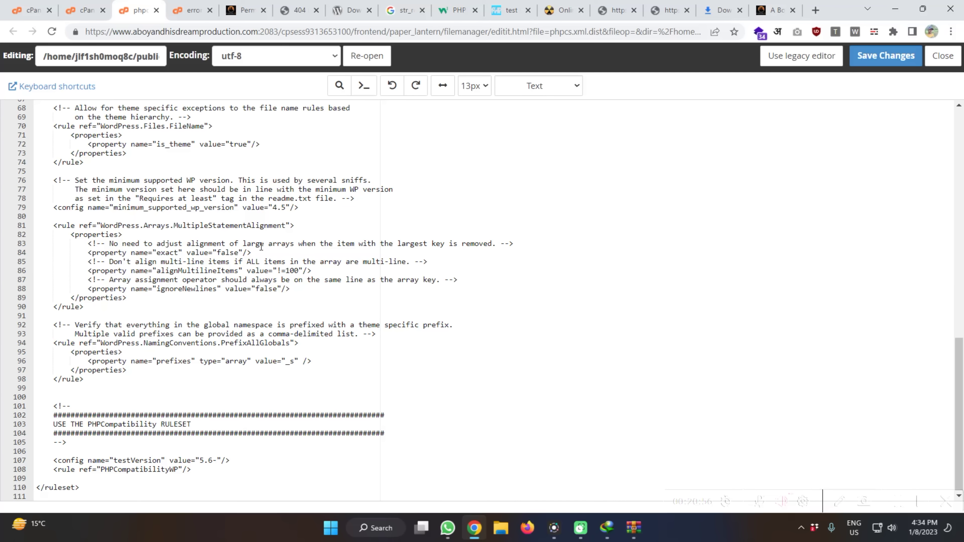
scroll(261, 247, "up", 10)
key("ctrl+w")
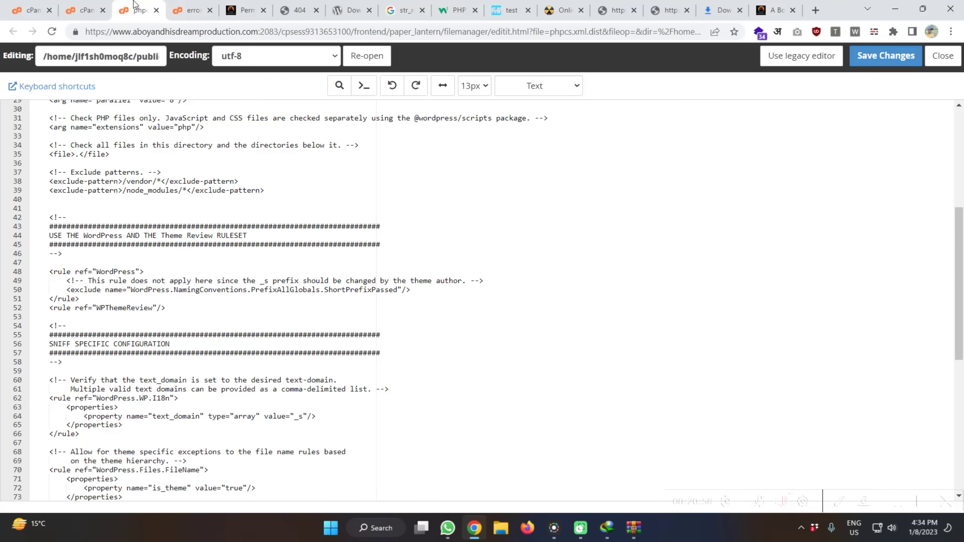
Step: Move phpcs.xml.dist and error_log from the abahd theme folder to the trash
left_click(330, 83)
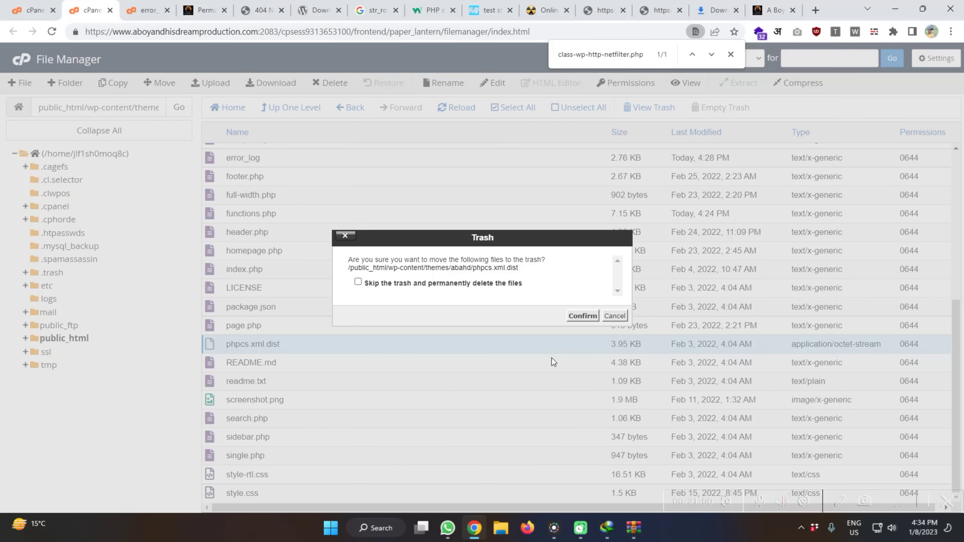
left_click(582, 315)
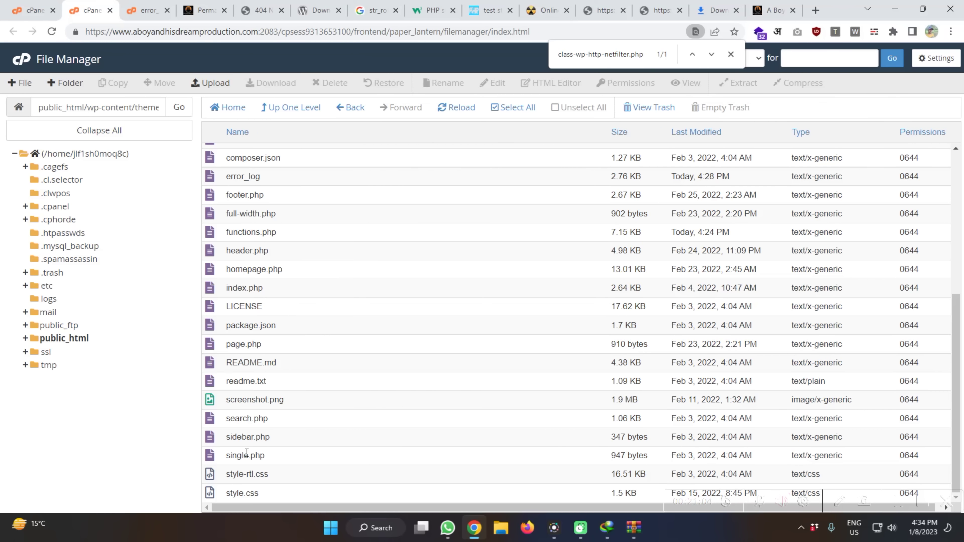
scroll(243, 418, "up", 4)
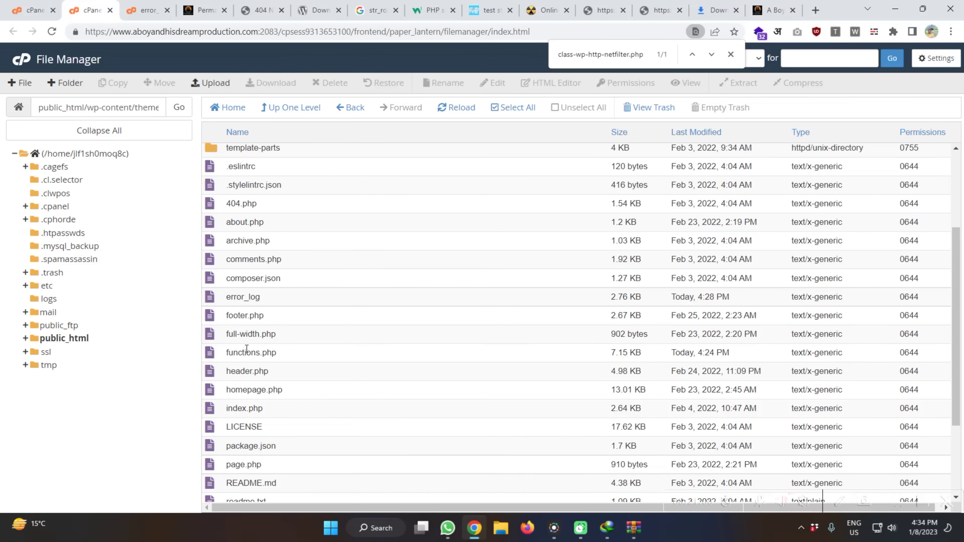
left_click(246, 297)
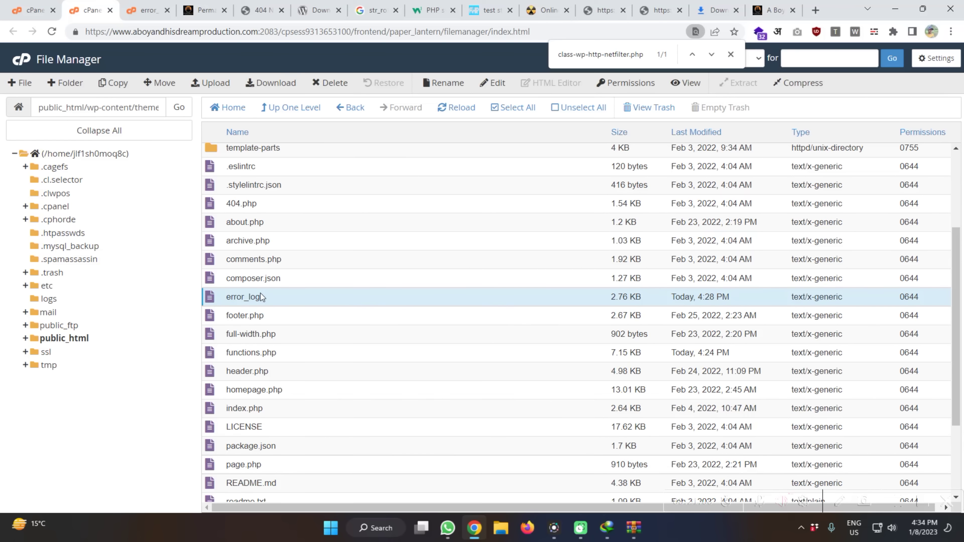
left_click(330, 83)
left_click(582, 315)
Step: Open the theme's composer.json for editing, review its contents, and close it
left_click(240, 184)
scroll(263, 278, "up", 2)
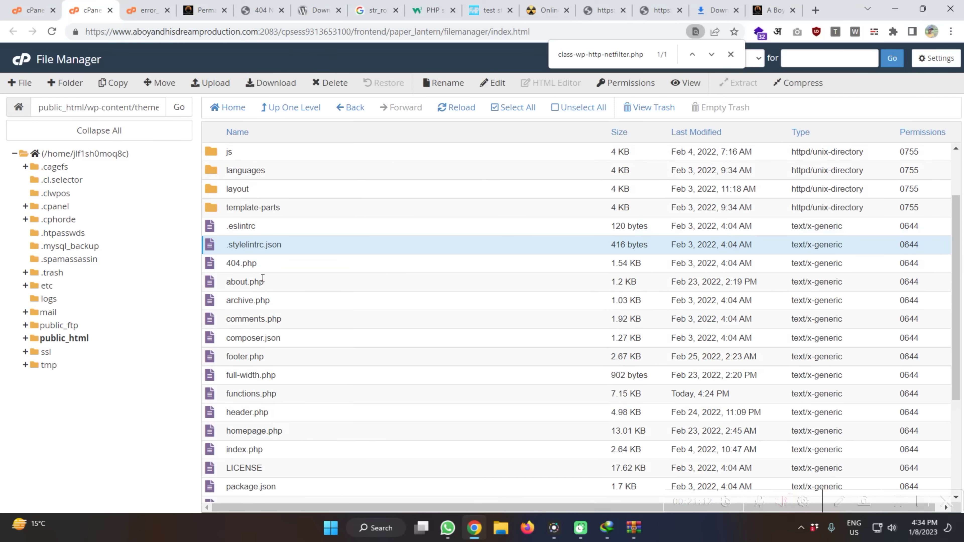
left_click(269, 336)
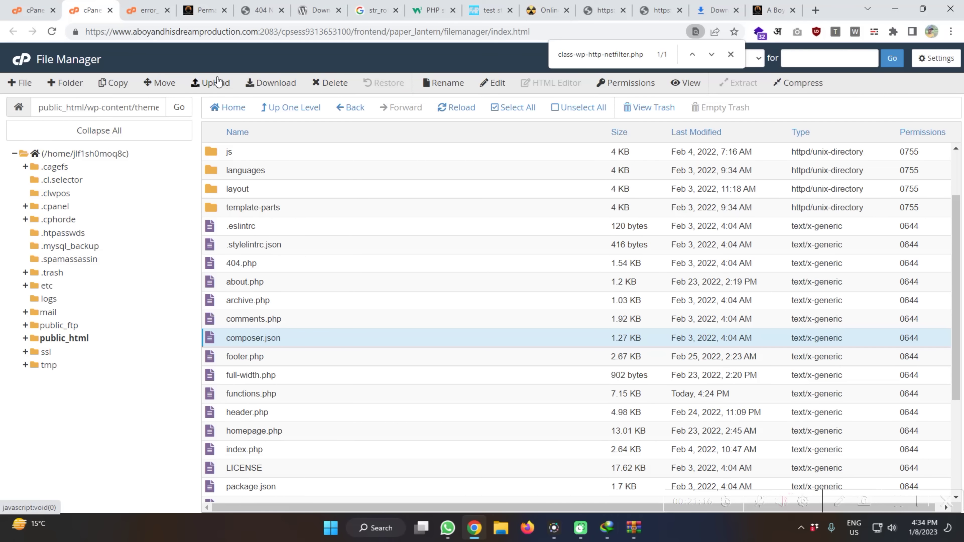
left_click(490, 83)
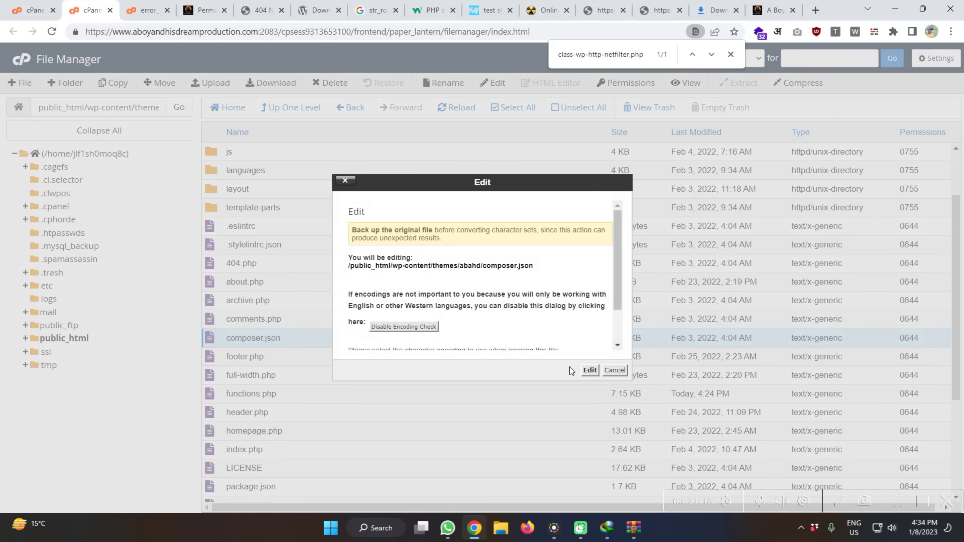
left_click(581, 371)
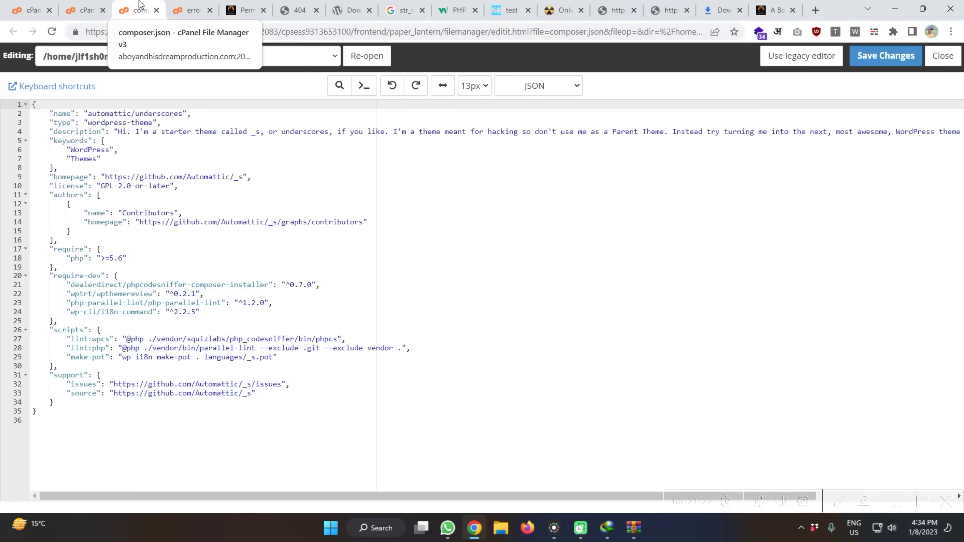
left_click(155, 10)
Step: Check the top of the abahd theme folder listing and go up three folder levels
scroll(261, 211, "up", 2)
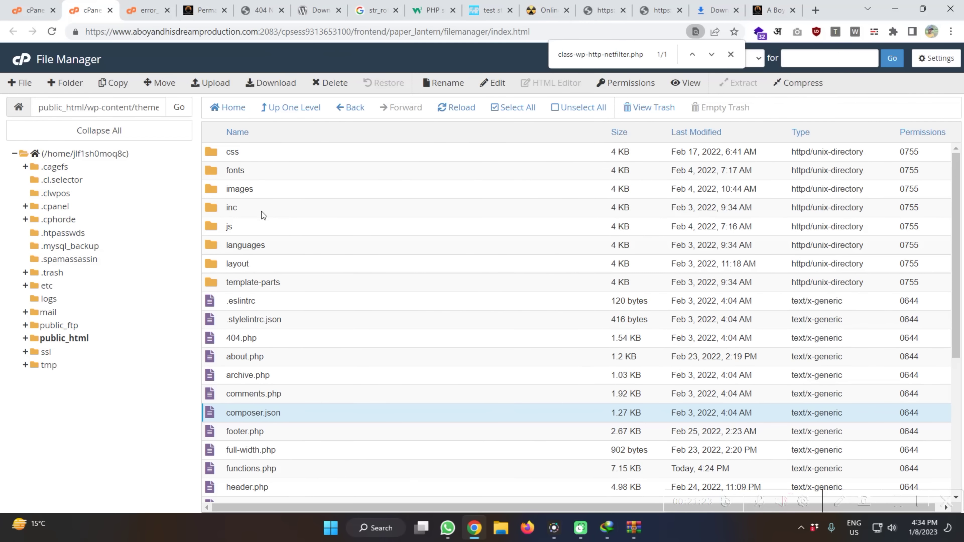
left_click(279, 108)
left_click(278, 110)
left_click(279, 110)
left_click(34, 10)
left_click(171, 92)
type("vir")
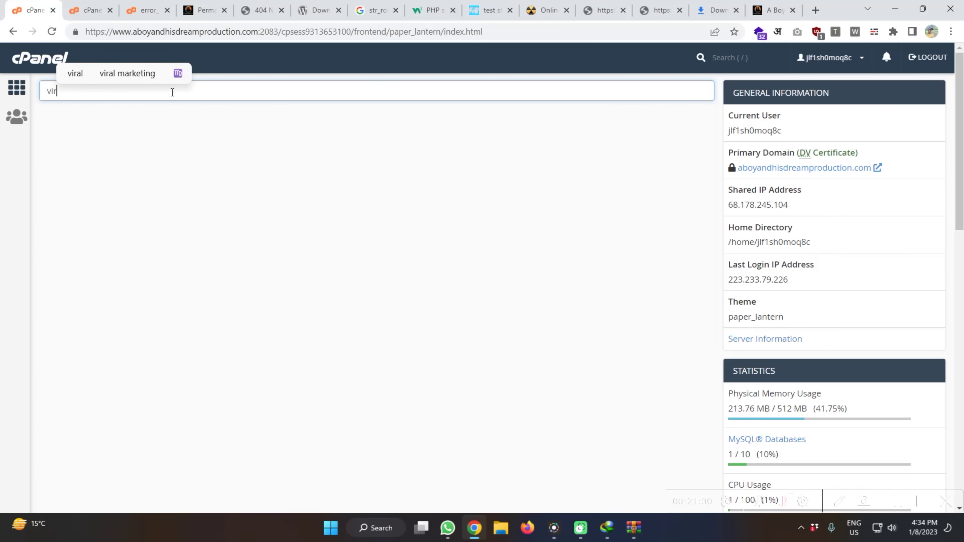
key("BackSpace")
key("BackSpace")
key("BackSpace")
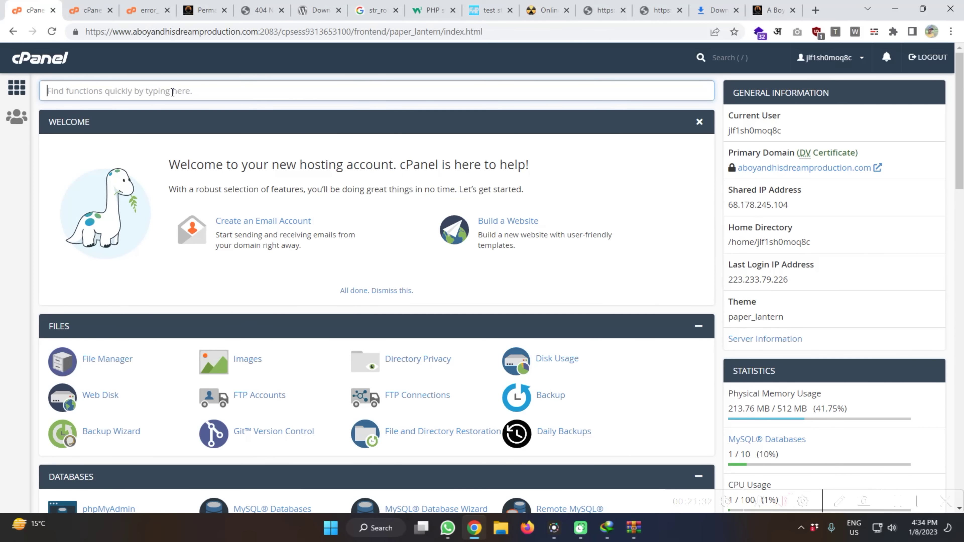
Step: Close the emptied error_log editor and look over the WordPress admin dashboard
left_click(91, 10)
left_click(148, 10)
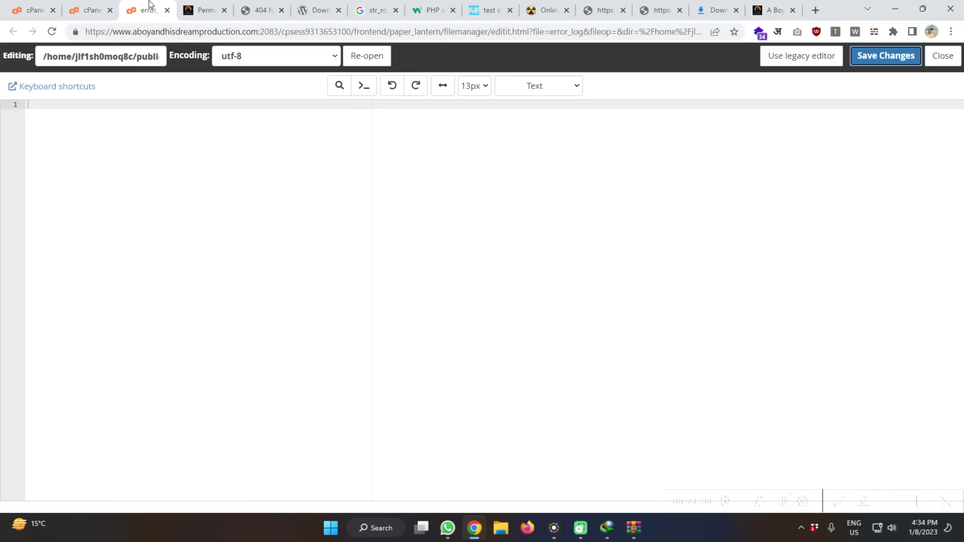
left_click(167, 11)
left_click(75, 82)
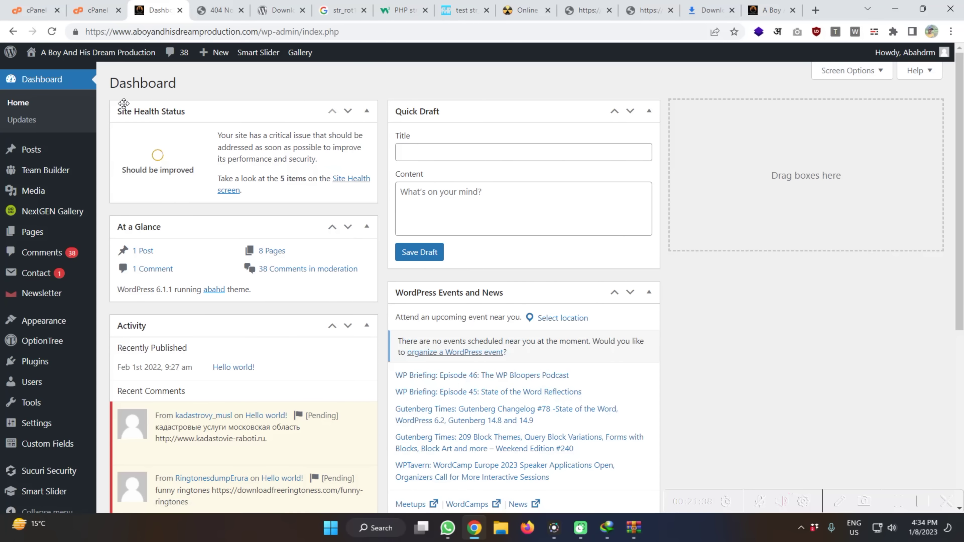
scroll(123, 103, "down", 6)
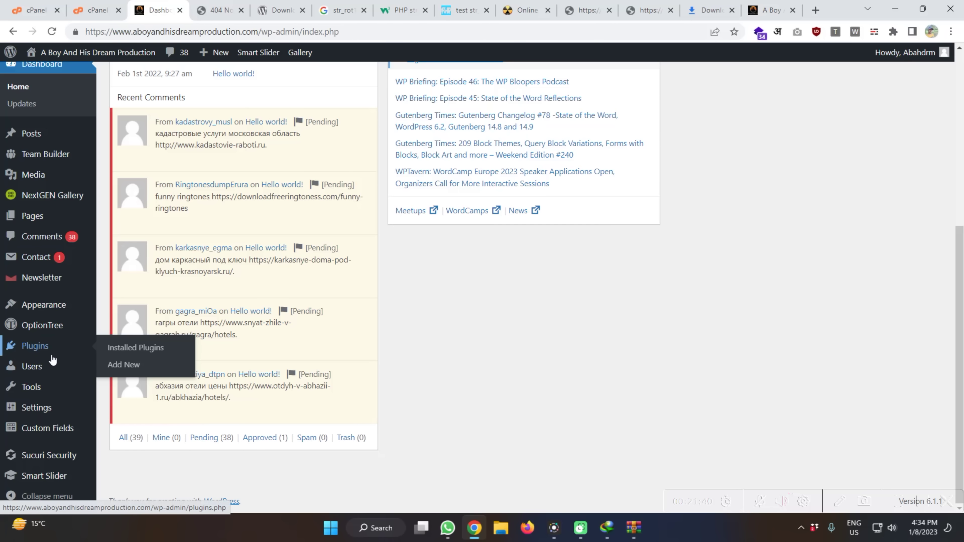
Step: Open the live site's home page in a separate tab and close the 404 and WordPress download tabs
middle_click(50, 71)
left_click(205, 10)
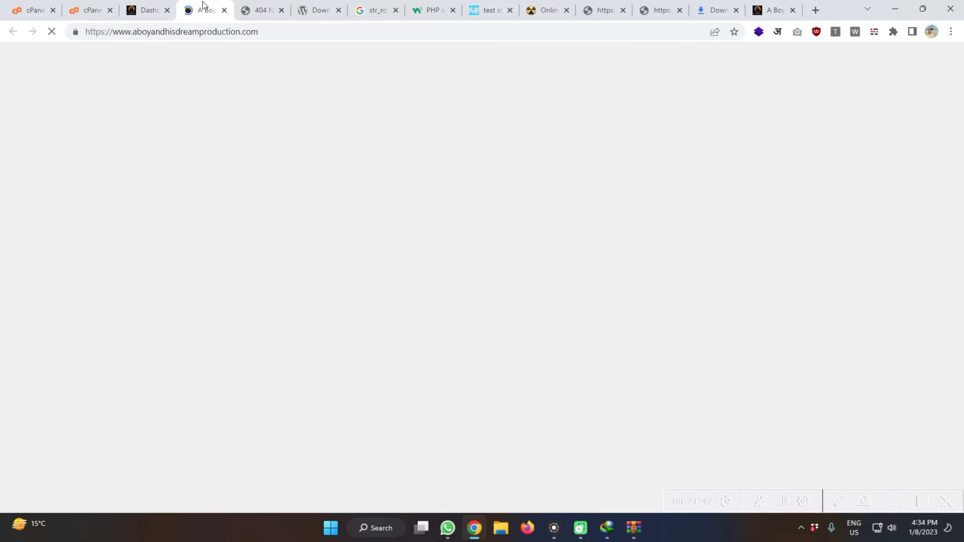
left_click(281, 10)
left_click(281, 10)
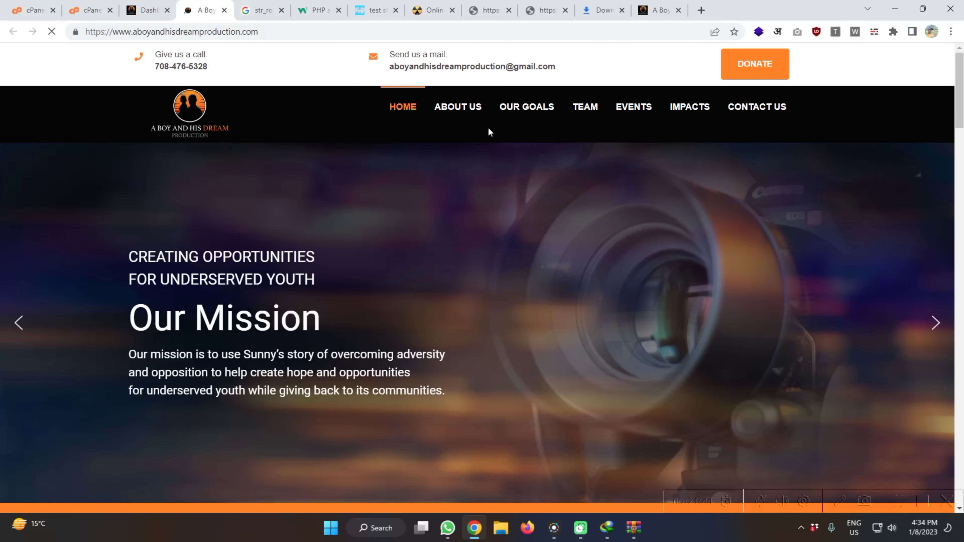
Step: Check the live site's About Us, Our Goals, Team, Events and Contact Us pages, then return to the home page and look through it
left_click(453, 111)
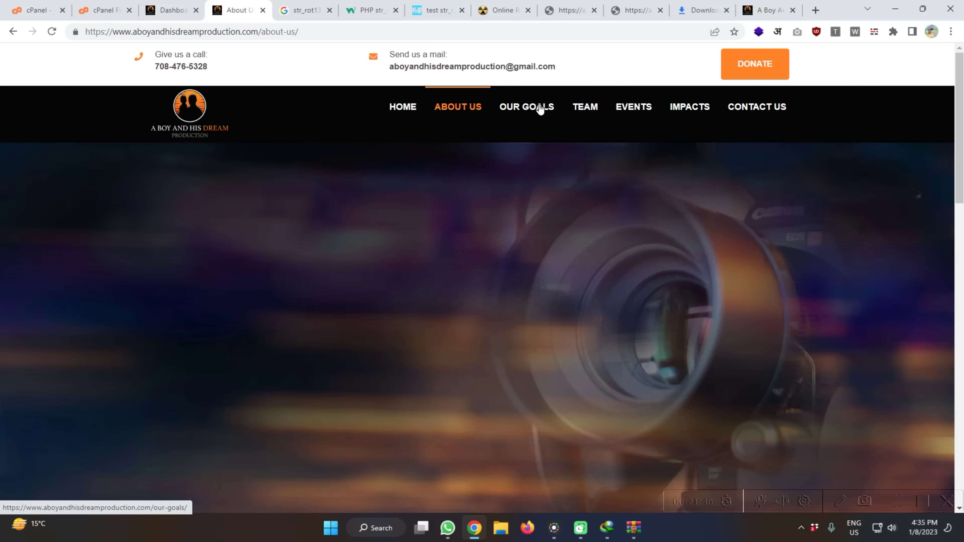
left_click(540, 110)
left_click(594, 119)
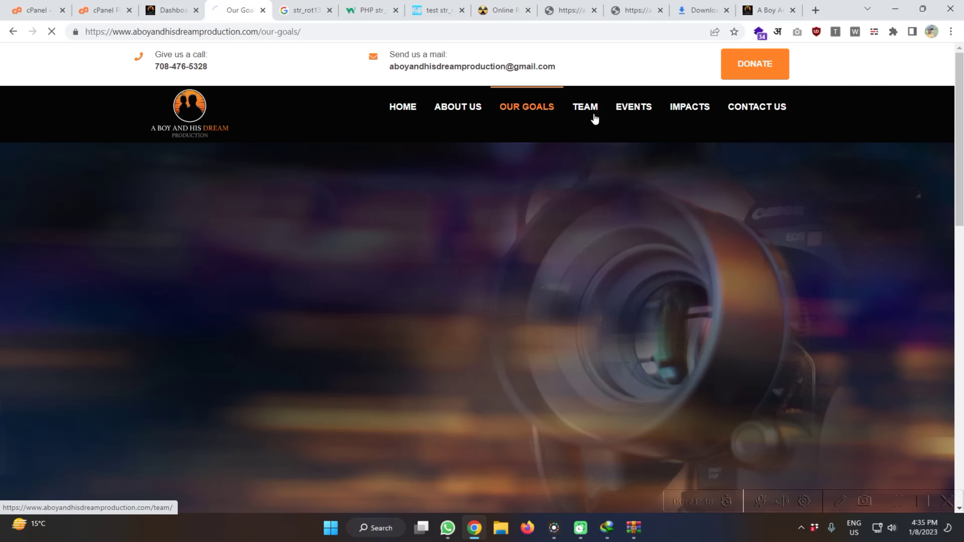
left_click(628, 117)
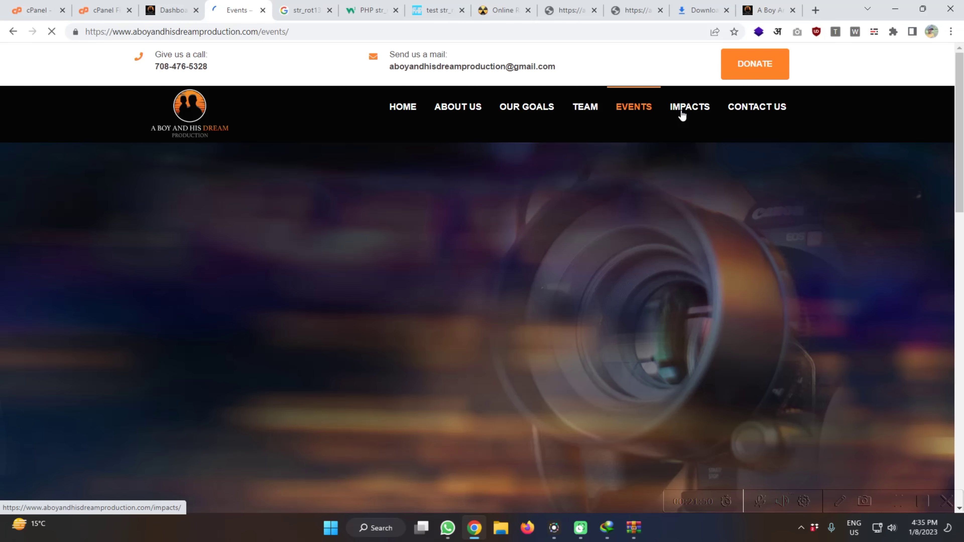
left_click(738, 114)
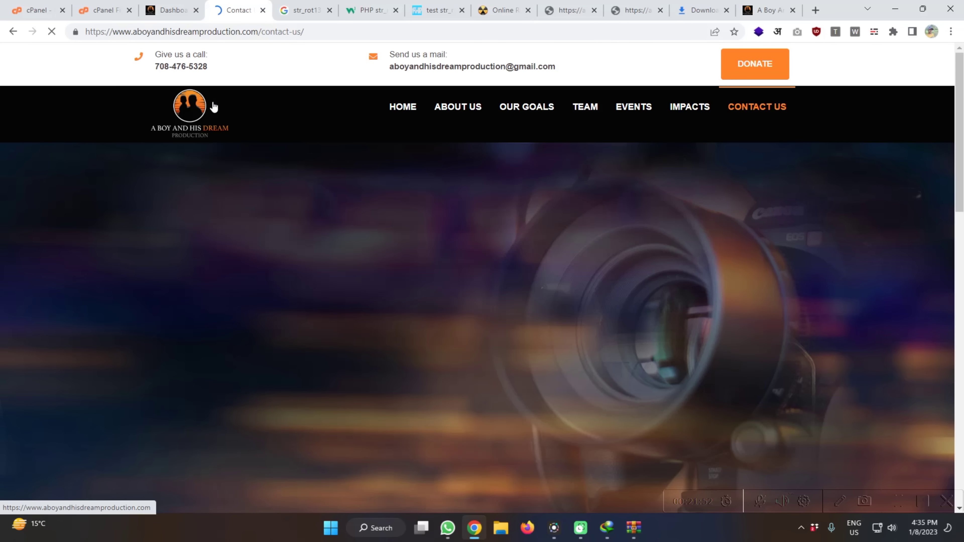
left_click(205, 104)
scroll(266, 175, "down", 10)
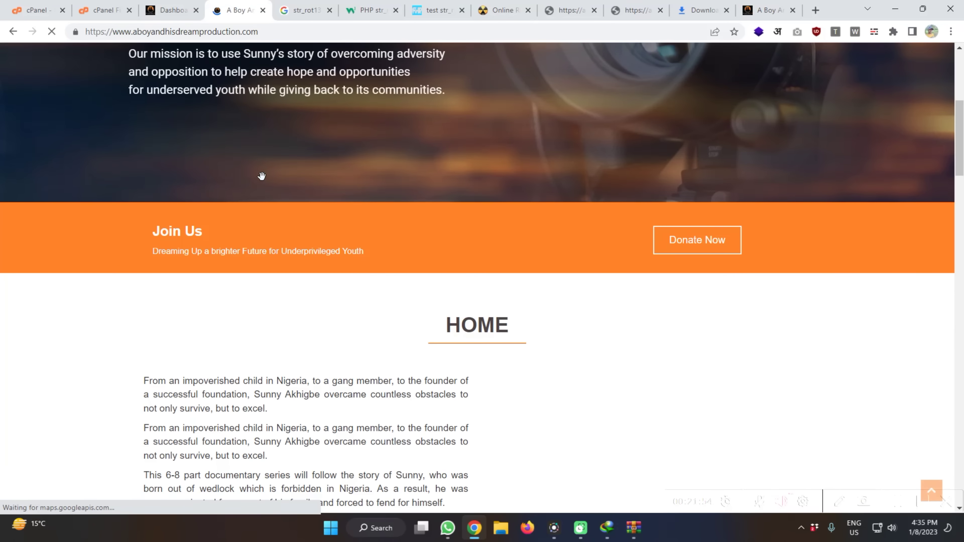
scroll(265, 183, "down", 10)
Step: Return to the WordPress admin, open the Sucuri settings and dashboard, and examine the wp-admin/error_log entry under WordPress Integrity
key("ctrl+shift+Tab")
mouse_move(69, 371)
mouse_move(47, 455)
left_click(129, 457)
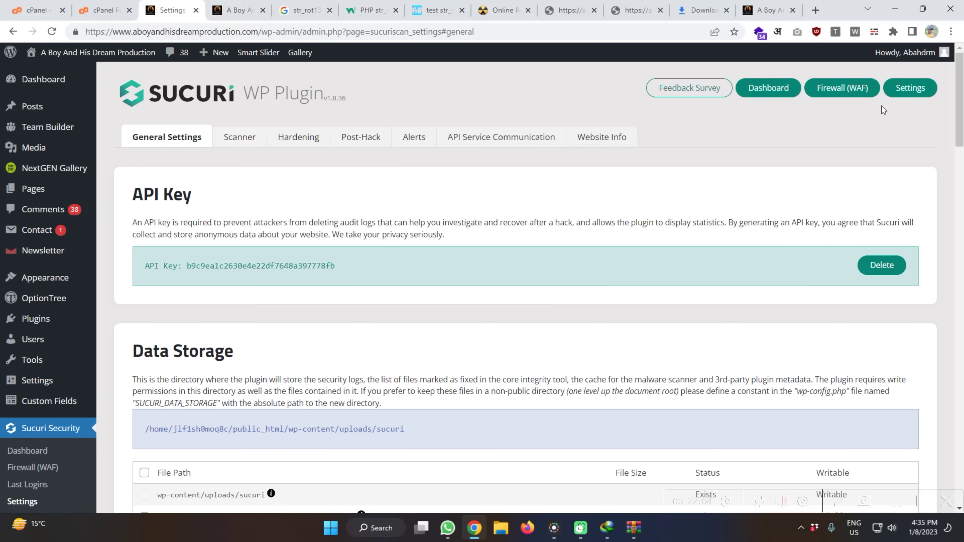
left_click(753, 95)
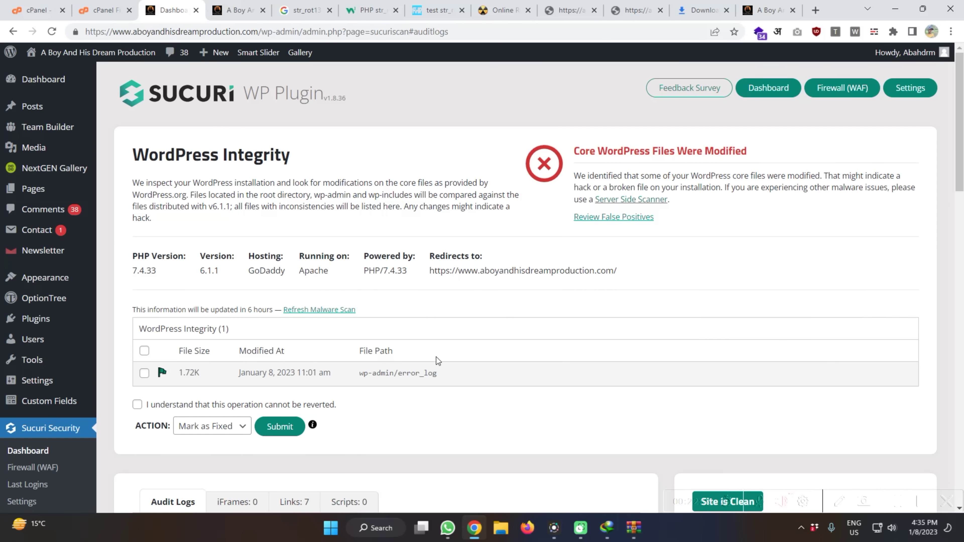
double_click(413, 373)
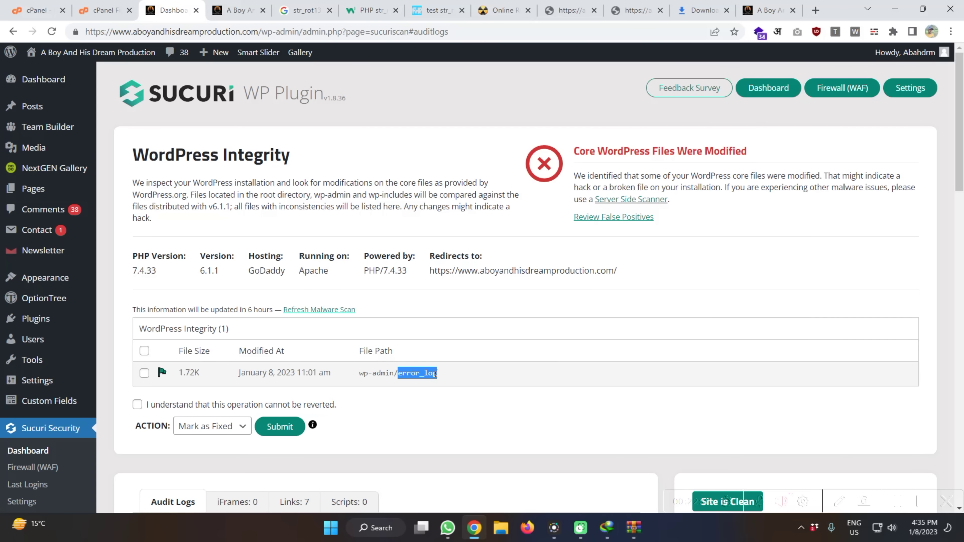
left_click(396, 374)
left_click_drag(399, 374, 472, 376)
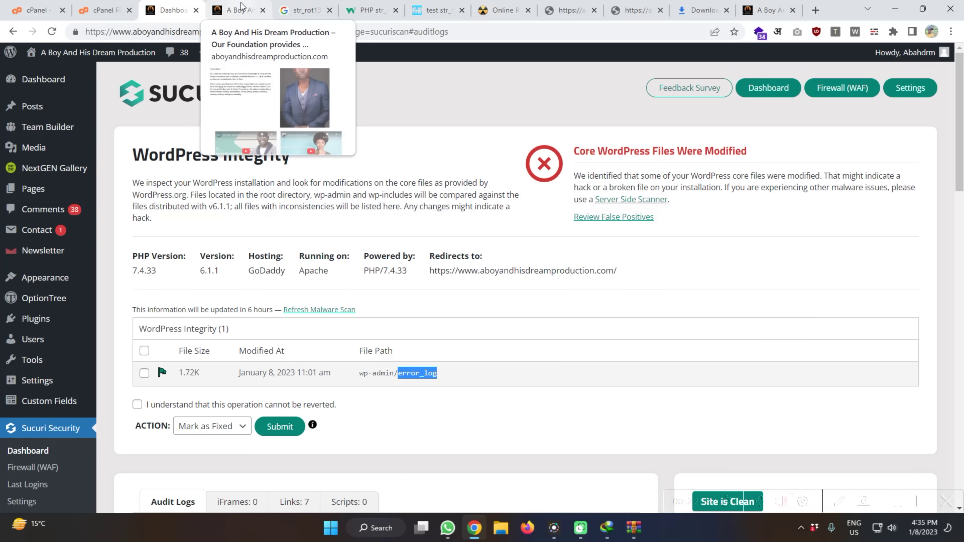
Step: Recheck the live site's Team page, then reload the home page and review it down to the footer
left_click(236, 10)
scroll(192, 196, "up", 10)
scroll(591, 95, "up", 7)
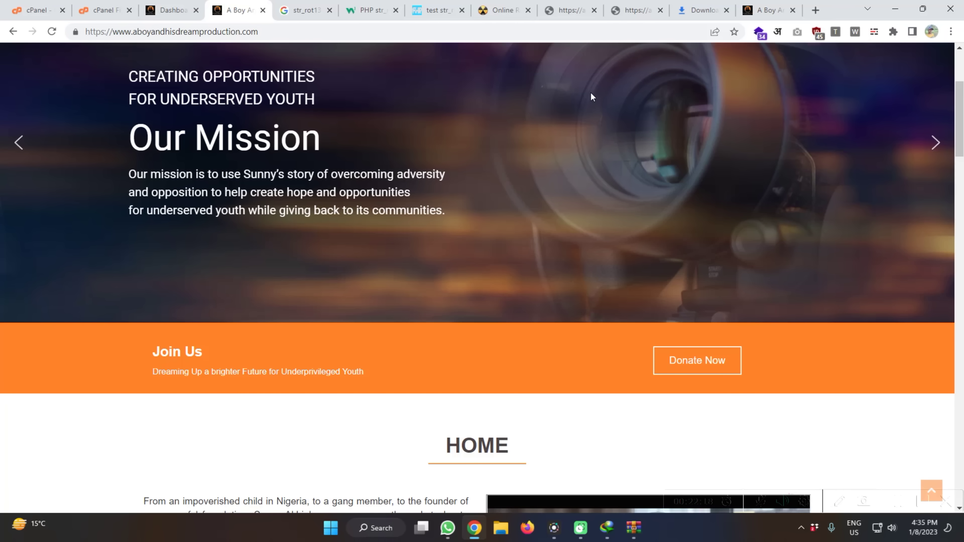
left_click(587, 119)
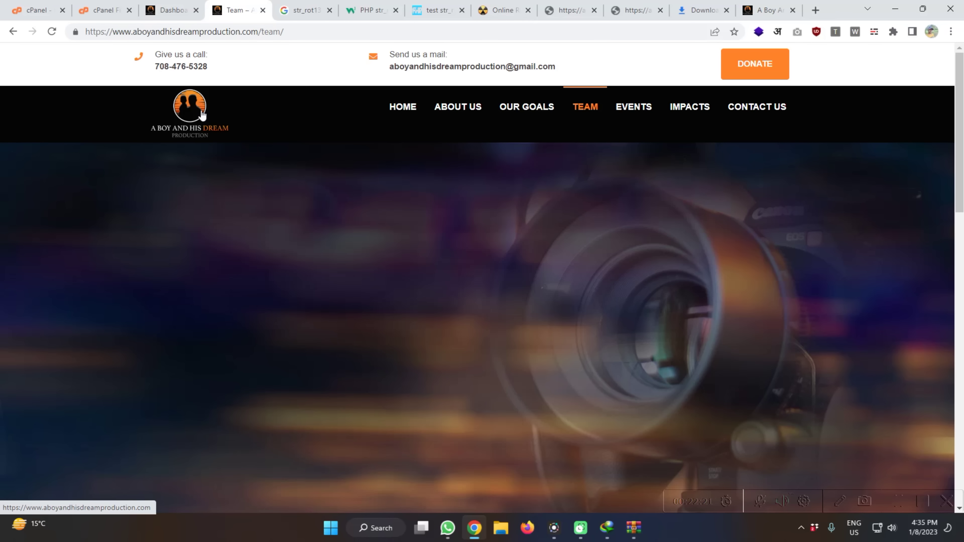
left_click(202, 114)
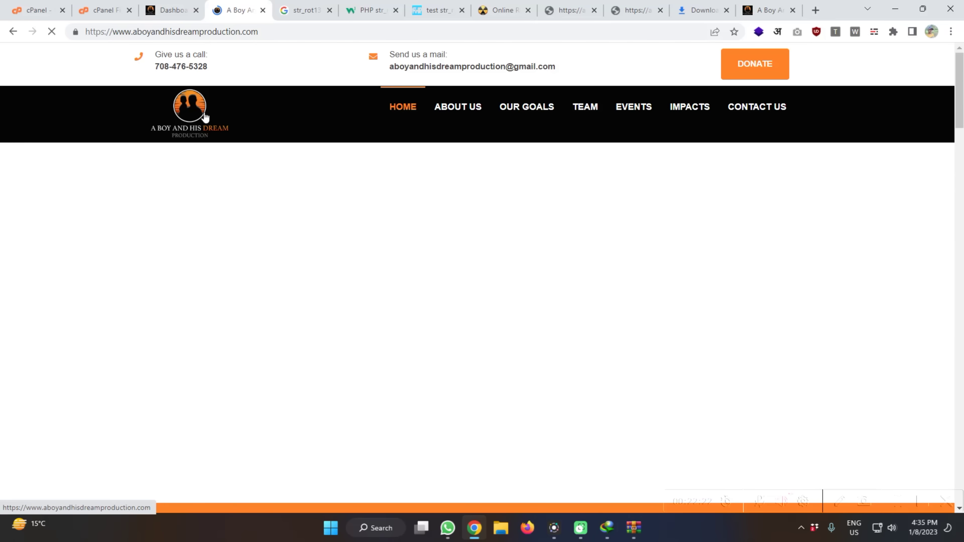
scroll(246, 179, "down", 4)
scroll(246, 179, "down", 15)
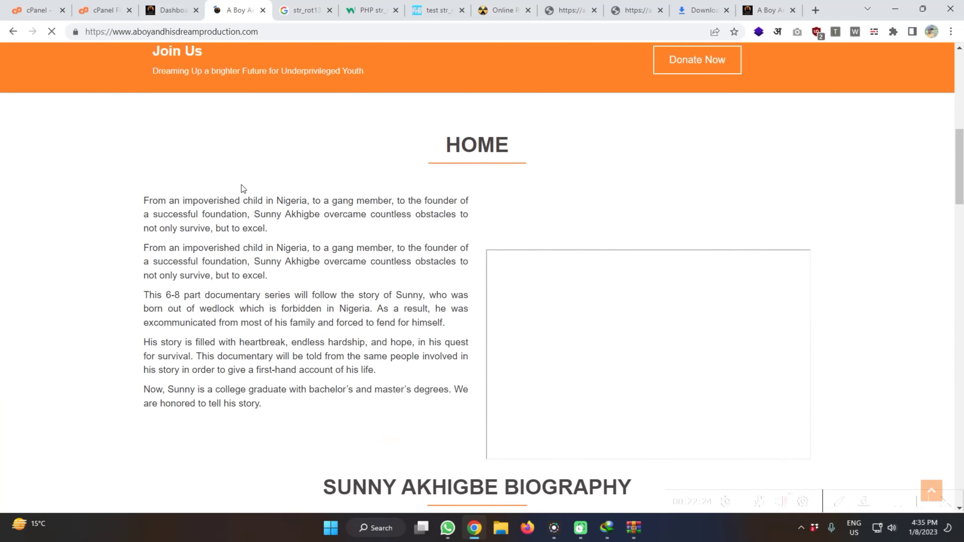
scroll(239, 200, "down", 15)
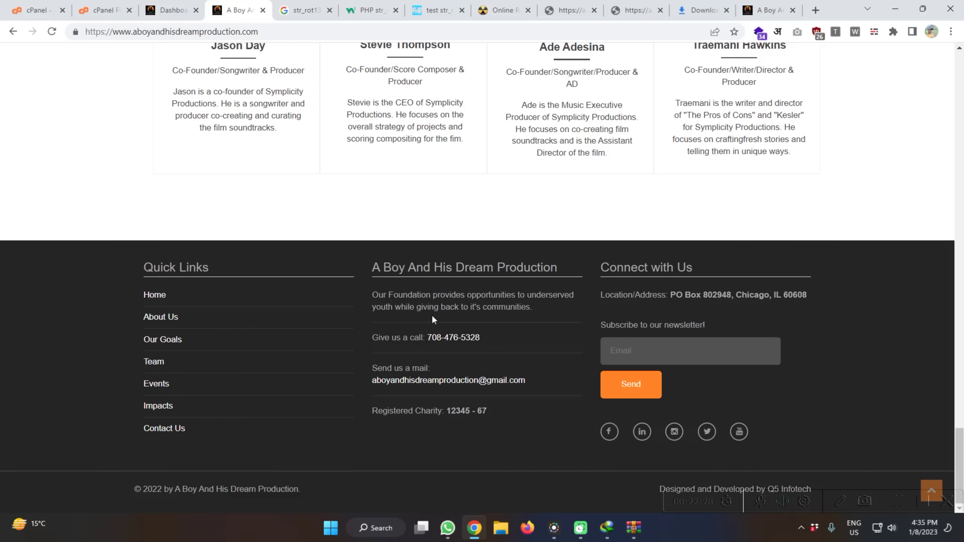
Step: Open Sucuri's Hardening settings and review the hardening options and the Allow Blocked PHP Files section
left_click(163, 9)
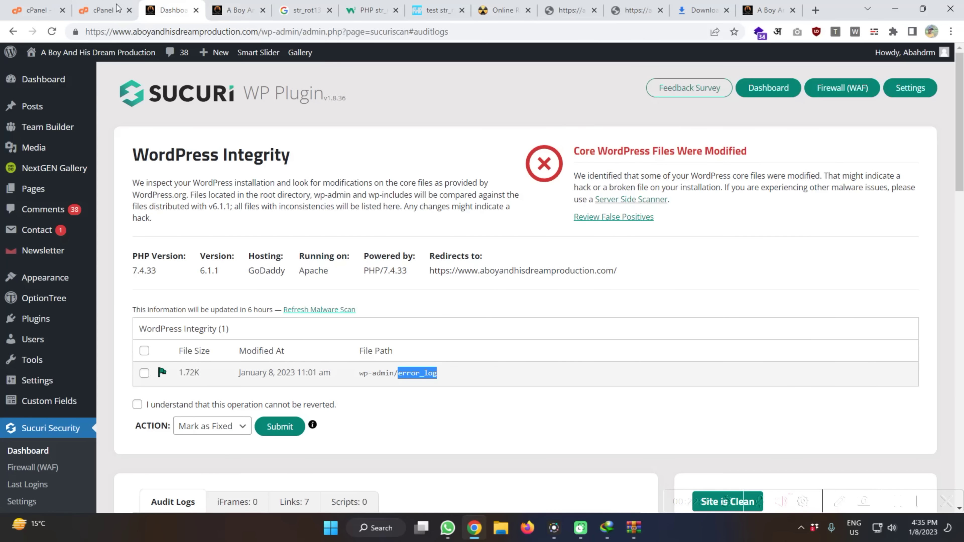
left_click(893, 92)
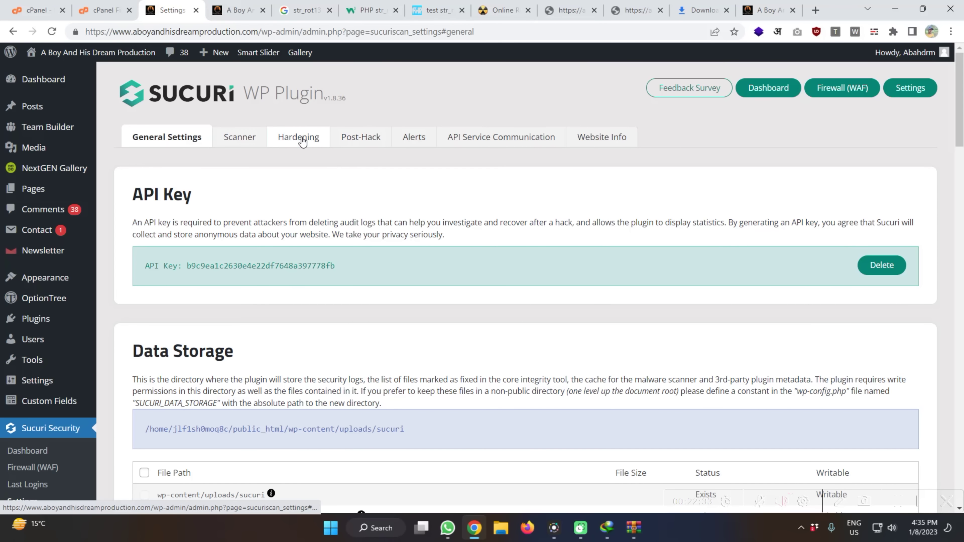
left_click(300, 137)
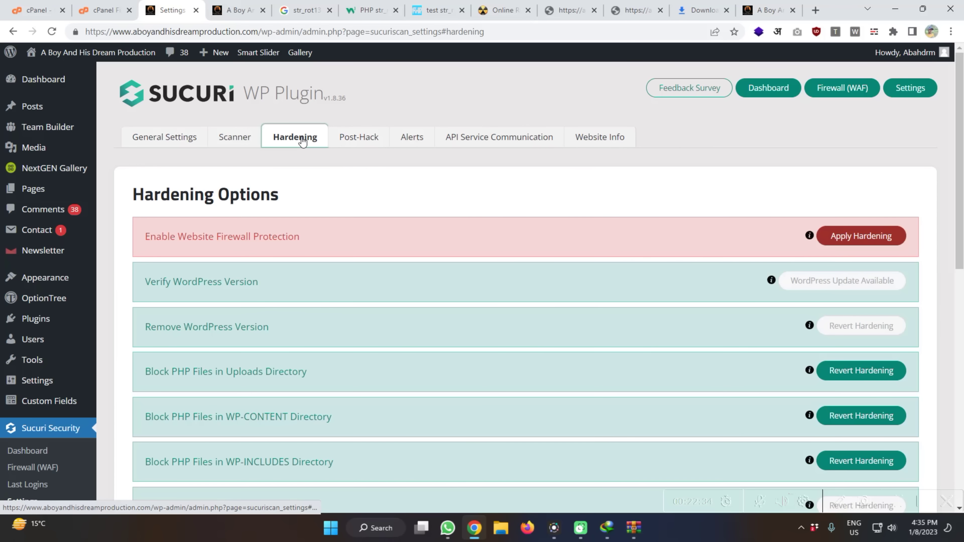
scroll(299, 275, "down", 3)
left_click_drag(177, 249, 292, 251)
scroll(280, 273, "down", 3)
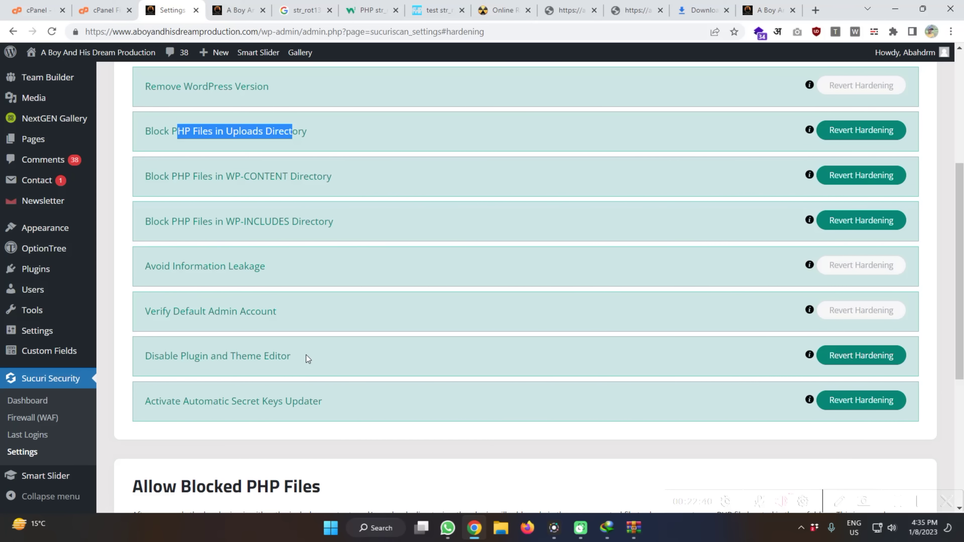
scroll(308, 359, "down", 5)
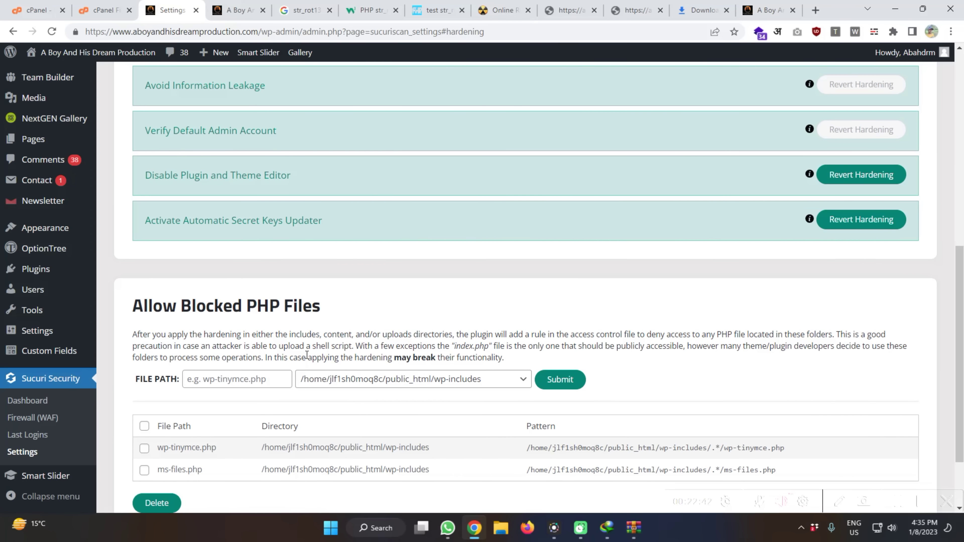
scroll(306, 355, "down", 3)
scroll(318, 221, "up", 10)
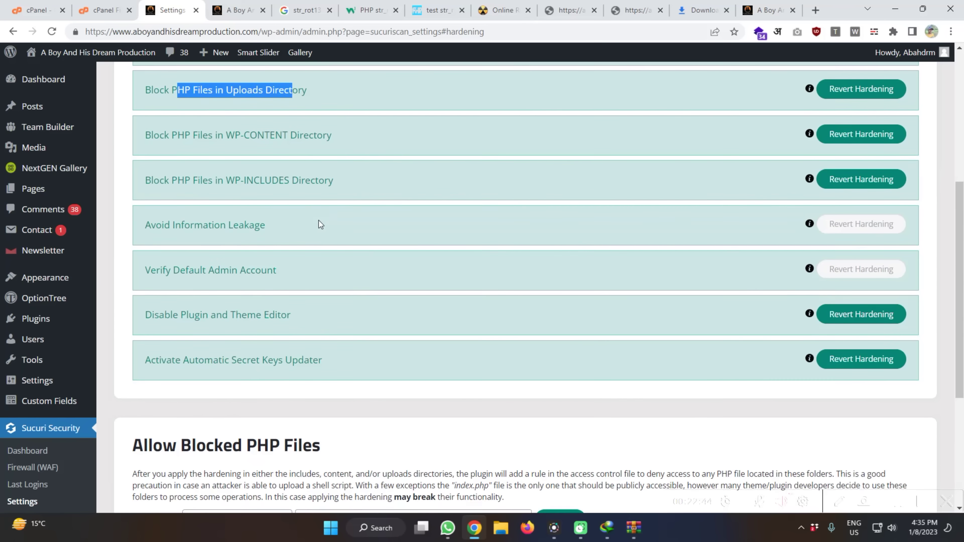